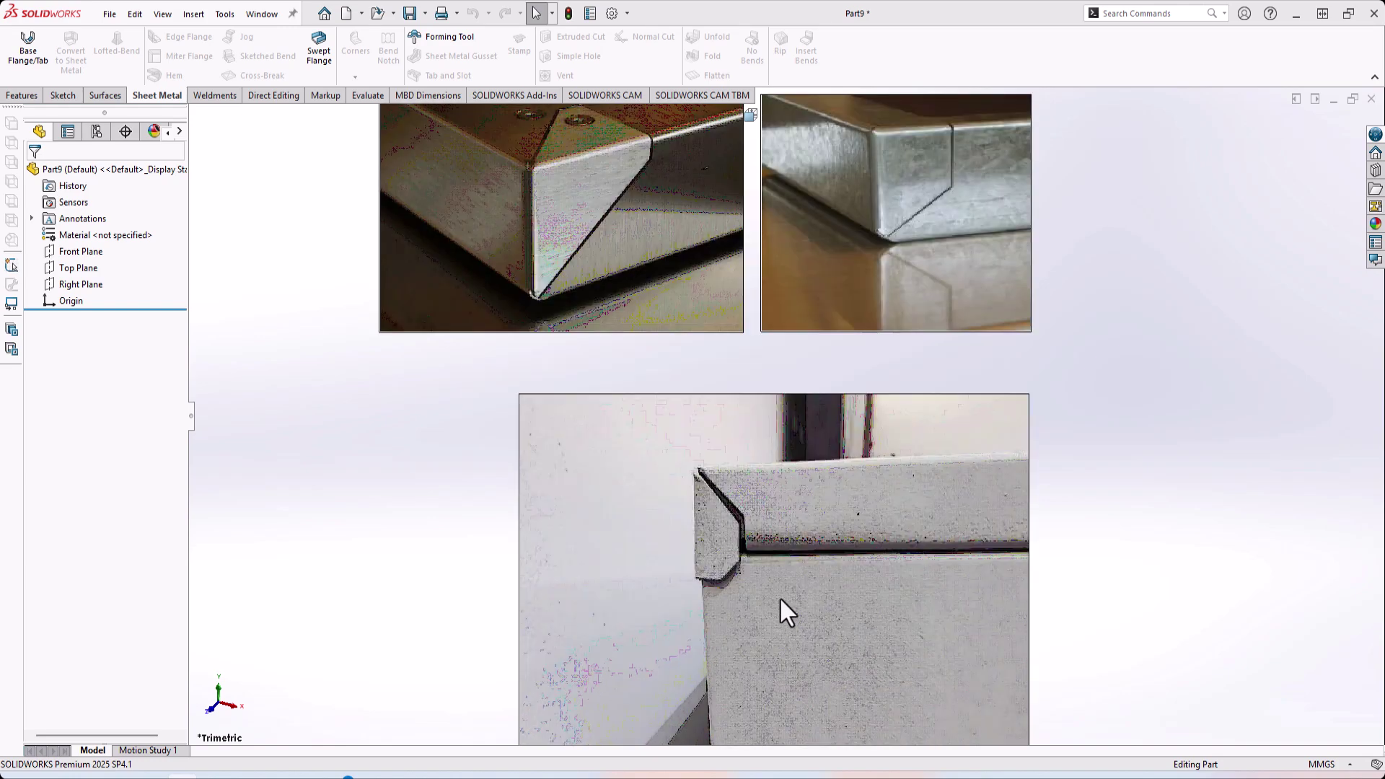
Step: Examine the folded and notched sheet metal corner details in the reference photos
scroll(783, 504, "down", 2)
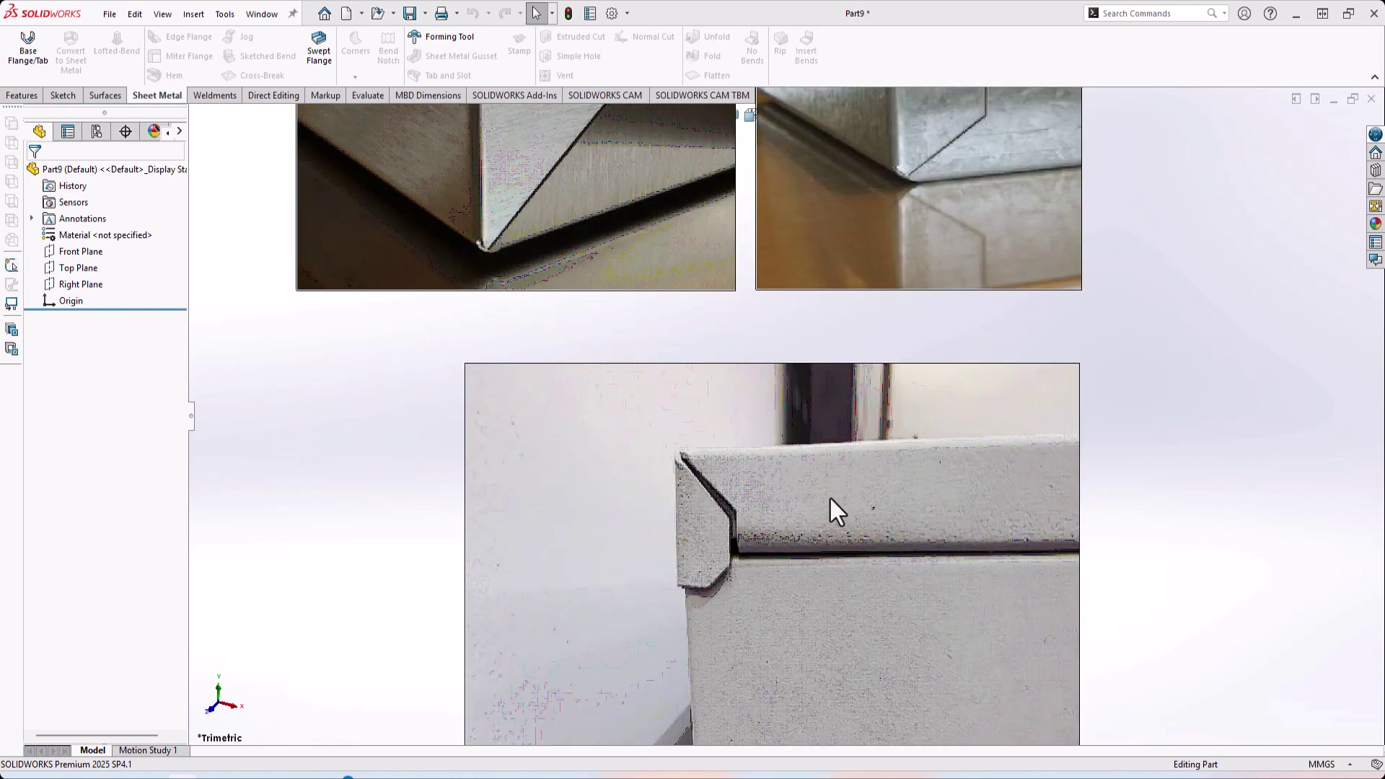
scroll(830, 499, "down", 3)
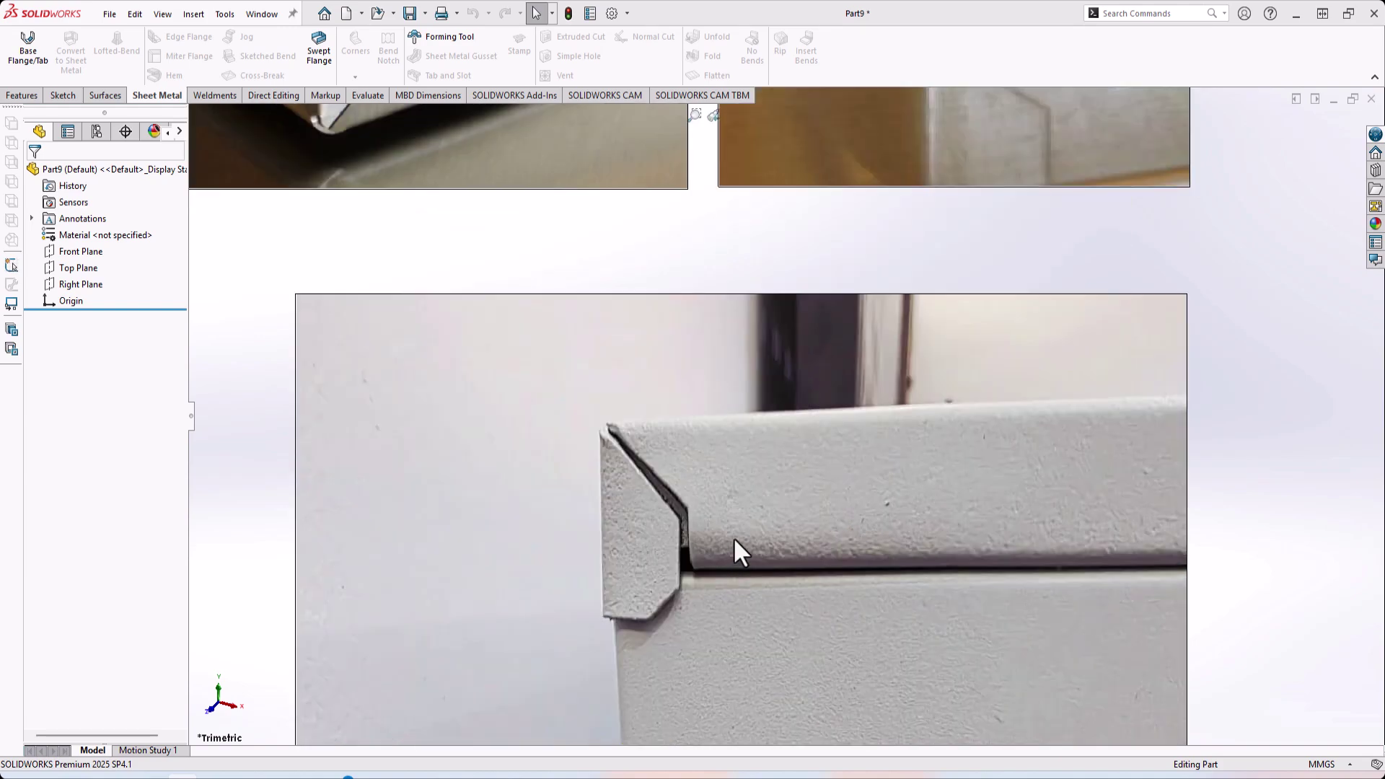
scroll(693, 473, "down", 3)
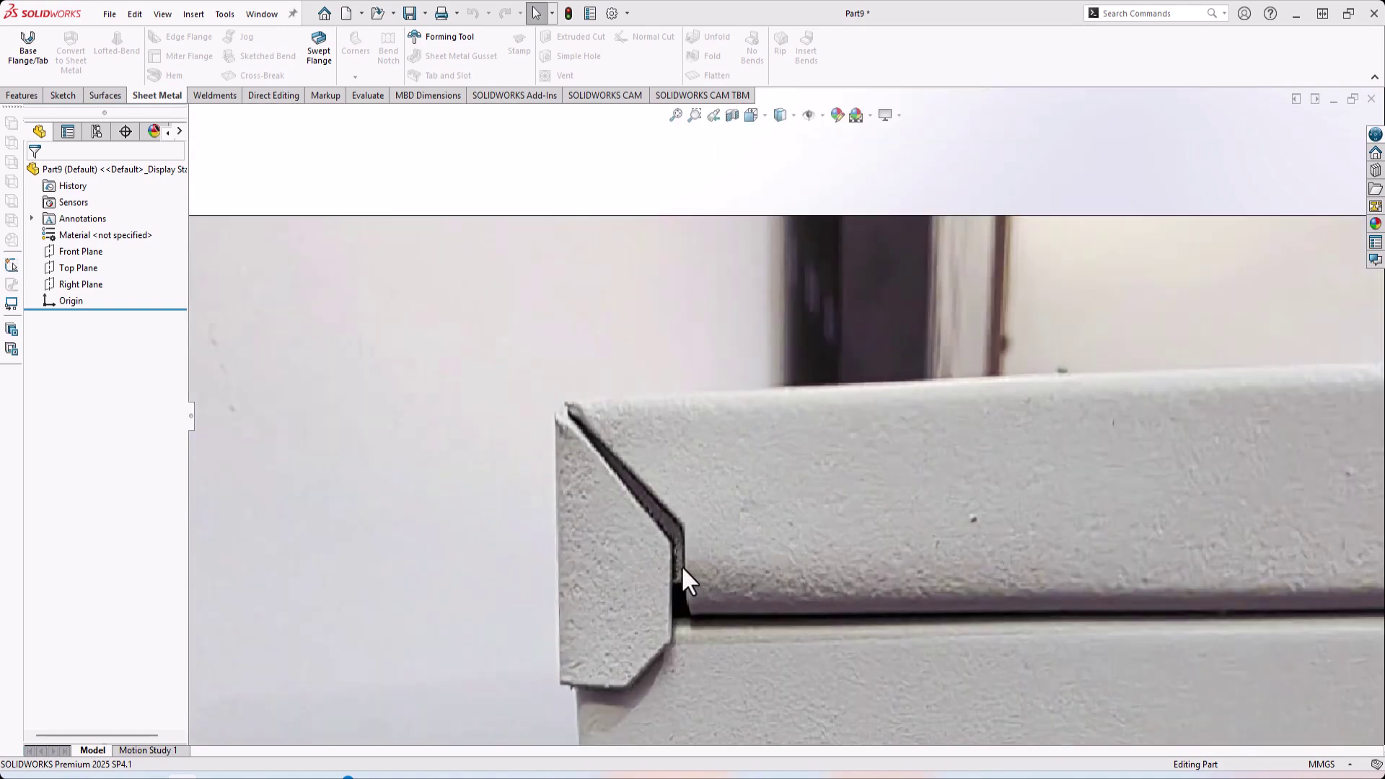
key("f")
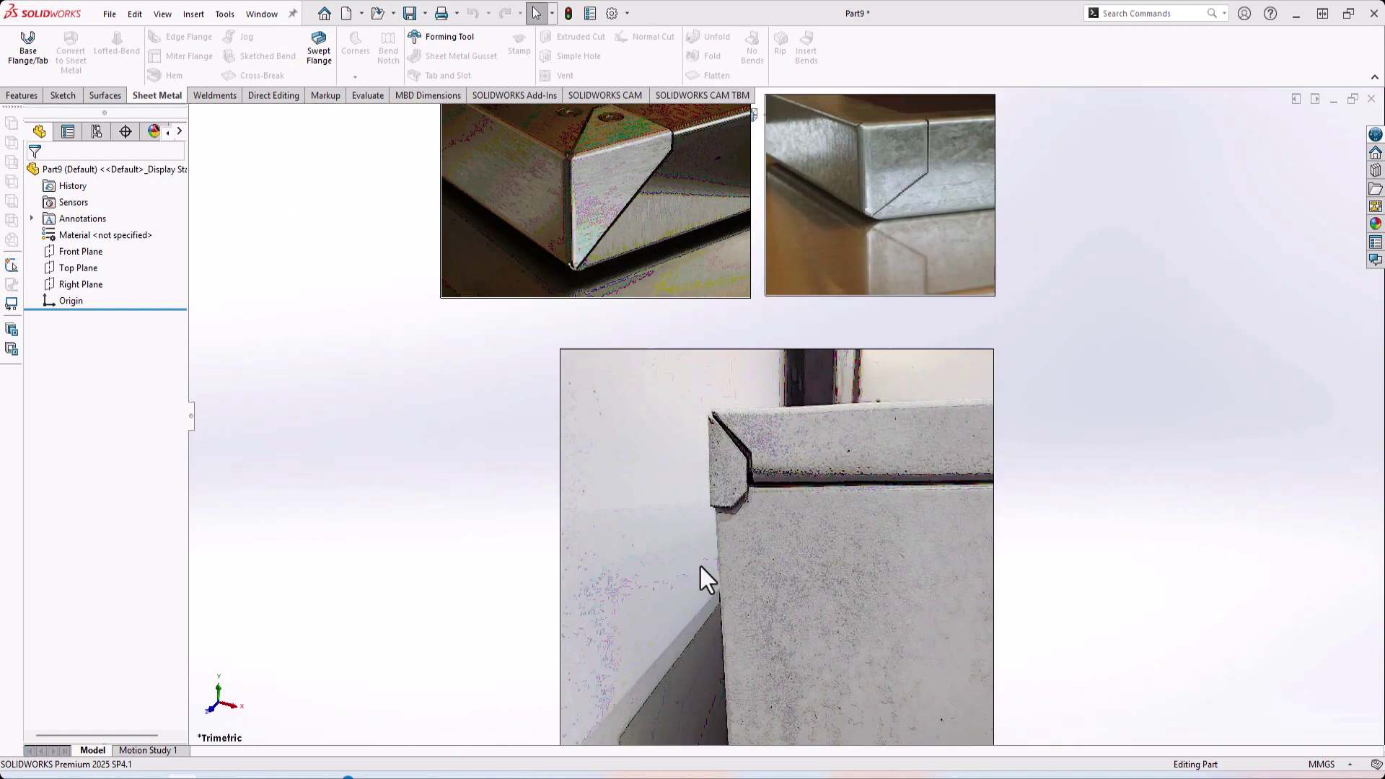
scroll(735, 216, "down", 4)
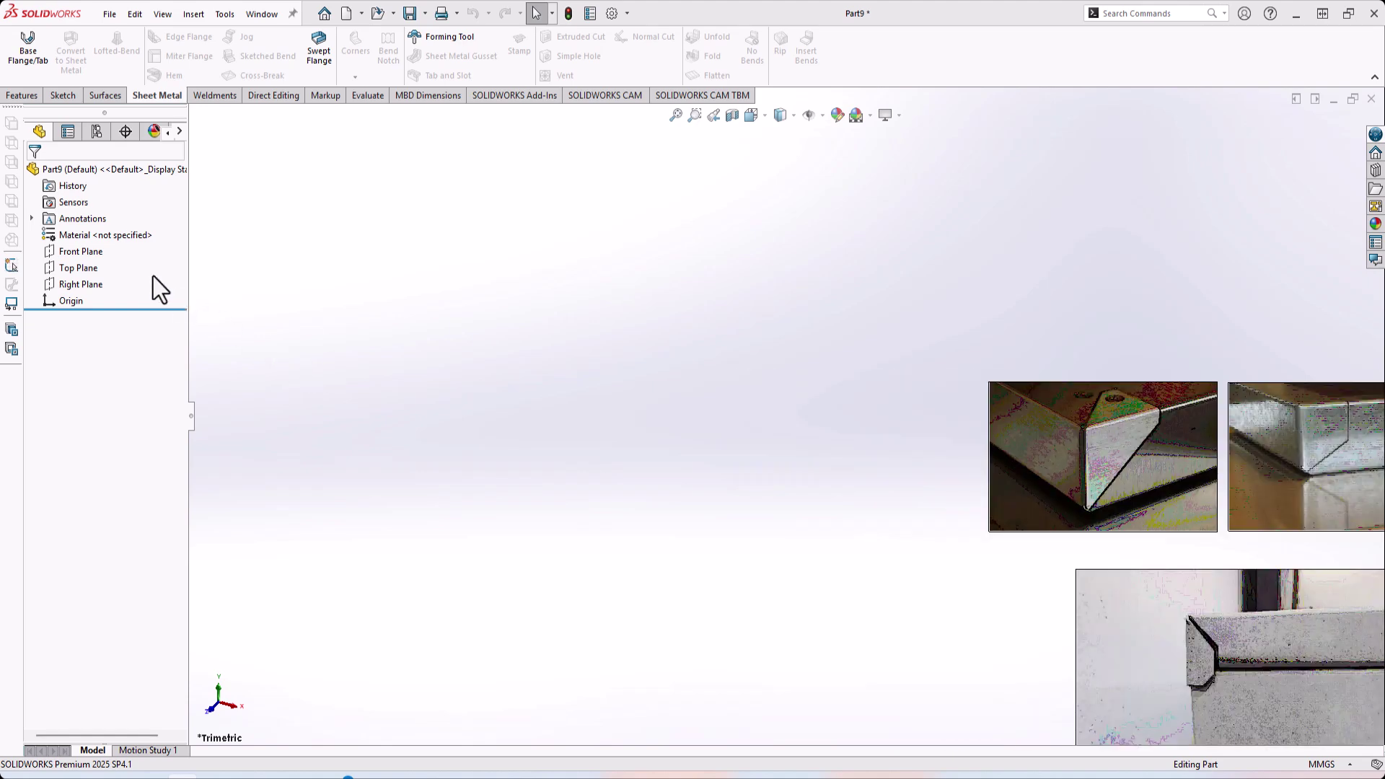
Step: Sketch a corner rectangle about 145 by 141 mm on the Top Plane, starting at the origin
right_click(71, 264)
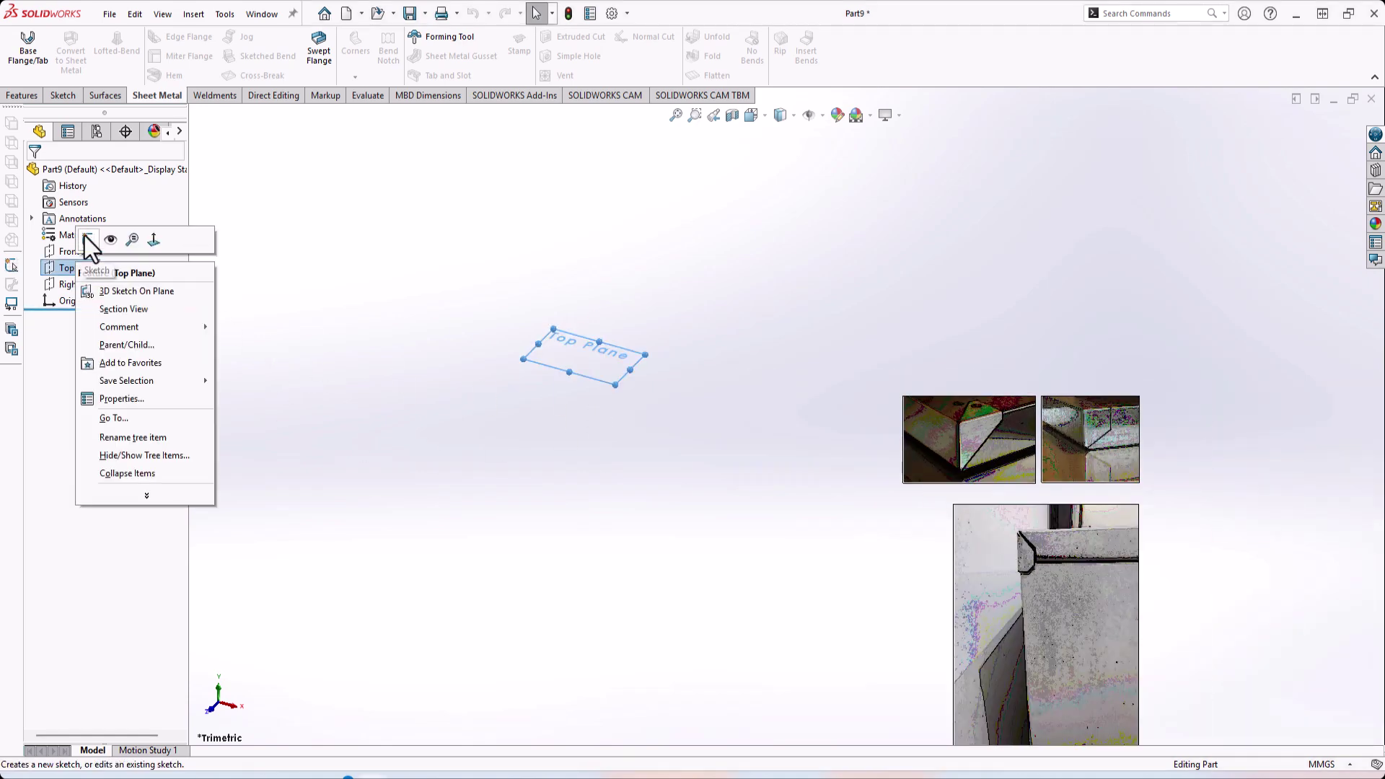
left_click(89, 238)
scroll(750, 478, "up", 3)
scroll(921, 252, "down", 2)
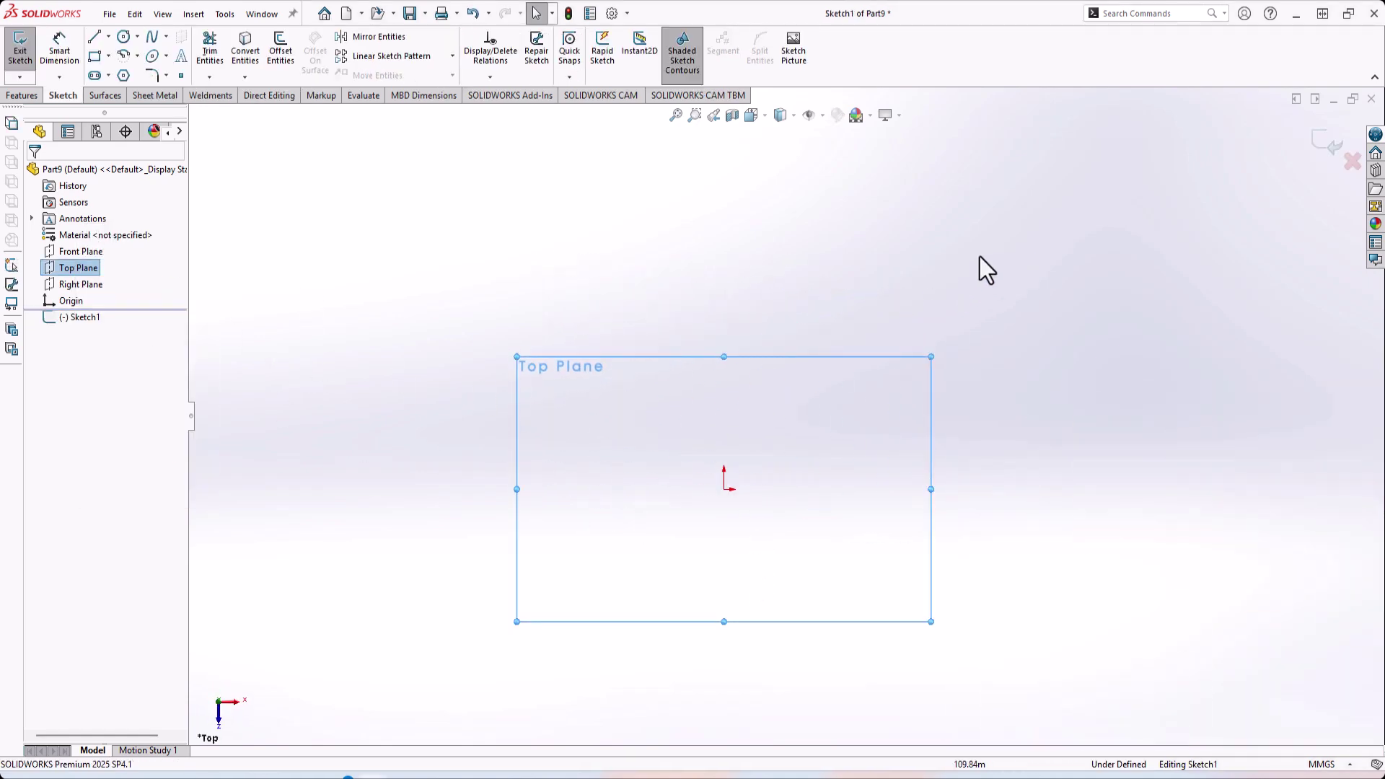
right_click_drag(980, 254, 981, 342)
left_click(724, 489)
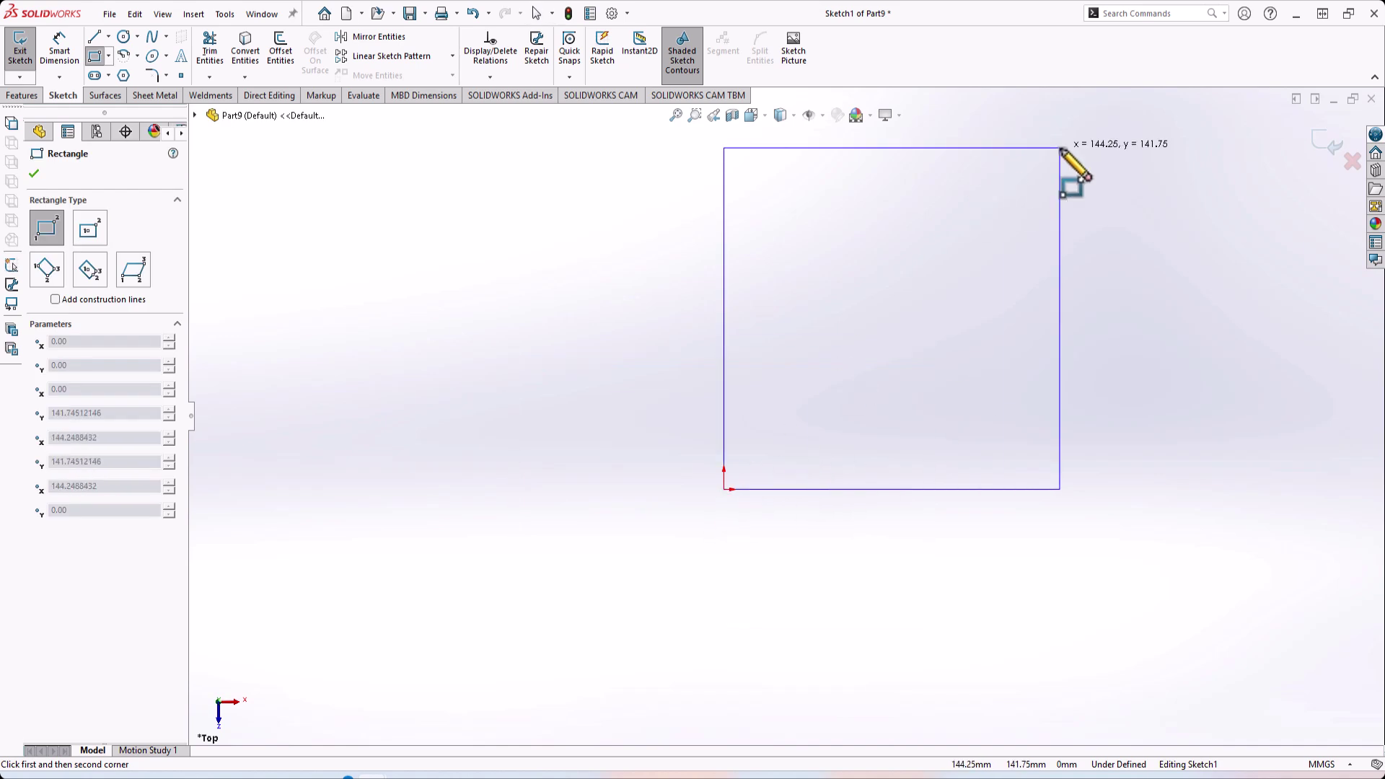
left_click(1063, 148)
Step: Dimension the rectangle's vertical and horizontal sides to 150 mm each
right_click_drag(1184, 420, 1180, 339)
left_click(724, 208)
left_click(620, 238)
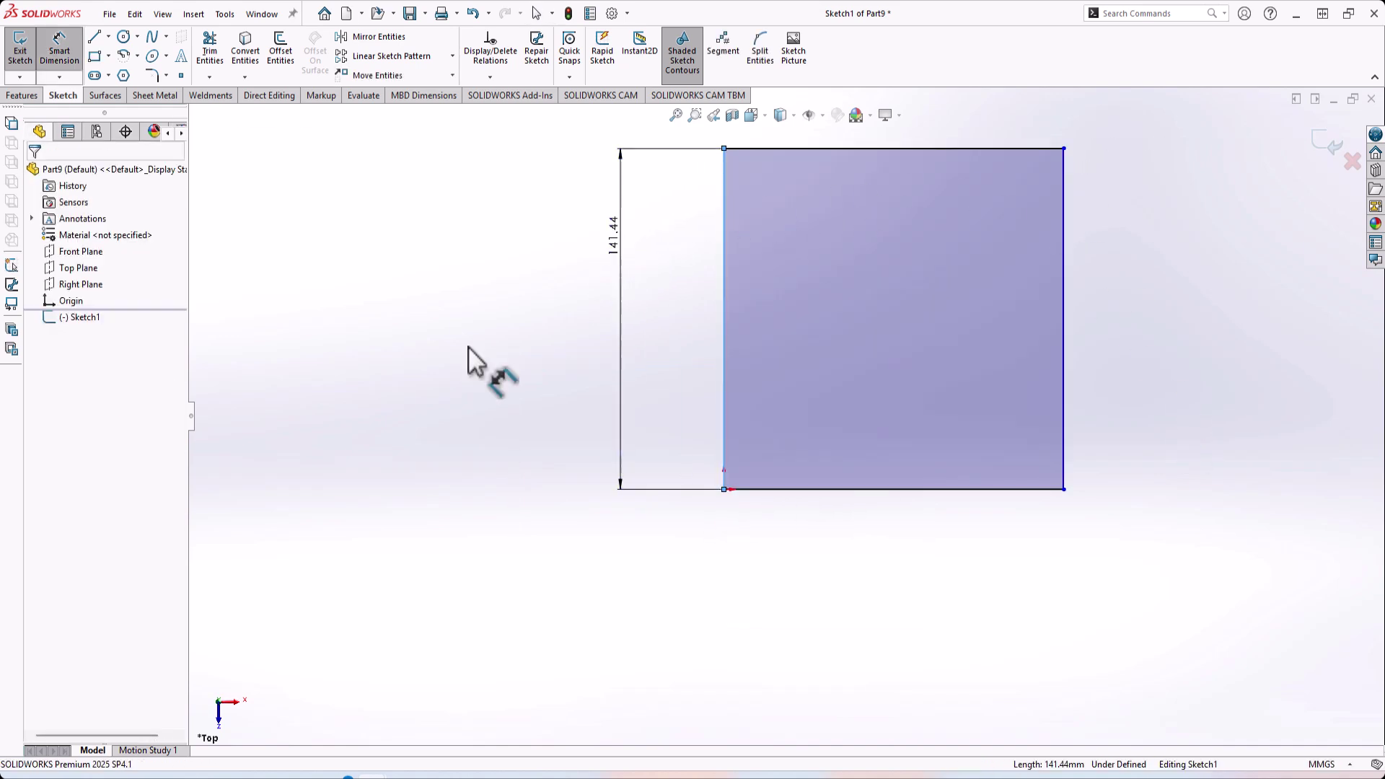
type("5")
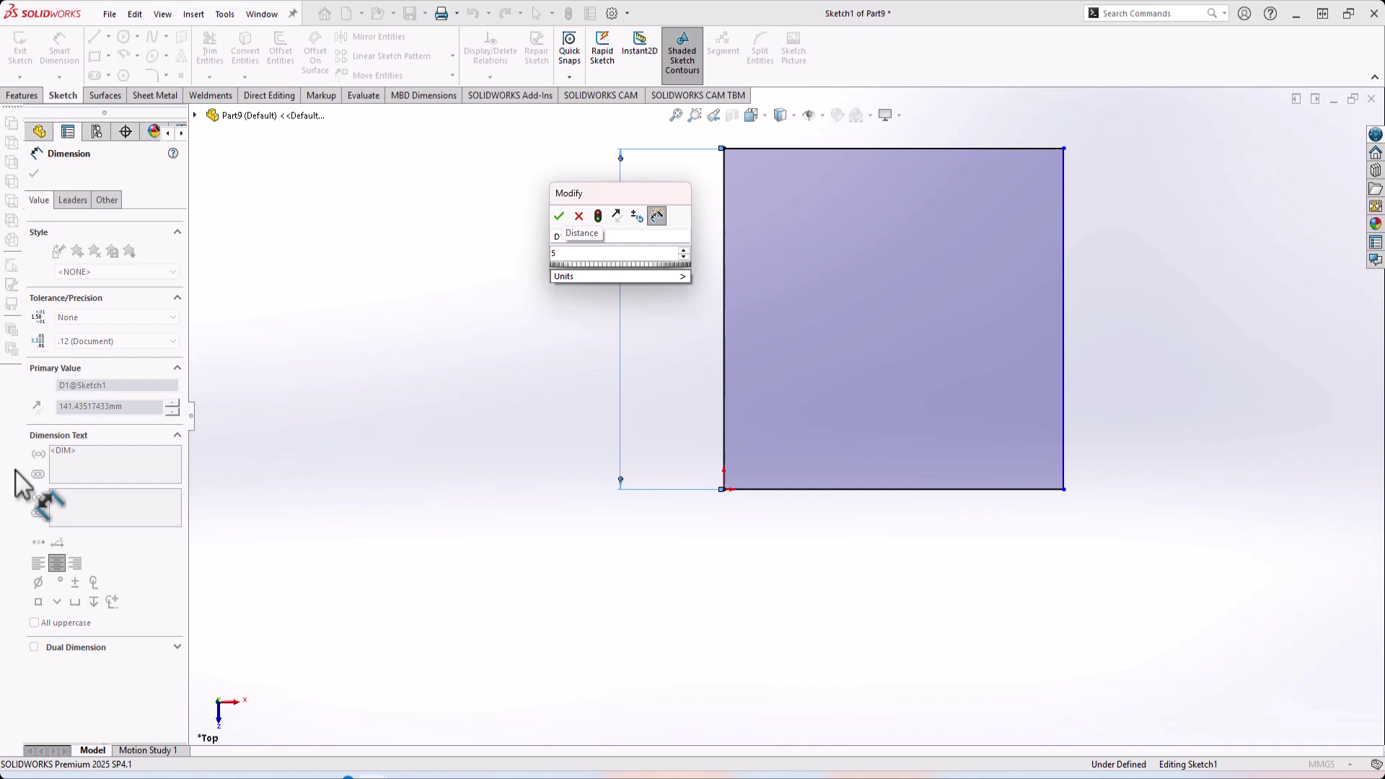
type("0")
key("Return")
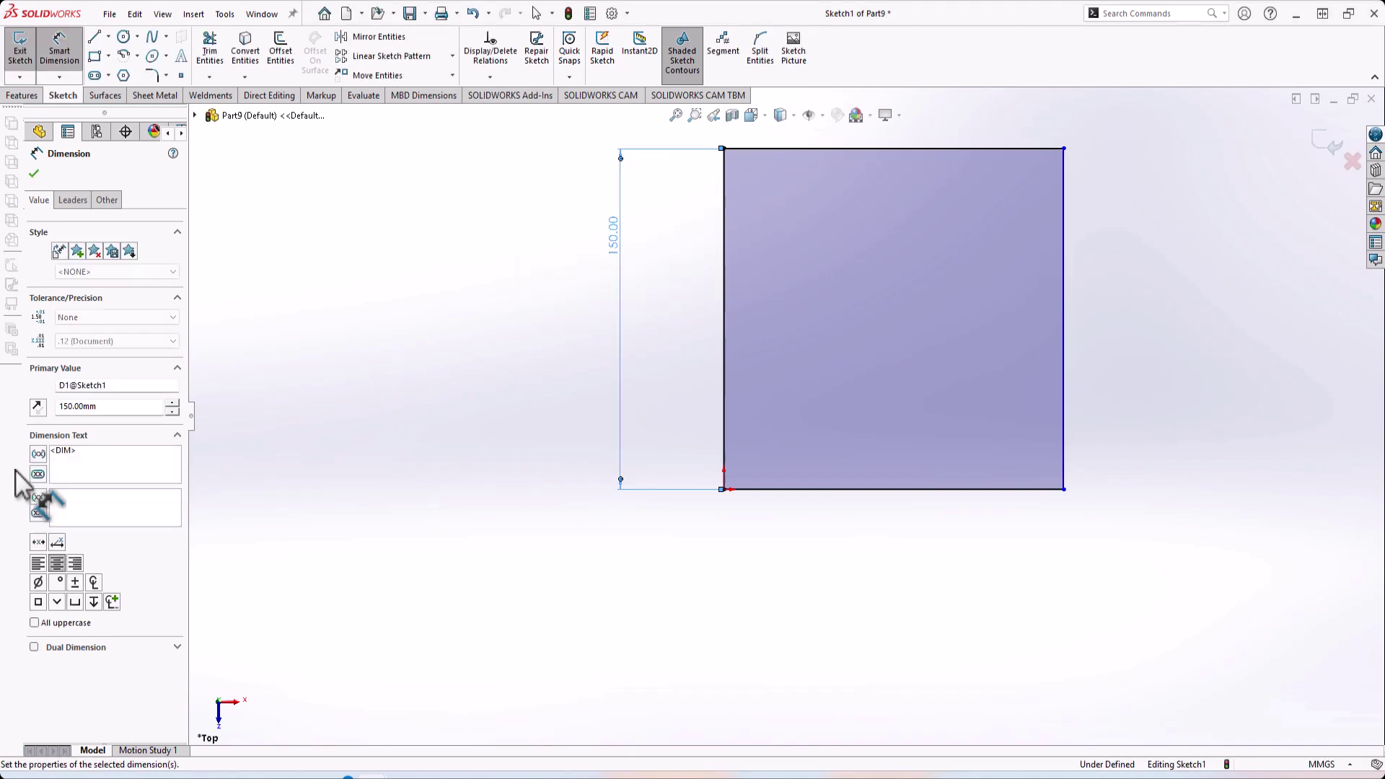
left_click(811, 490)
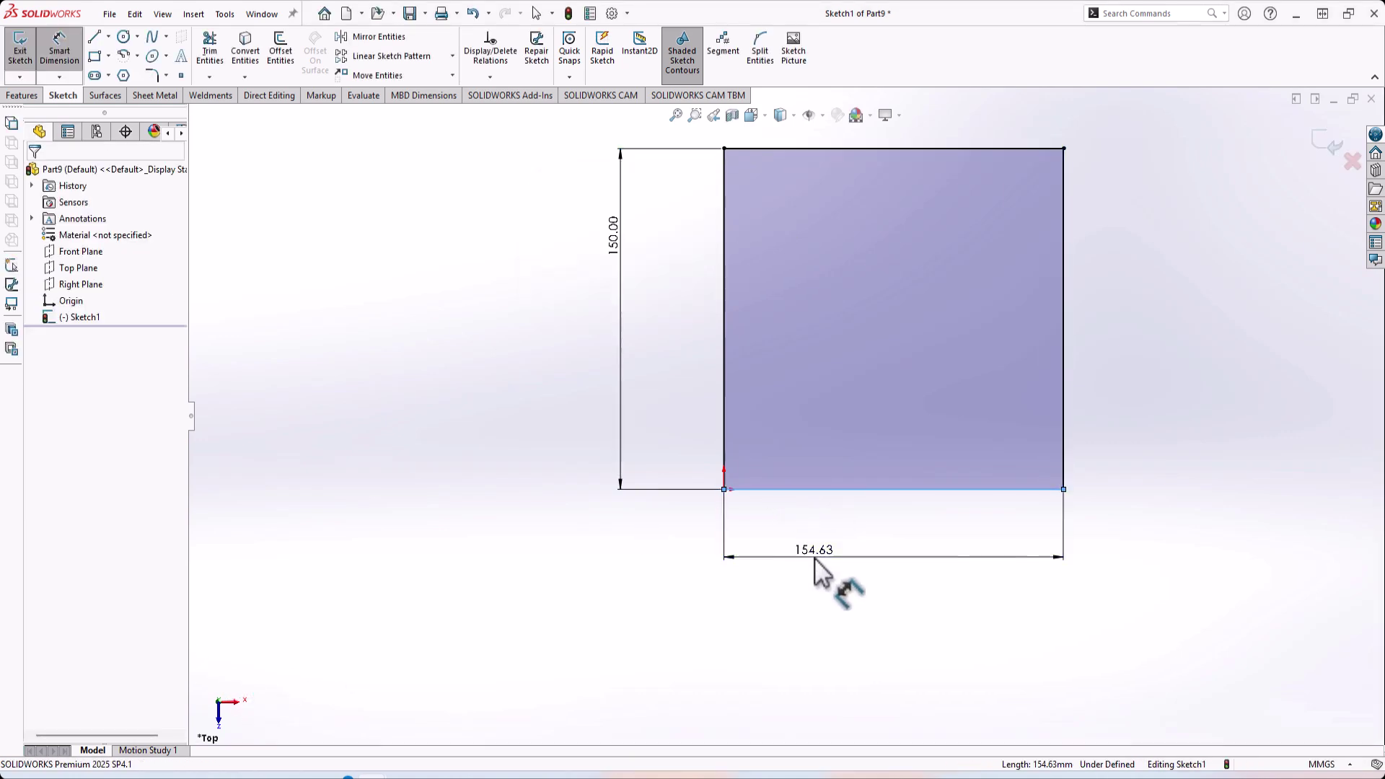
left_click(815, 558)
type("150")
key("Return")
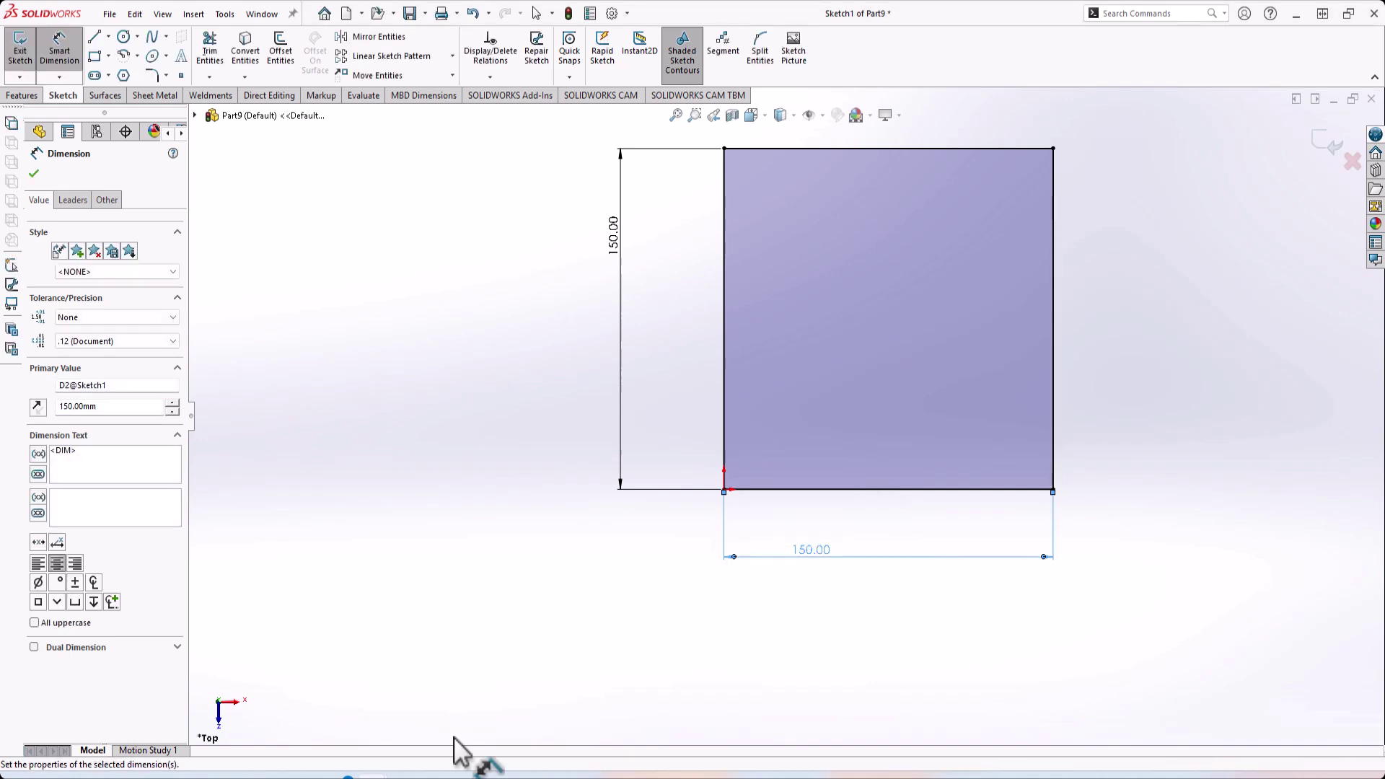
Step: Create a sheet metal base flange 1 mm thick from the square sketch
scroll(1028, 394, "up", 2)
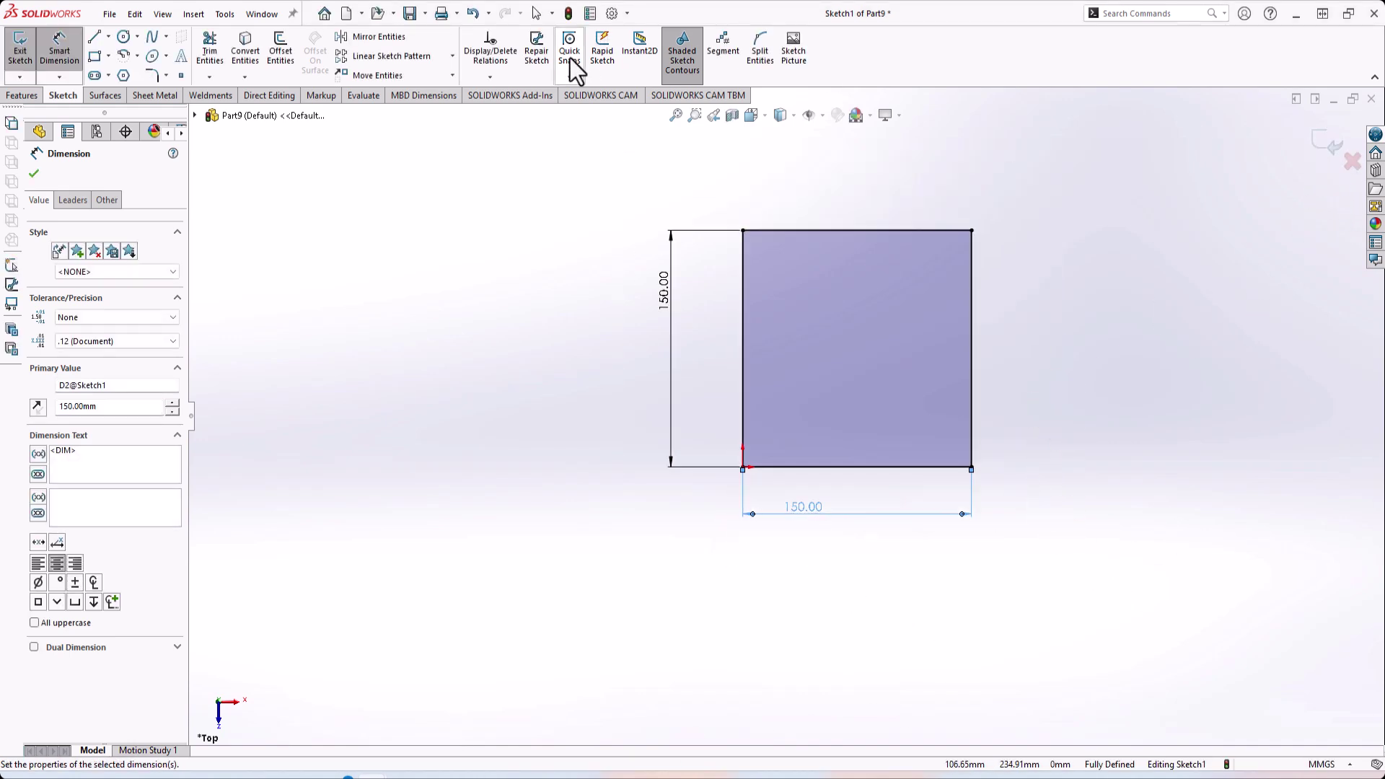
left_click(161, 96)
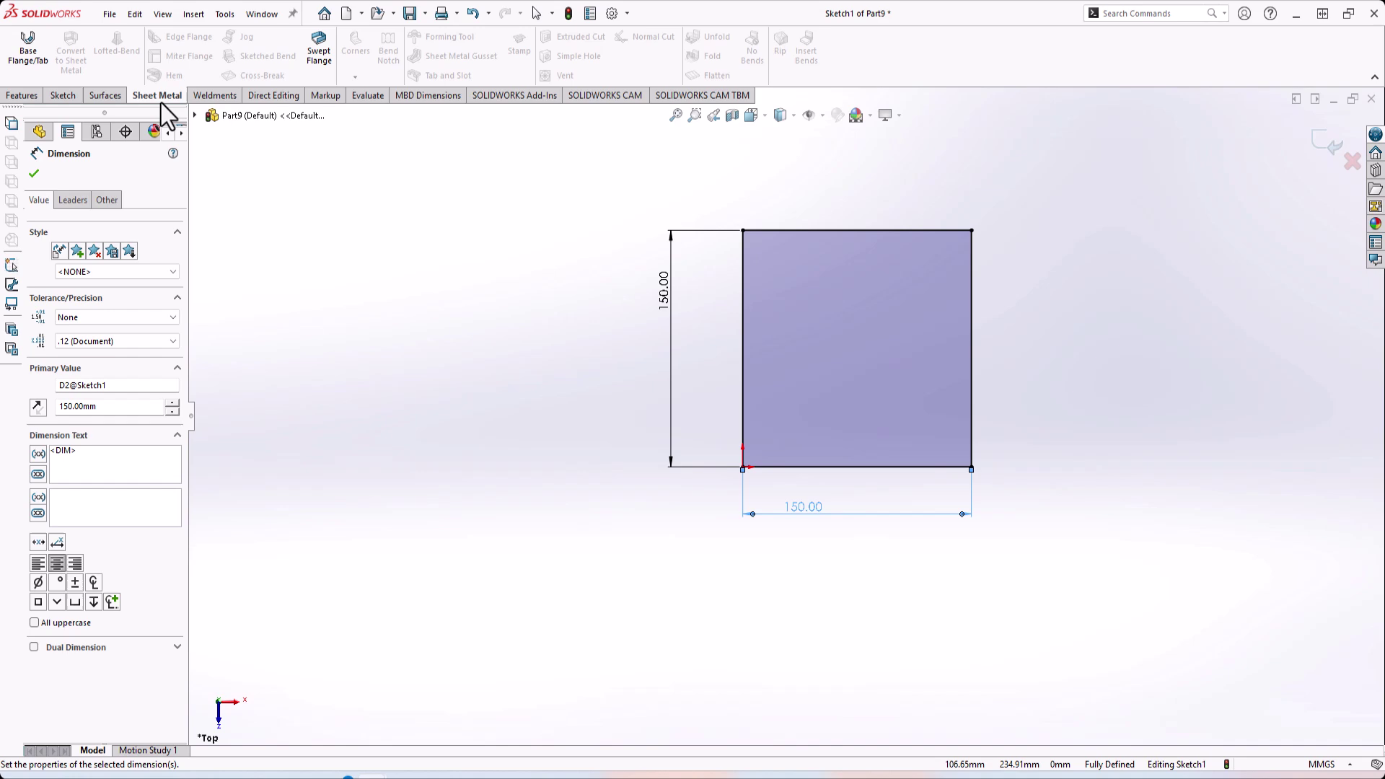
left_click(26, 51)
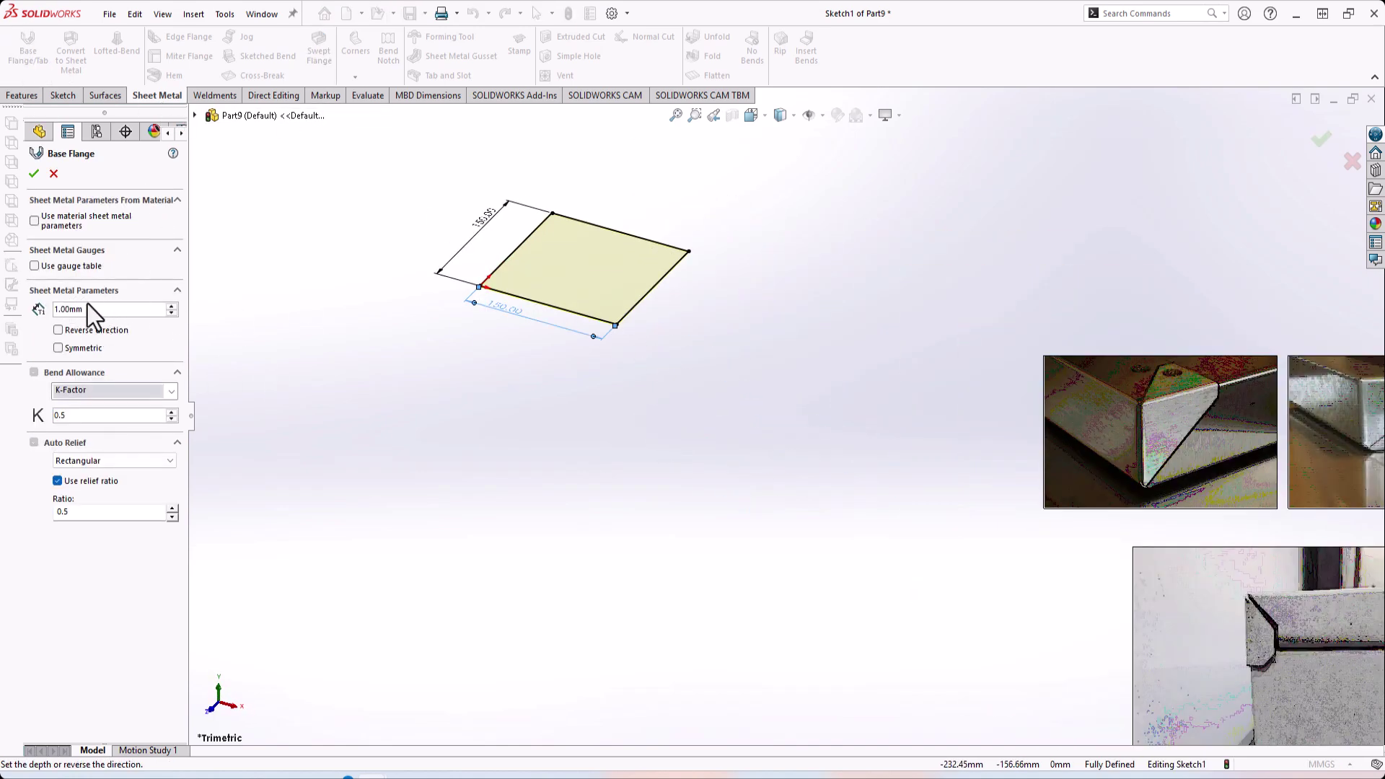
left_click(33, 174)
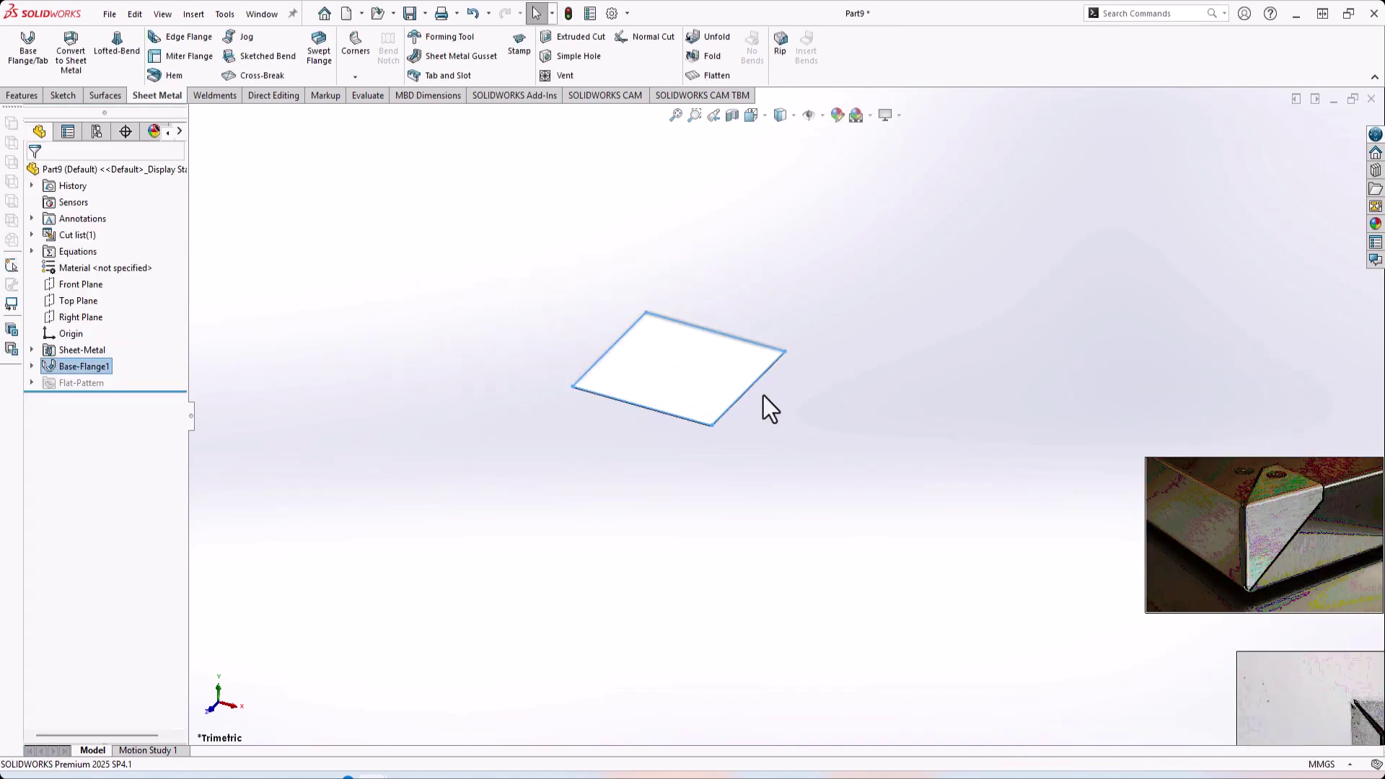
Step: Place the reference photo of the triangular overlapping corner beside the plate and view both from a matching angle
left_click_drag(1161, 505, 912, 275)
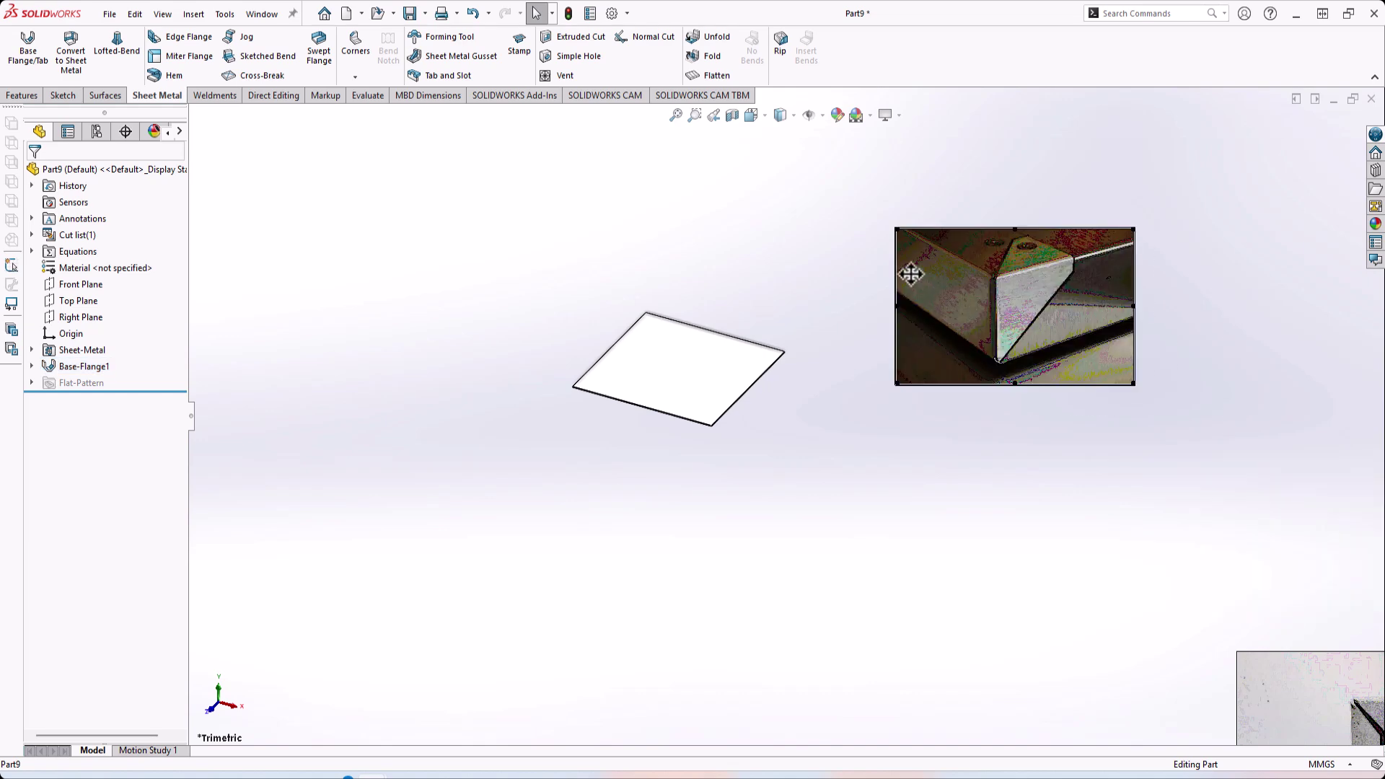
scroll(899, 251, "down", 3)
scroll(550, 461, "down", 3)
scroll(642, 391, "up", 2)
middle_click_drag(642, 391, 819, 427)
scroll(819, 427, "up", 1)
middle_click_drag(1172, 352, 1093, 365, "ctrl")
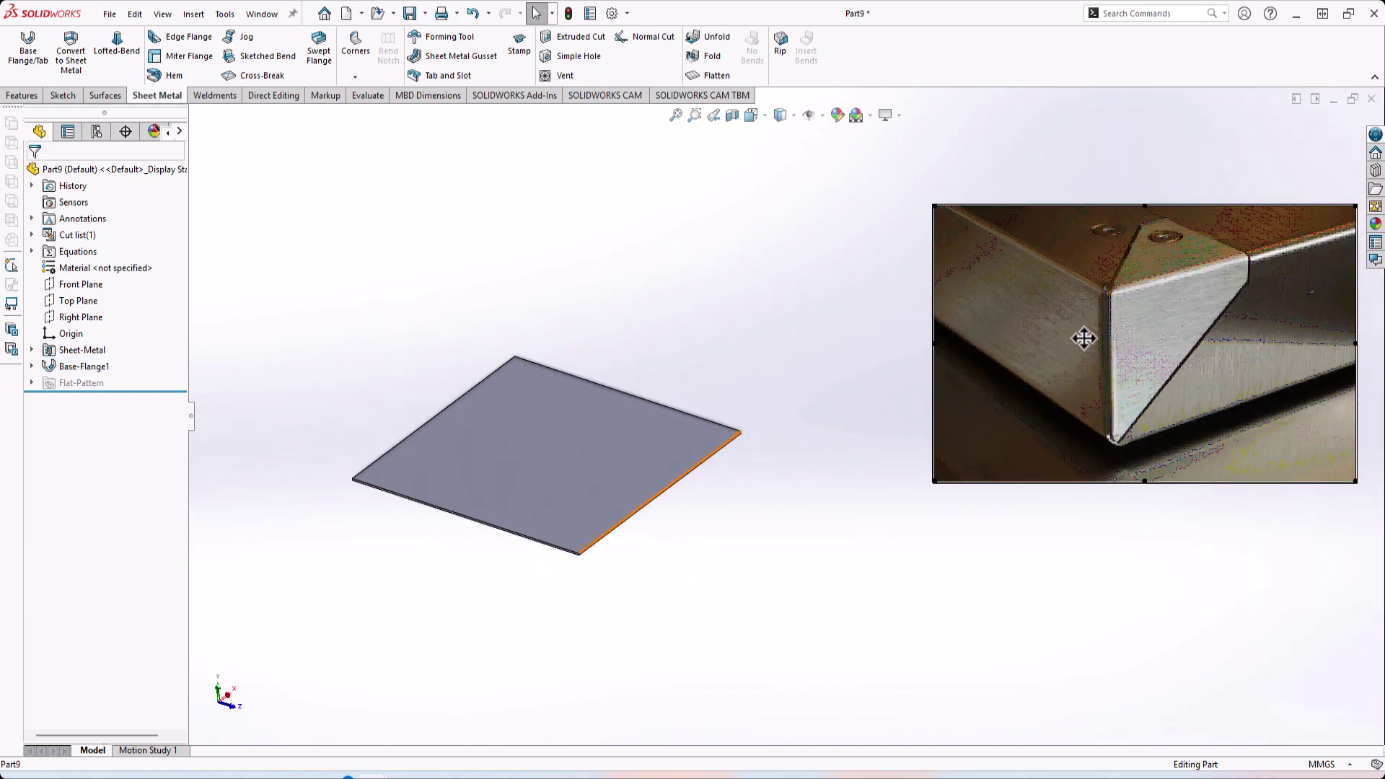
scroll(918, 353, "down", 2)
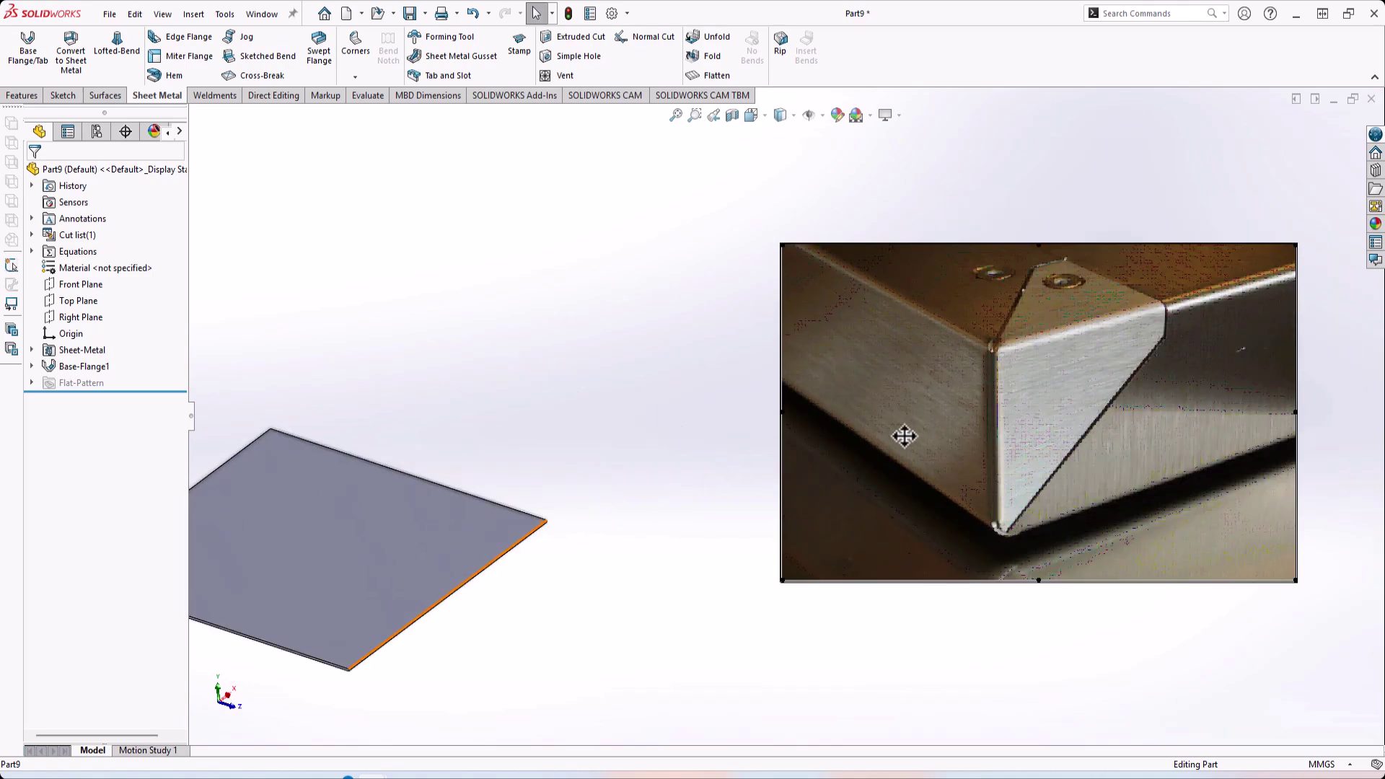
scroll(1003, 390, "up", 2)
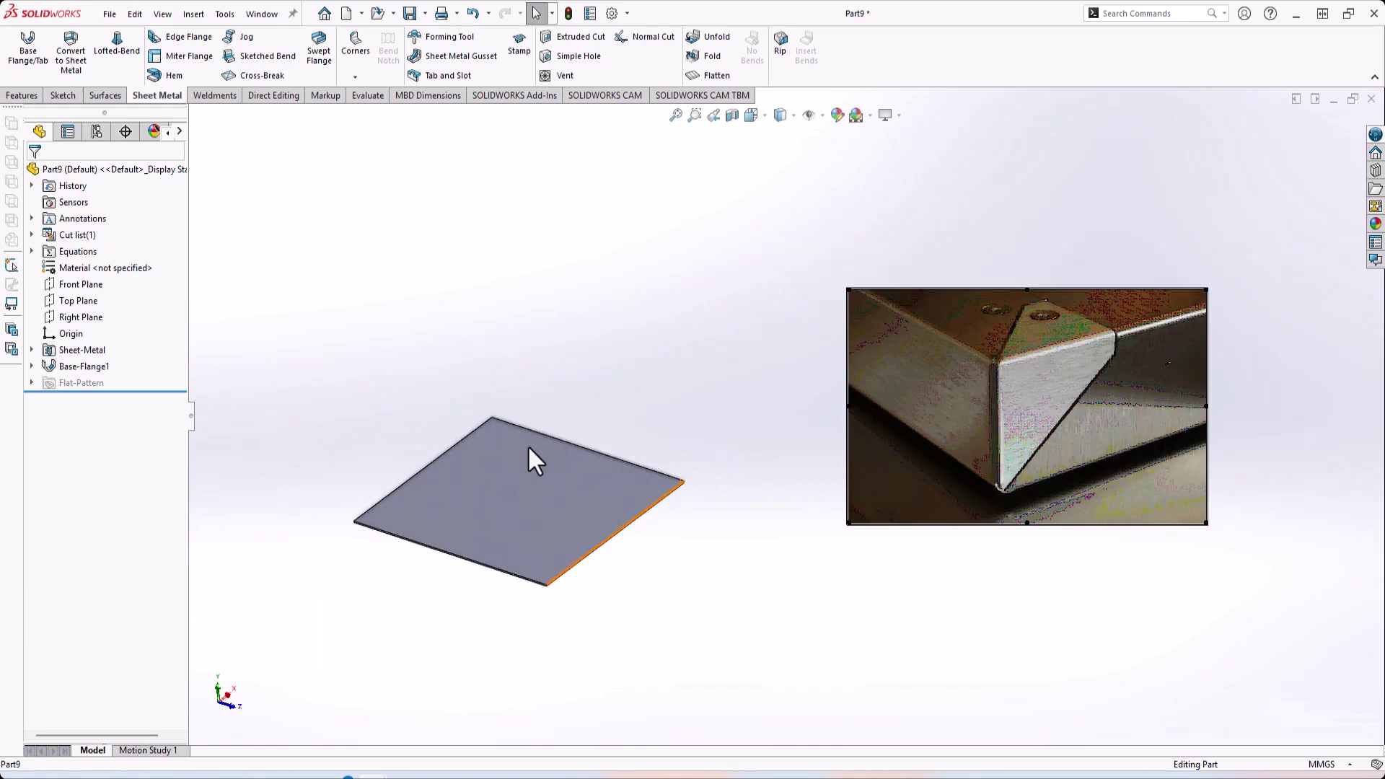
Step: Add a 50 mm edge flange at 90 degrees, bent upward along one edge of the base plate
left_click(189, 37)
scroll(529, 629, "down", 1)
left_click(534, 563)
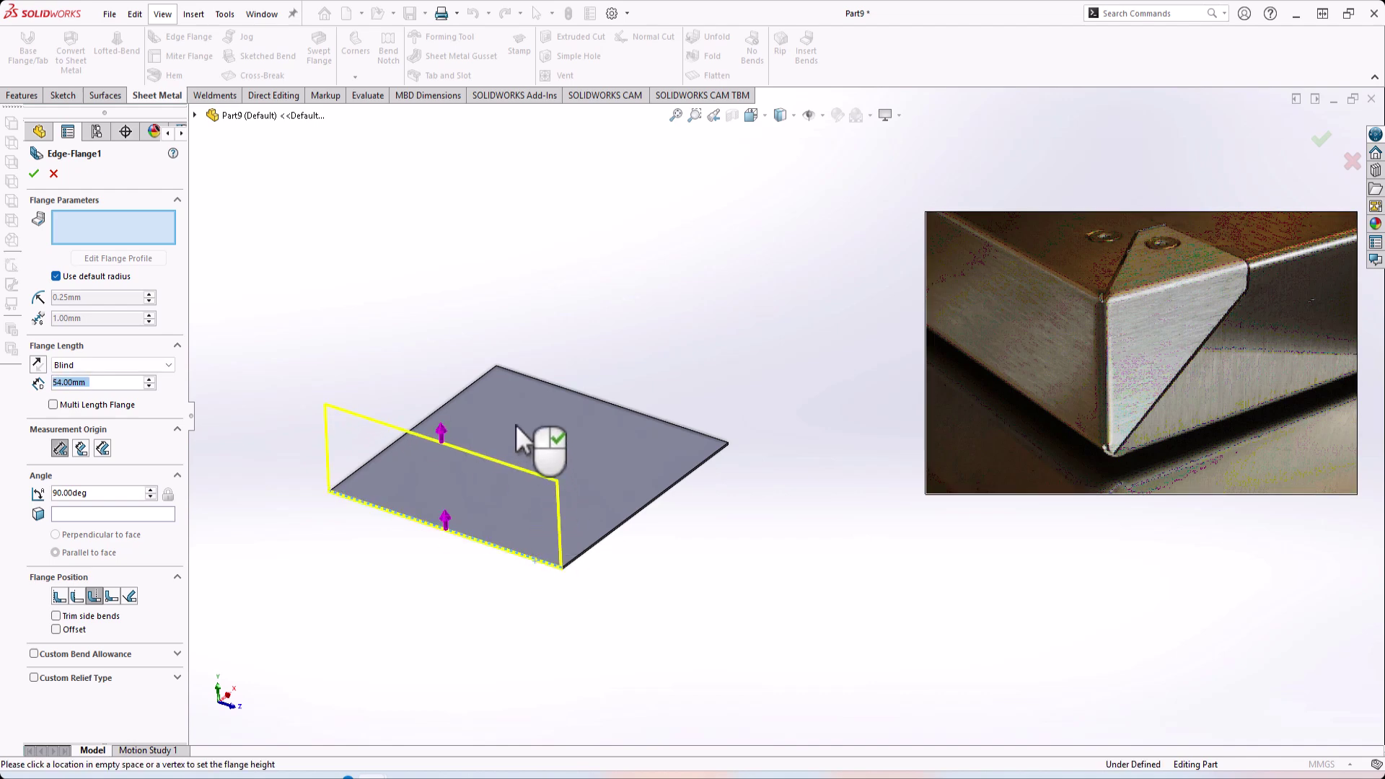
middle_click_drag(550, 577, 501, 550)
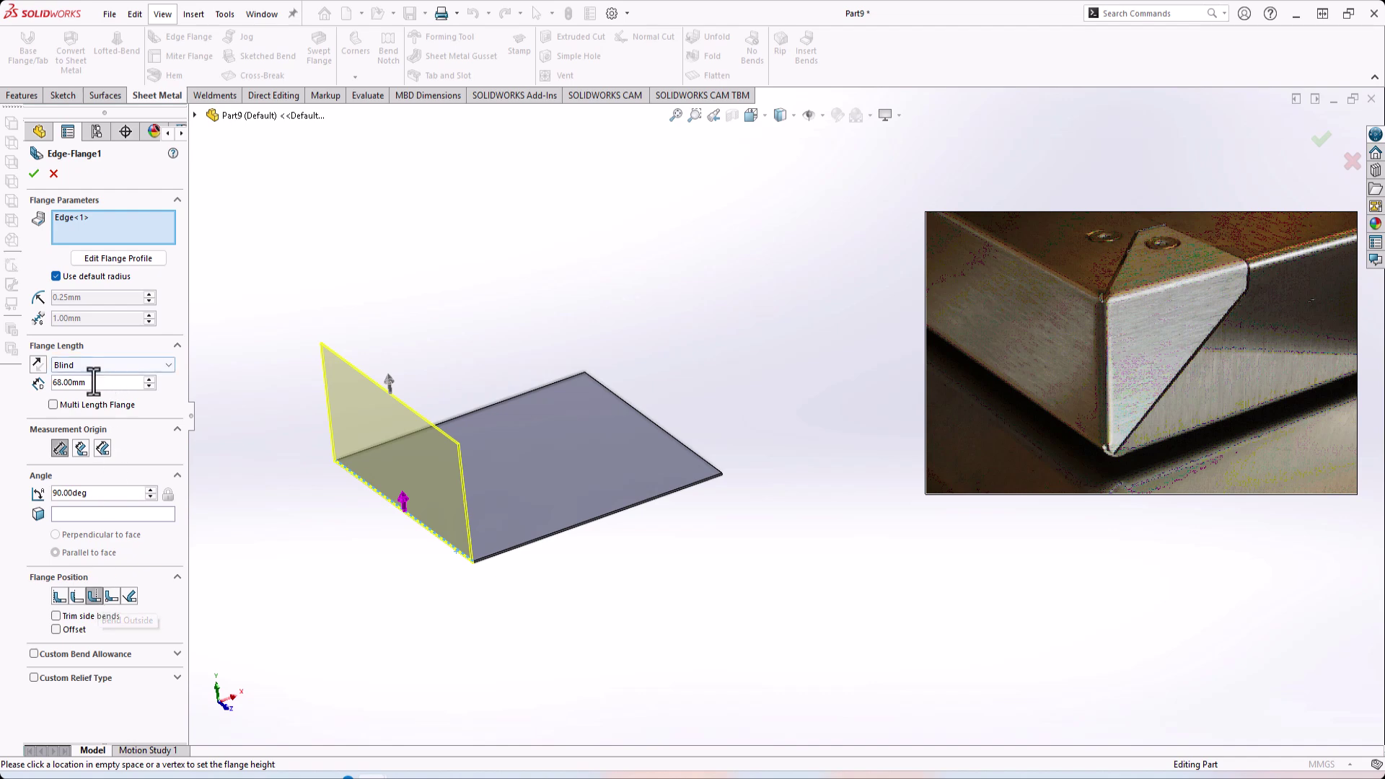
type("50")
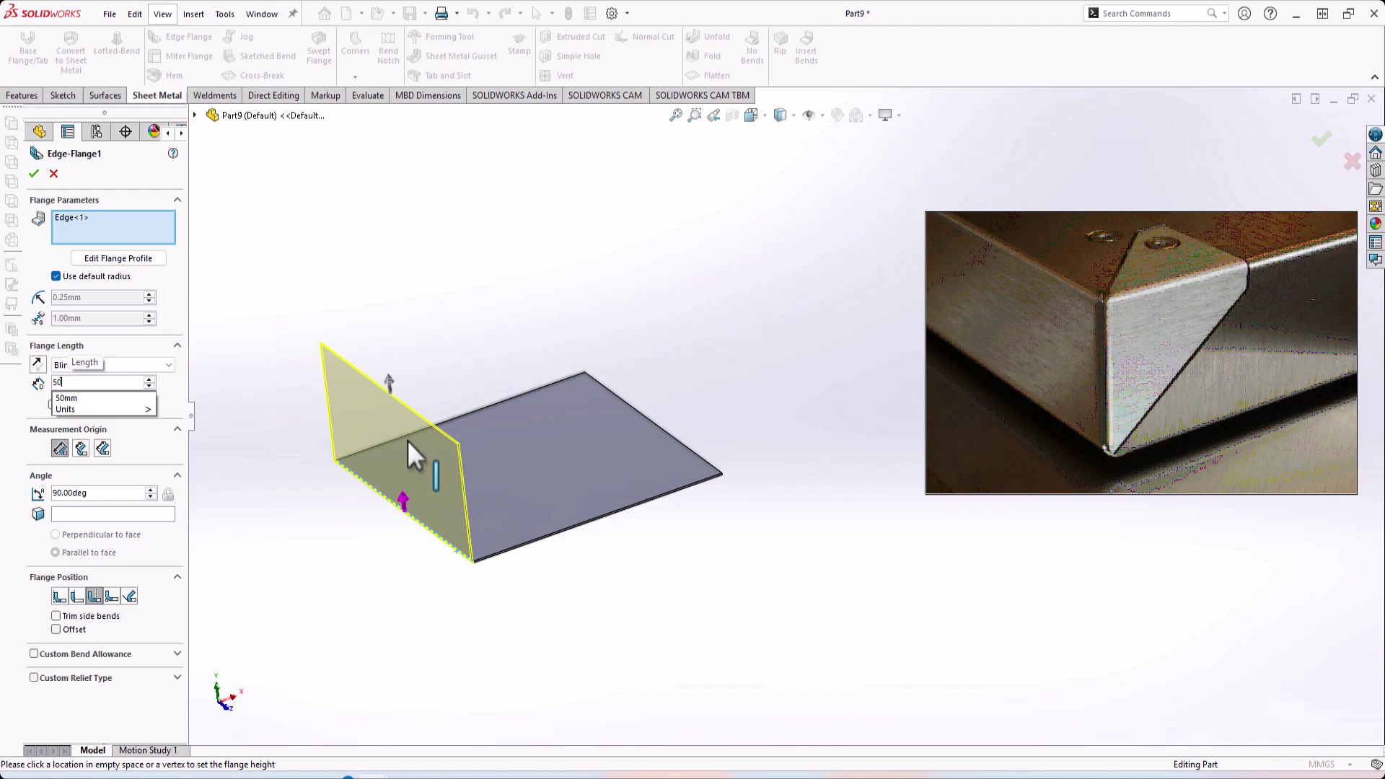
key("Return")
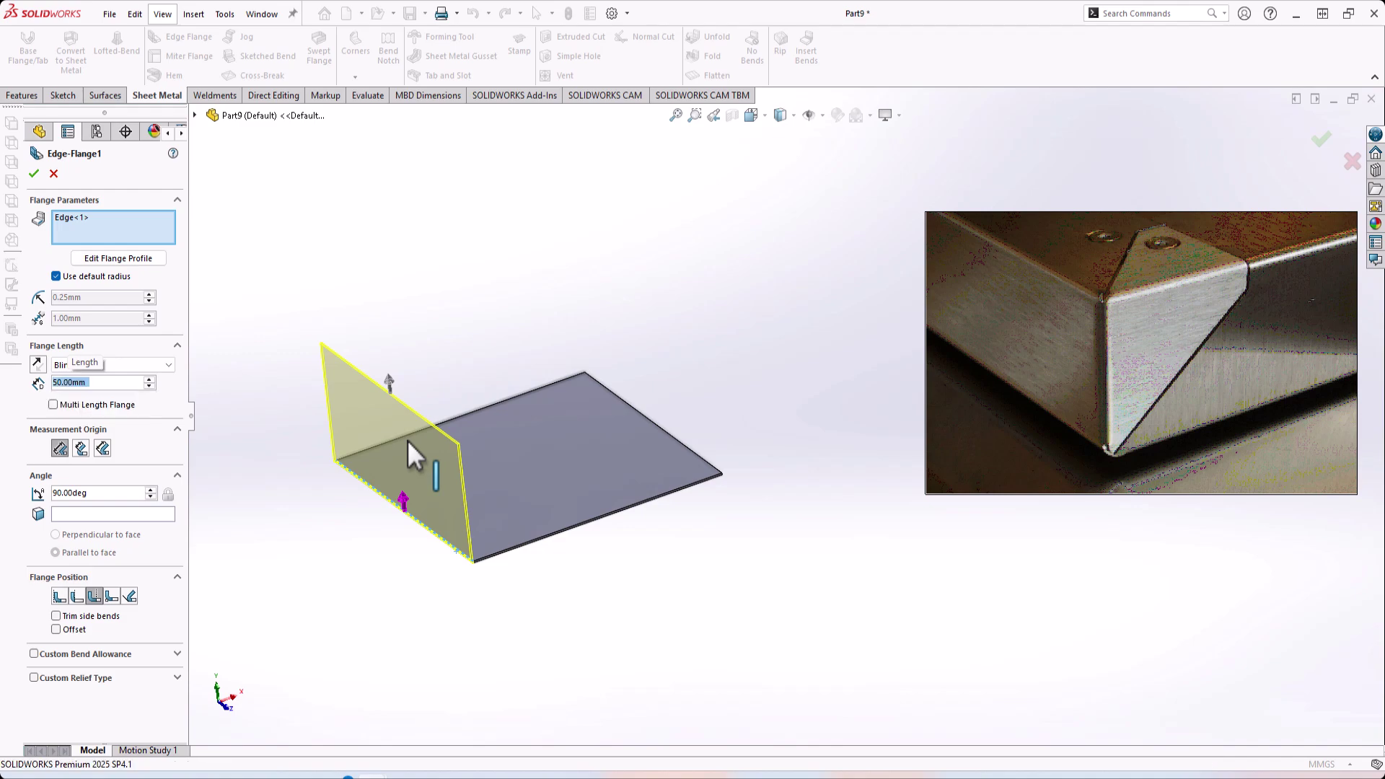
left_click(33, 173)
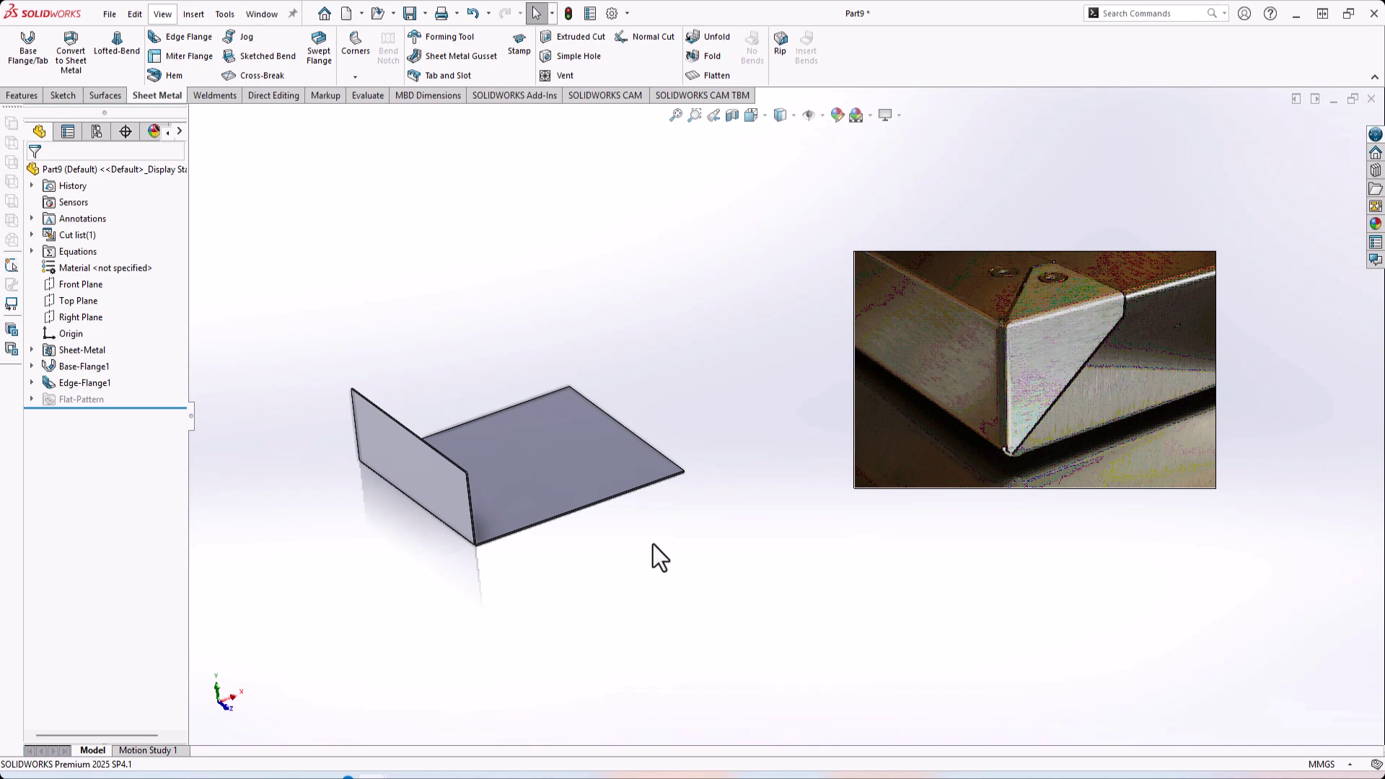
Step: Set up a 40 mm edge flange on the upright flange's vertical end edge, directed along the plate's adjacent side
scroll(361, 488, "down", 2)
mouse_move(444, 474)
middle_mouse_down()
mouse_move(433, 441)
mouse_move(450, 471)
middle_mouse_up()
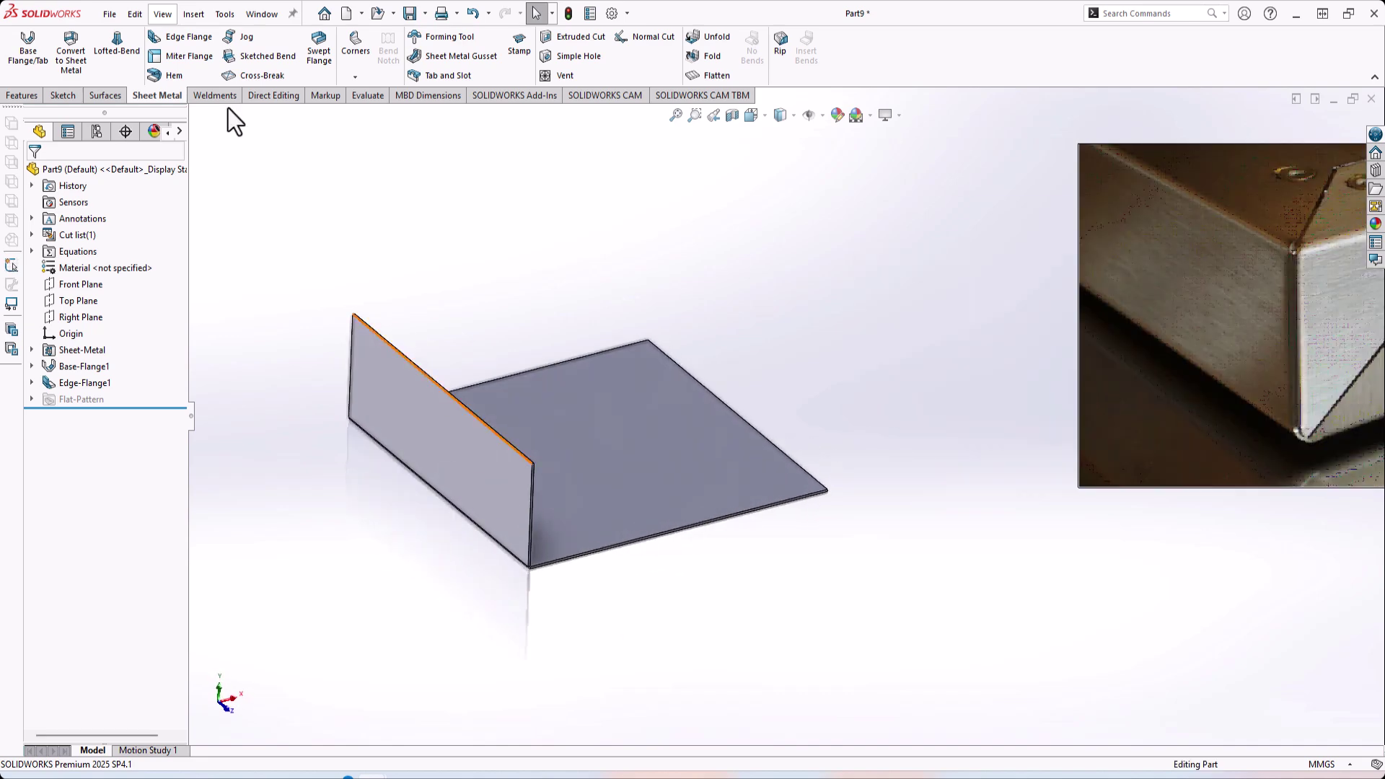
left_click(180, 37)
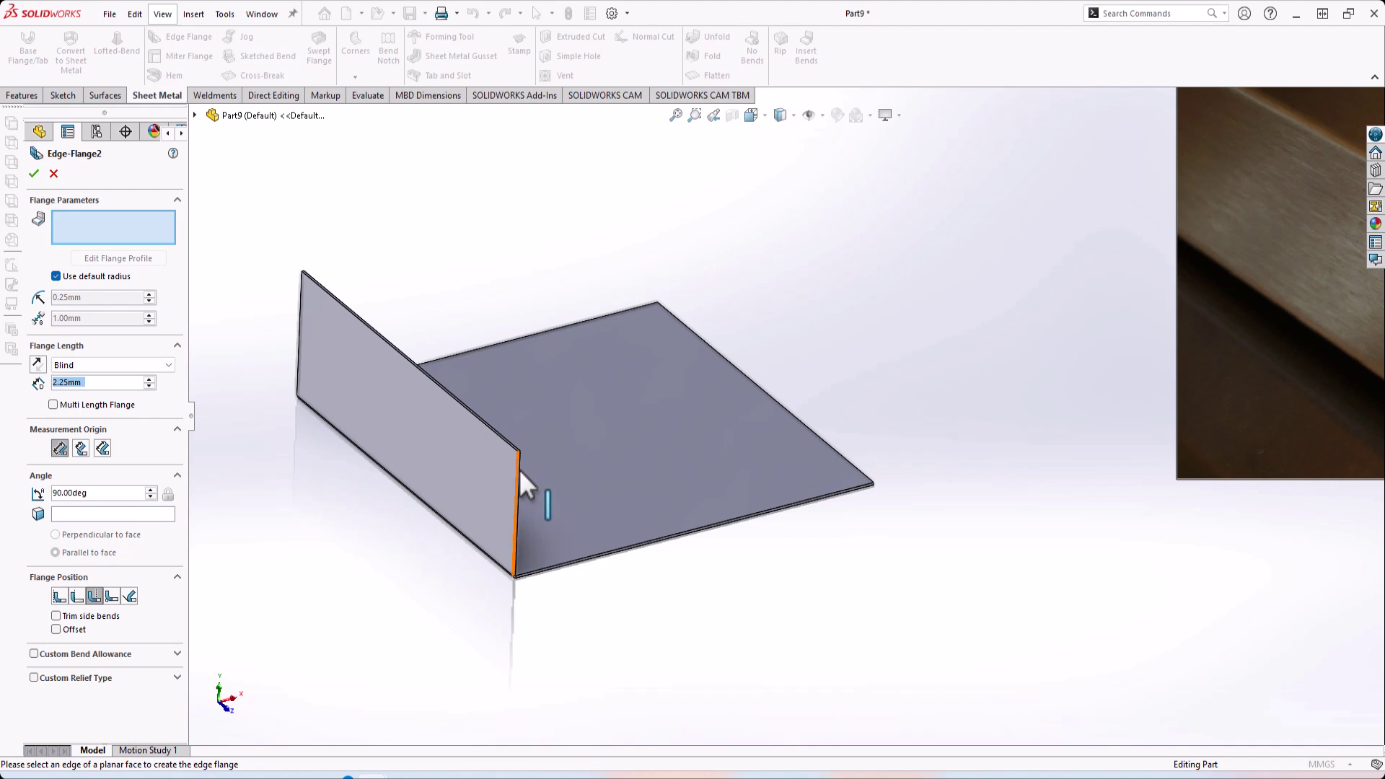
left_click(518, 469)
scroll(611, 476, "up", 2)
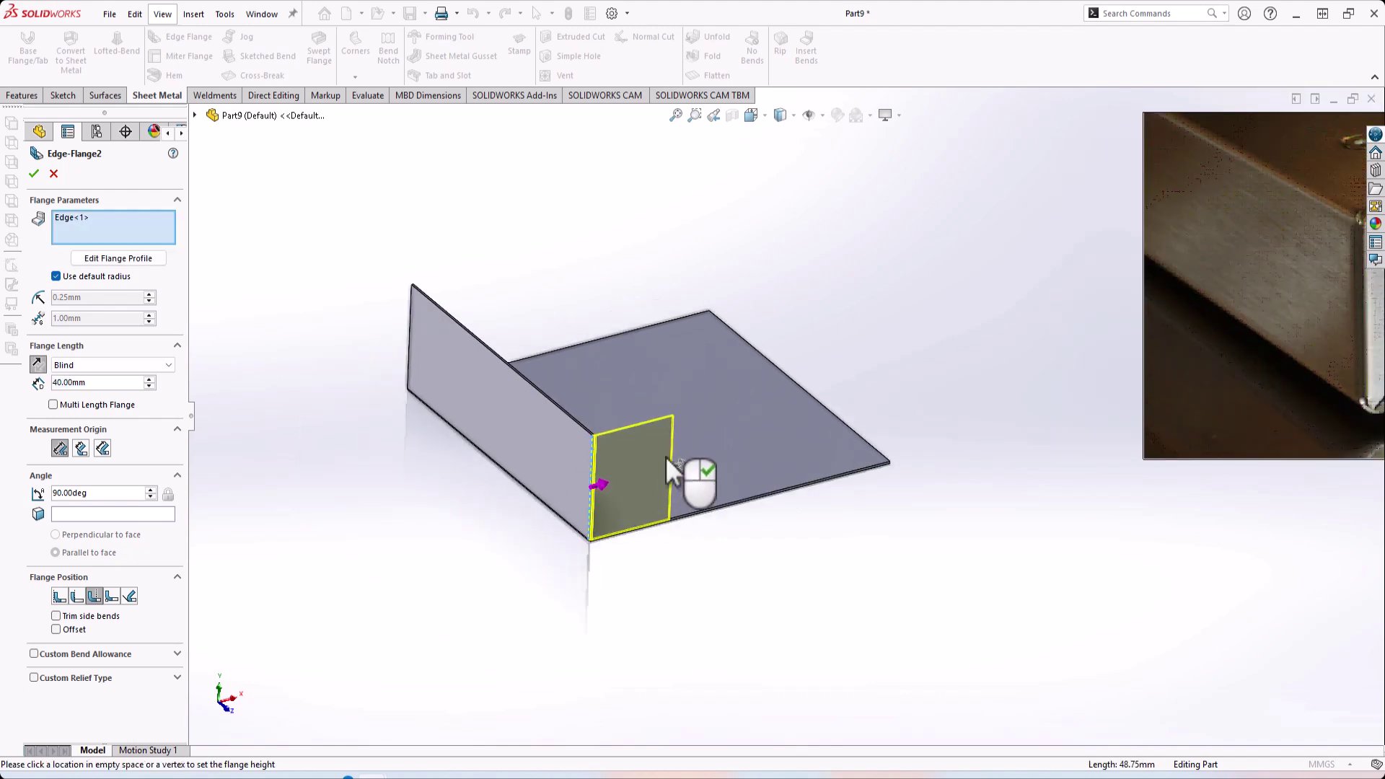
scroll(657, 465, "down", 3)
scroll(769, 505, "up", 3)
scroll(808, 413, "down", 3)
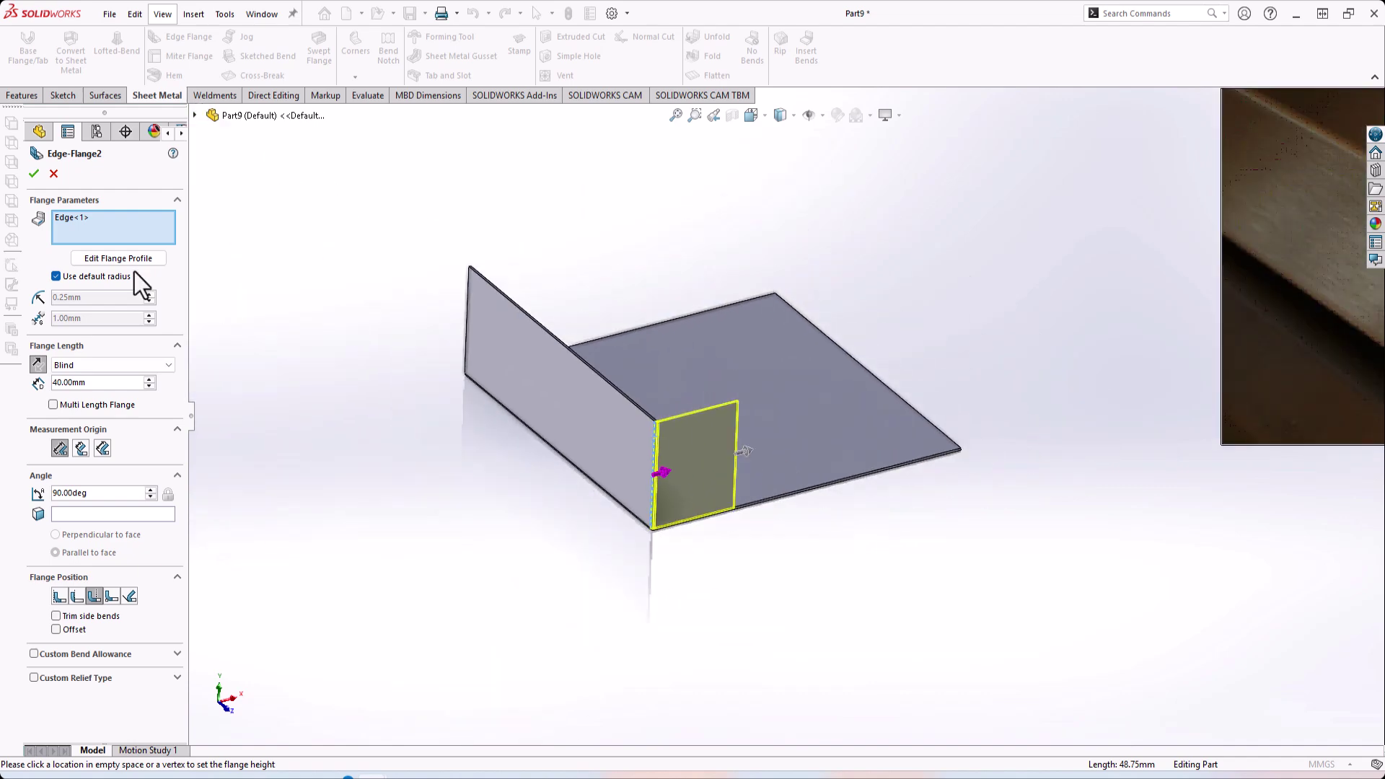
Step: Edit the flange profile and sketch a construction line about 94 mm long at 45 degrees from the rounded bend's outer arc midpoint
left_click(111, 262)
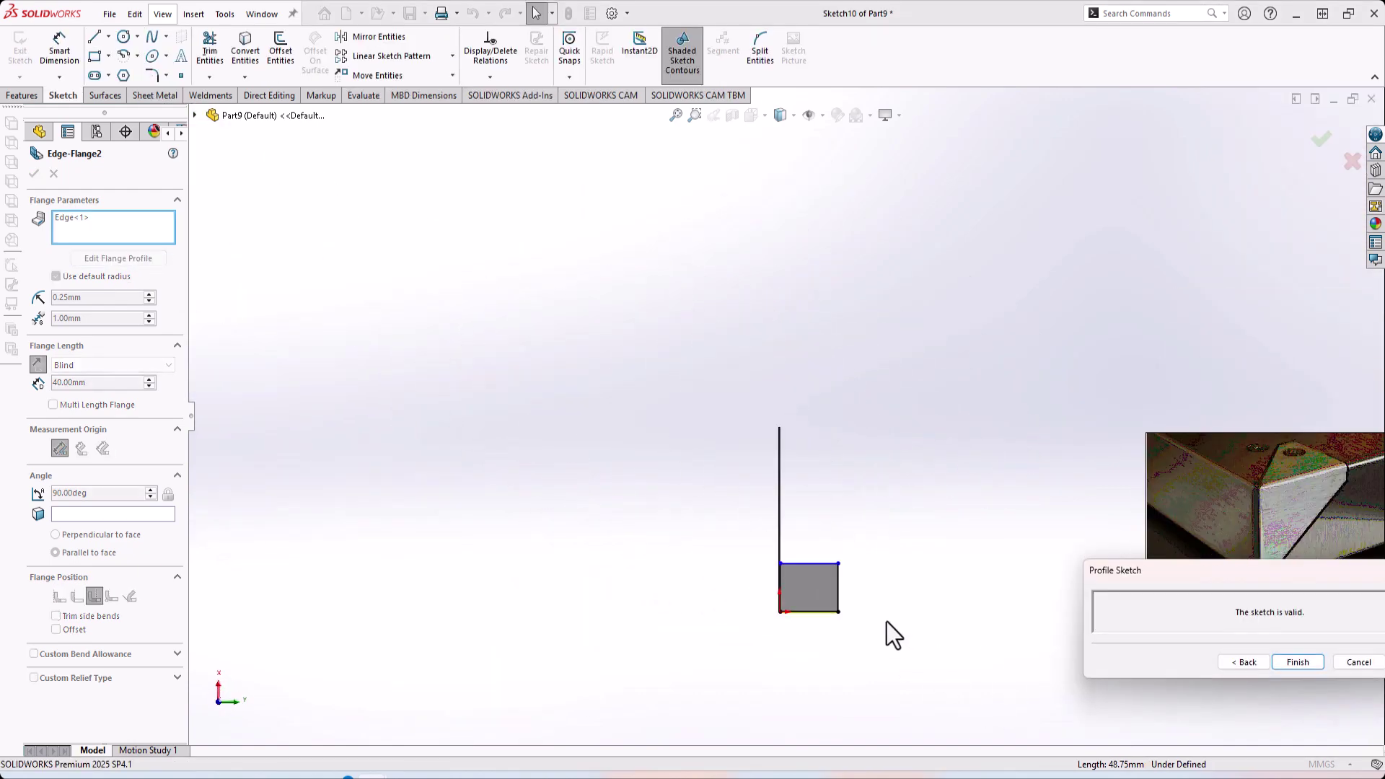
mouse_move(887, 634)
middle_mouse_down()
mouse_move(699, 279)
mouse_move(835, 618)
mouse_move(752, 547)
mouse_move(775, 610)
middle_mouse_up()
scroll(774, 610, "down", 7)
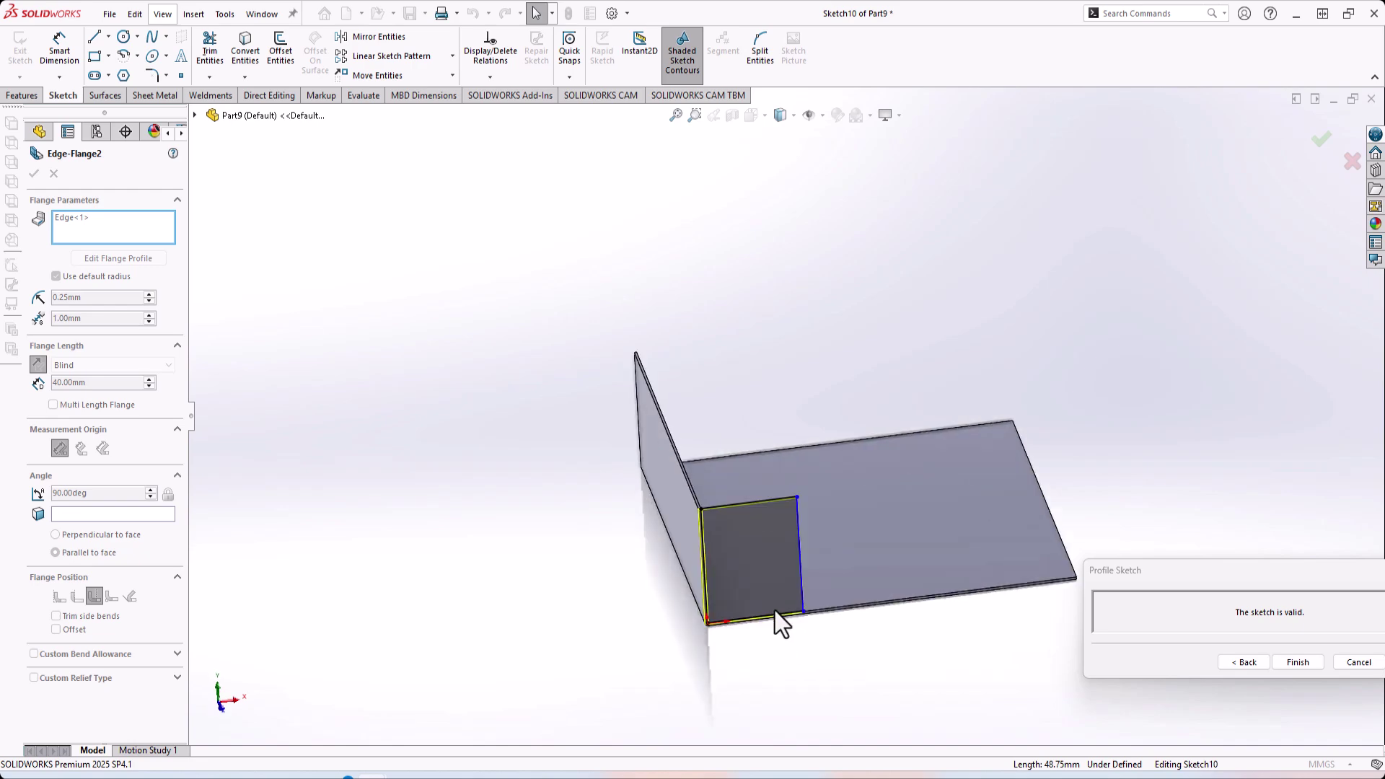
right_click_drag(783, 540, 657, 533)
scroll(615, 411, "down", 4)
scroll(664, 455, "down", 2)
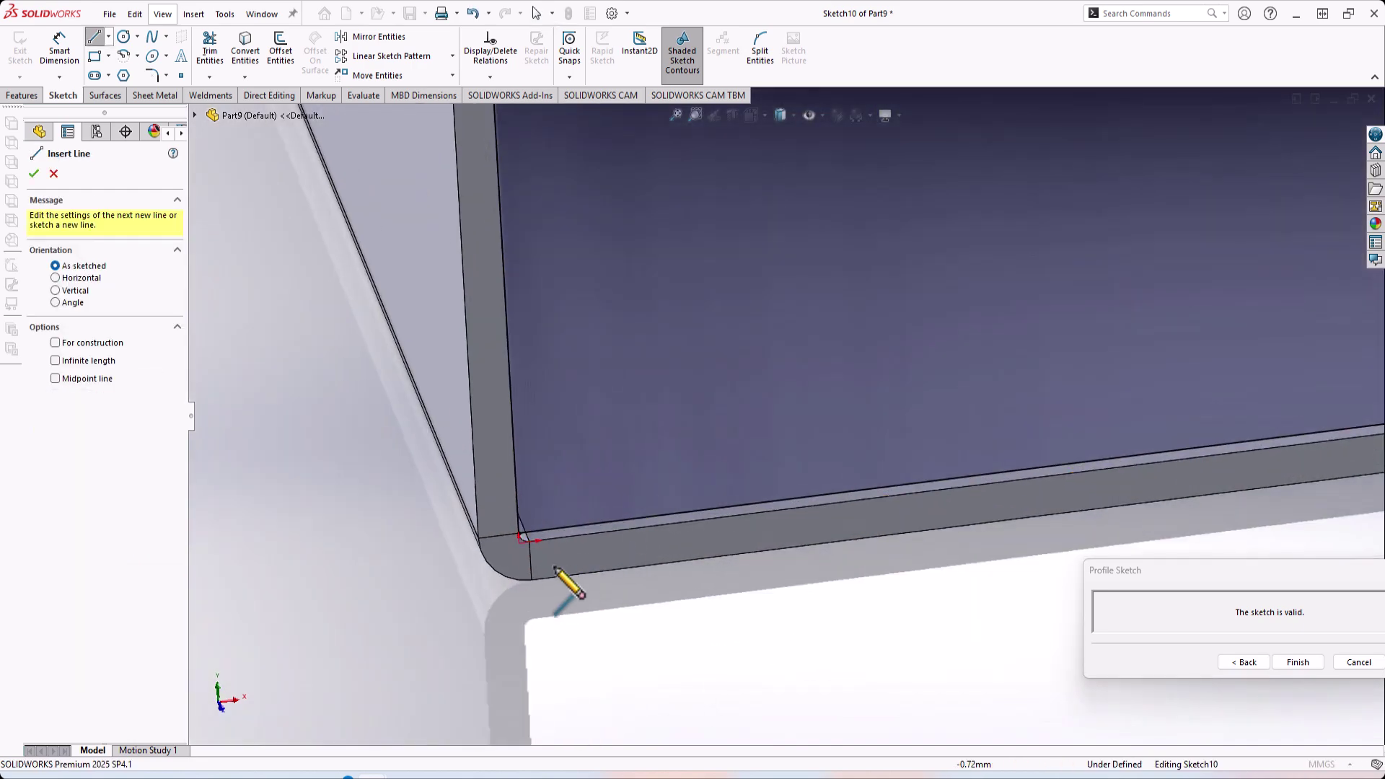
scroll(530, 542, "down", 2)
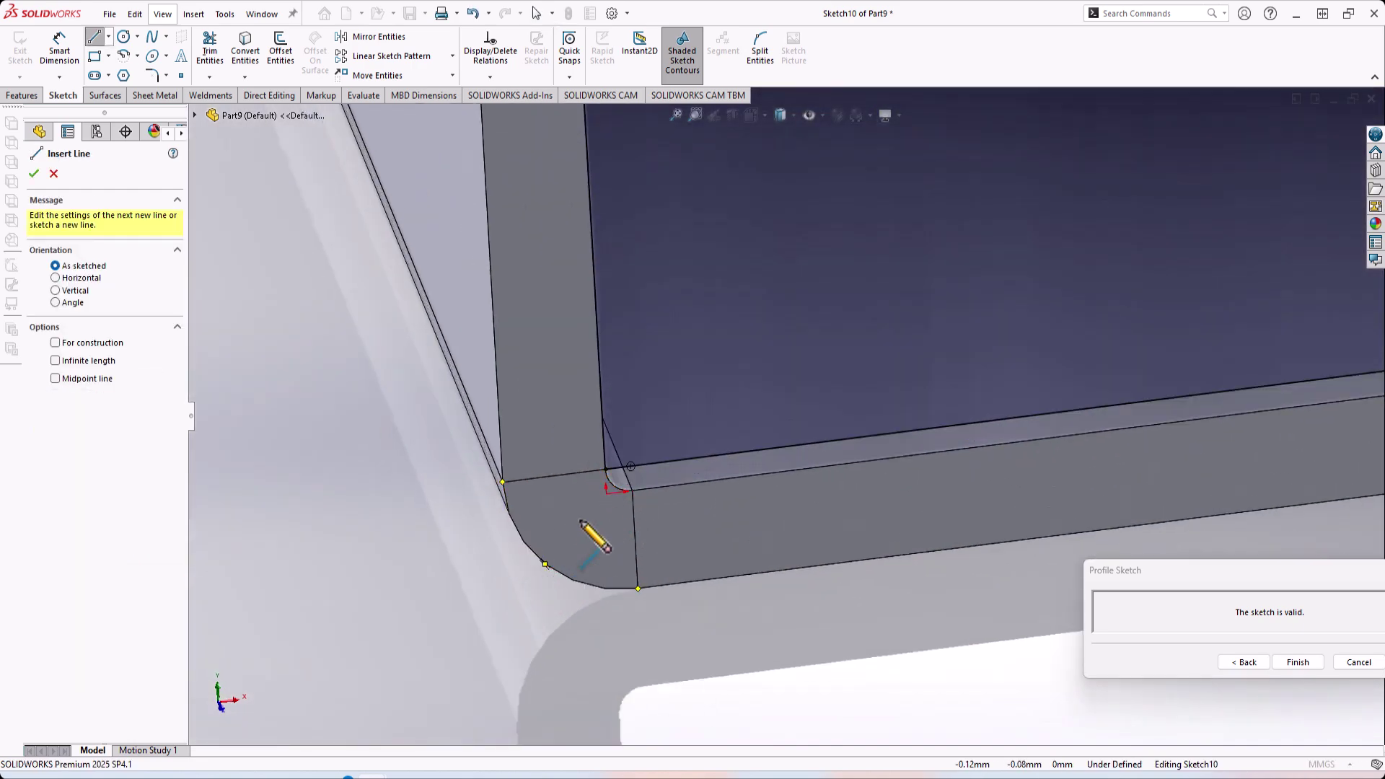
scroll(555, 561, "up", 6)
left_click(548, 563)
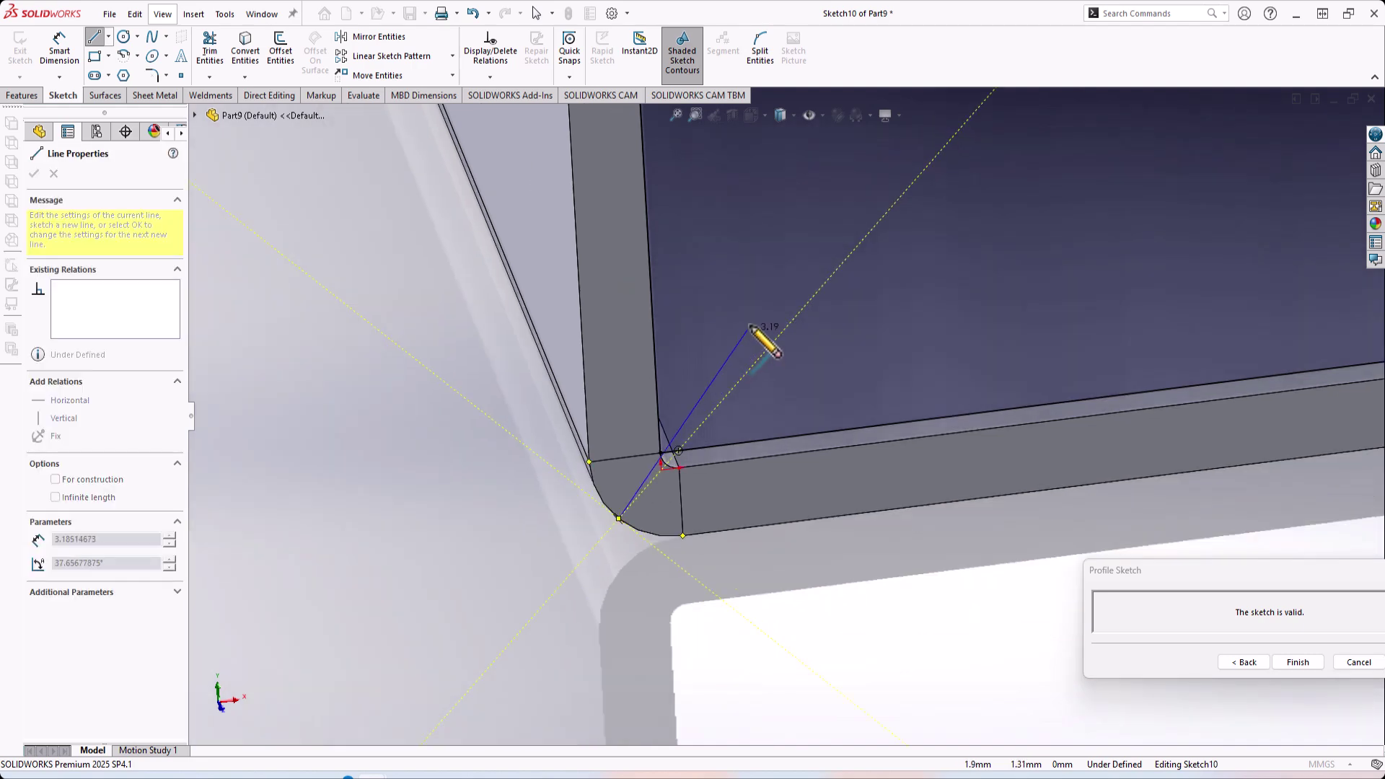
left_click(1018, 146)
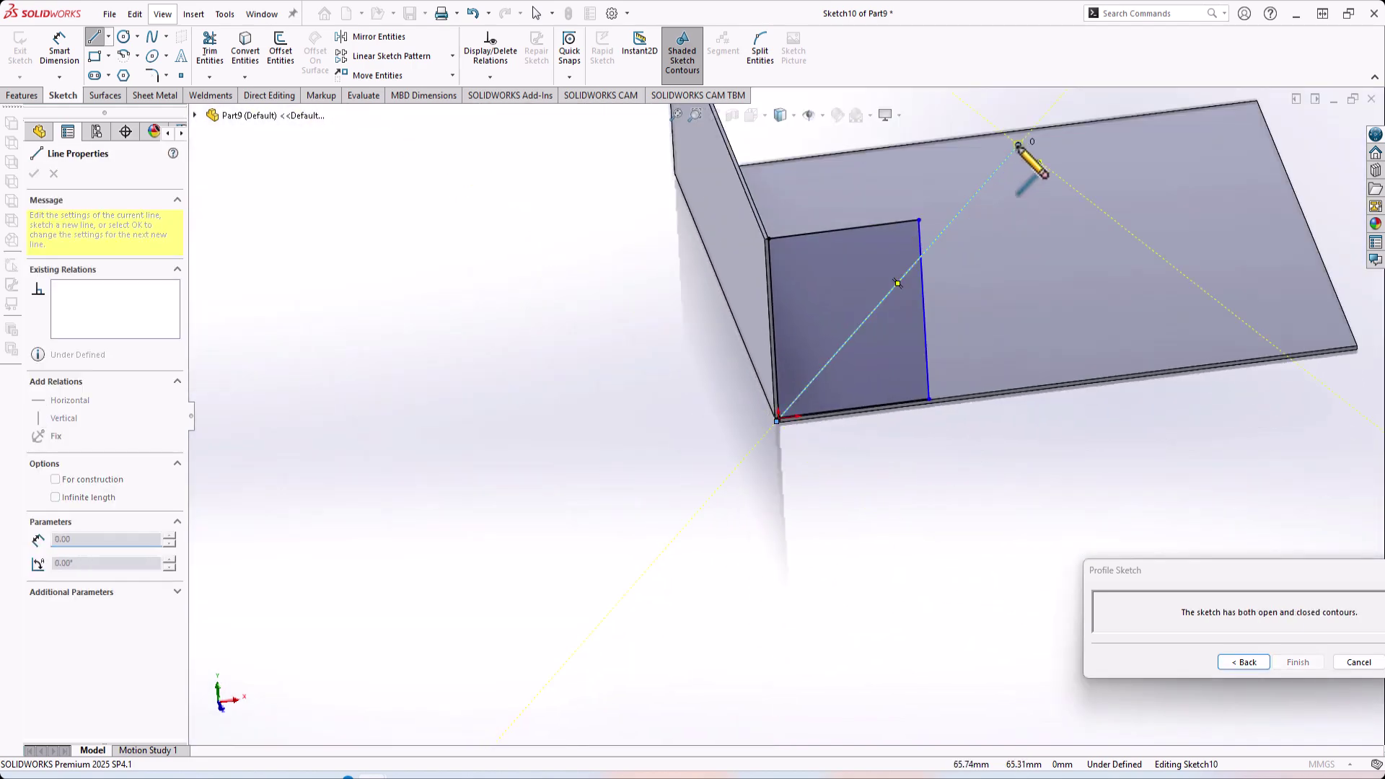
key("Escape")
left_click(999, 163)
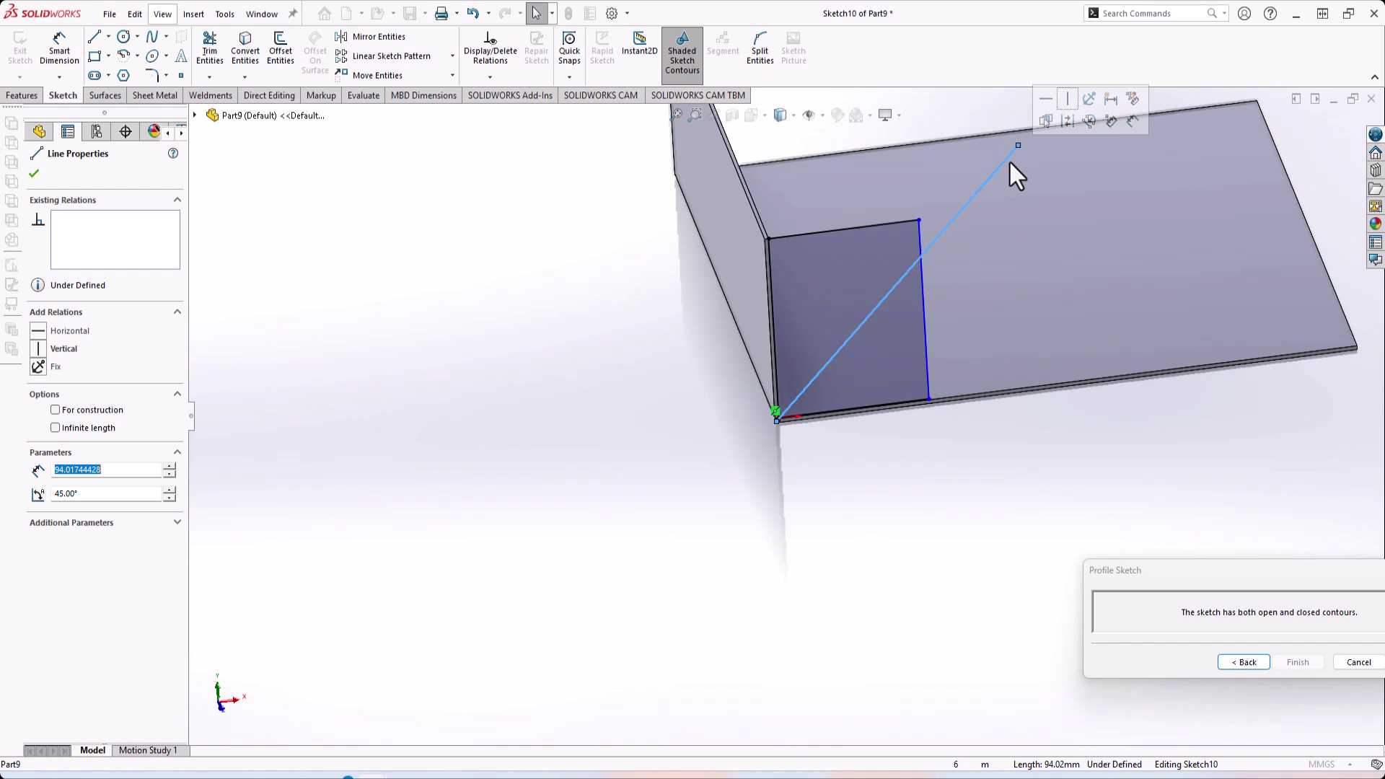
left_click(1072, 127)
Step: Dimension the angle between the upright flange's vertical edge and the diagonal construction line as 50 degrees
scroll(929, 252, "down", 3)
right_click_drag(795, 699, 786, 635)
scroll(584, 516, "down", 2)
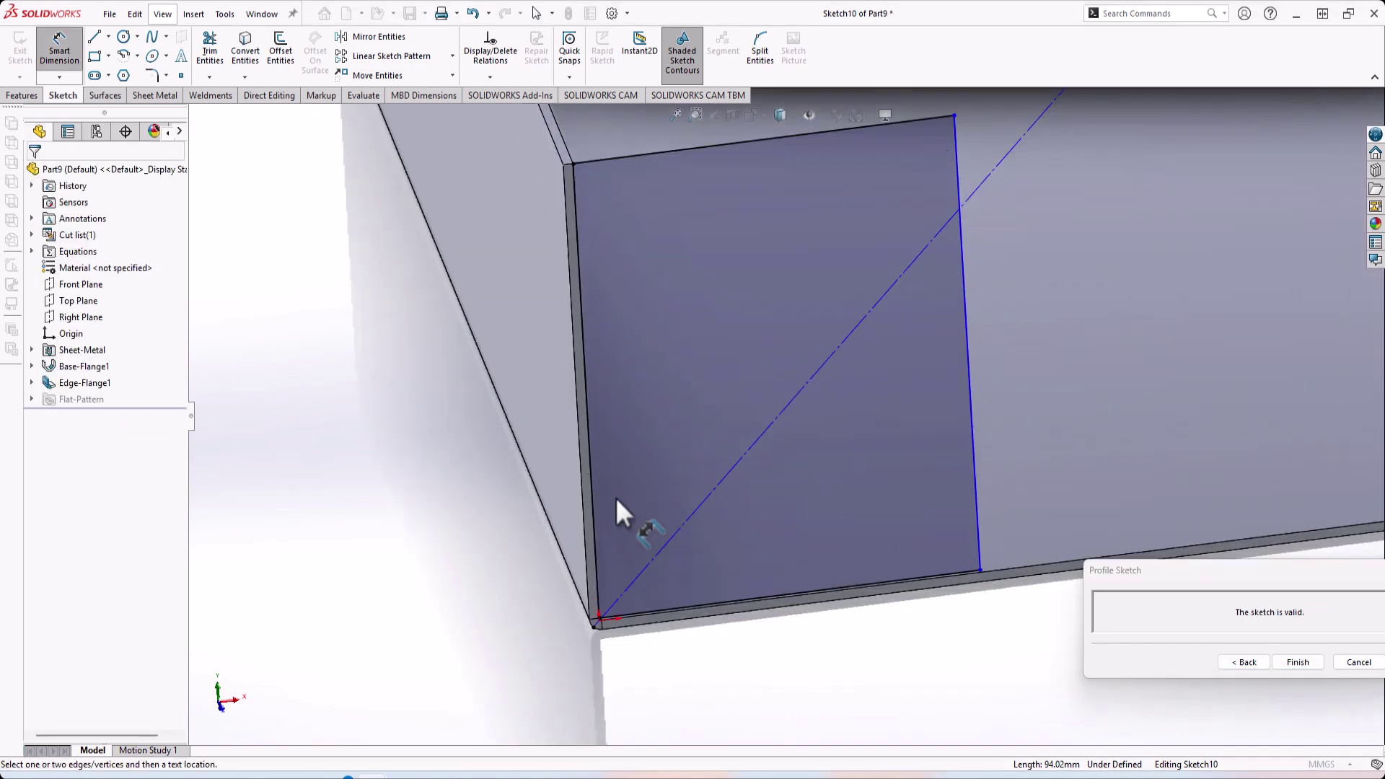
left_click(582, 438)
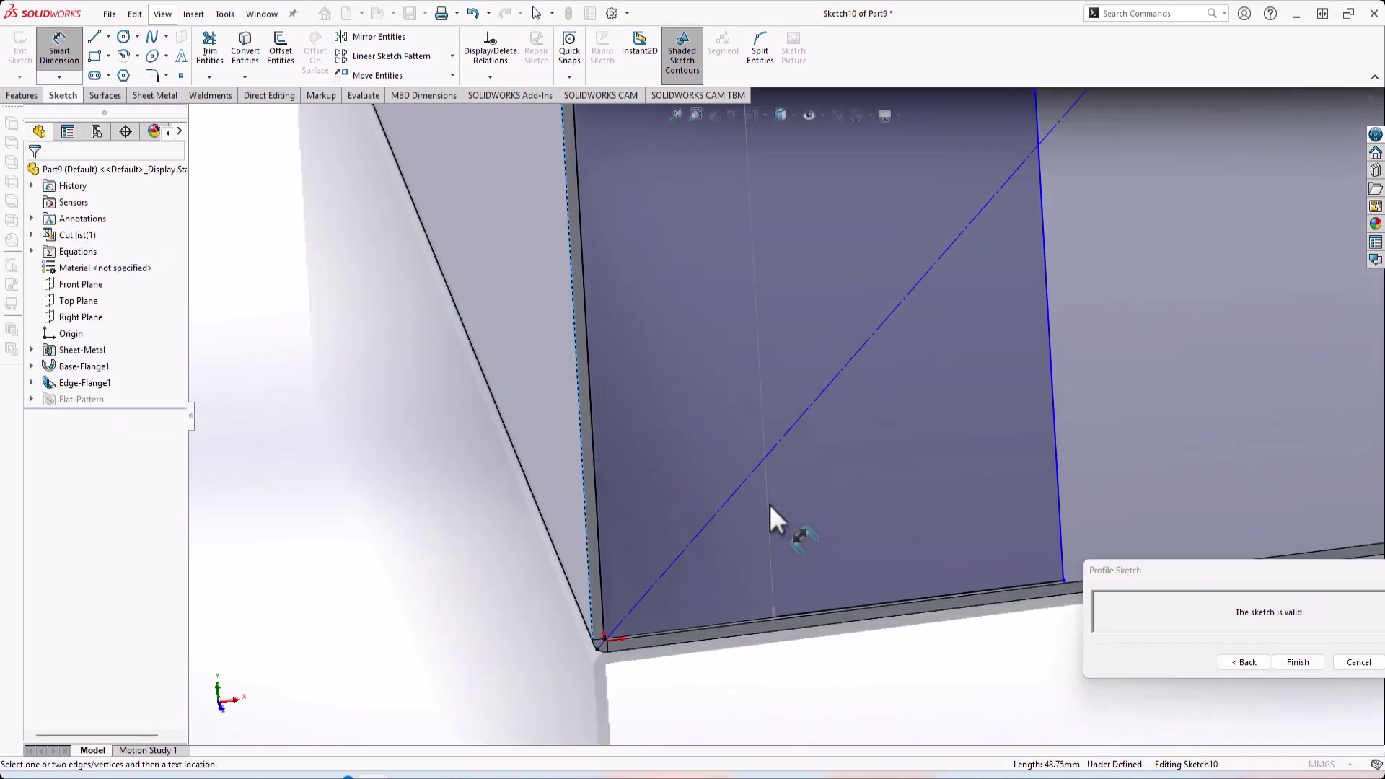
left_click(741, 477)
left_click(730, 439)
type("50")
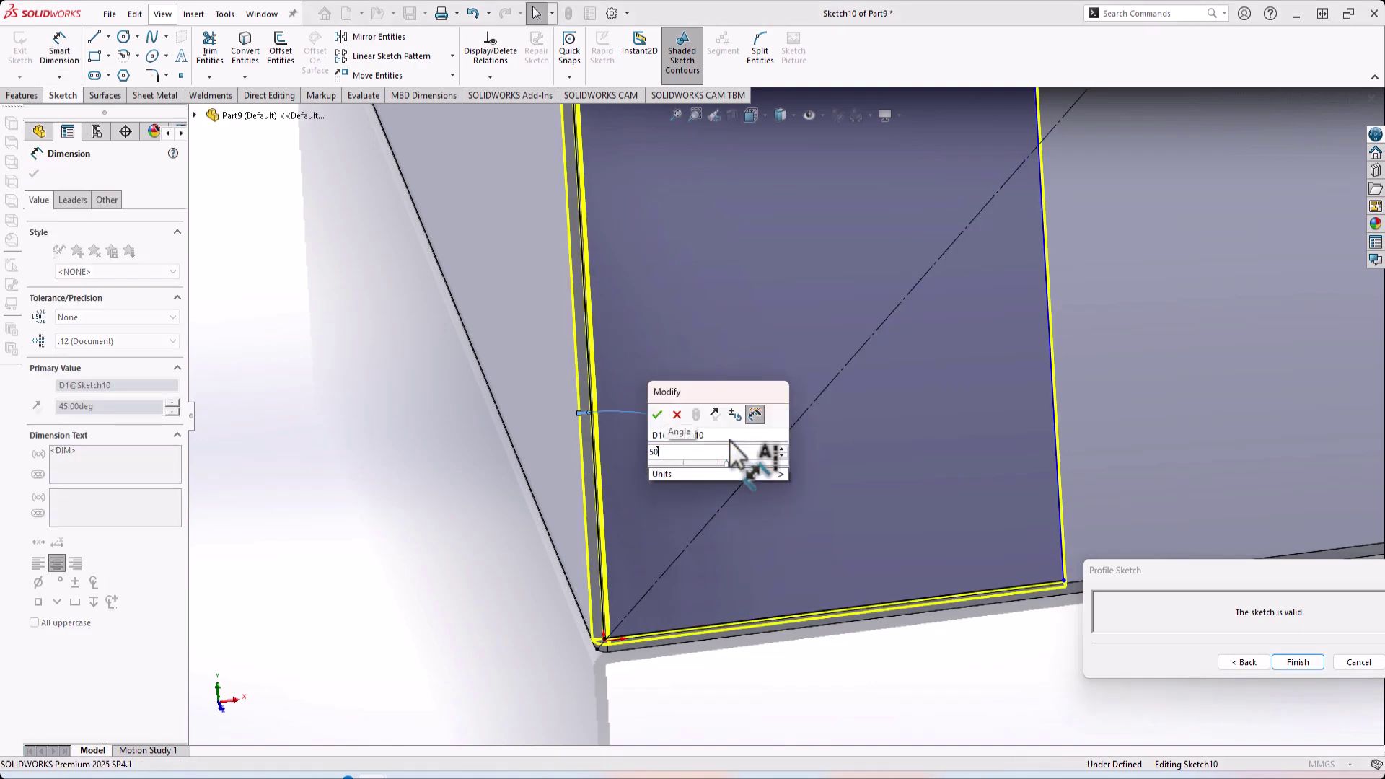
key("Return")
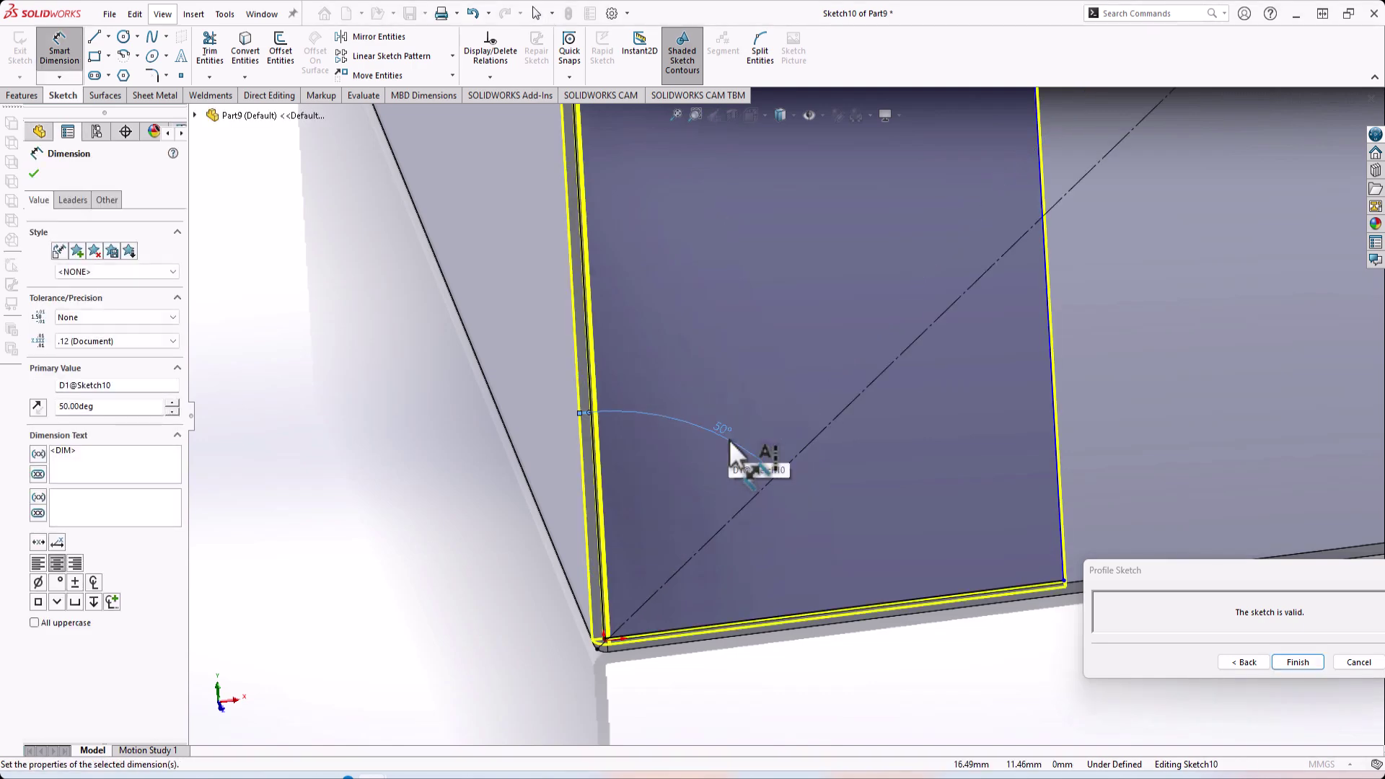
Step: Trim away the flange profile's free vertical line, both above and below the diagonal construction line
scroll(728, 439, "up", 3)
middle_click_drag(728, 438, 850, 408)
scroll(864, 365, "down", 2)
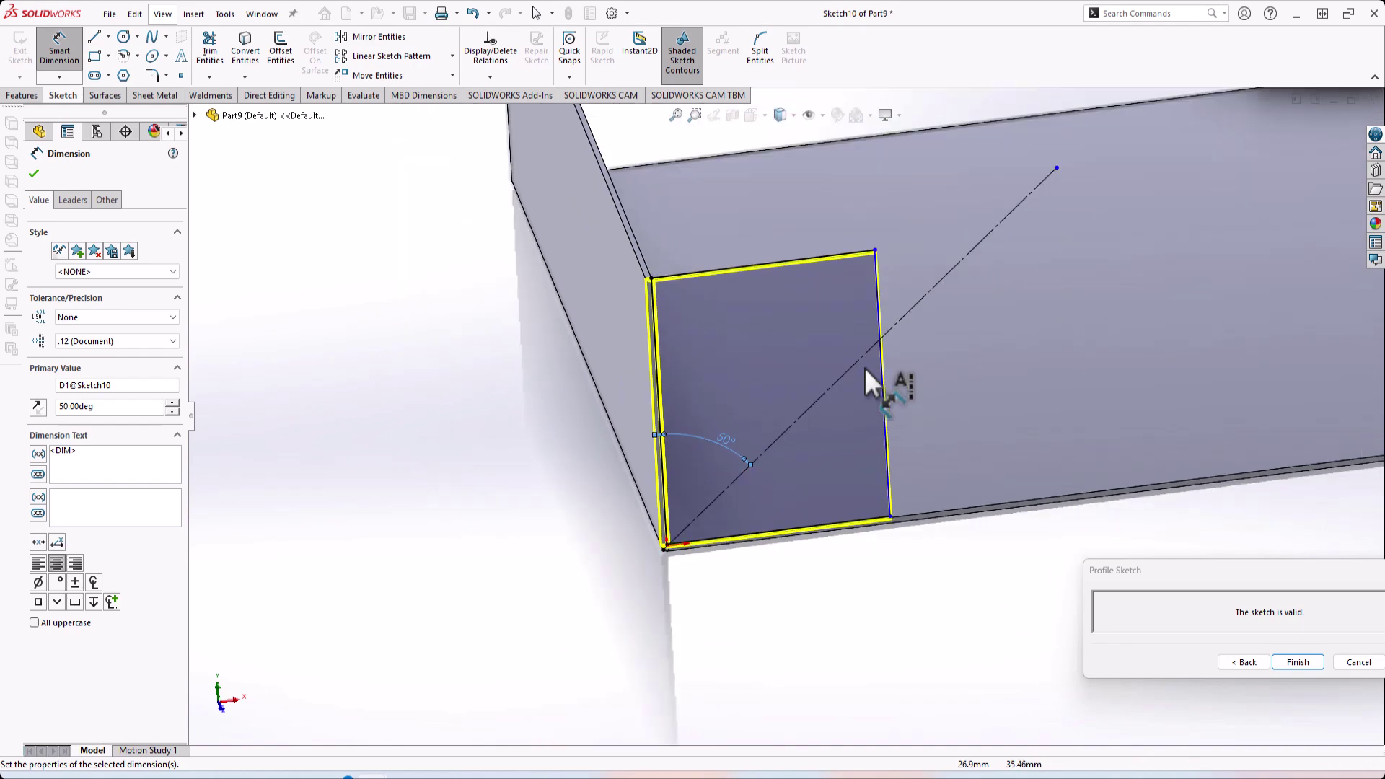
scroll(851, 368, "down", 2)
scroll(835, 372, "up", 4)
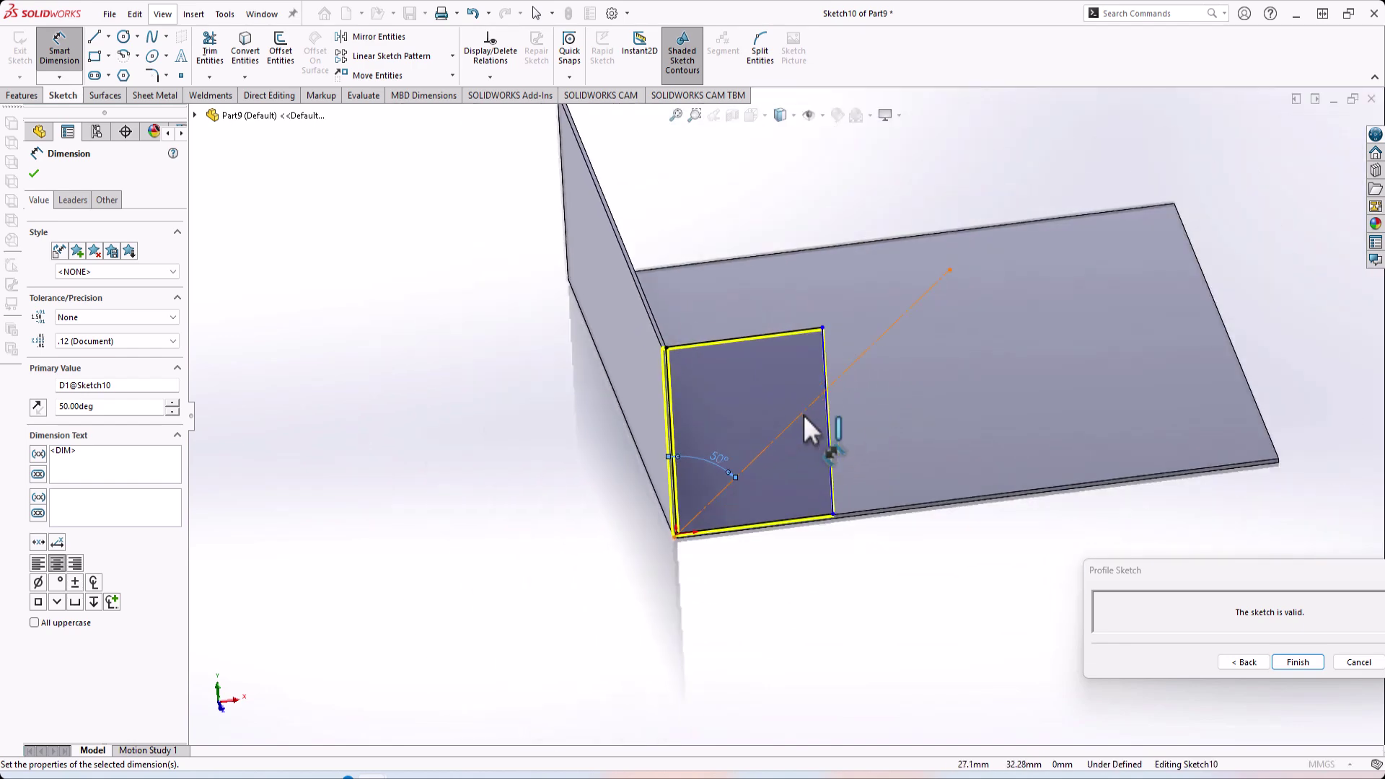
scroll(822, 393, "down", 1)
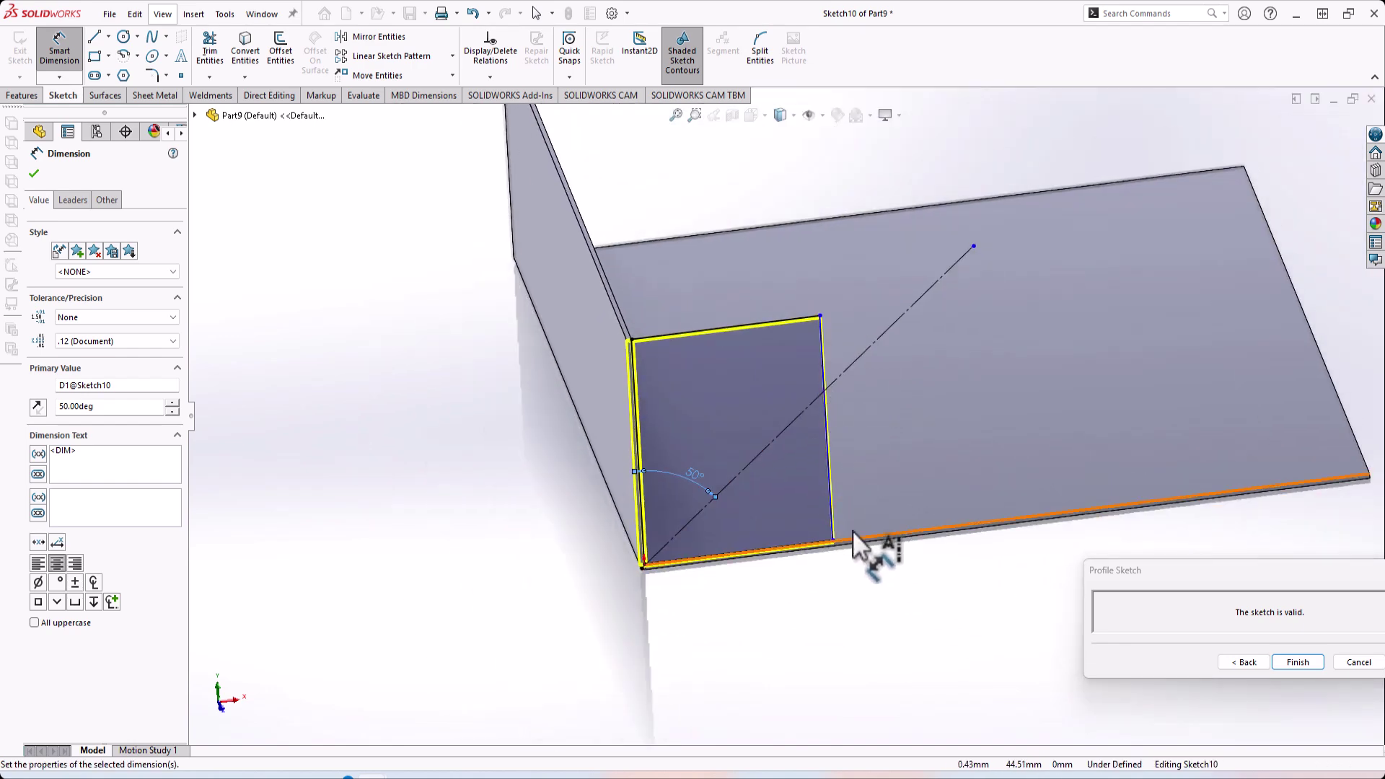
left_click(209, 47)
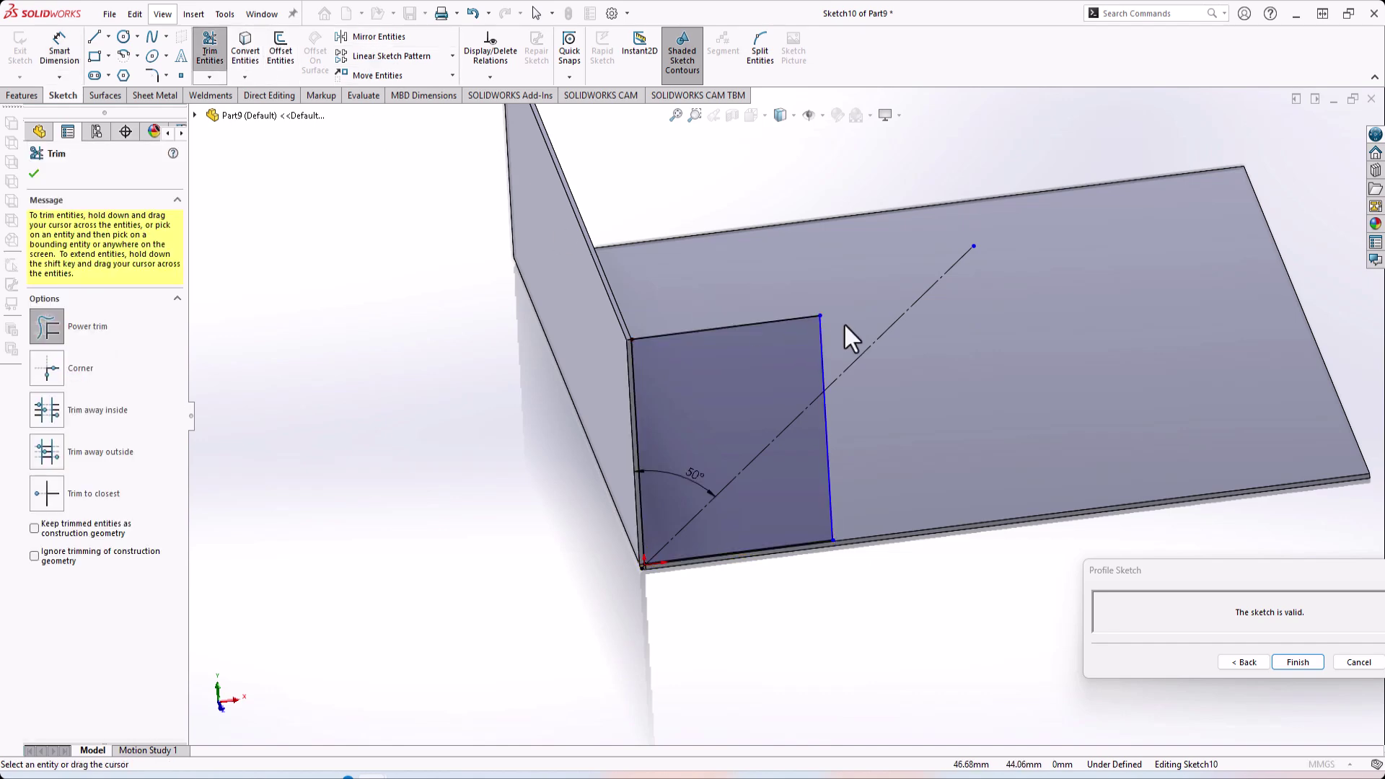
left_click_drag(841, 336, 812, 355)
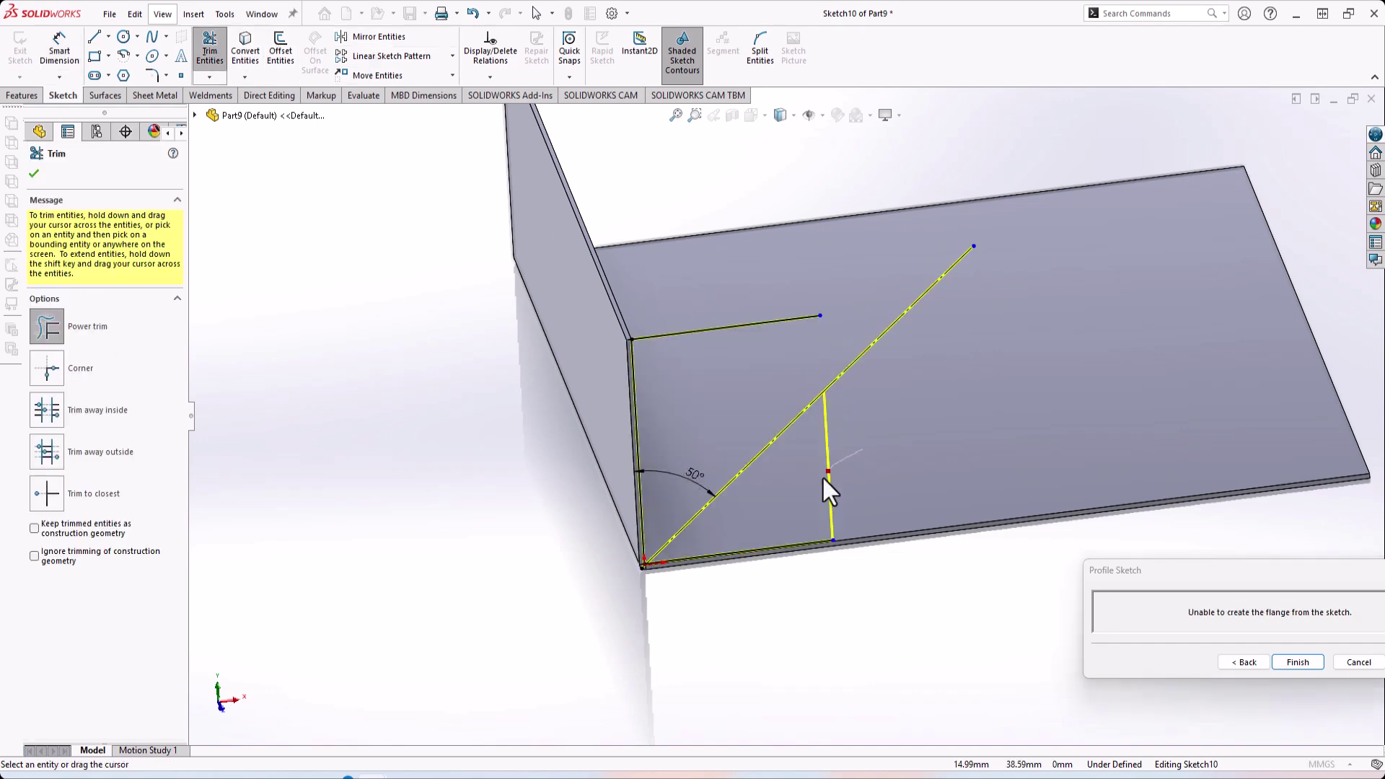
left_click_drag(829, 492, 830, 492)
scroll(830, 491, "down", 2)
scroll(844, 537, "up", 2)
key("Escape")
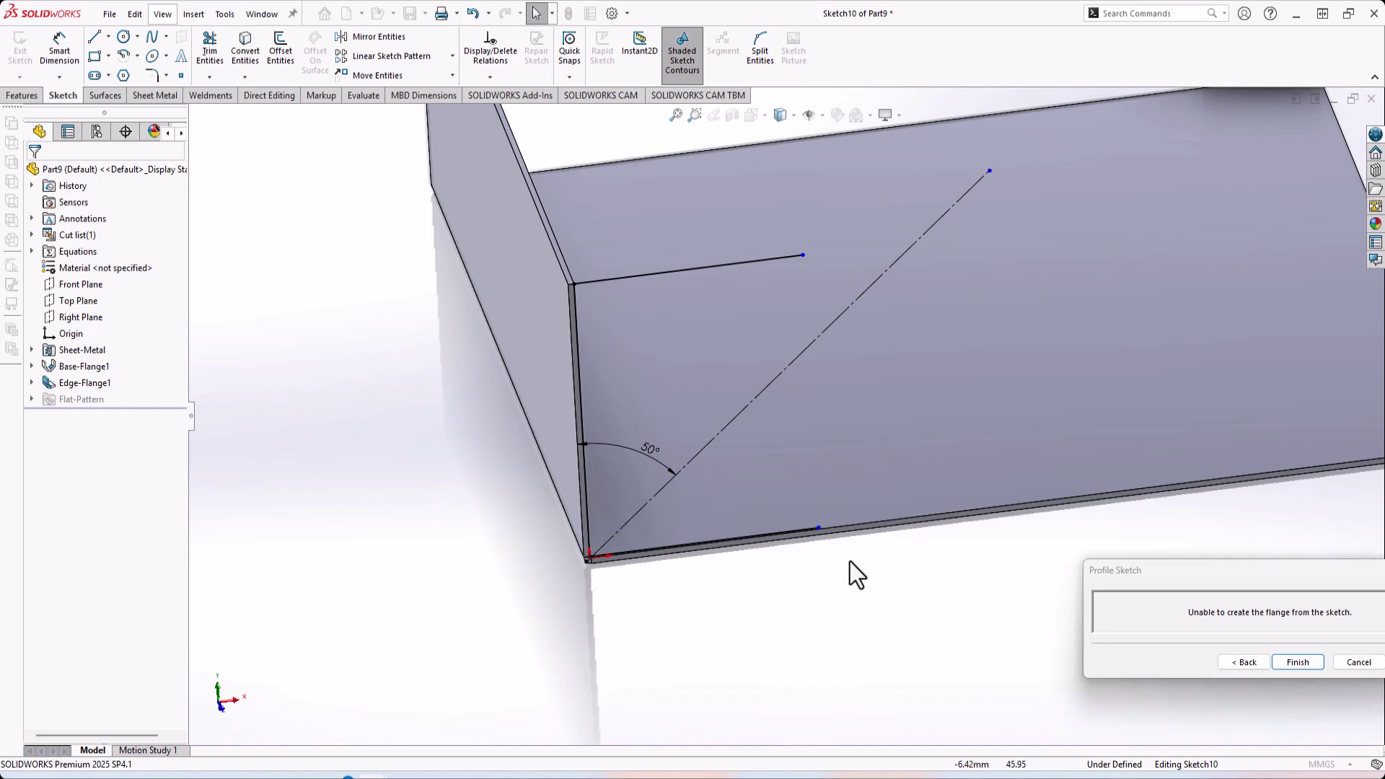
Step: Draw a vertical line about 14 mm down from the profile's upper free endpoint, continuing diagonally to the base line near the bend
key("l")
left_click(803, 255)
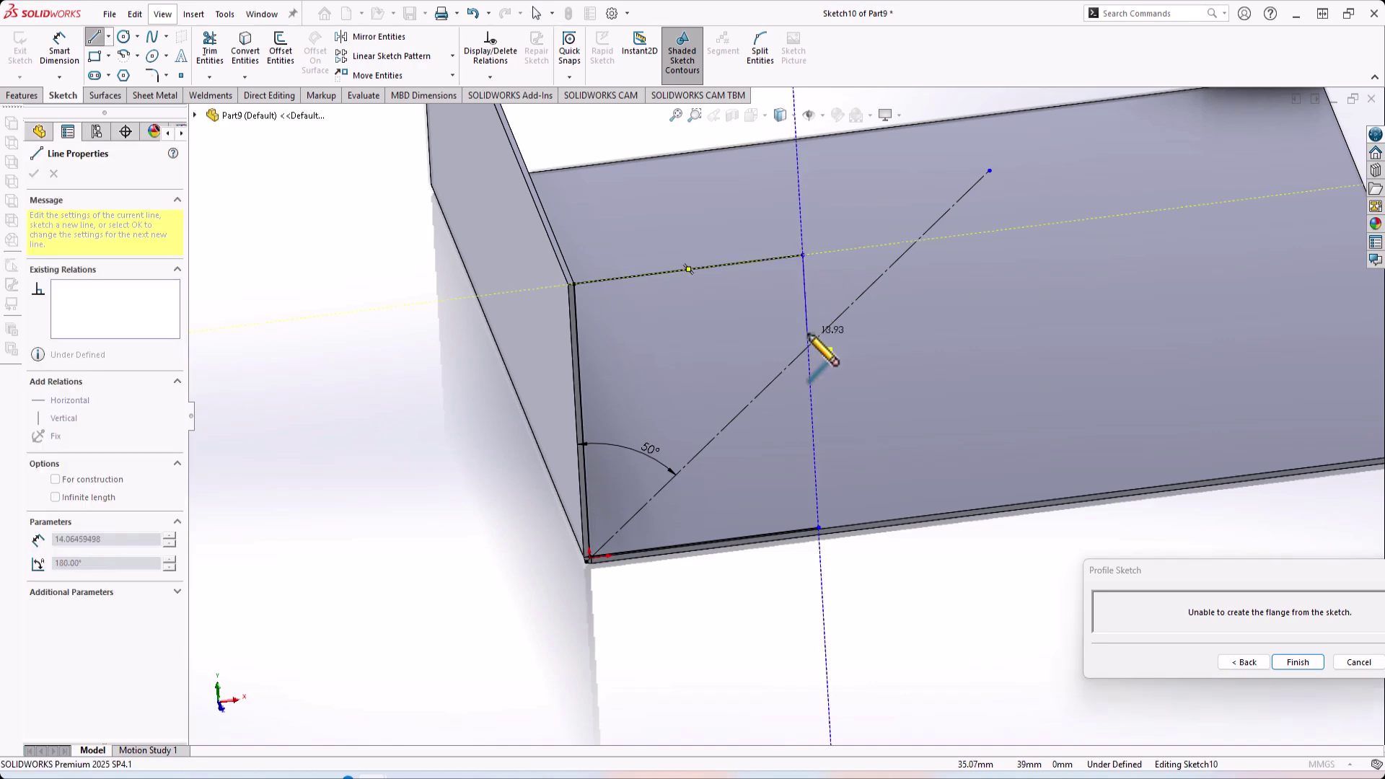
left_click(806, 333)
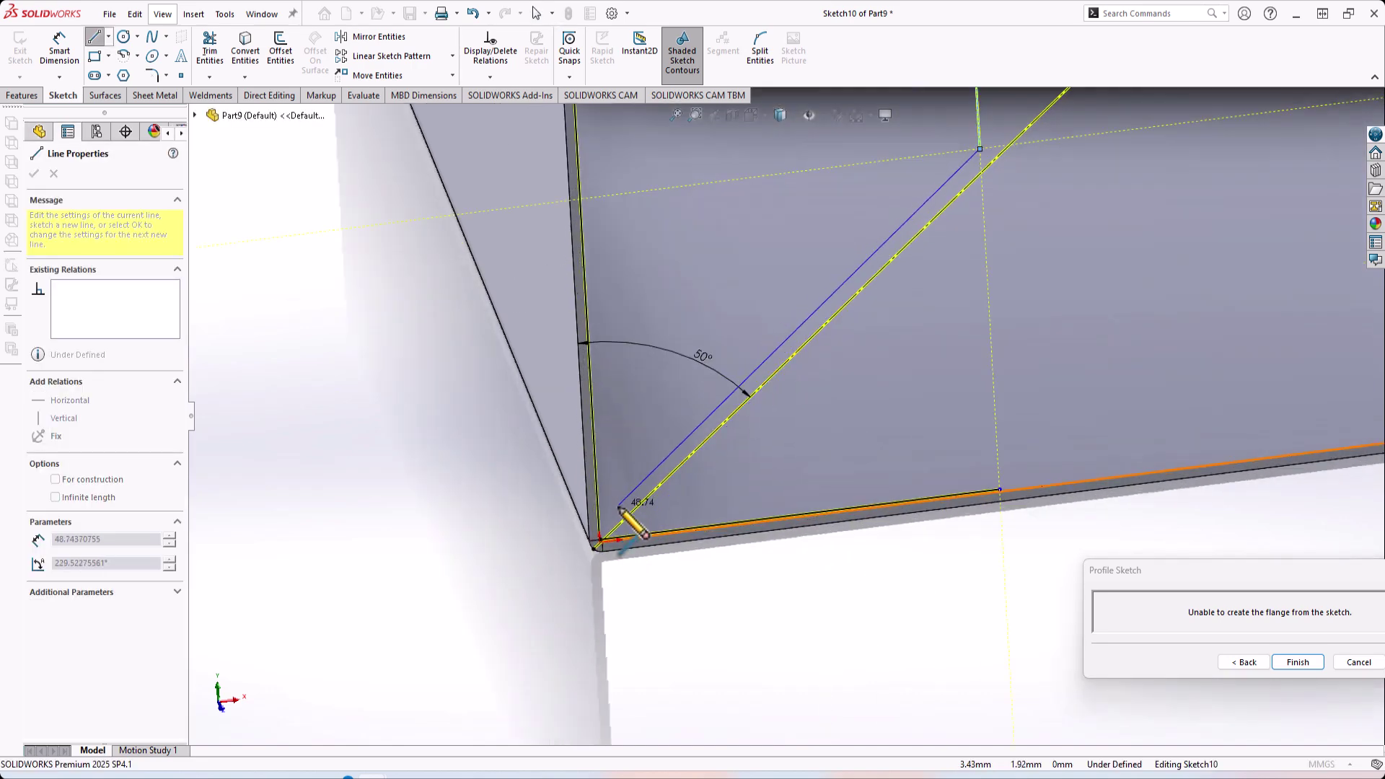
scroll(664, 530, "down", 3)
scroll(692, 537, "down", 2)
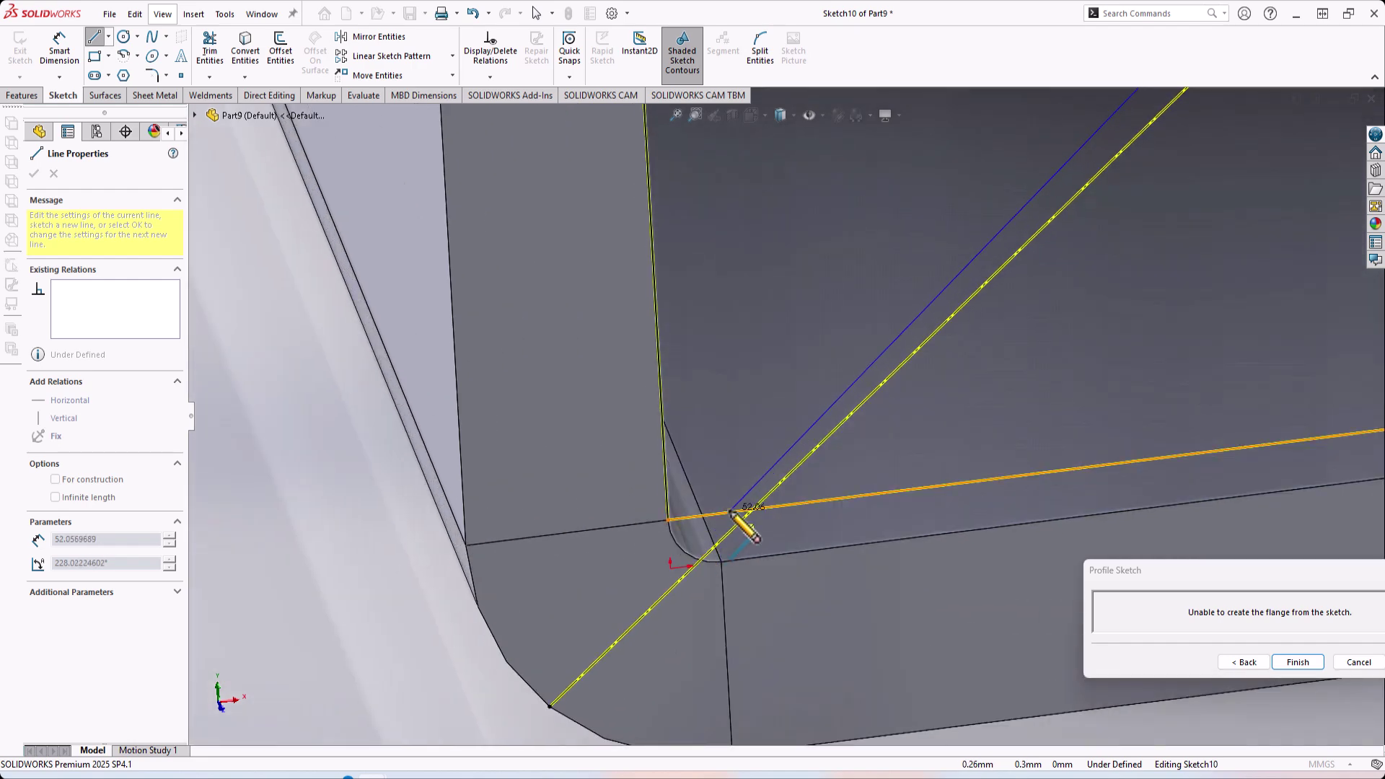
left_click(729, 513)
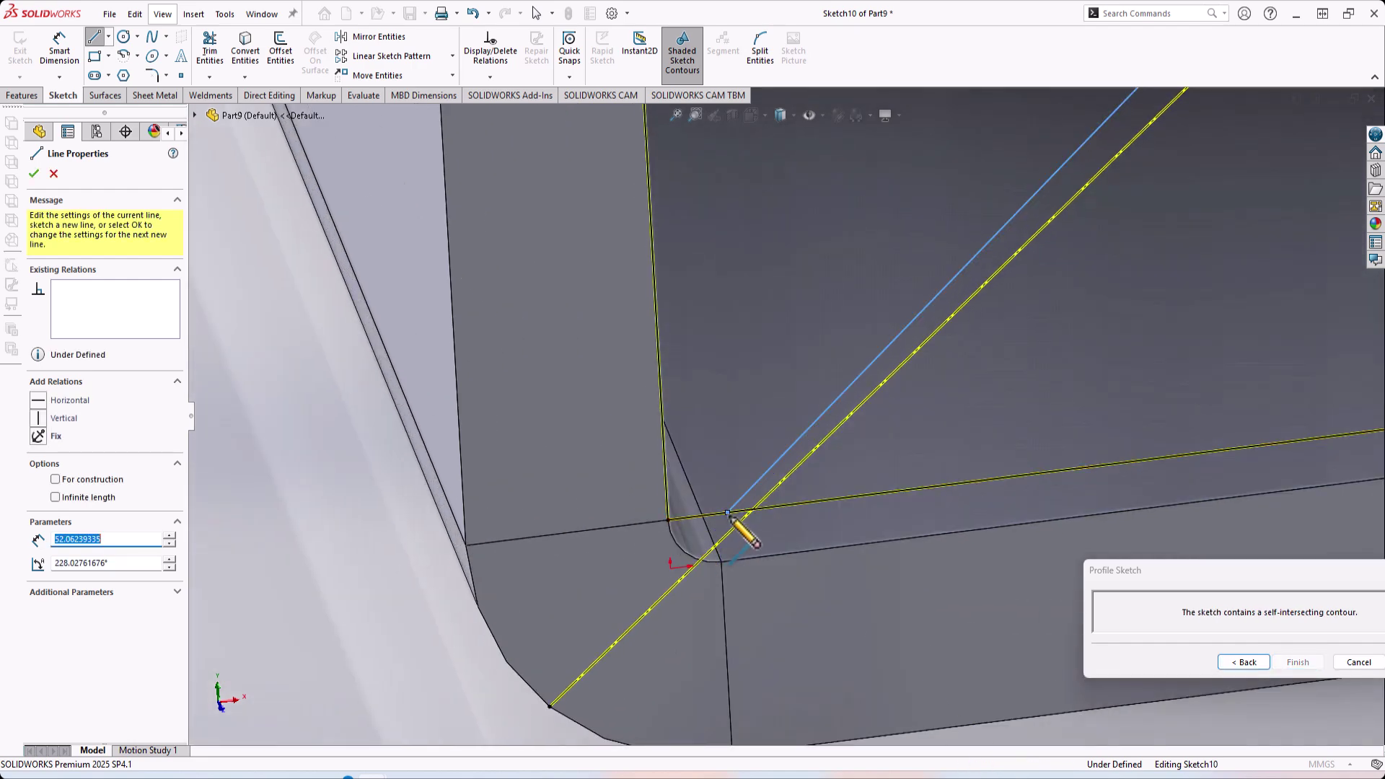
key("Escape")
Step: Make the new diagonal profile line parallel to the diagonal construction line
scroll(753, 474, "down", 3)
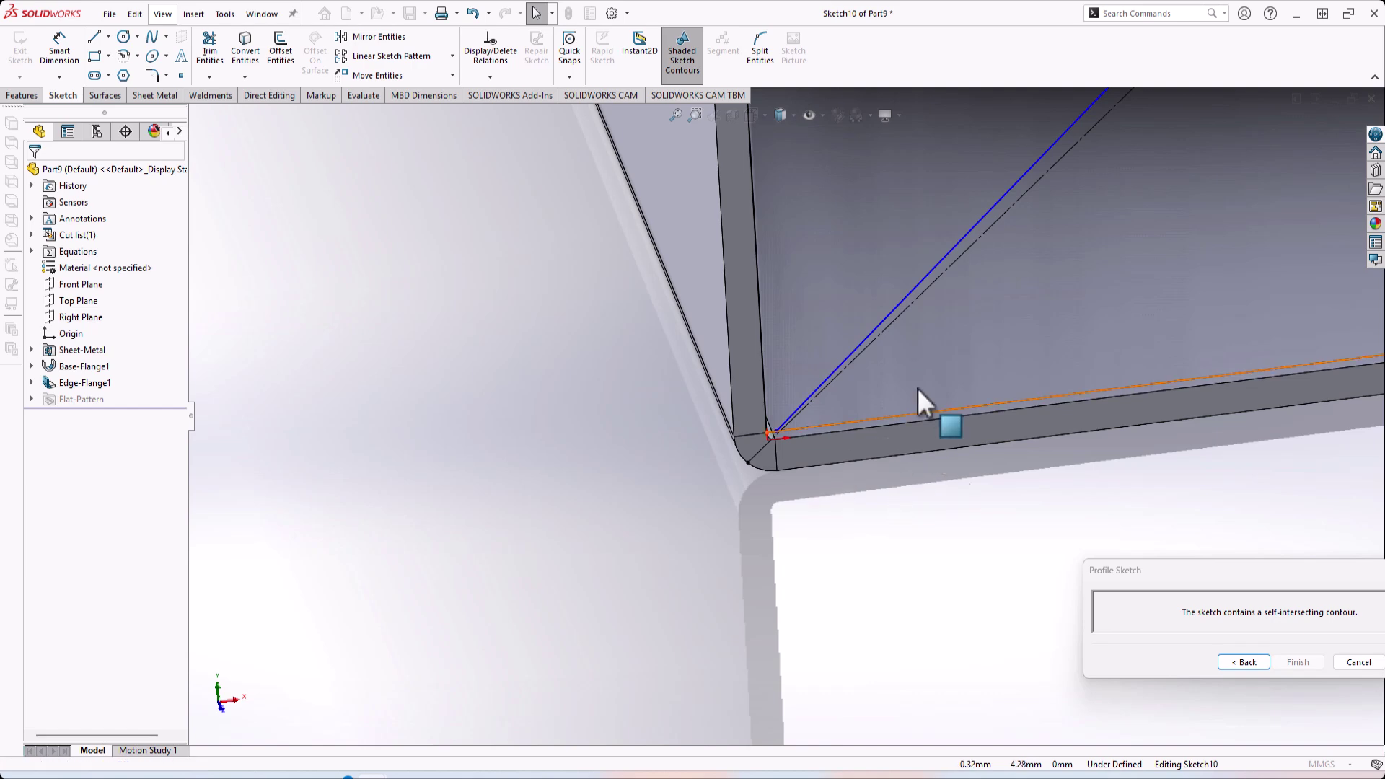
scroll(915, 309, "down", 3)
left_click(916, 296)
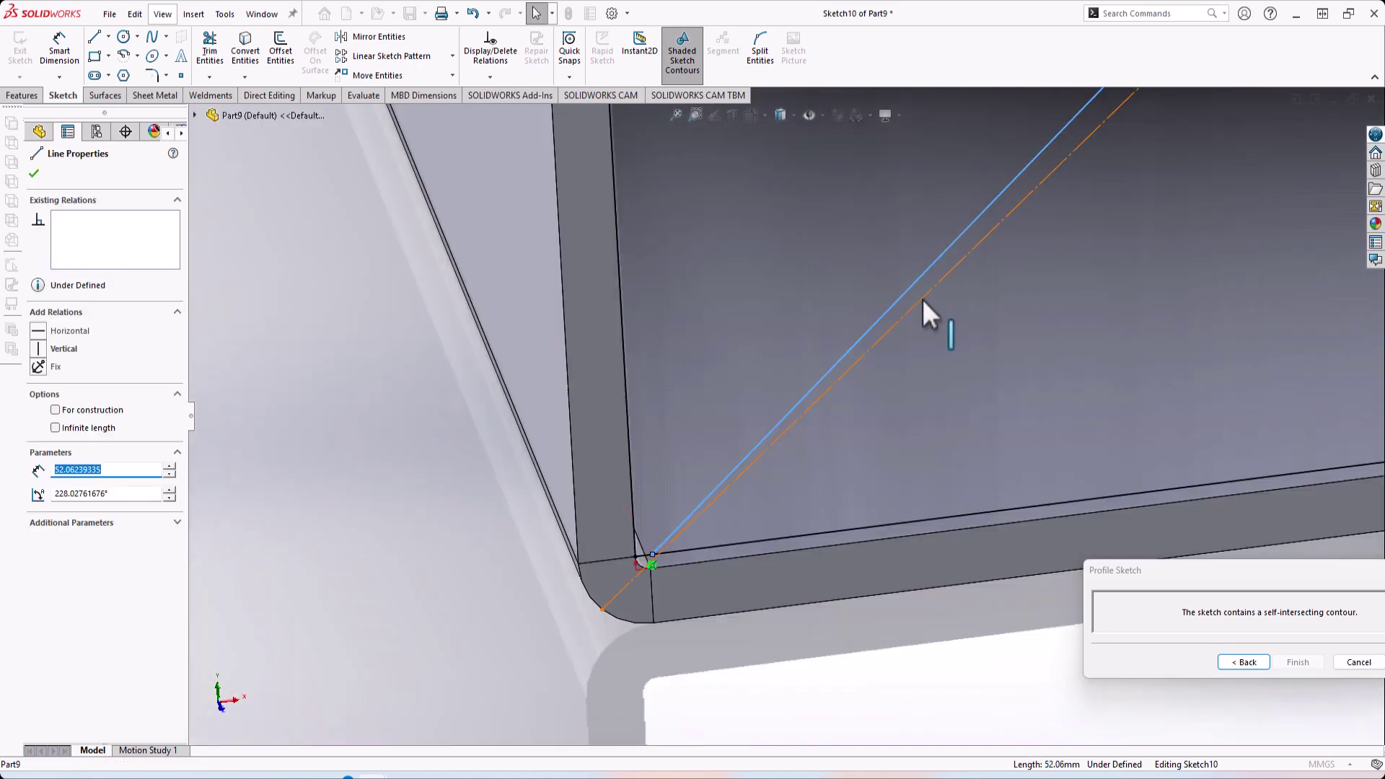
left_click(922, 299, "ctrl")
left_click(1068, 242)
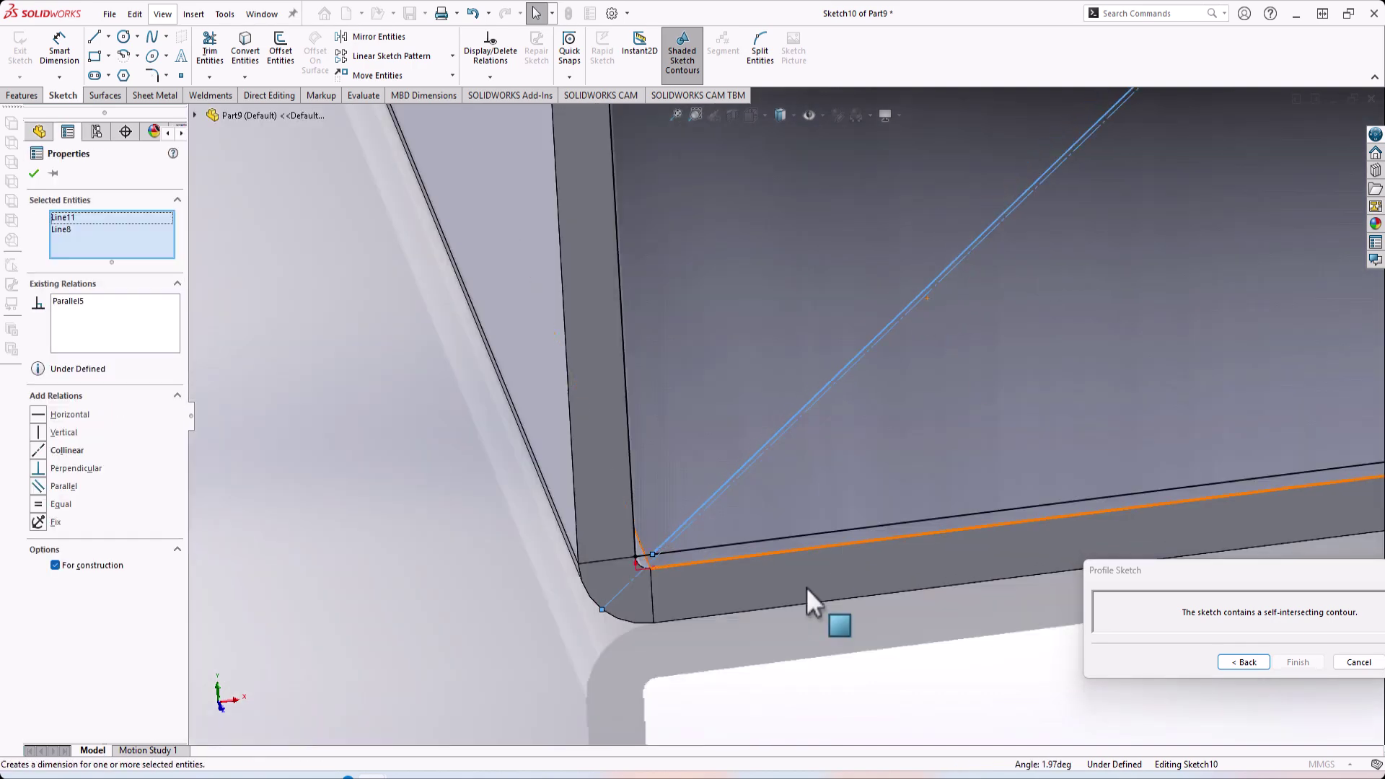
left_click(786, 698)
Step: Dimension the gap between the diagonal profile line and the parallel construction line as 0.1 mm
right_click_drag(785, 698, 708, 521)
scroll(707, 525, "down", 4)
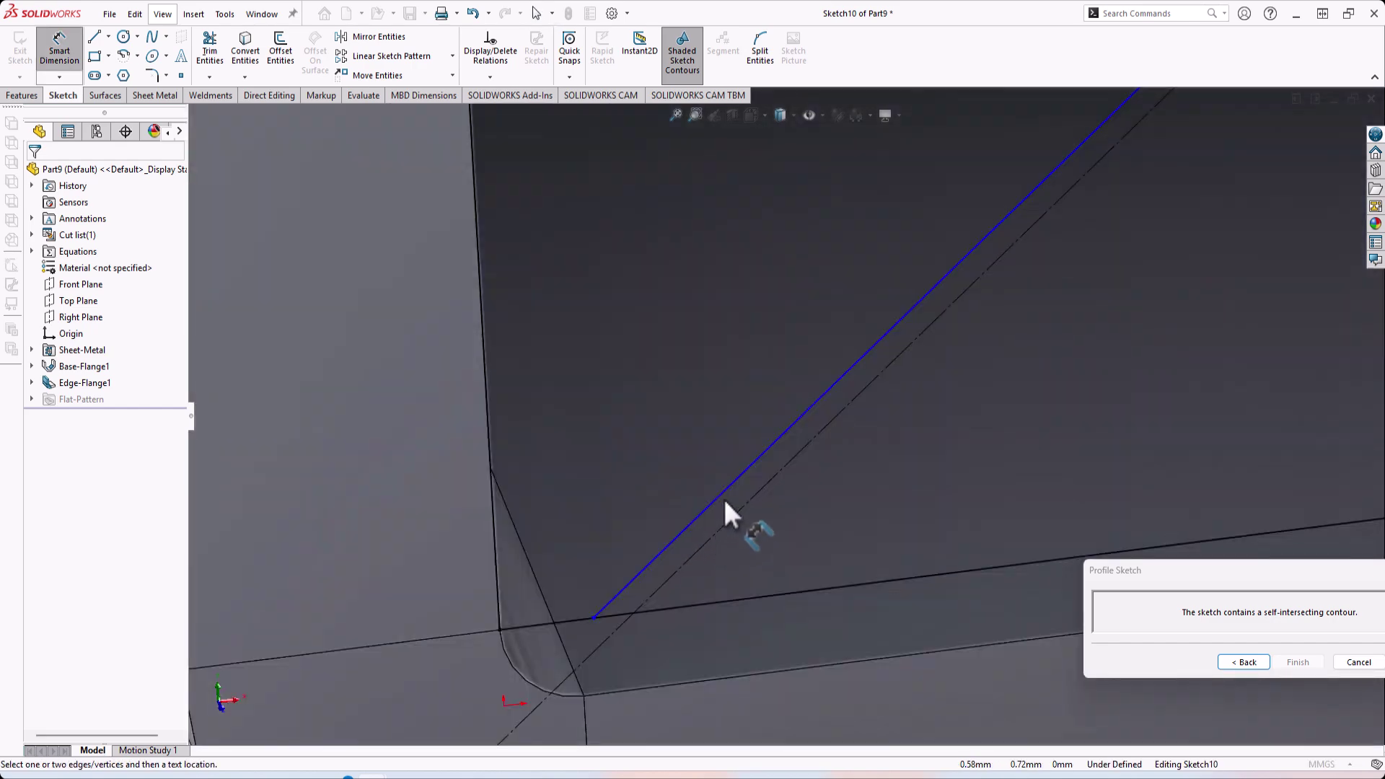
left_click(723, 496)
left_click(741, 505)
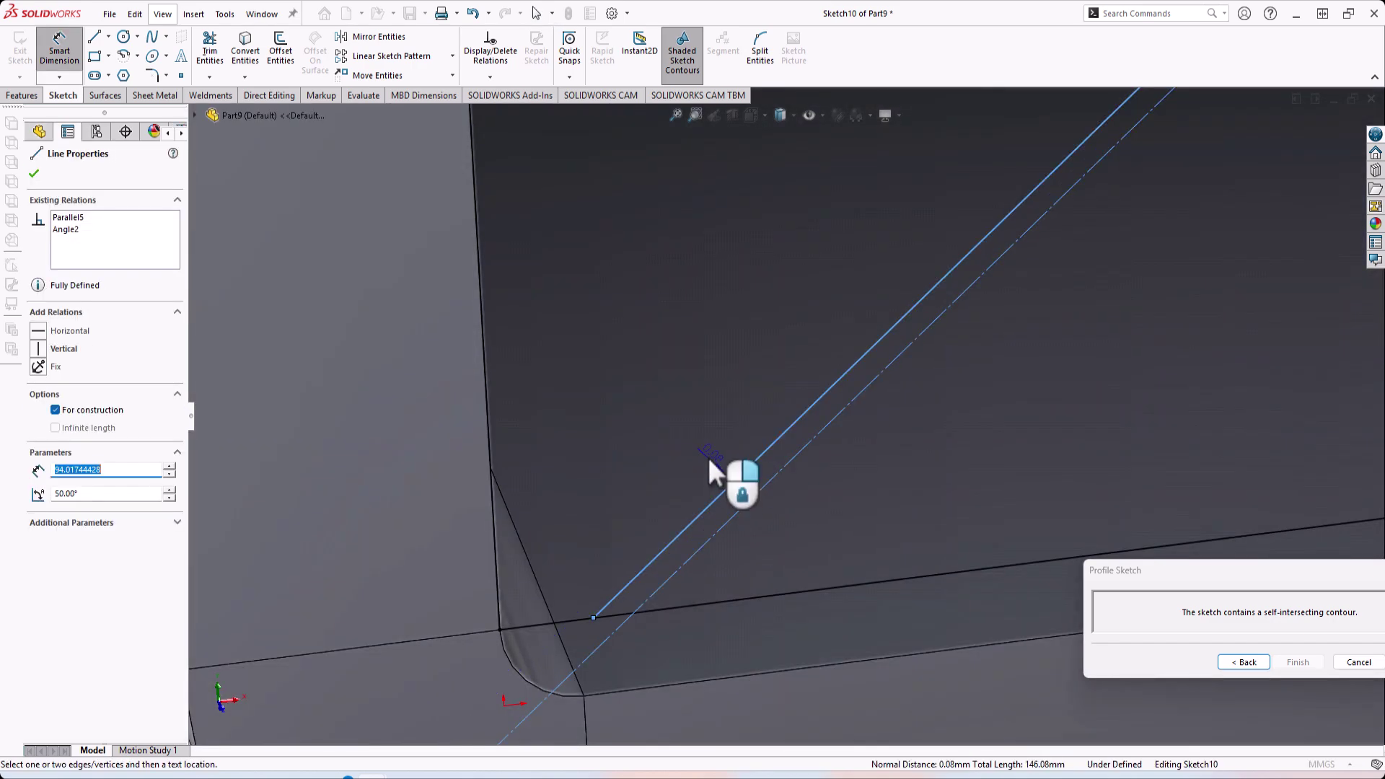
left_click(752, 450)
type("0.1")
key("Return")
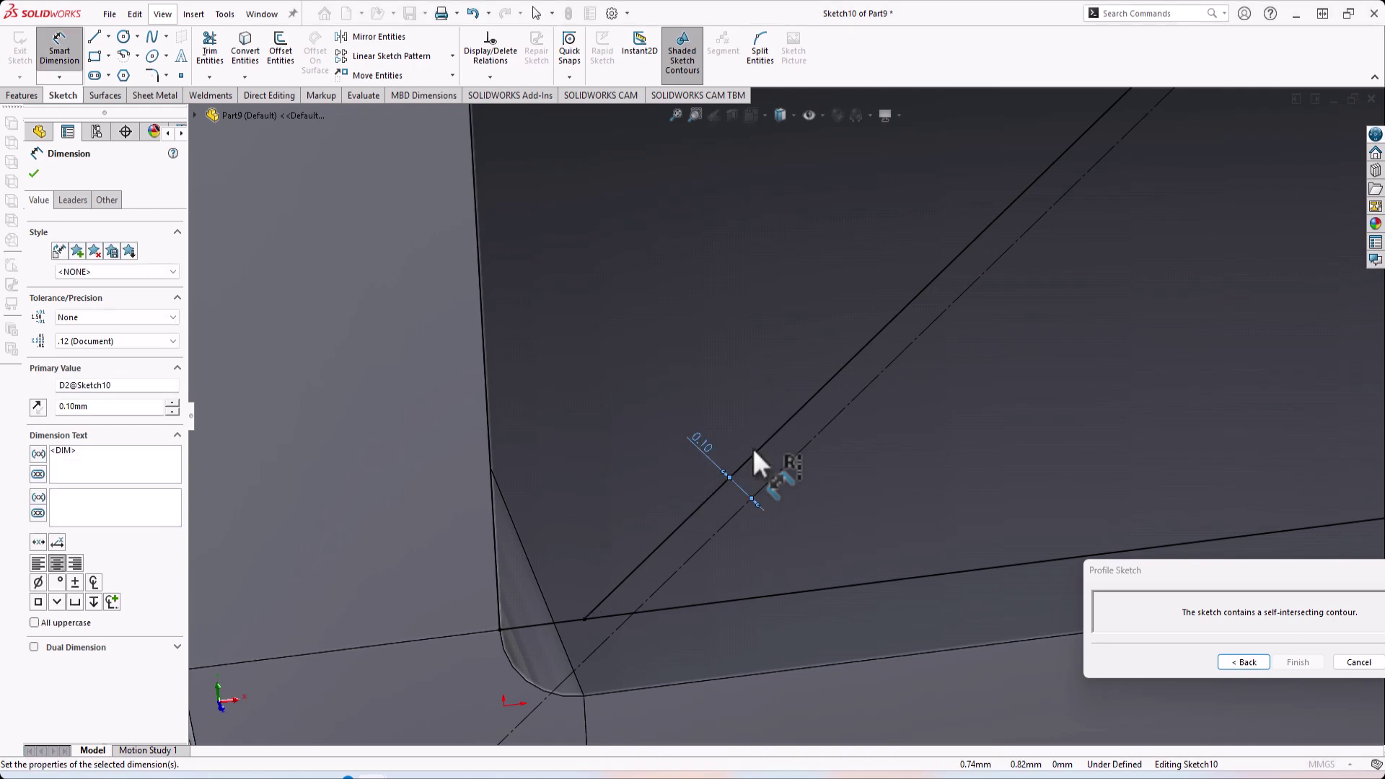
Step: Trim the profile's base line beyond its junction with the diagonal line so the contour closes near the bend
scroll(753, 450, "up", 4)
scroll(781, 515, "down", 2)
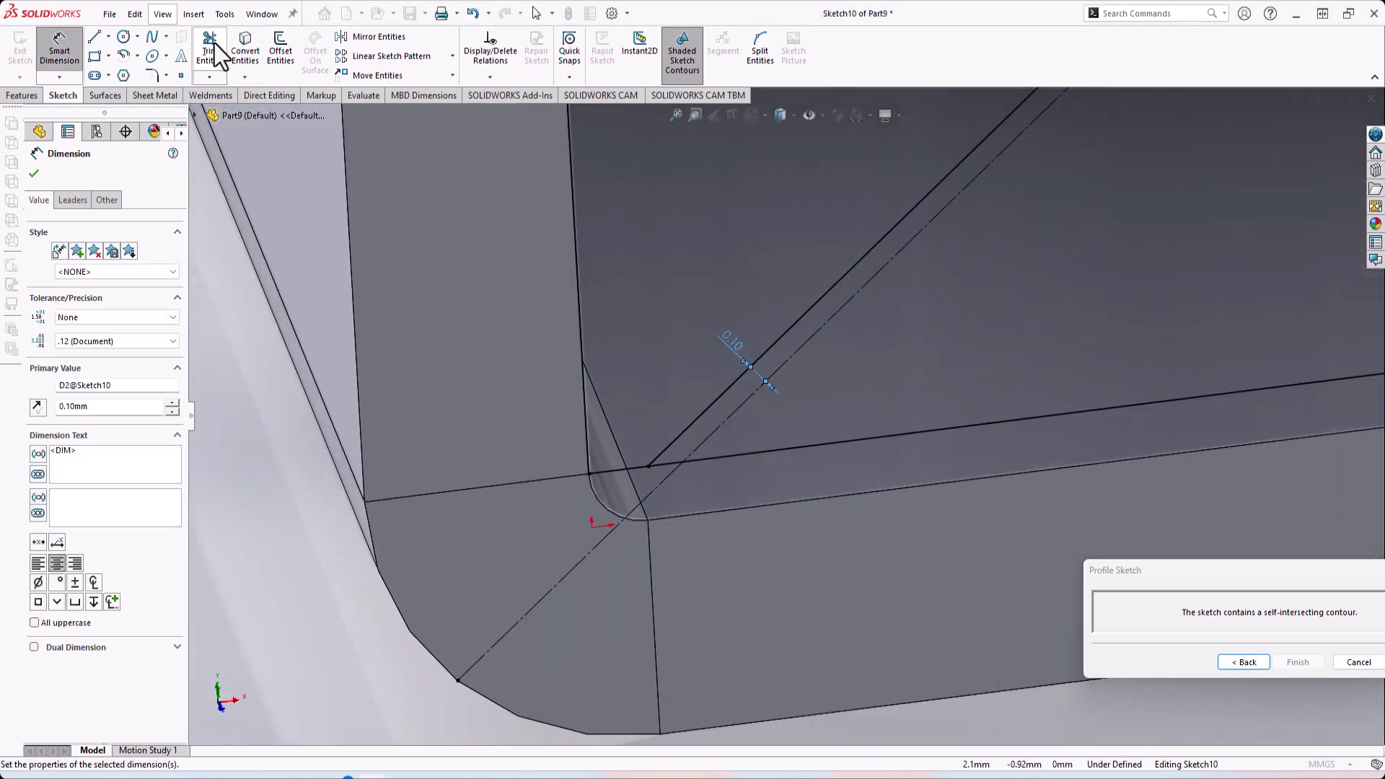
left_click(210, 51)
scroll(699, 430, "down", 4)
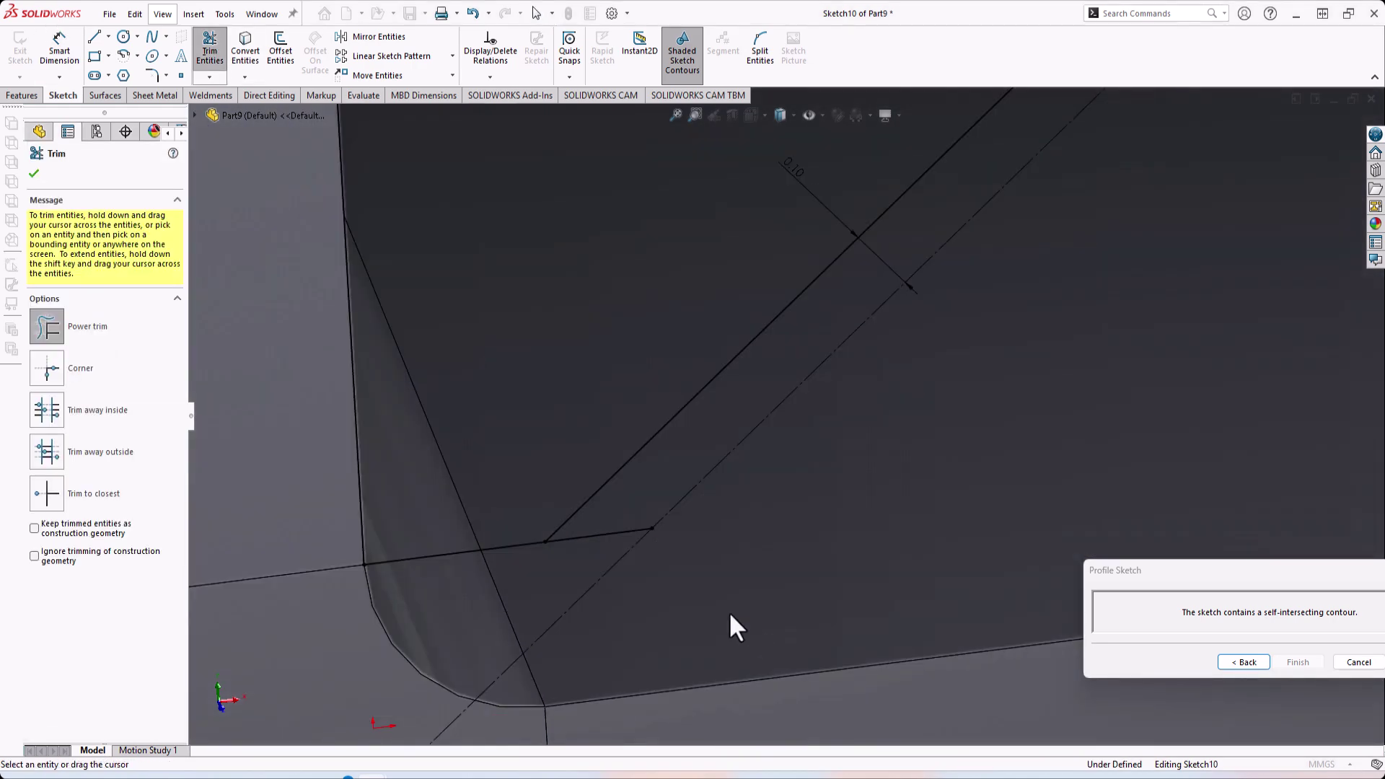
left_click_drag(647, 496, 621, 543)
scroll(818, 457, "up", 8)
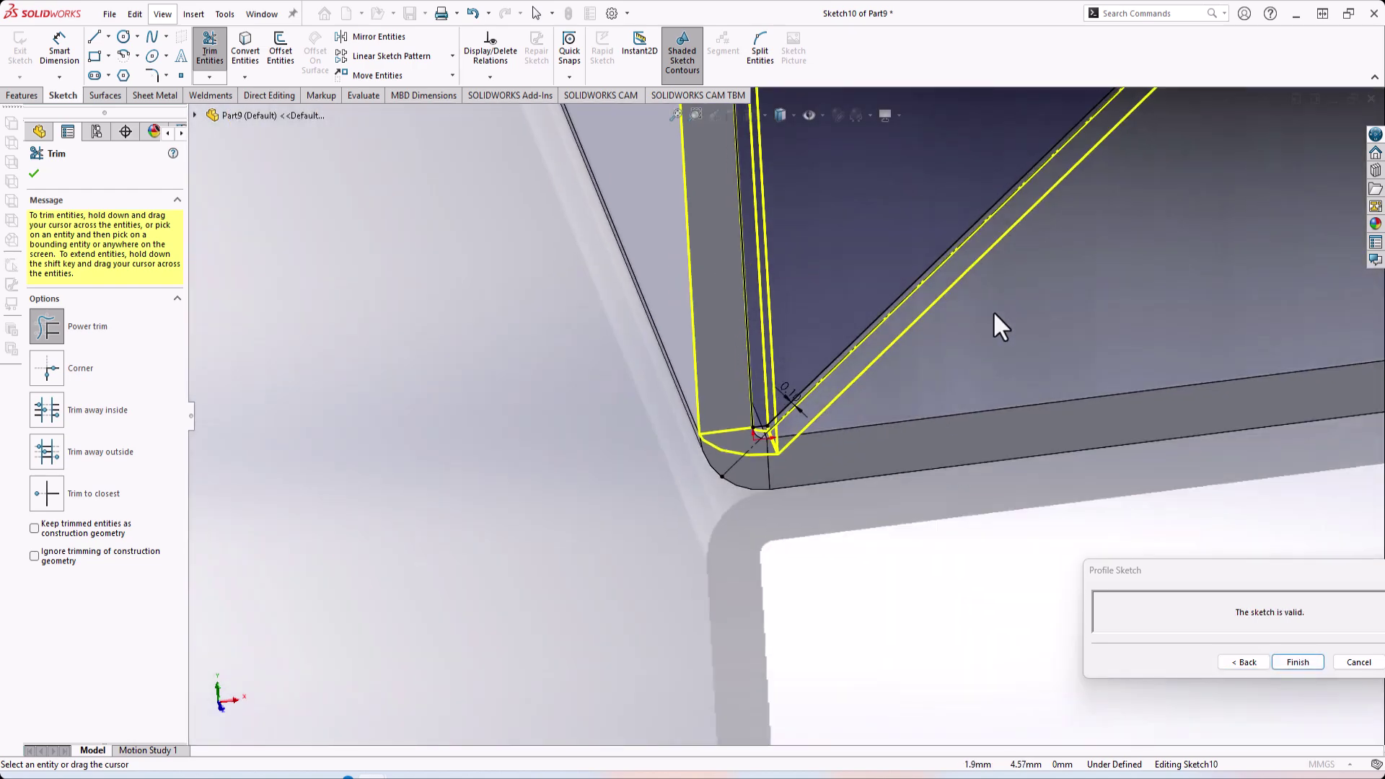
scroll(1003, 274, "up", 5)
scroll(844, 324, "down", 3)
key("Escape")
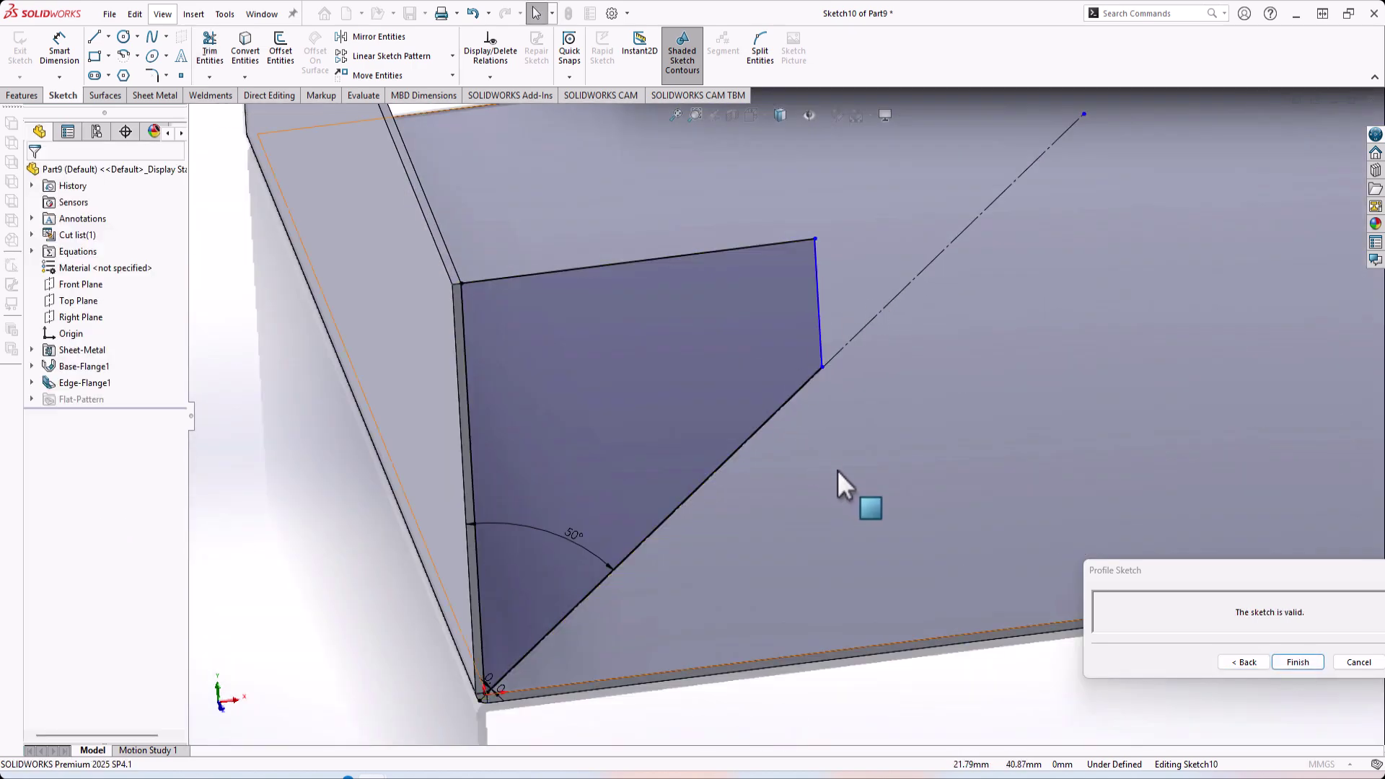
Step: Dimension the flange profile's width from the upright flange's outer vertical edge to its short free side as 50 mm
key("d")
scroll(432, 279, "down", 3)
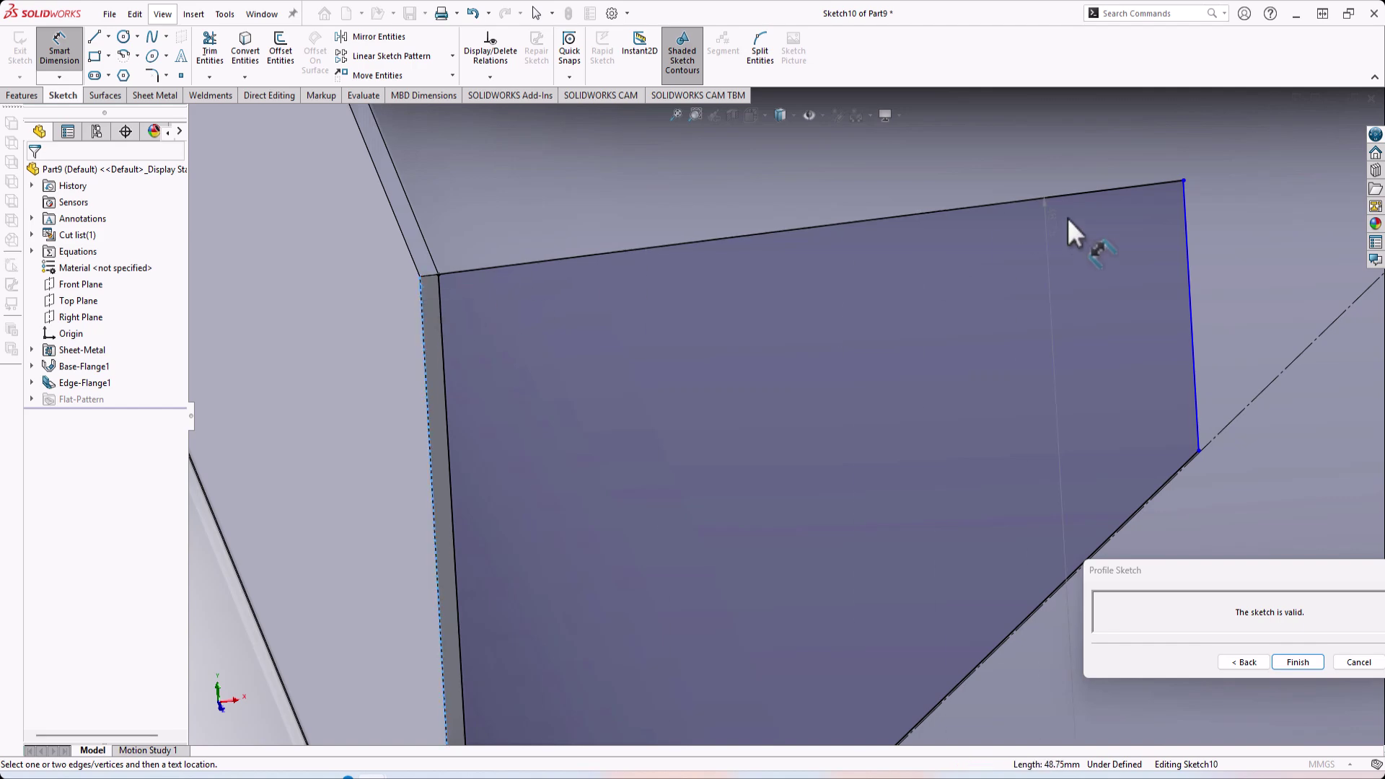
left_click(1188, 202)
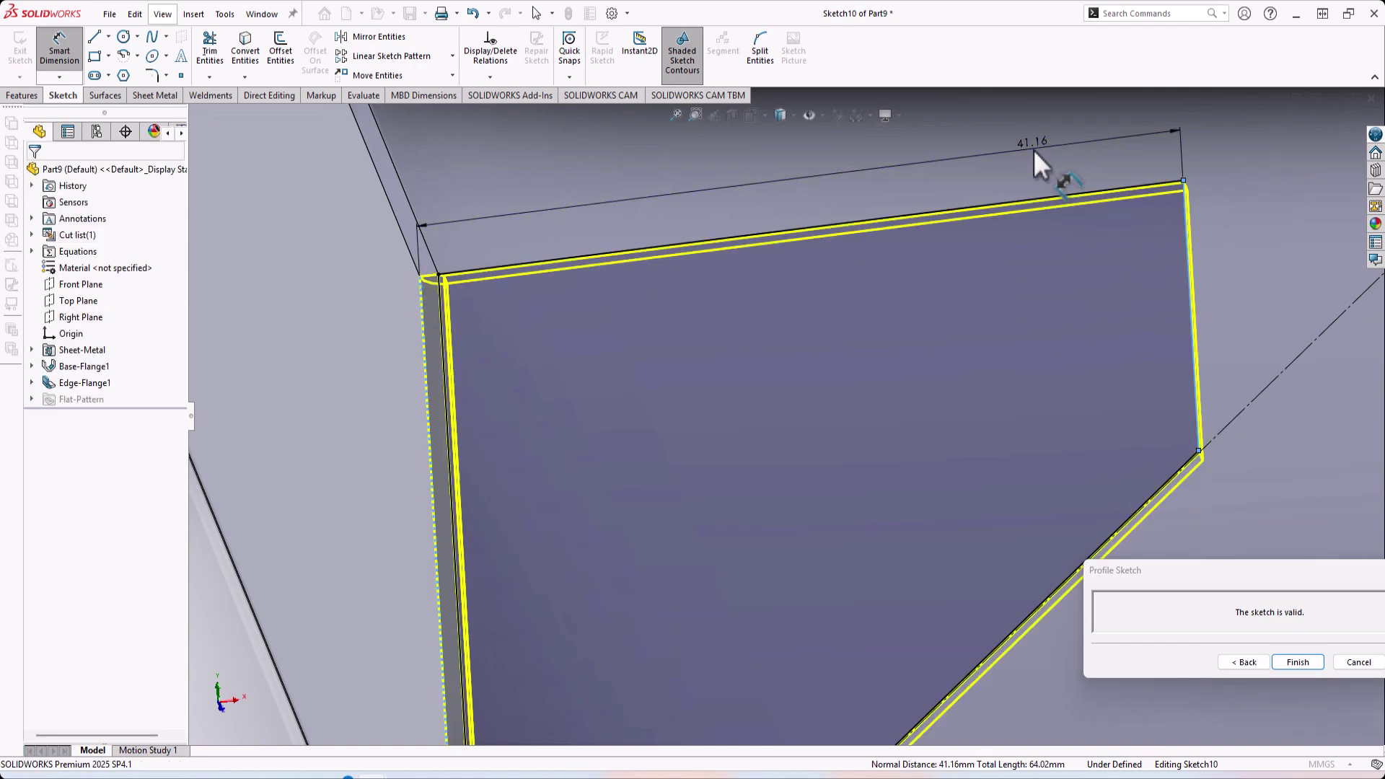
left_click(1033, 149)
type("50")
key("Return")
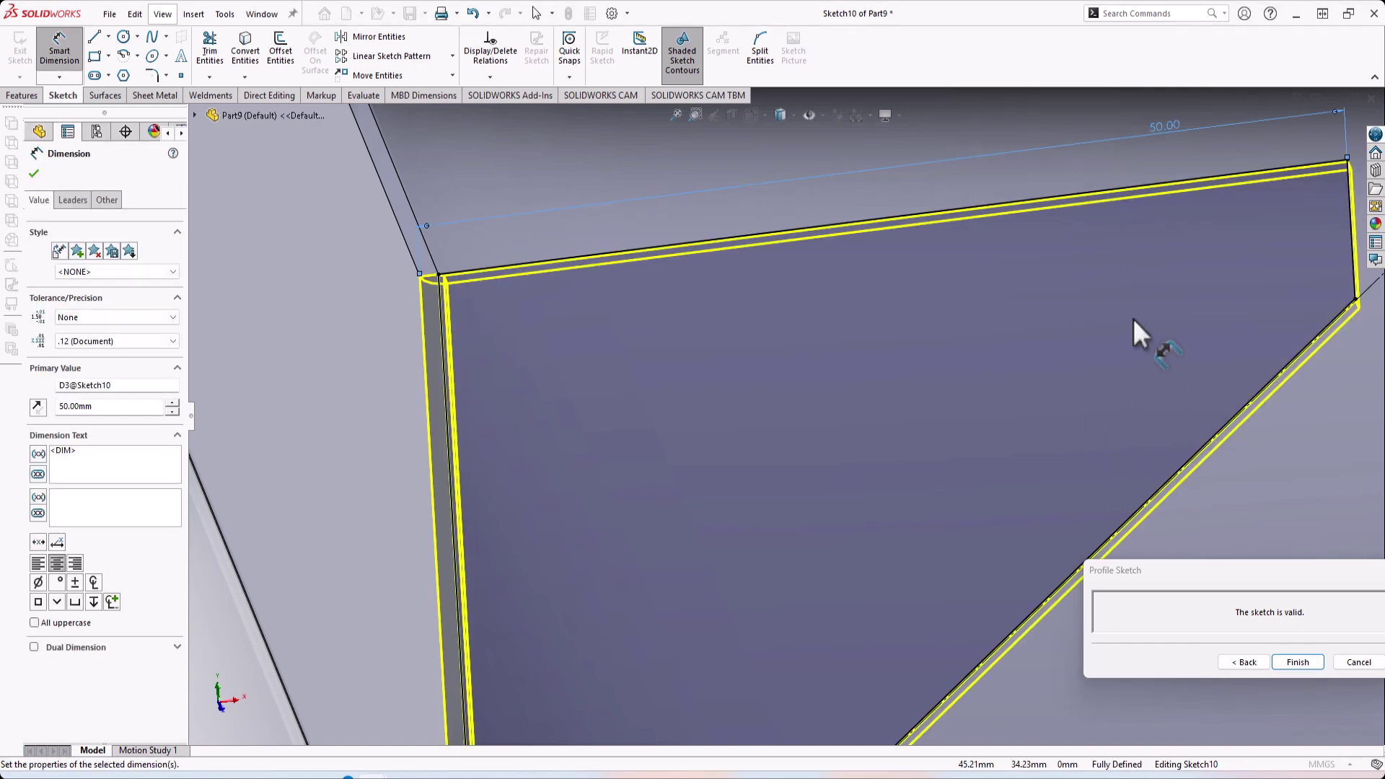
scroll(1132, 319, "up", 3)
scroll(832, 518, "down", 3)
scroll(819, 519, "down", 5)
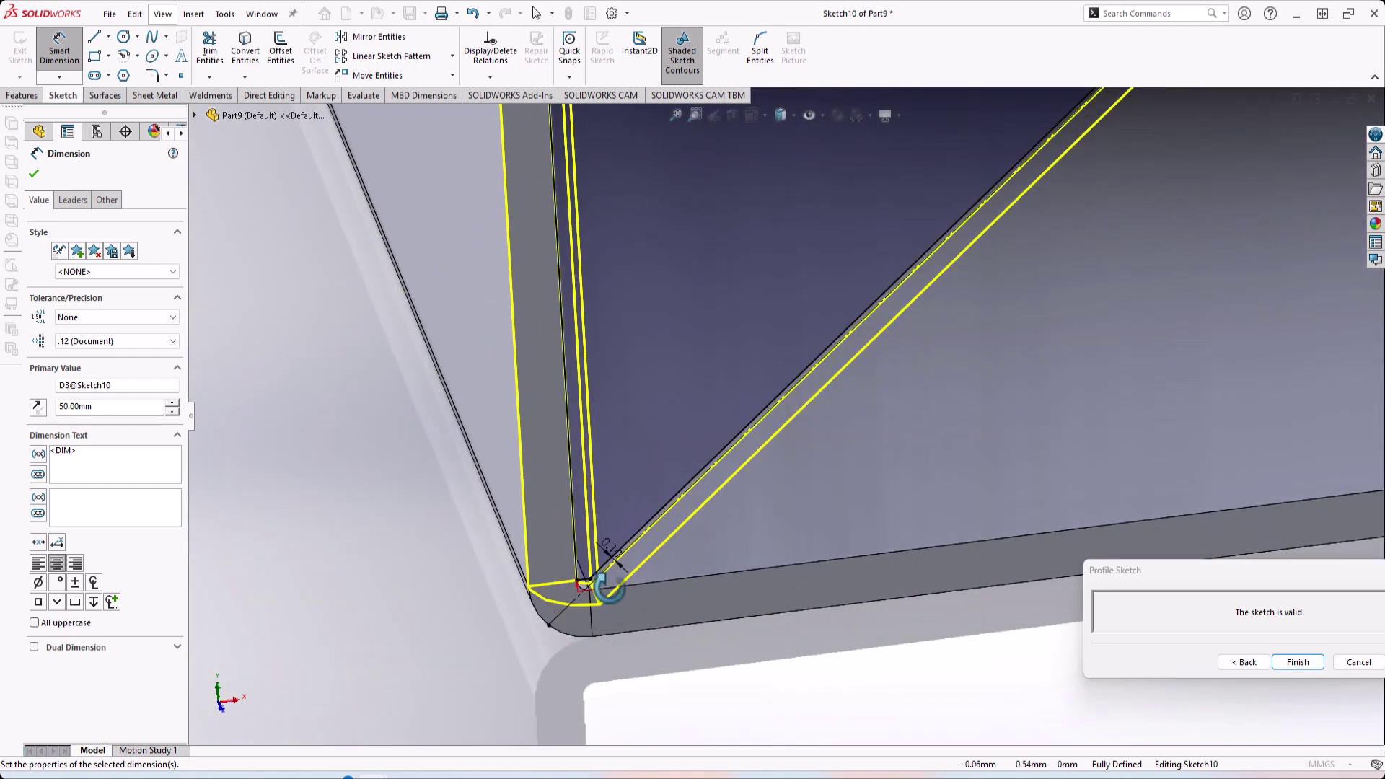
Step: Return from the first flange's profile sketch to the edge flange settings, keeping the edited profile
scroll(649, 570, "up", 5)
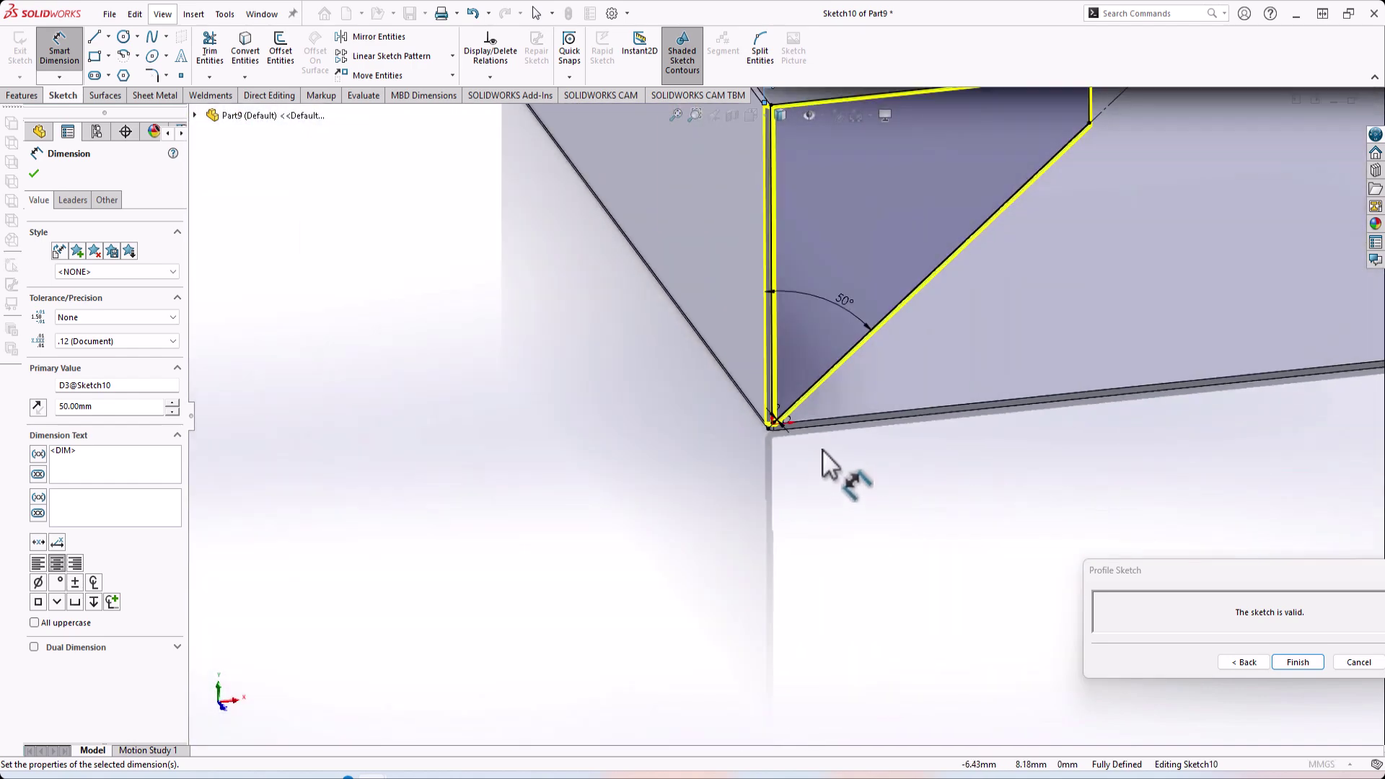
left_click(1218, 555)
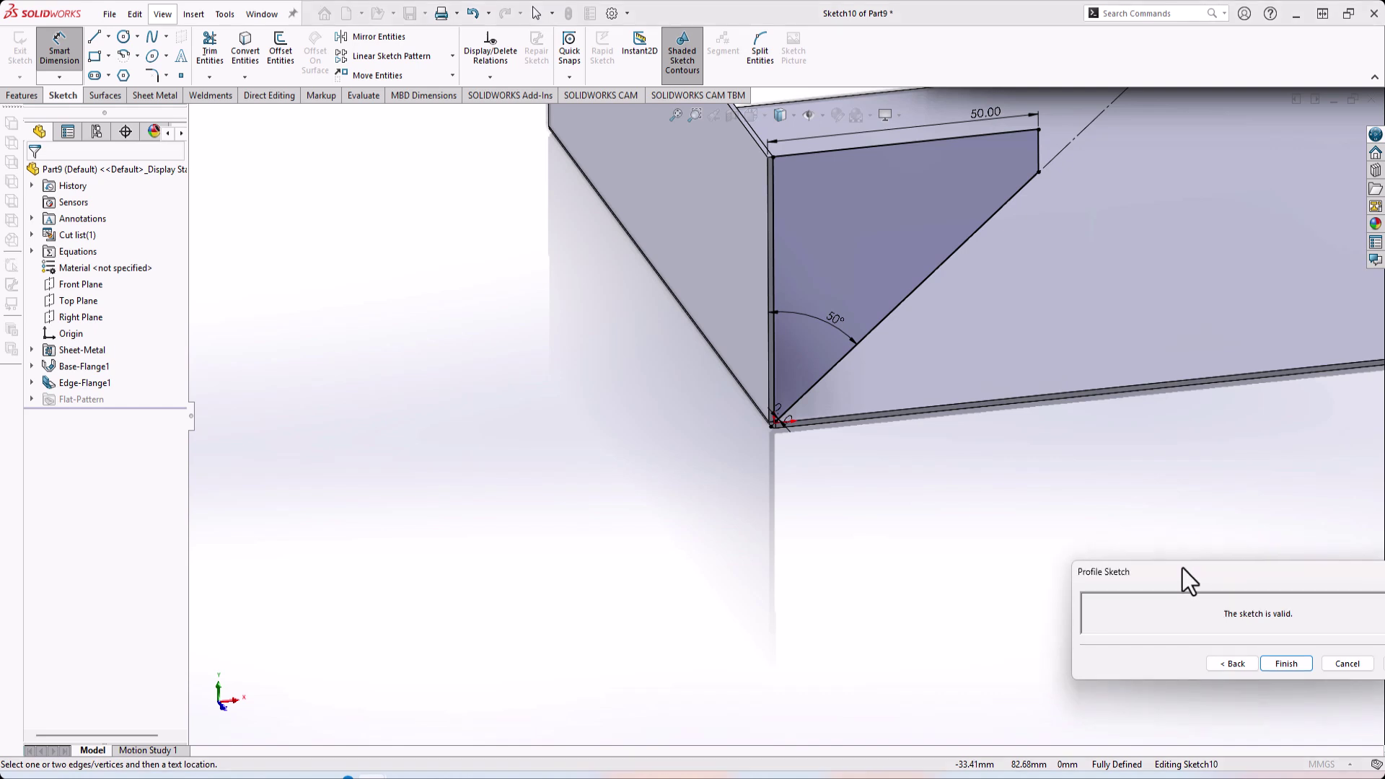
left_click_drag(1183, 568, 1008, 566)
left_click(1070, 660)
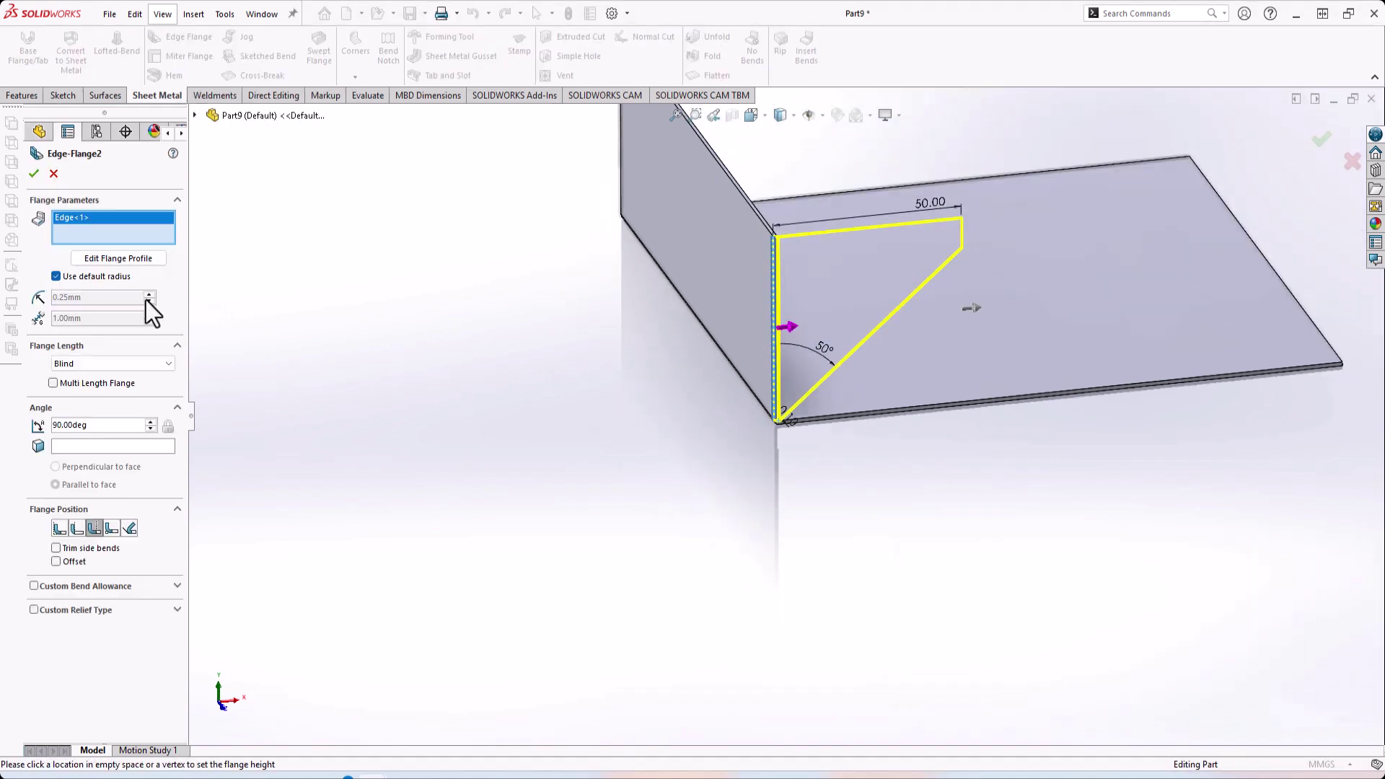
left_click(95, 258)
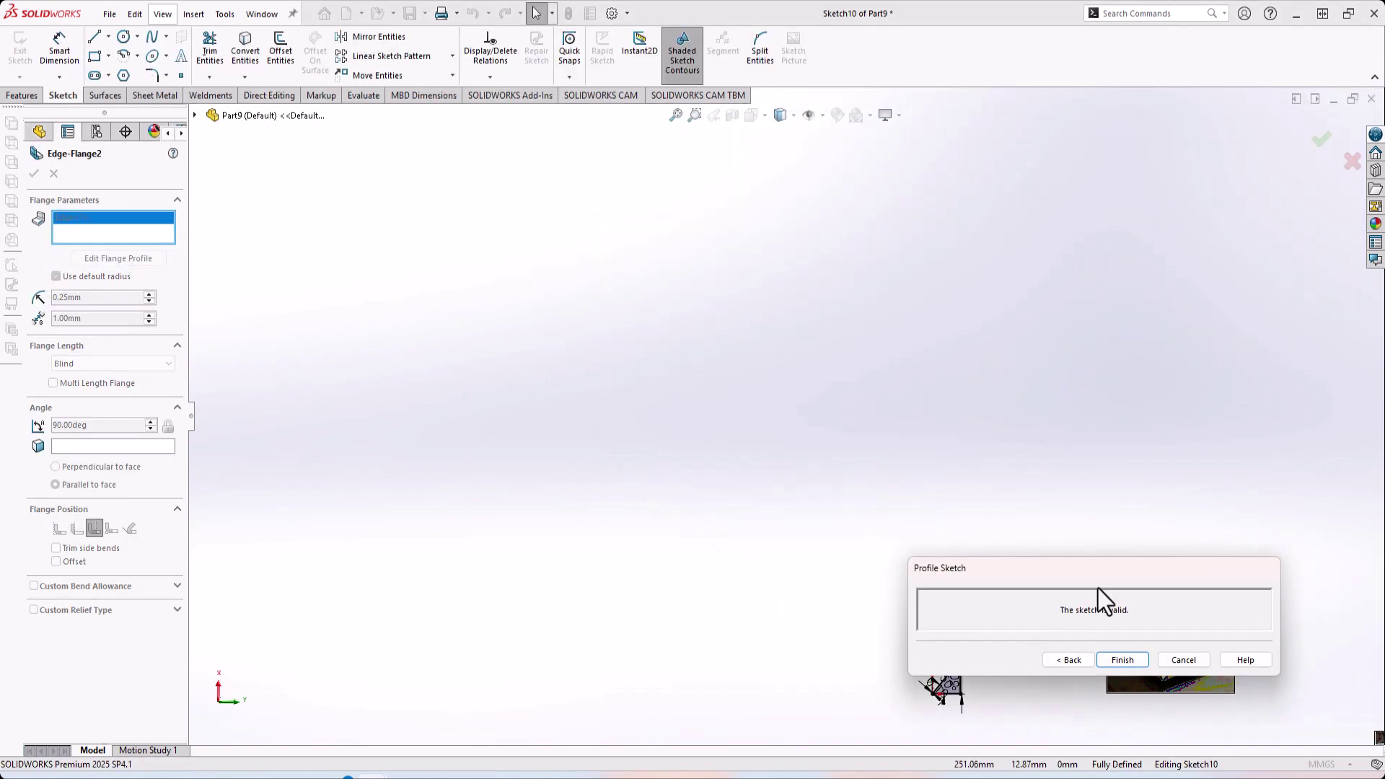
mouse_move(1086, 574)
left_mouse_down()
mouse_move(1181, 374)
mouse_move(1166, 410)
left_mouse_up()
left_click(1149, 494)
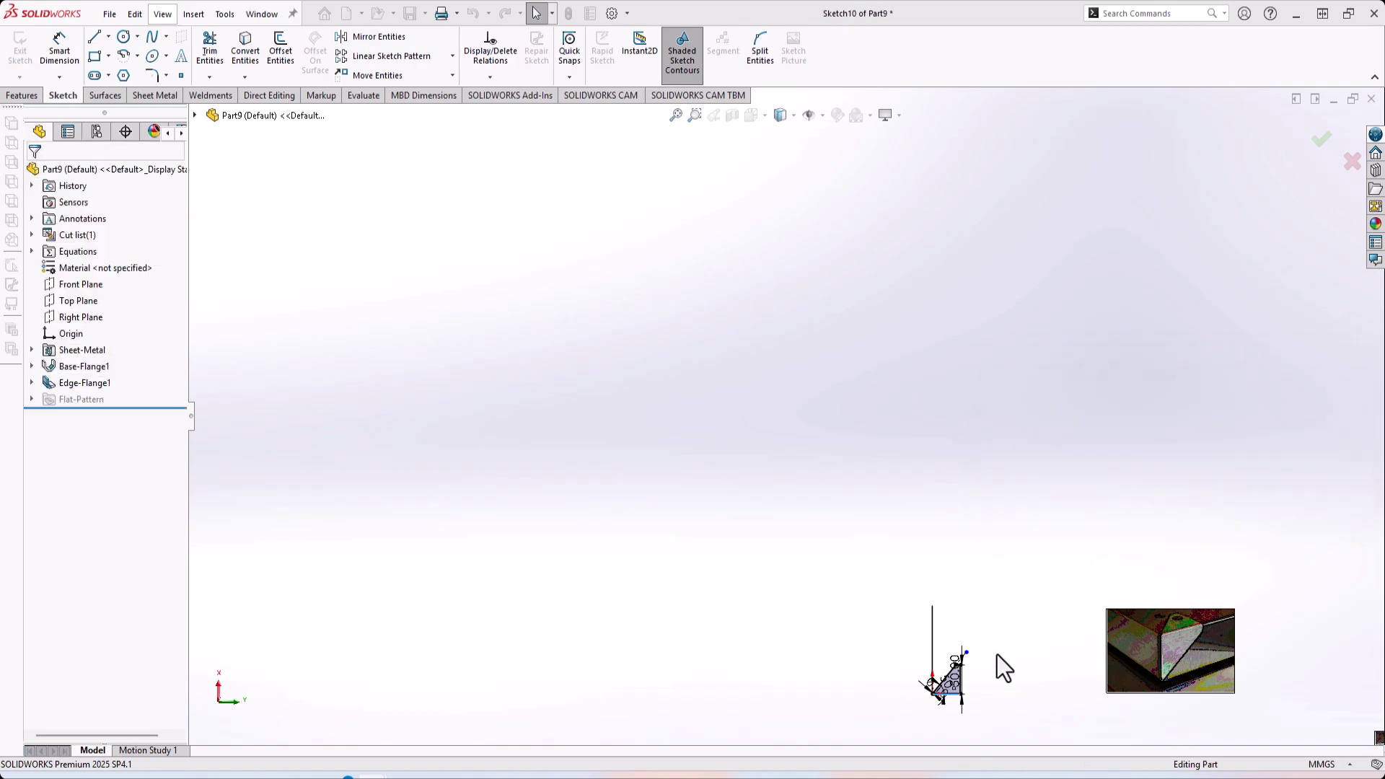
Step: Add the base plate's edge adjoining the corner as a second flange edge
scroll(959, 692, "down", 4)
middle_click_drag(958, 694, 838, 534)
scroll(883, 631, "down", 4)
mouse_move(884, 631)
middle_mouse_down()
mouse_move(955, 593)
mouse_move(967, 655)
middle_mouse_up()
scroll(813, 523, "down", 5)
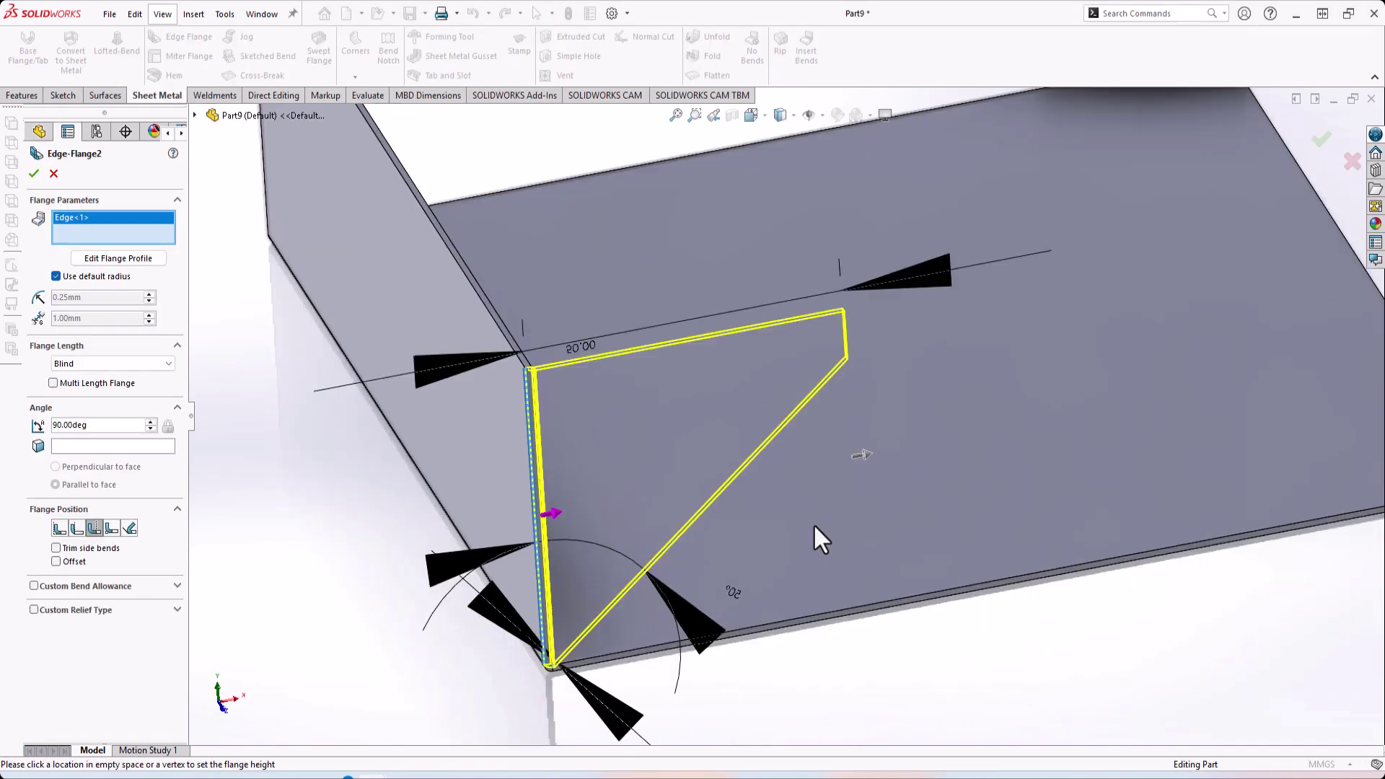
left_click(862, 608)
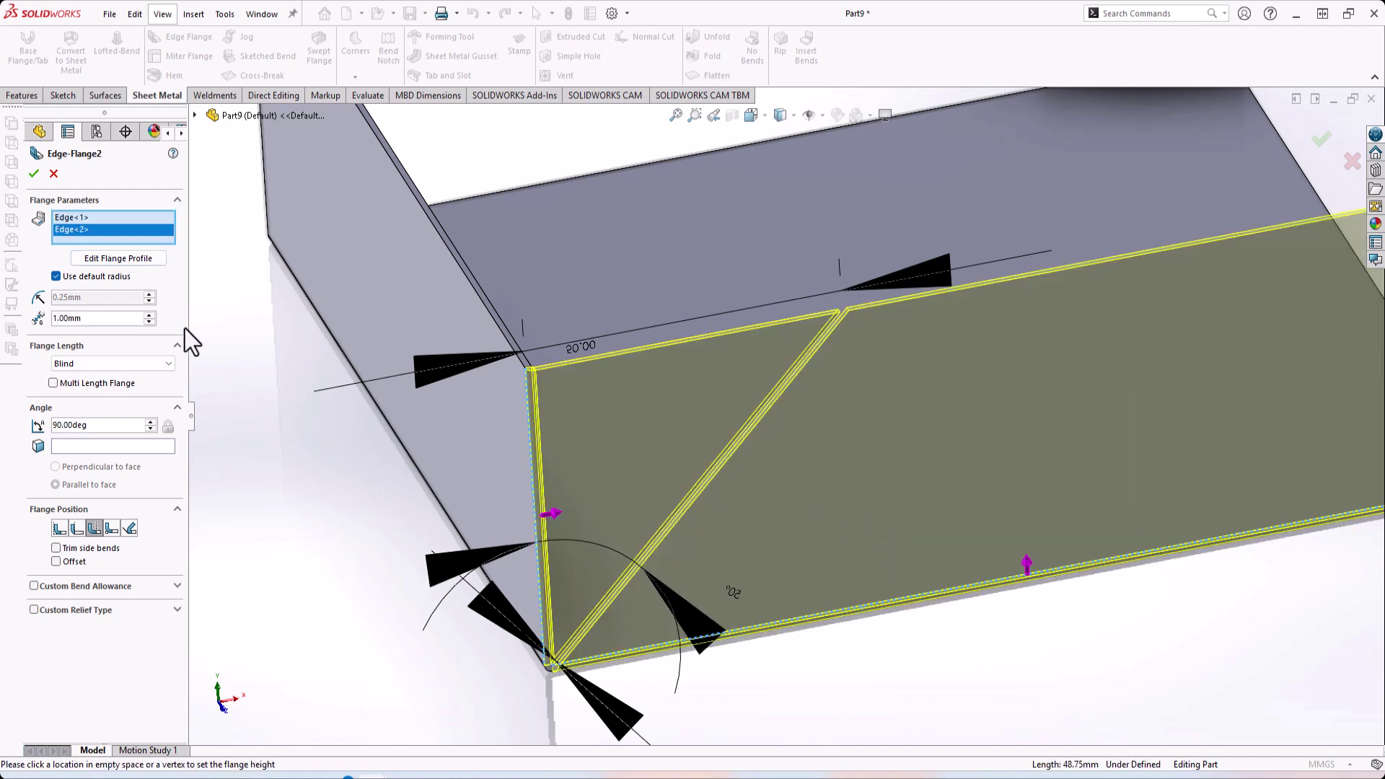
Step: In the second flange's profile, draw a diagonal line about 73 mm long from the corner bend's outer arc to beyond the top line
left_click(137, 259)
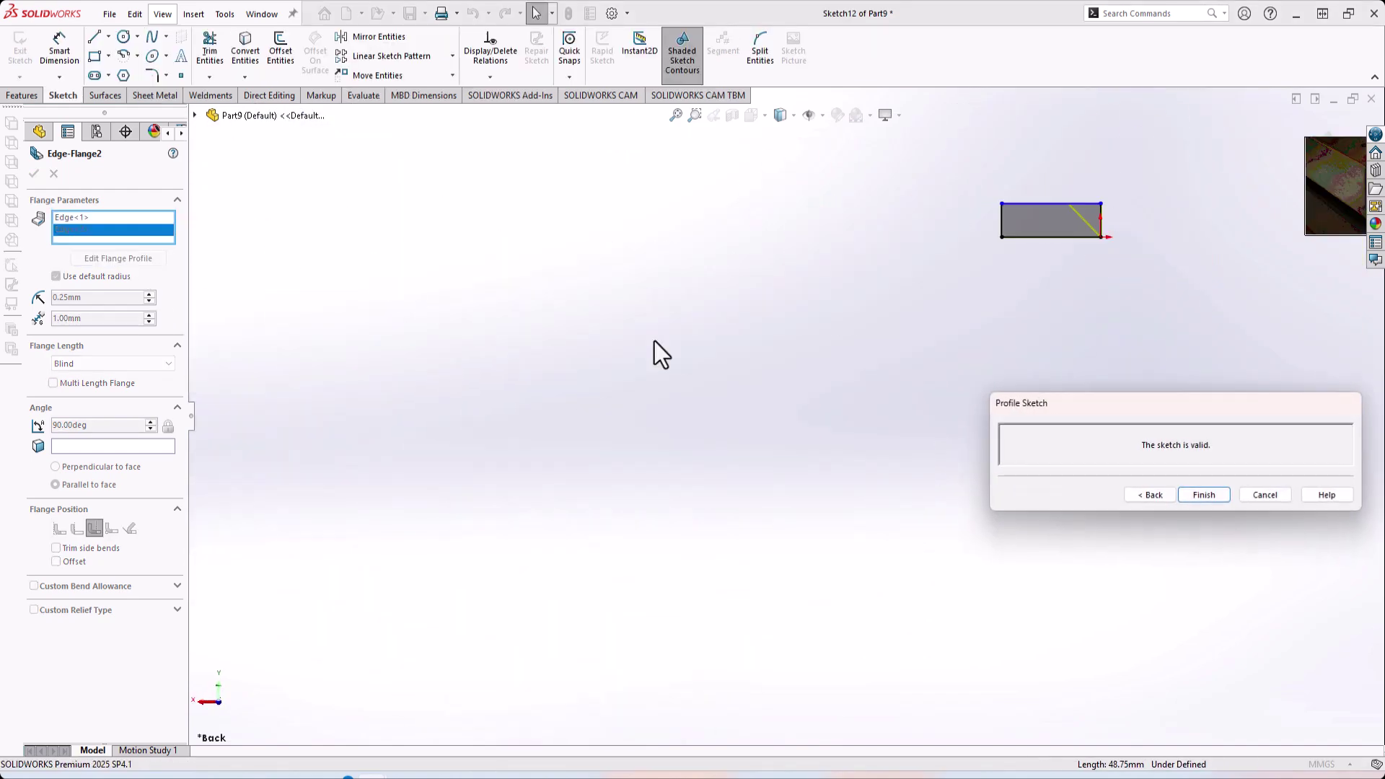
mouse_move(1118, 293)
middle_mouse_down()
mouse_move(914, 303)
mouse_move(813, 358)
mouse_move(1054, 248)
mouse_move(981, 309)
mouse_move(876, 327)
mouse_move(868, 300)
middle_mouse_up()
scroll(868, 300, "down", 6)
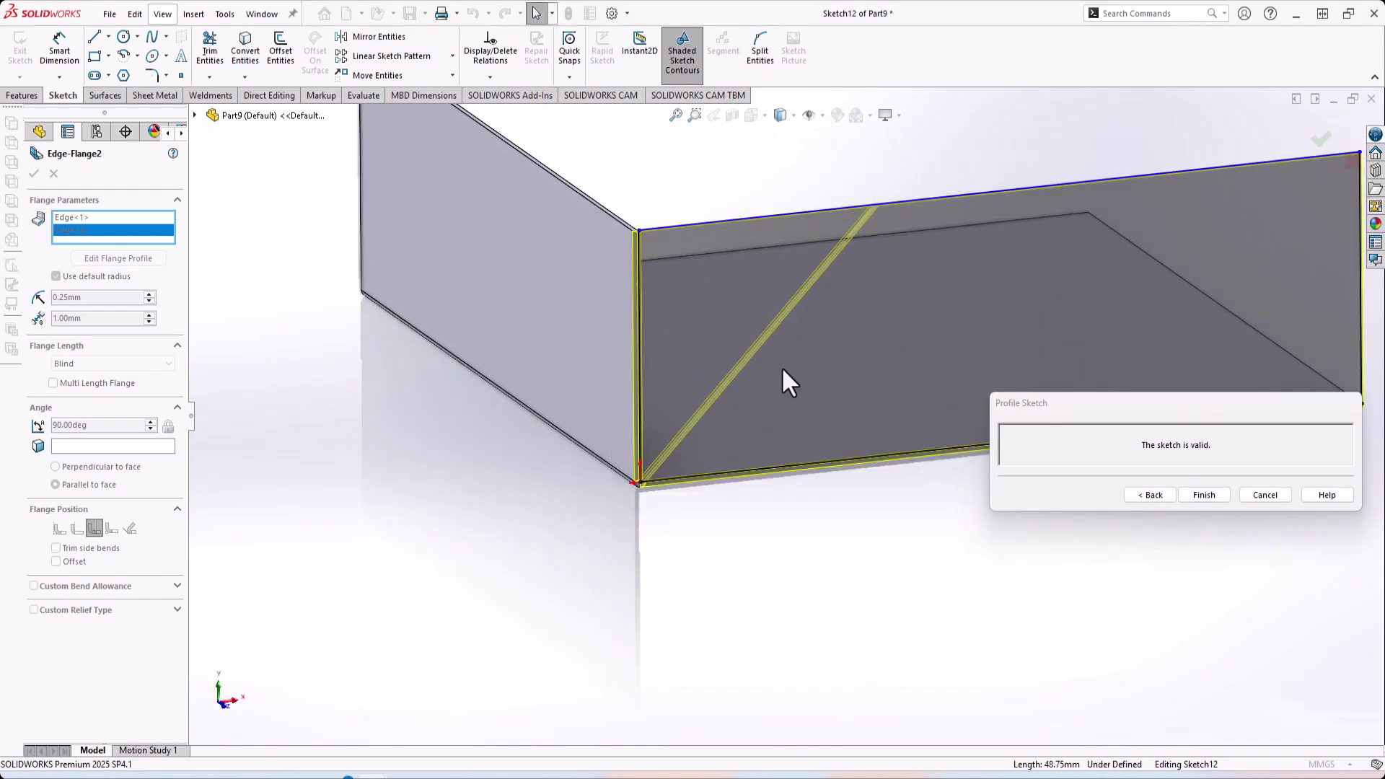
scroll(672, 607, "up", 1)
scroll(710, 483, "down", 2)
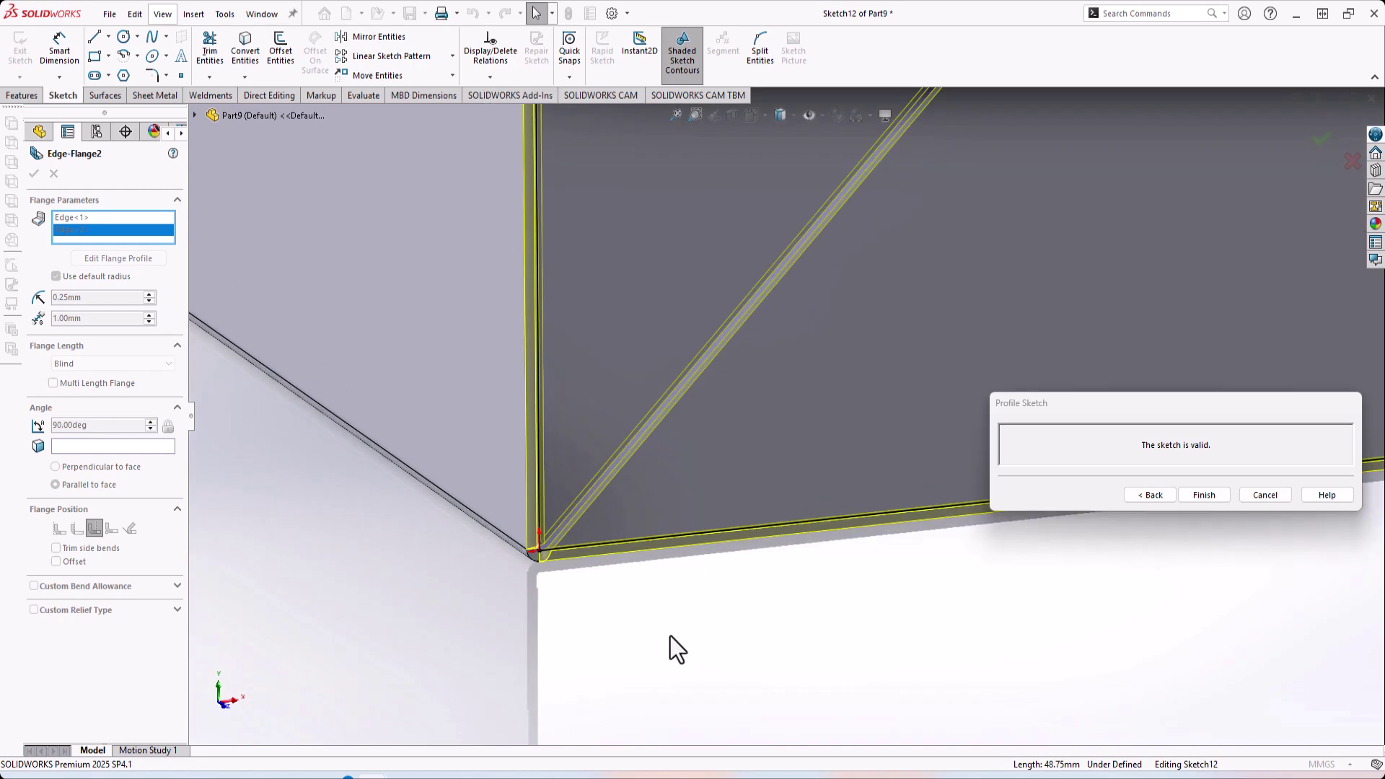
key("l")
scroll(548, 554, "down", 4)
scroll(605, 476, "down", 1)
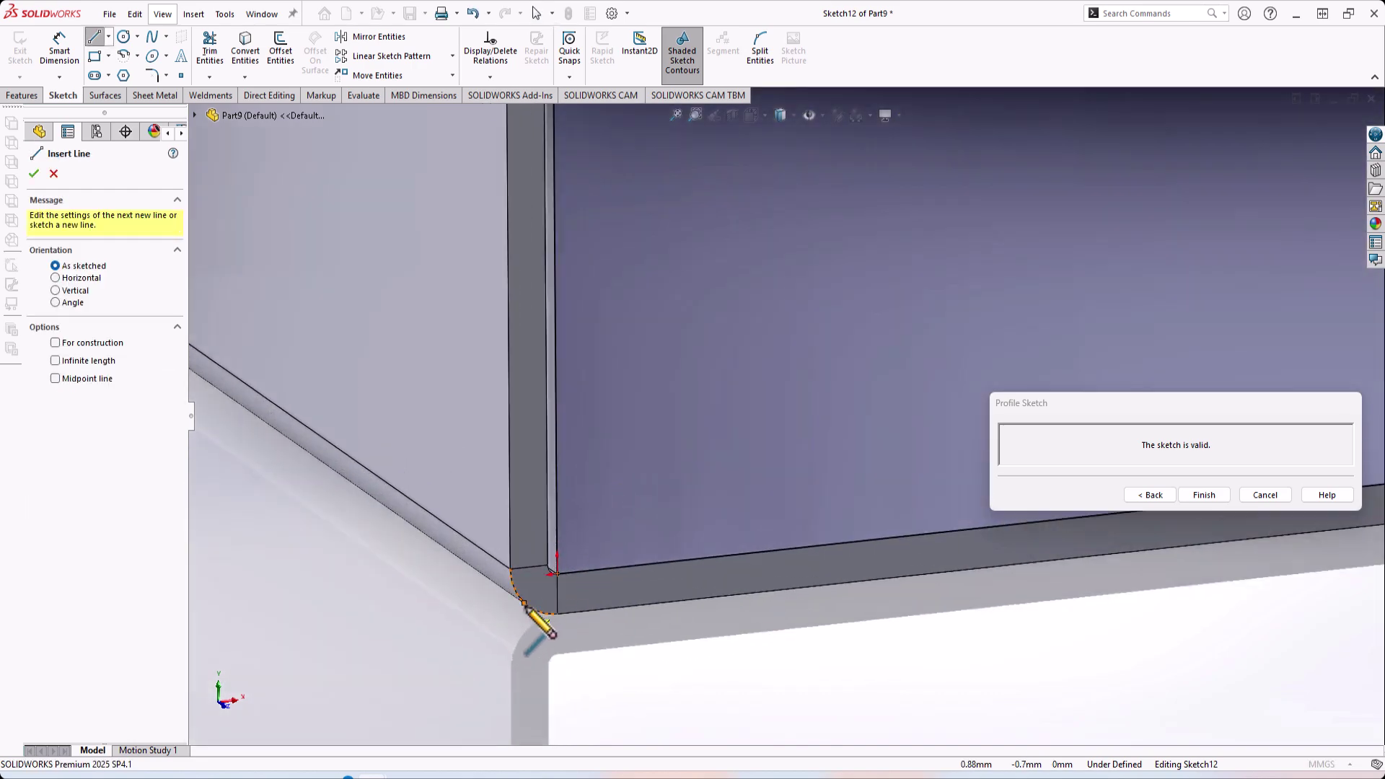
left_click(526, 607)
scroll(813, 405, "up", 10)
scroll(996, 190, "down", 4)
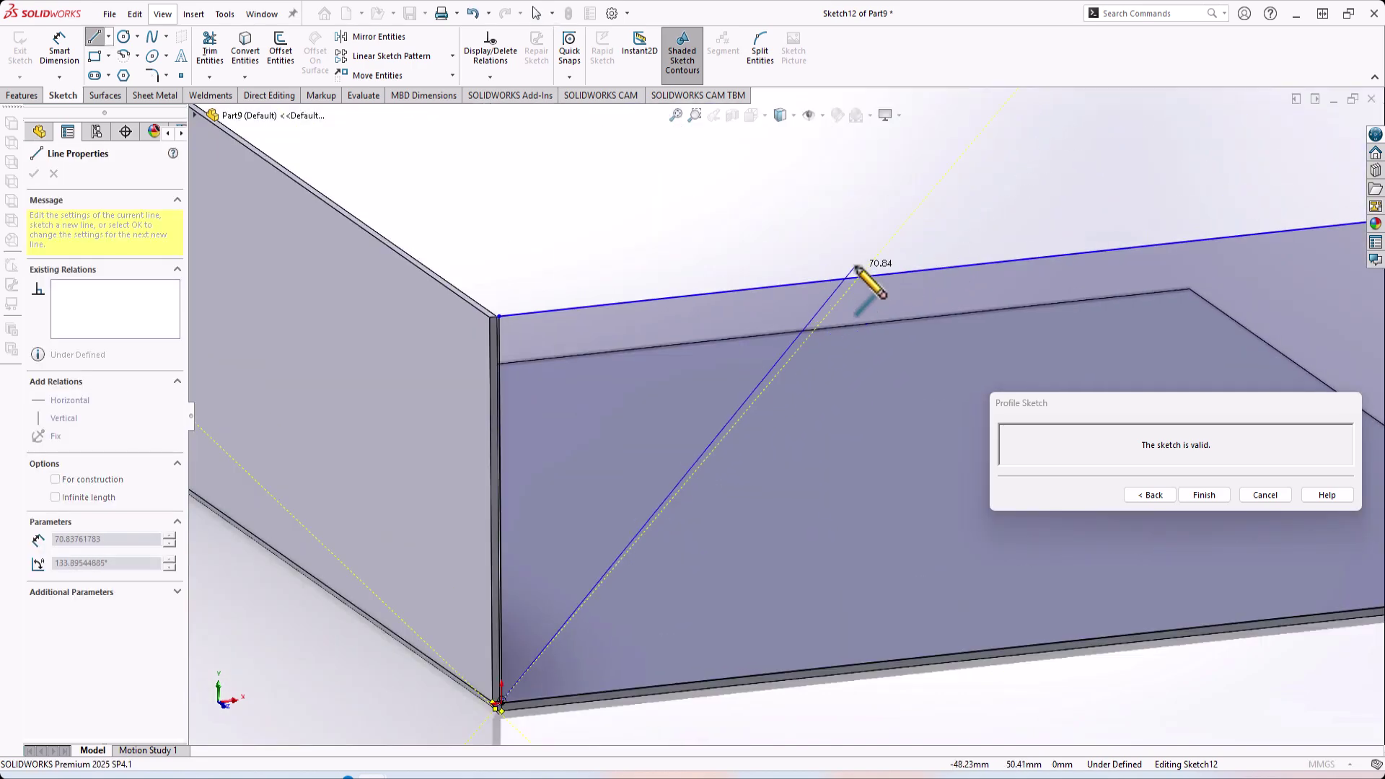
left_click(874, 257)
key("Escape")
Step: Convert the diagonal line in the second flange's profile to construction geometry
left_click(882, 266)
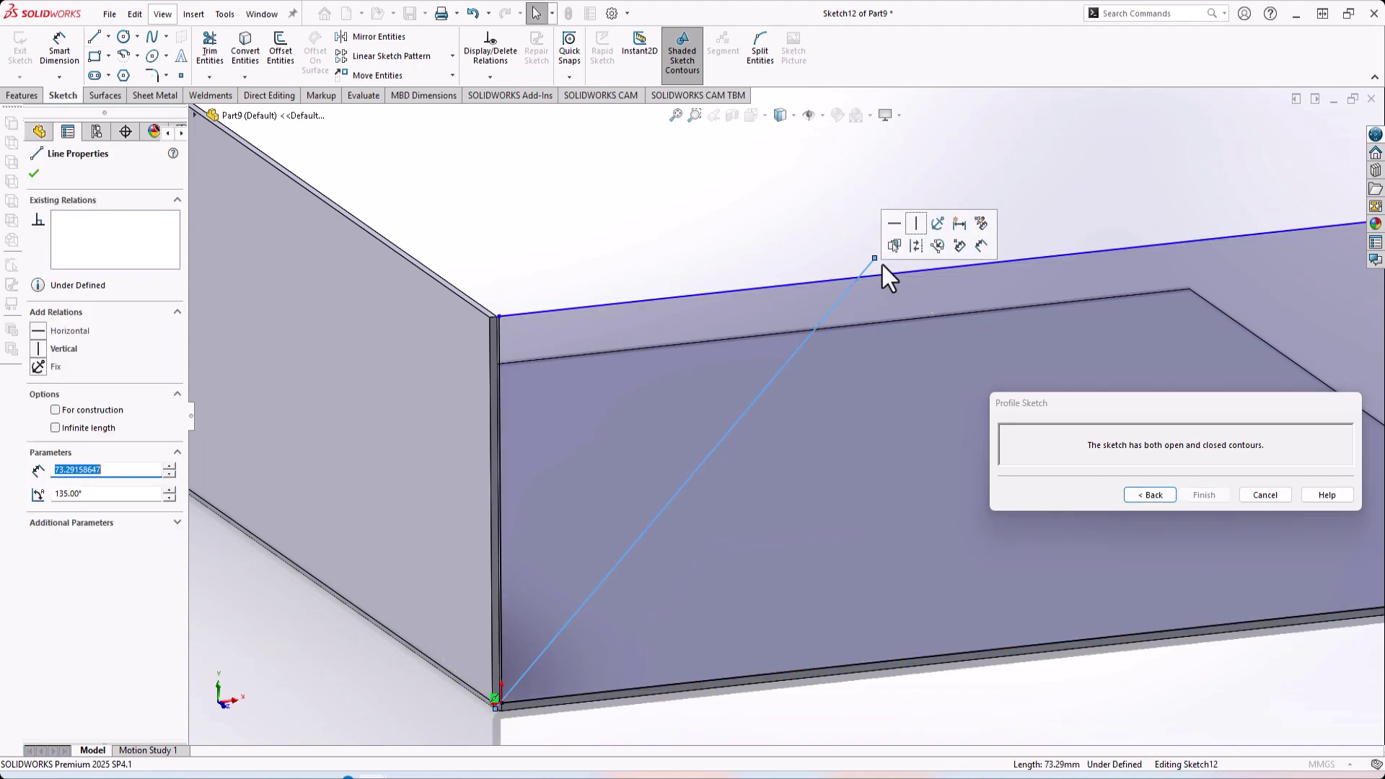
left_click(914, 247)
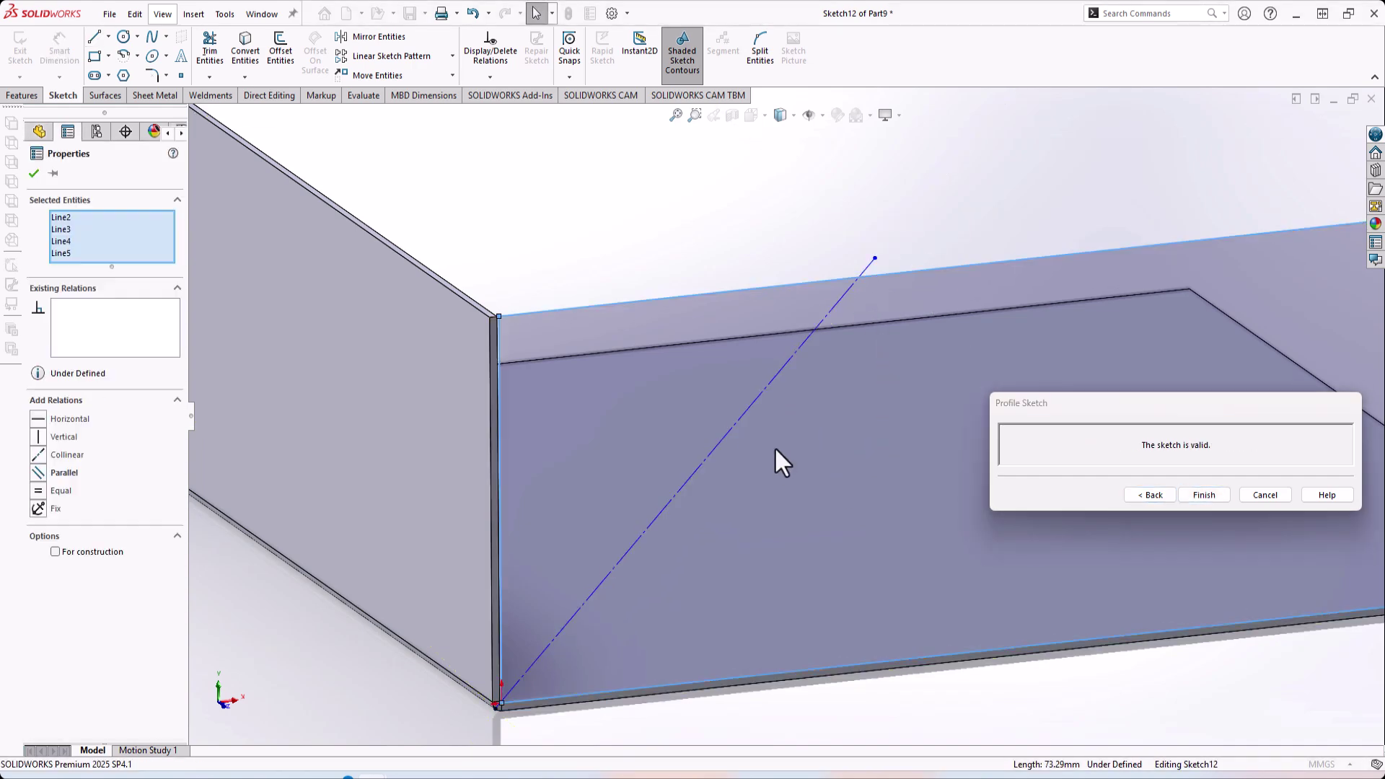
left_click(751, 234)
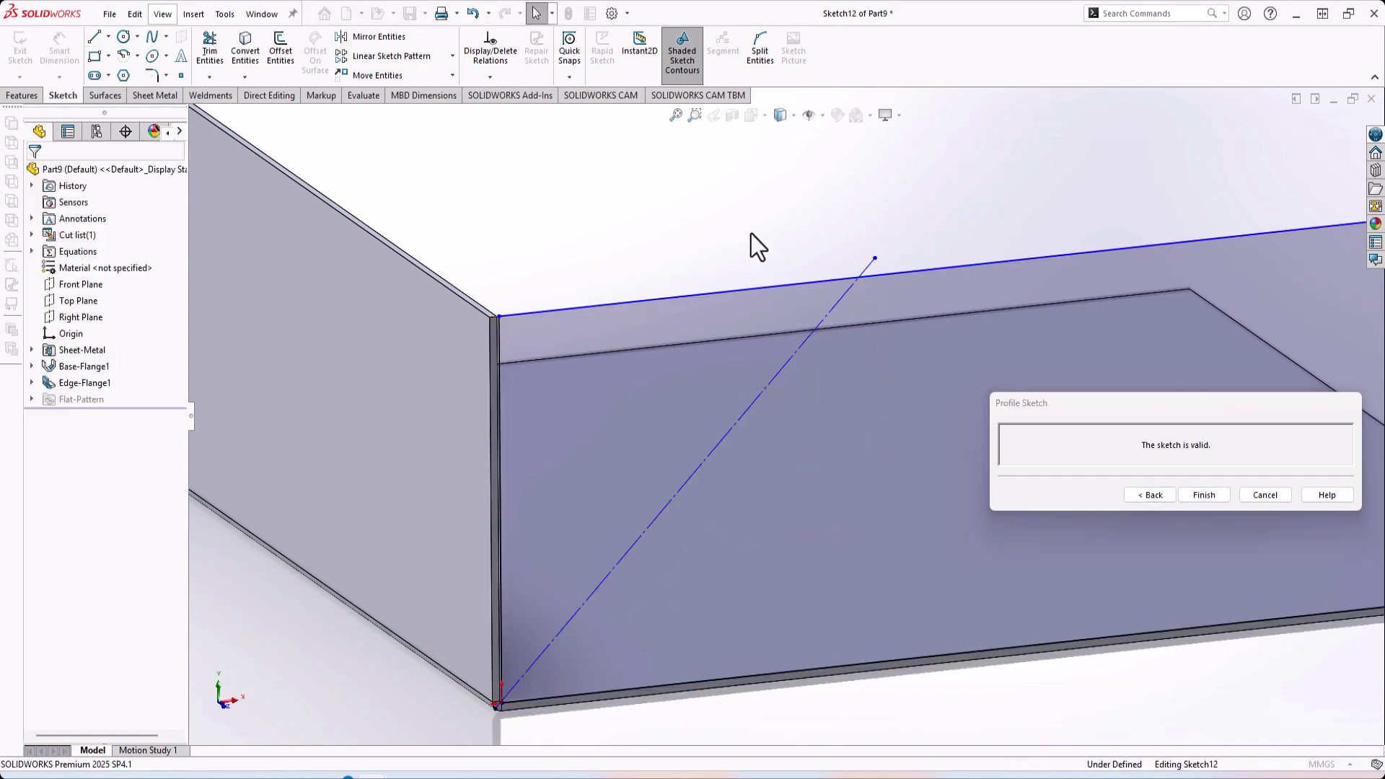
Step: Dimension the angle between the diagonal construction line and the upright flange's vertical edge as 50°
left_click(768, 388)
left_click(490, 411)
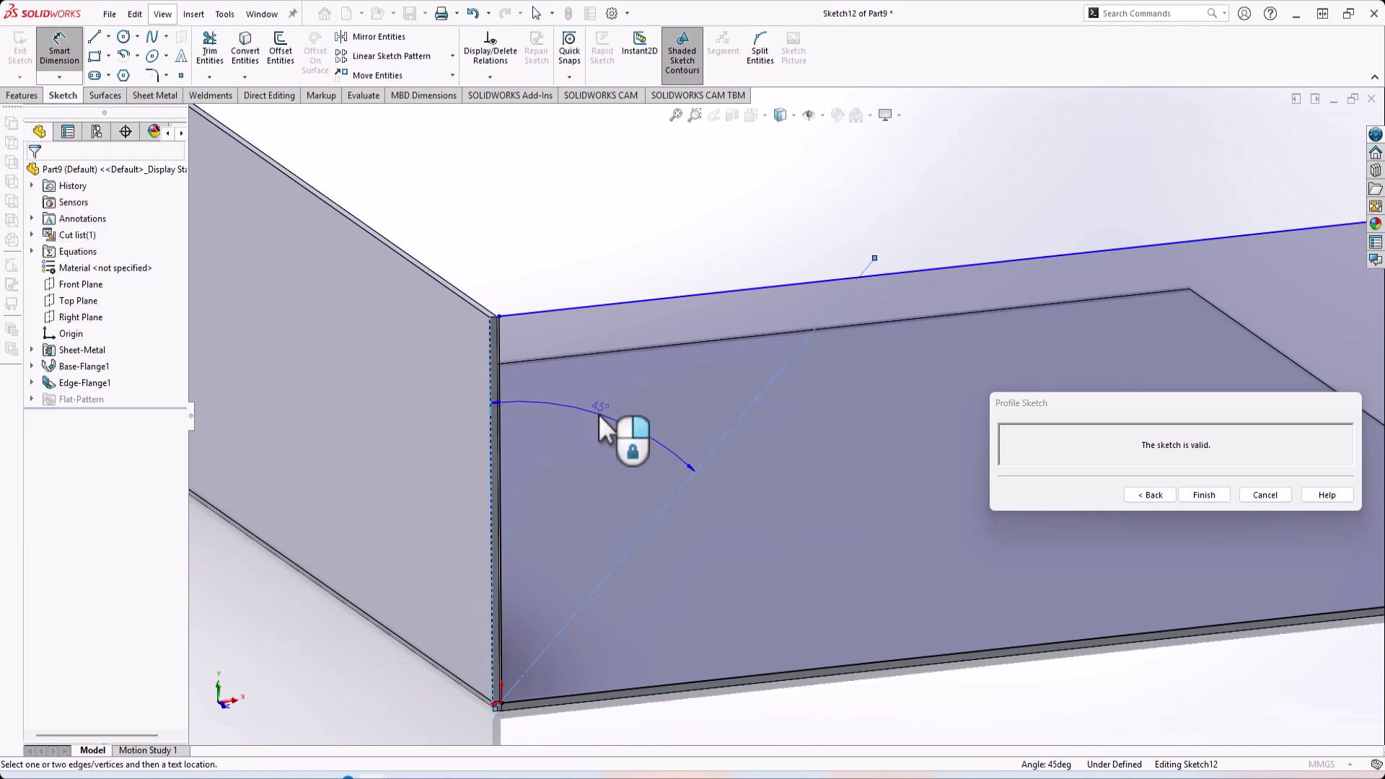
left_click(708, 460)
type("50")
key("Return")
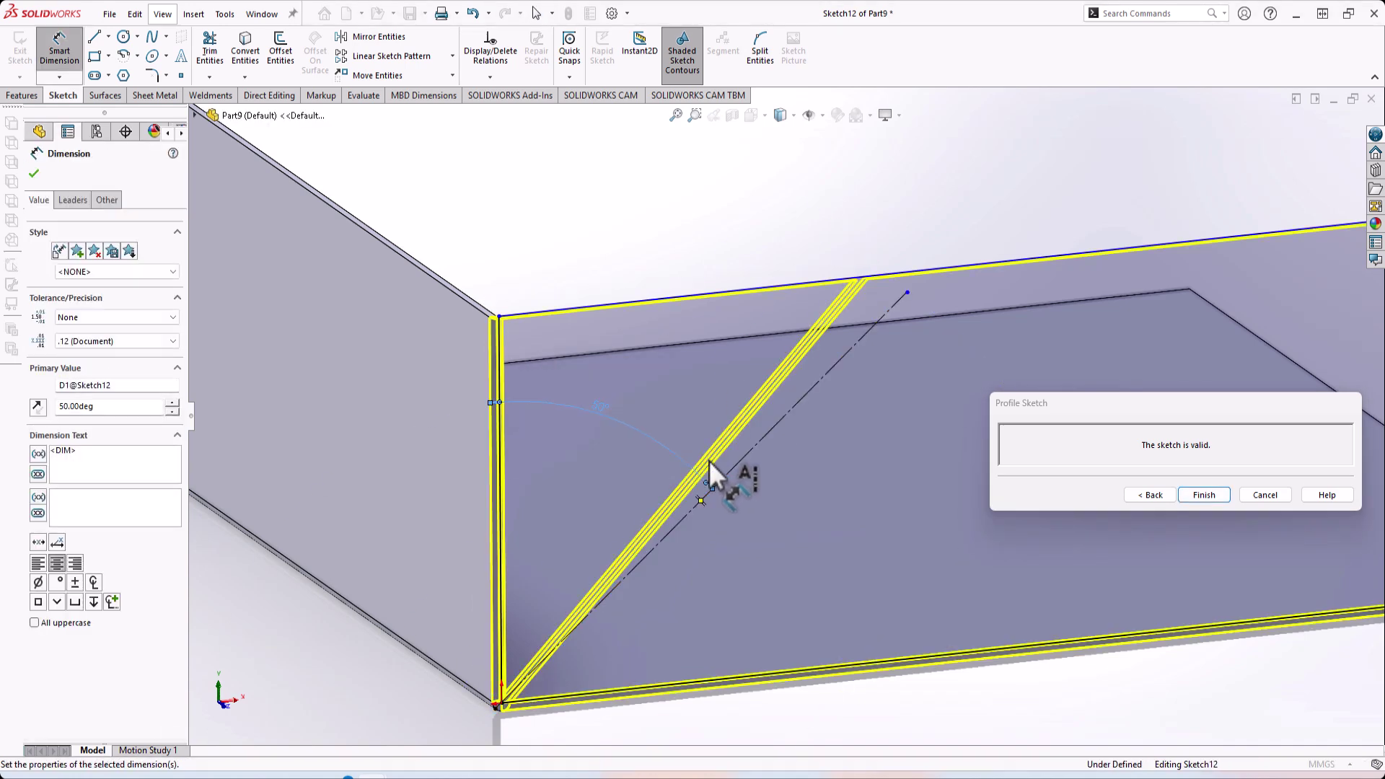
scroll(888, 417, "up", 2)
scroll(889, 417, "down", 3)
key("Escape")
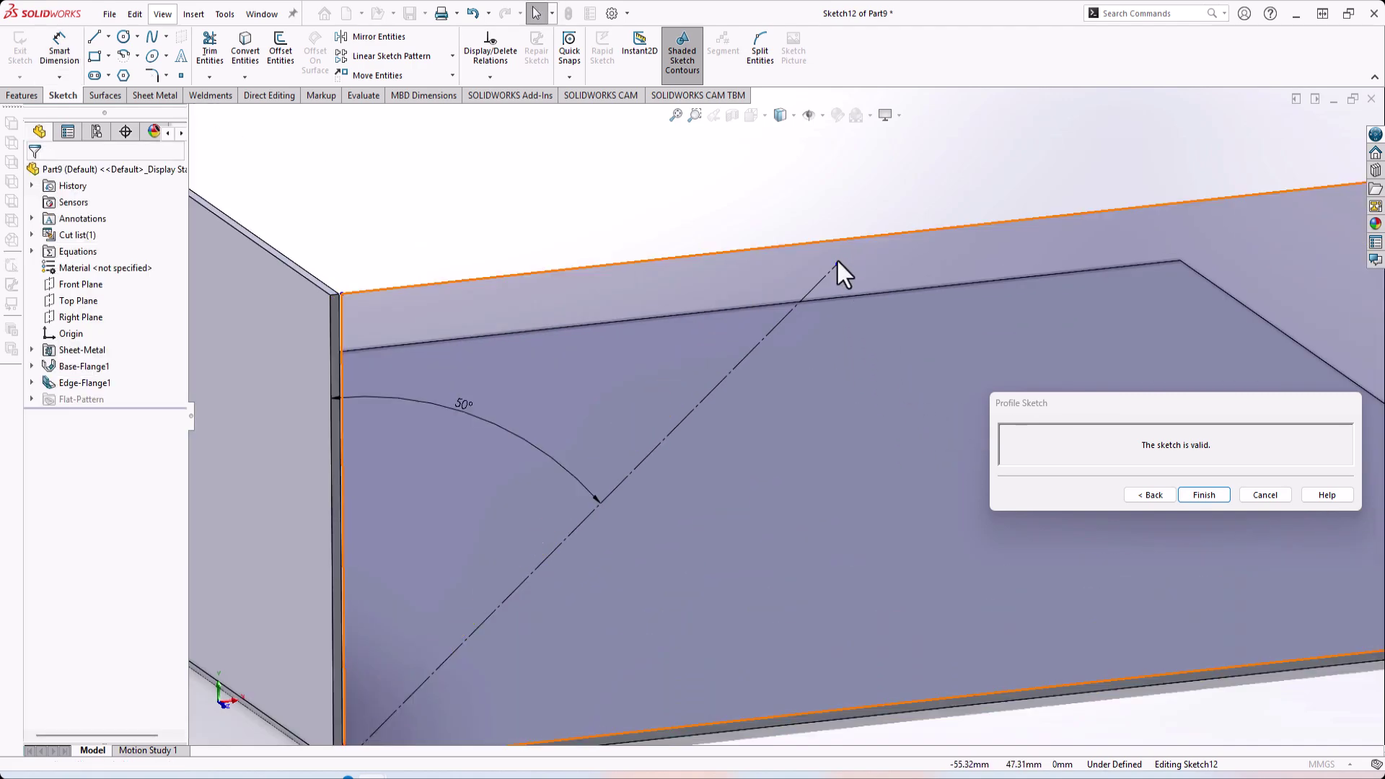
Step: Lengthen the diagonal construction line at its upper end so it extends well past the profile's top line
left_click_drag(837, 264, 906, 195)
scroll(812, 434, "up", 3)
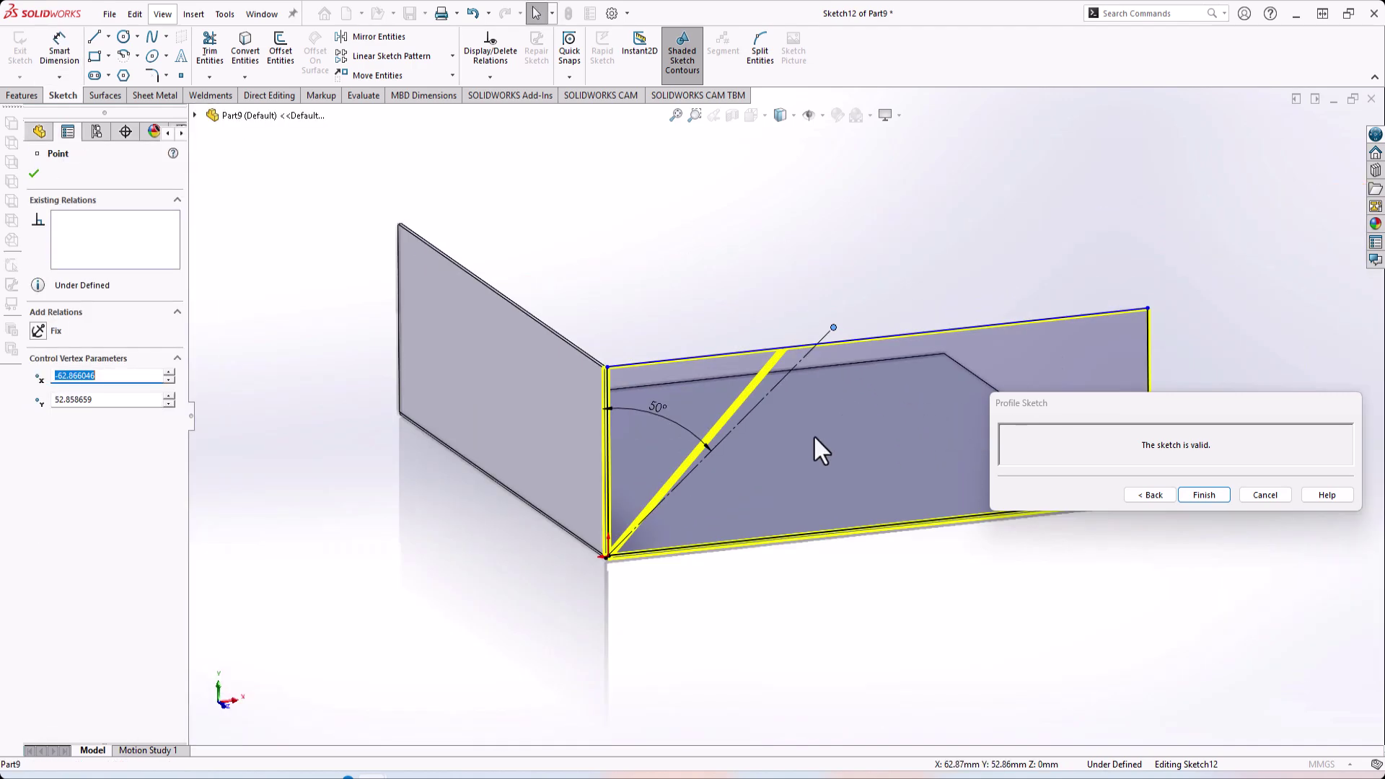
scroll(816, 437, "down", 2)
left_click(557, 227)
Step: Trim the profile's top line between the upright flange and the diagonal construction line
key("t")
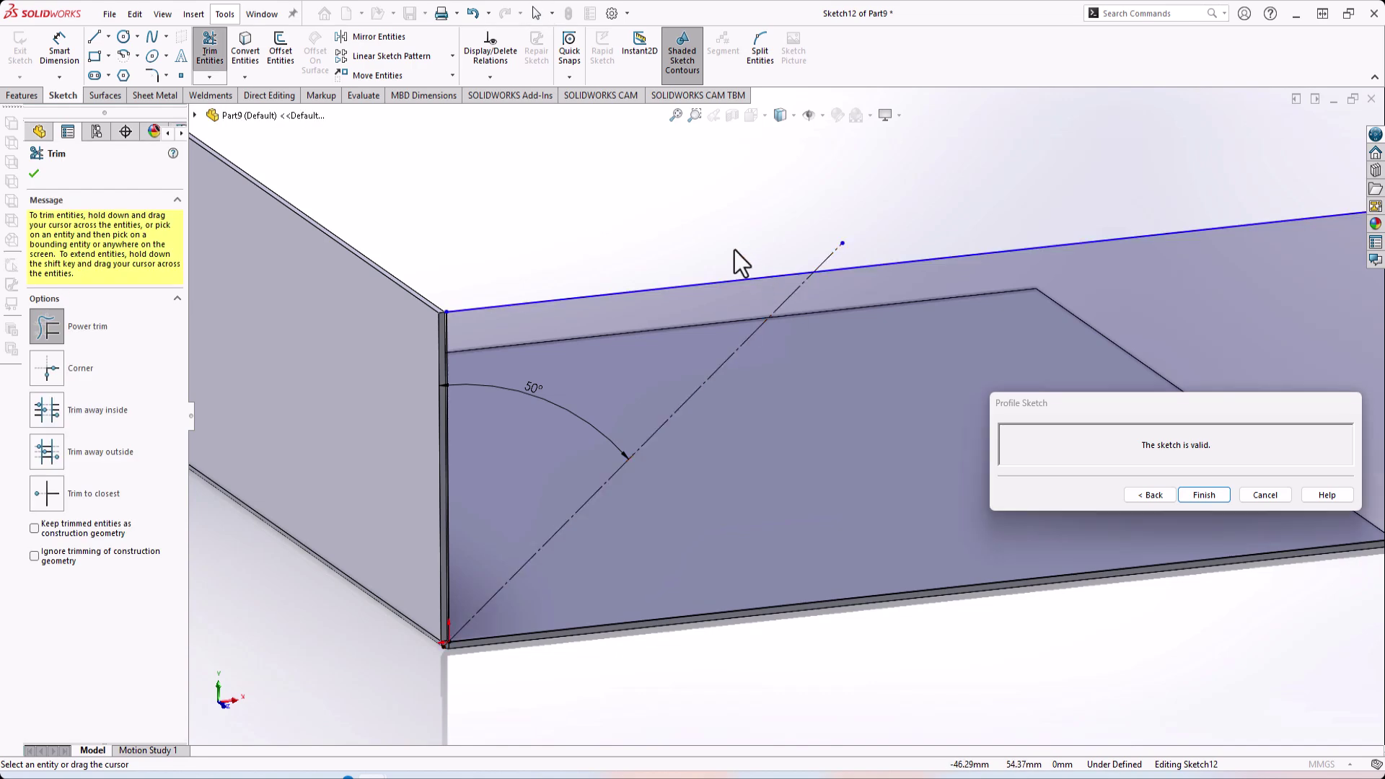
left_click_drag(734, 250, 703, 310)
scroll(760, 420, "up", 2)
scroll(805, 671, "down", 2)
Step: Draw a vertical line about 13 mm long downward from the trimmed end of the profile's top line
right_click_drag(805, 671, 828, 634)
scroll(866, 454, "up", 3)
scroll(1281, 345, "down", 3)
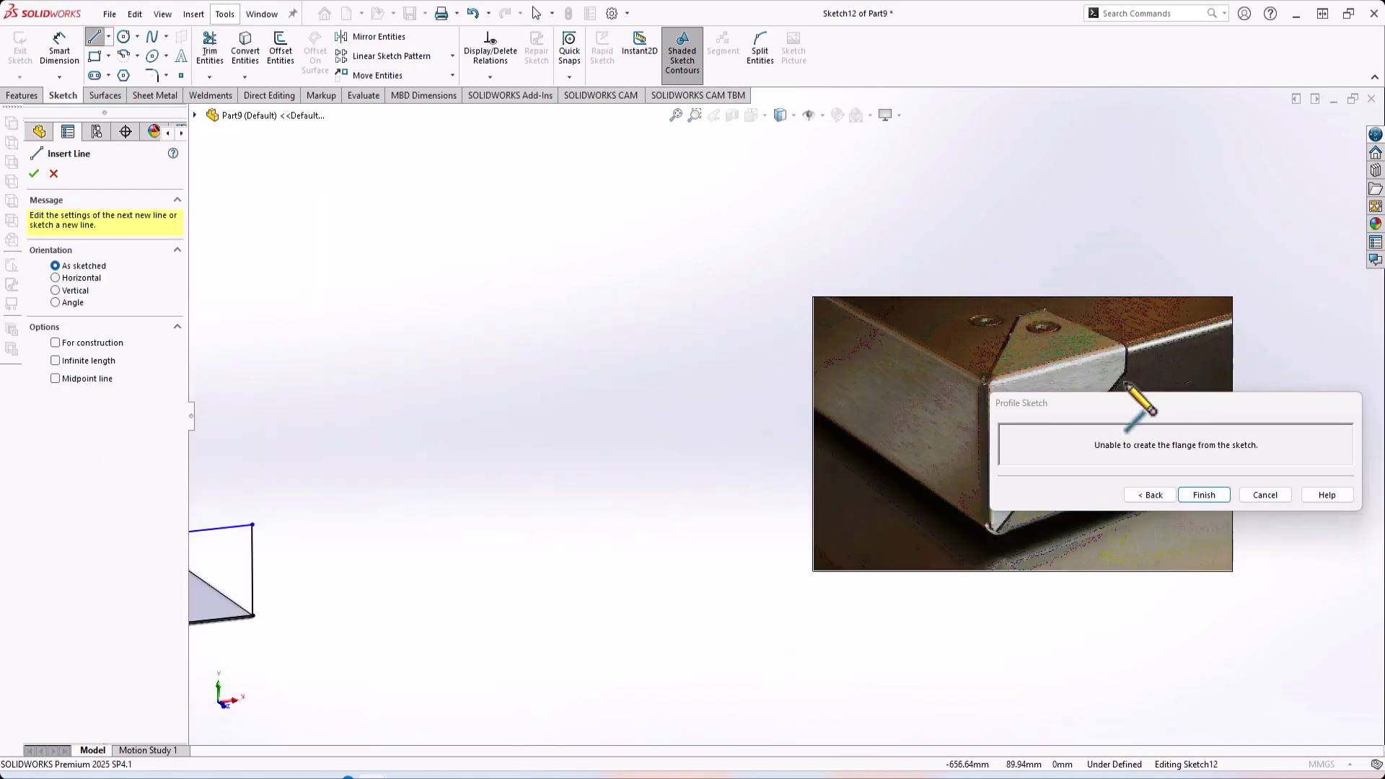
scroll(872, 484, "up", 4)
scroll(402, 482, "down", 10)
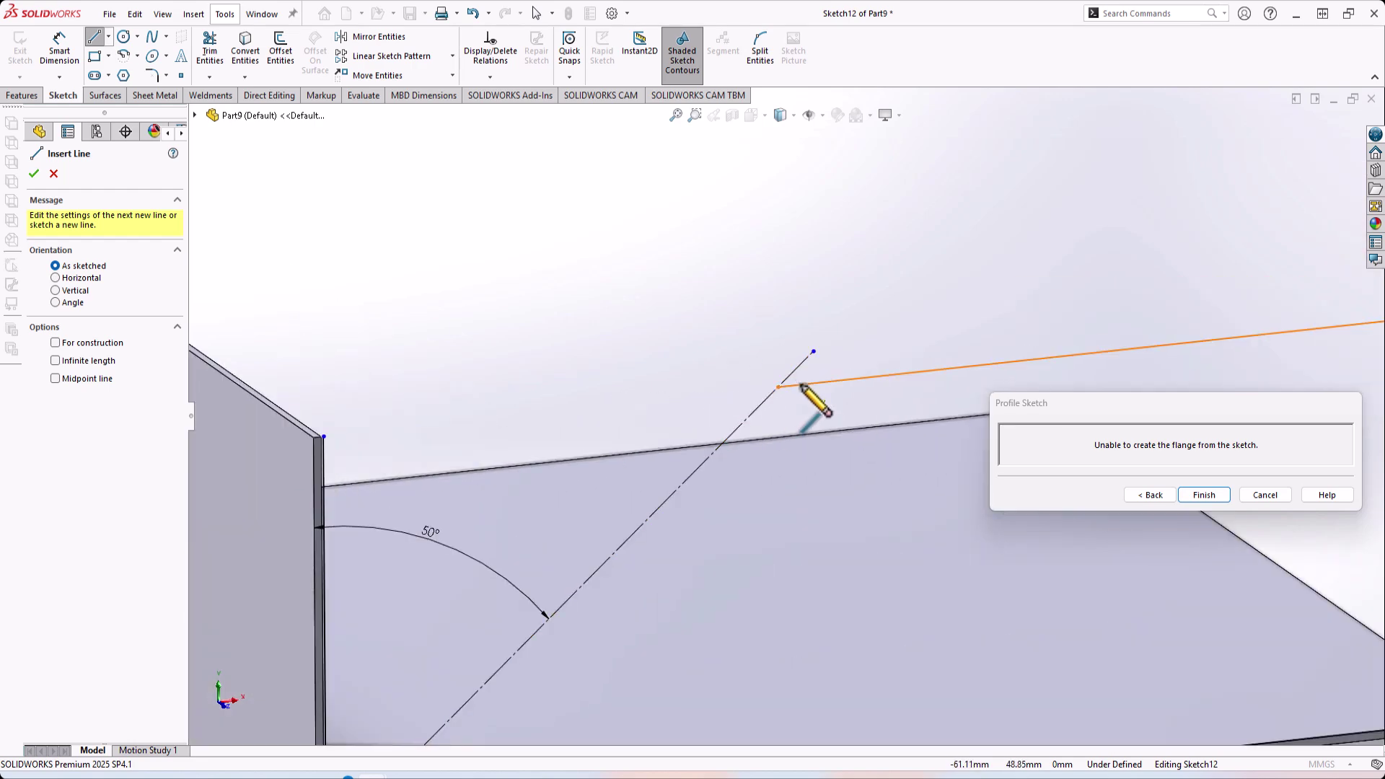
left_click(780, 388)
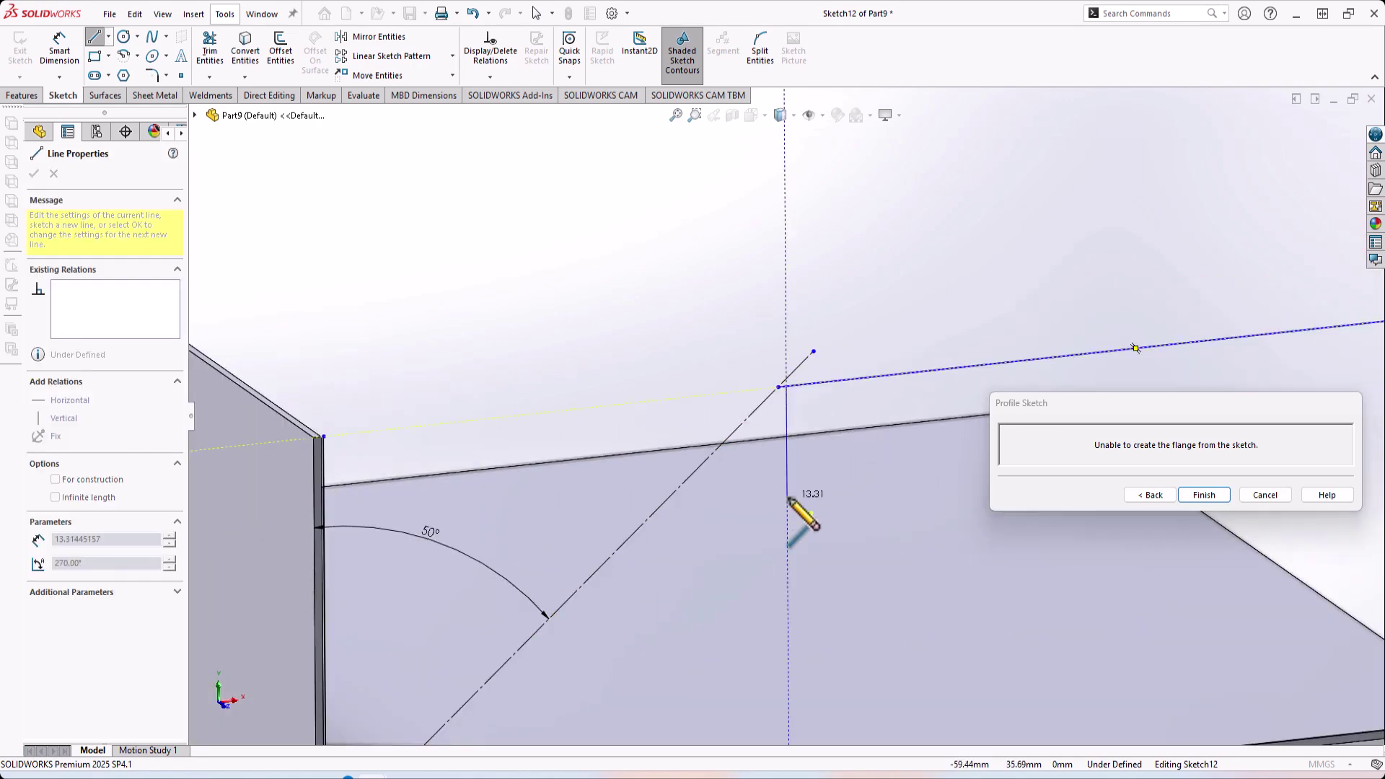
scroll(662, 667, "up", 3)
scroll(635, 559, "down", 3)
Step: Continue with a diagonal line about 69 mm long toward the bend and a vertical line about 0.27 mm long down to the base line
scroll(635, 559, "down", 4)
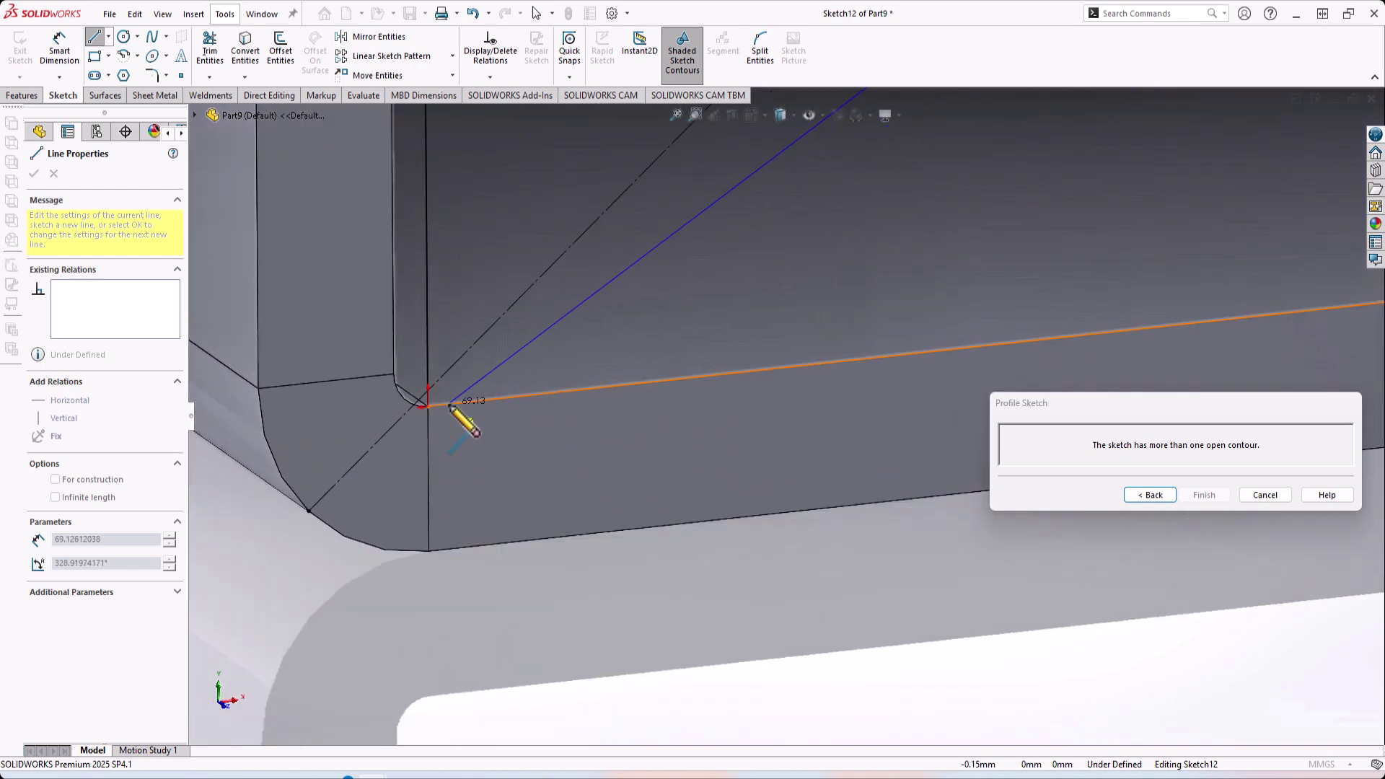
left_click(485, 360)
double_click(487, 400)
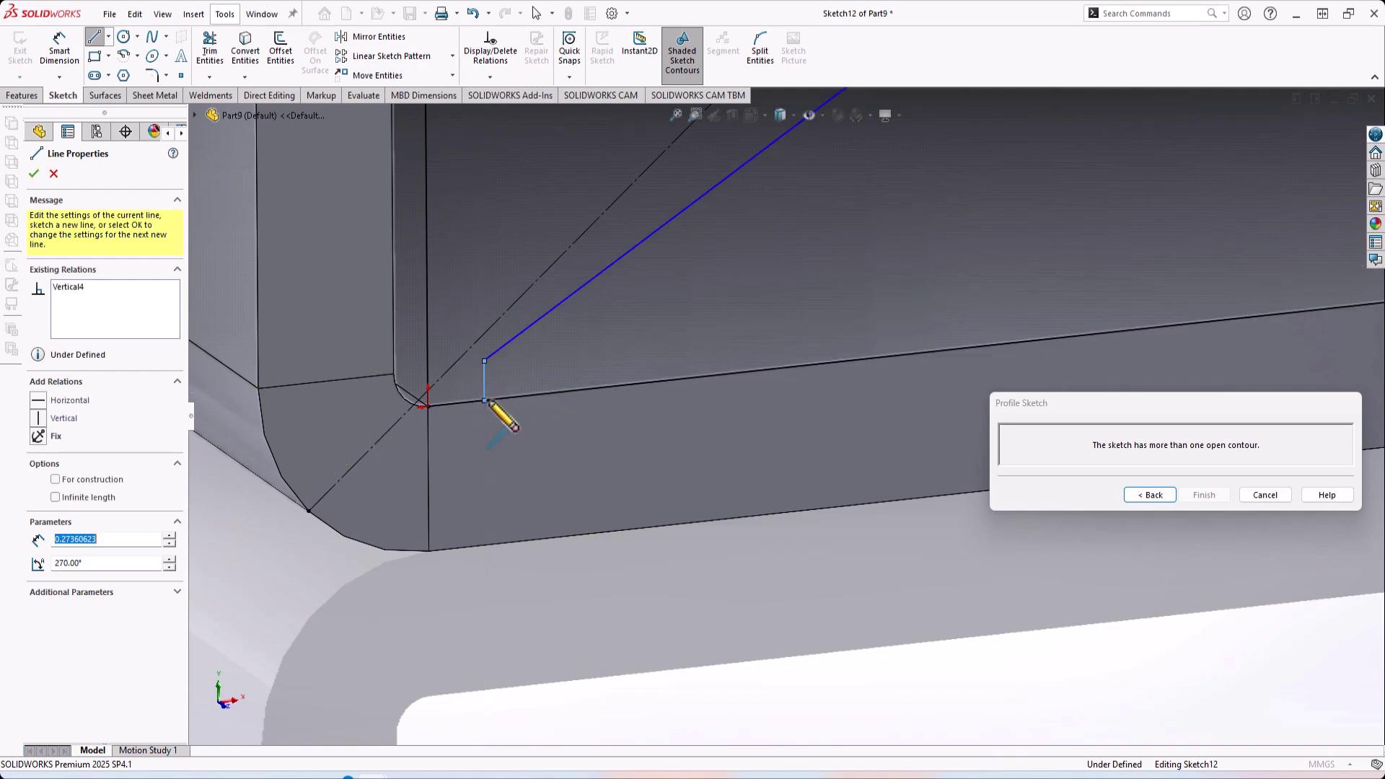
key("Escape")
Step: Make the diagonal profile line's lower endpoint horizontal with the vertex where the upright flange's inner bend arc begins
scroll(498, 375, "down", 4)
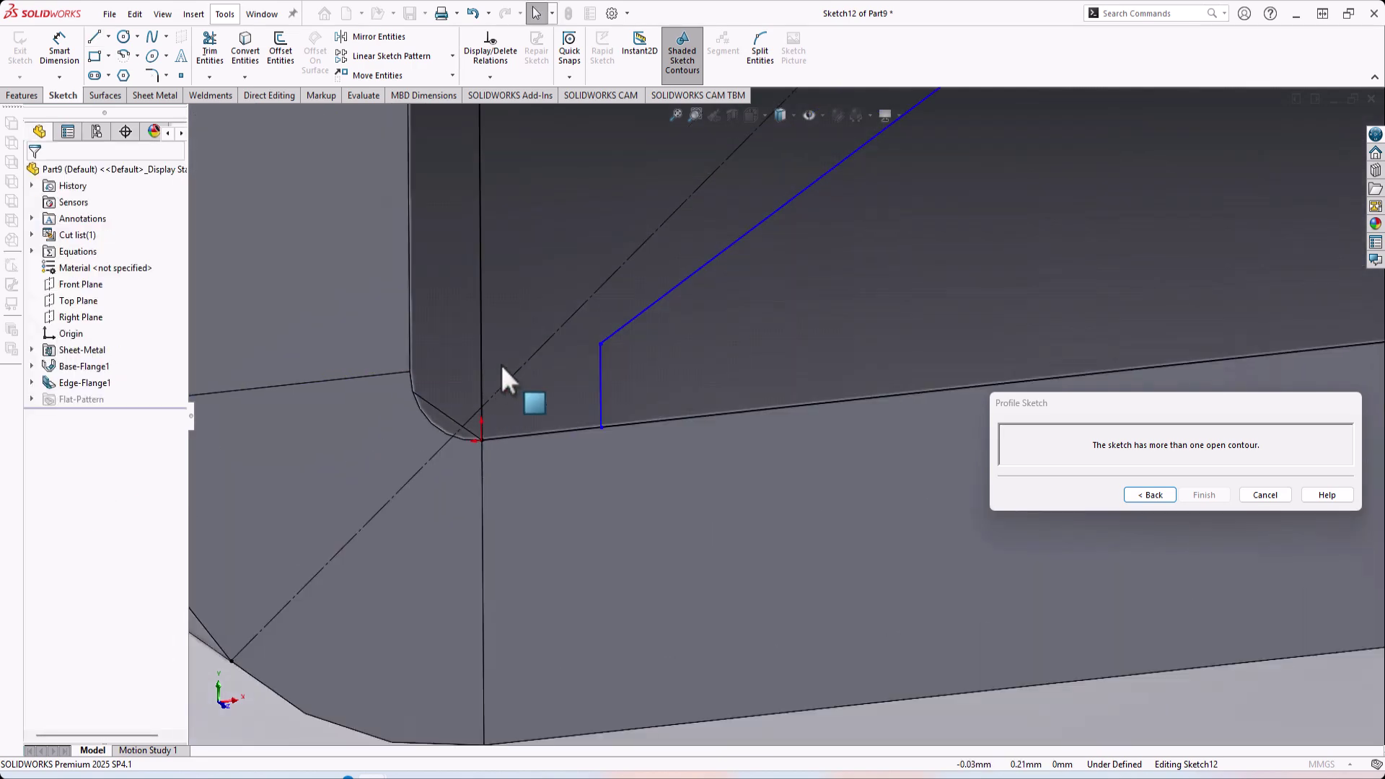
left_click(600, 345)
left_click(409, 371, "ctrl")
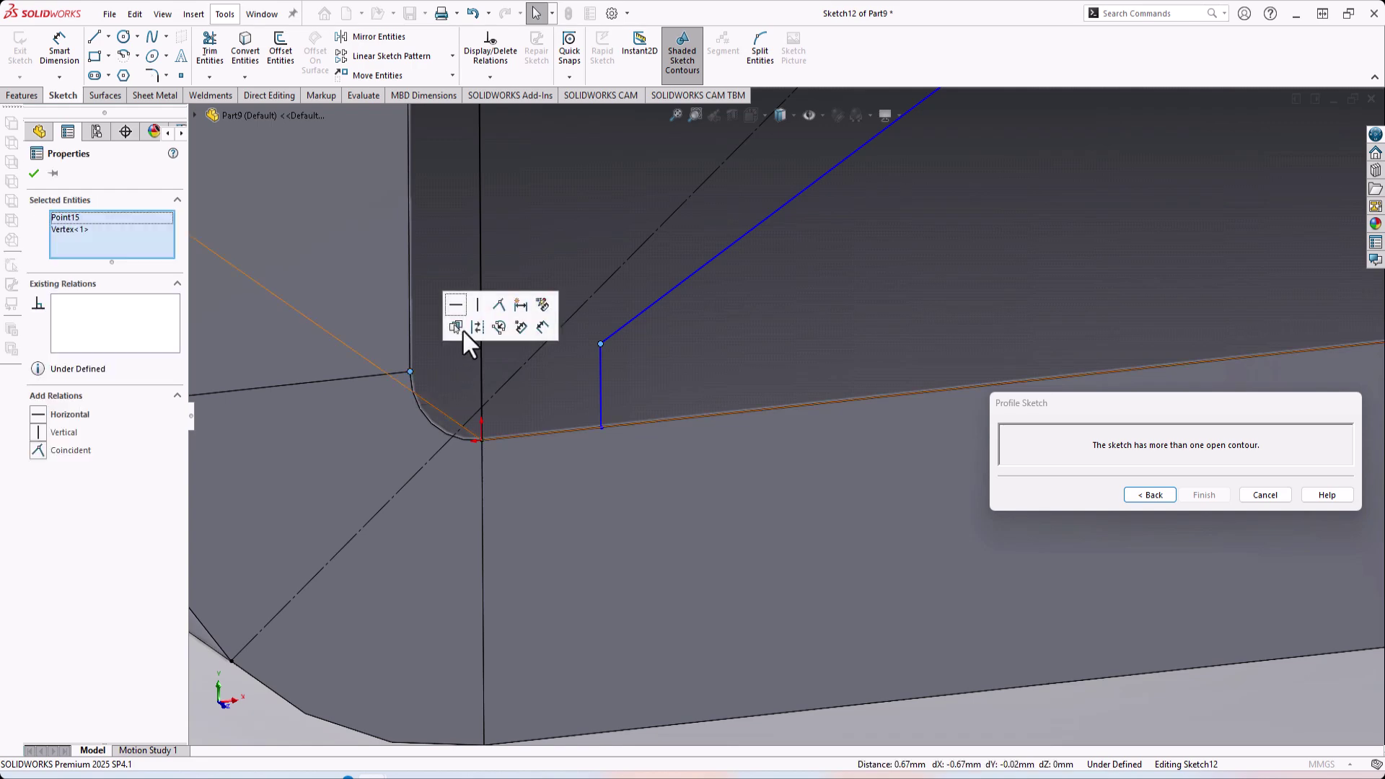
key("Escape")
scroll(775, 409, "up", 3)
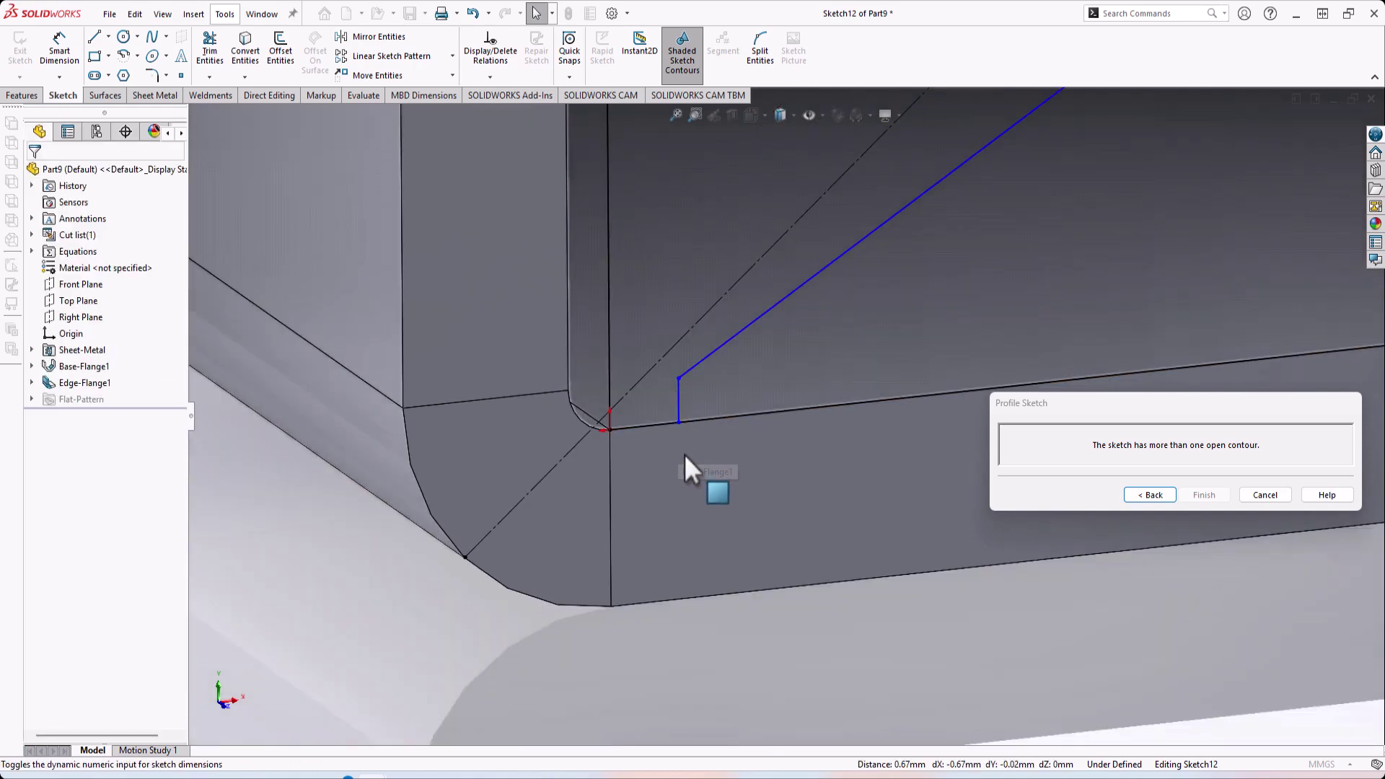
Step: Make the second flange's diagonal profile line parallel to the 50° construction line
scroll(678, 399, "down", 4)
scroll(722, 452, "up", 6)
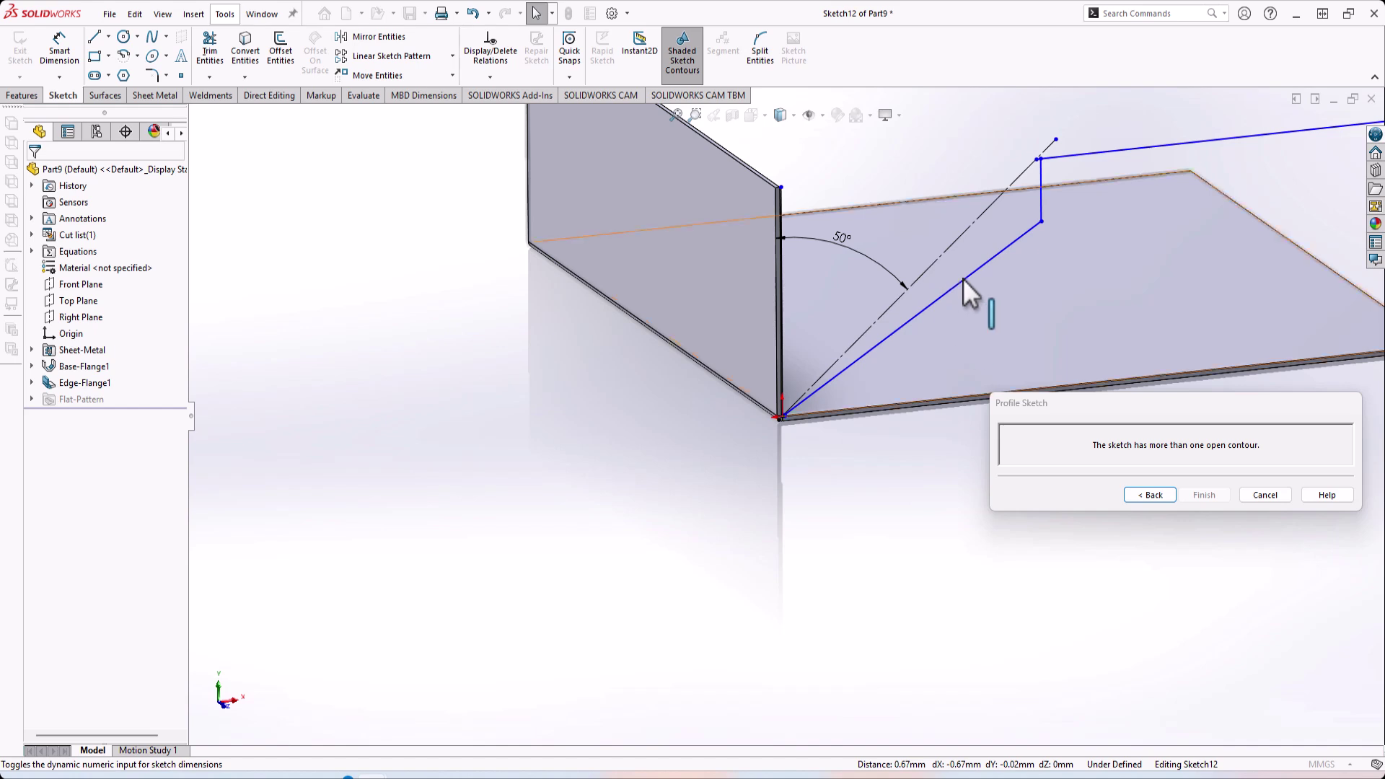
left_click(963, 278)
scroll(962, 280, "down", 3)
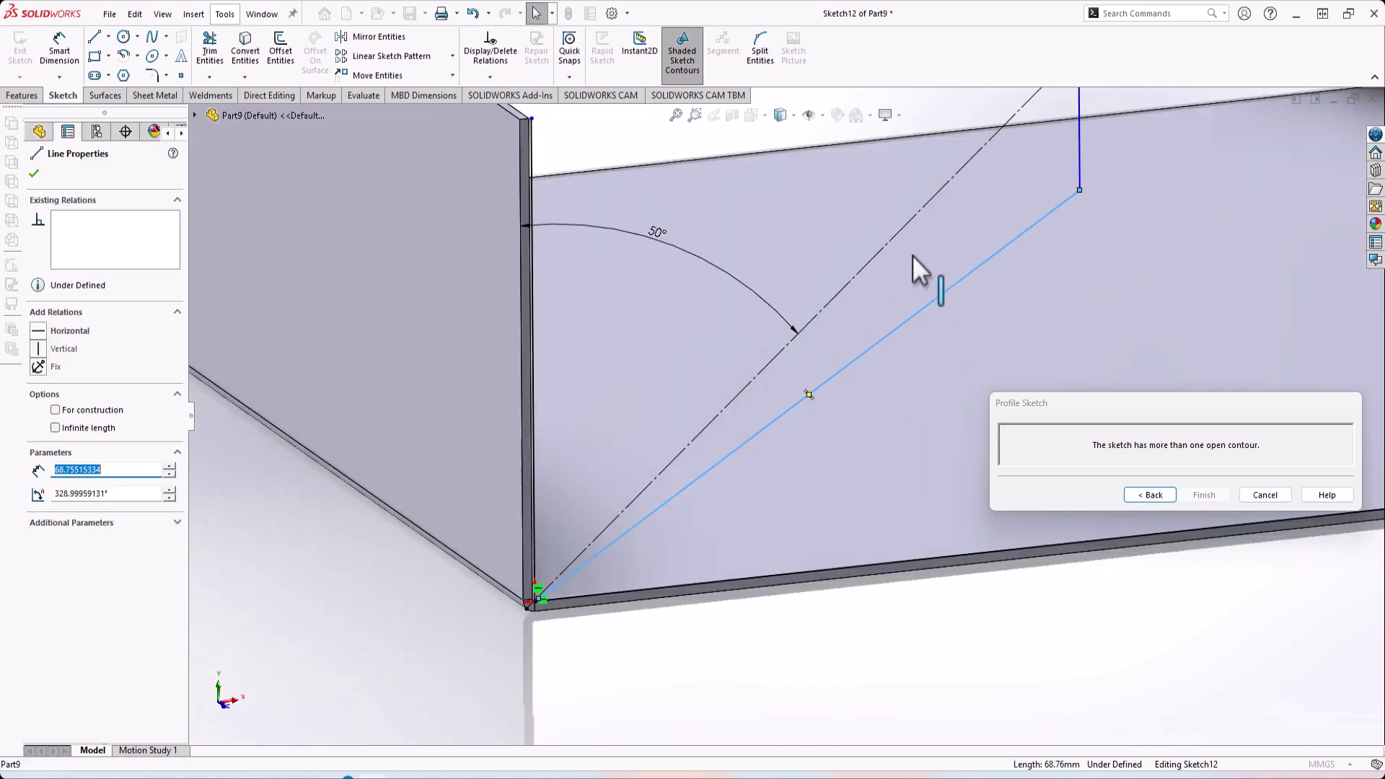
left_click(902, 229, "ctrl")
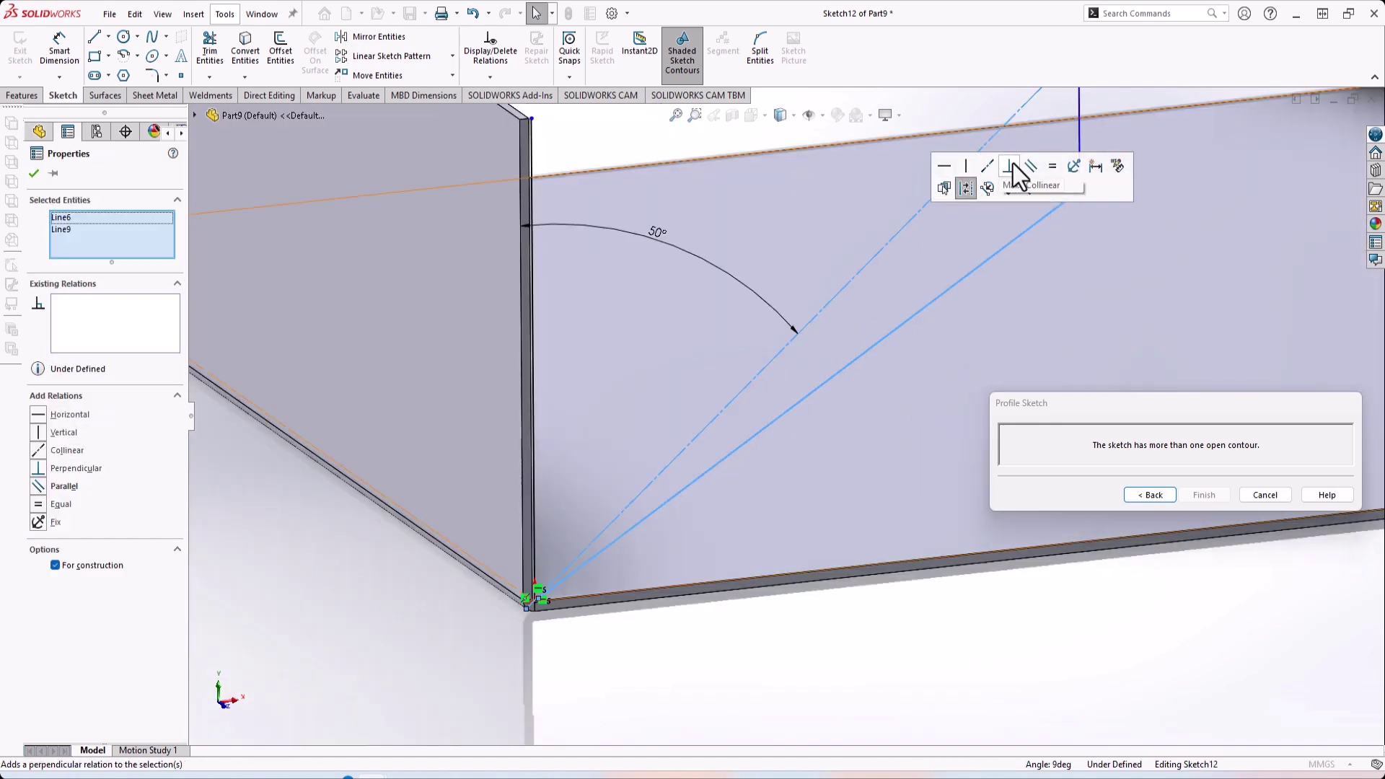
left_click(1031, 170)
scroll(810, 346, "down", 5)
scroll(750, 456, "up", 3)
key("Escape")
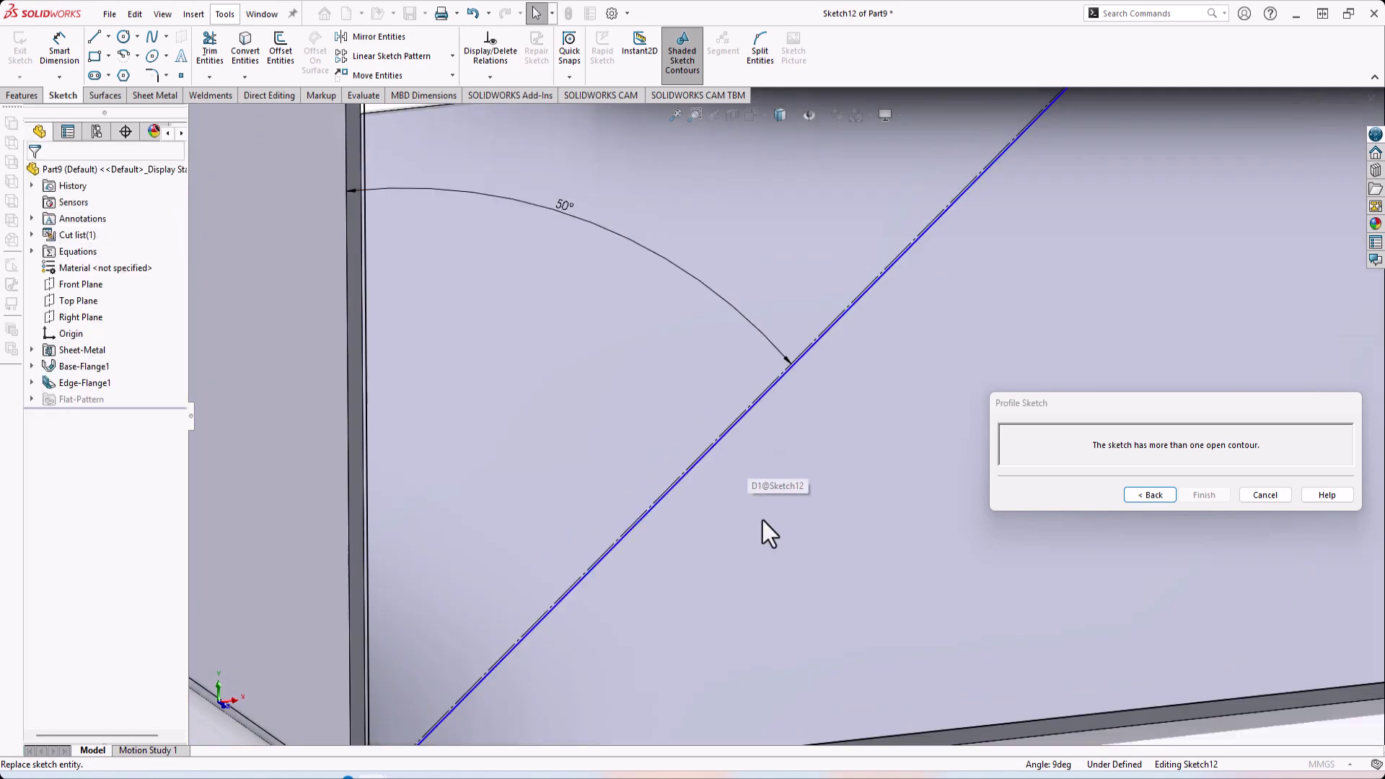
Step: Dimension the gap between the second flange's diagonal profile line and the construction line as 0.1 mm
right_click_drag(763, 520, 734, 457)
scroll(750, 417, "down", 5)
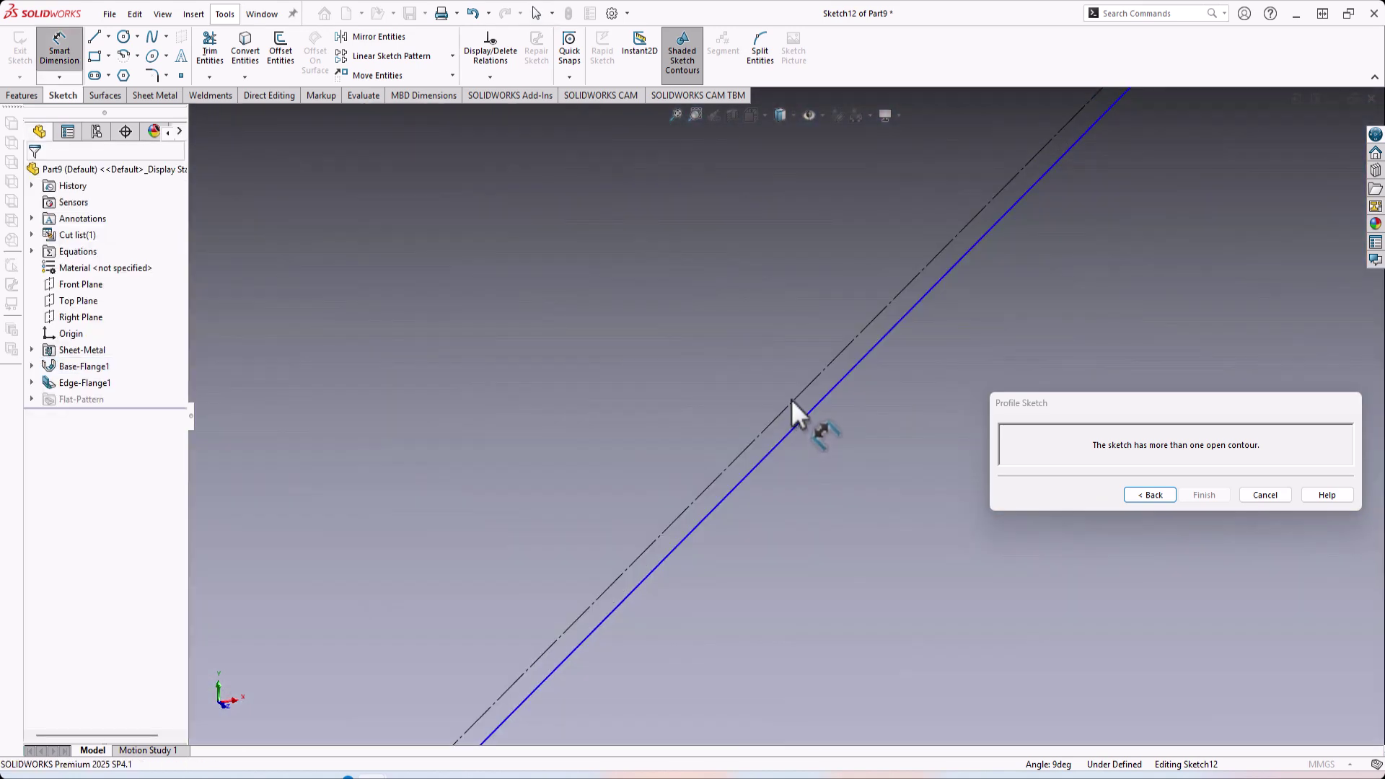
left_click(793, 401)
left_click(809, 414)
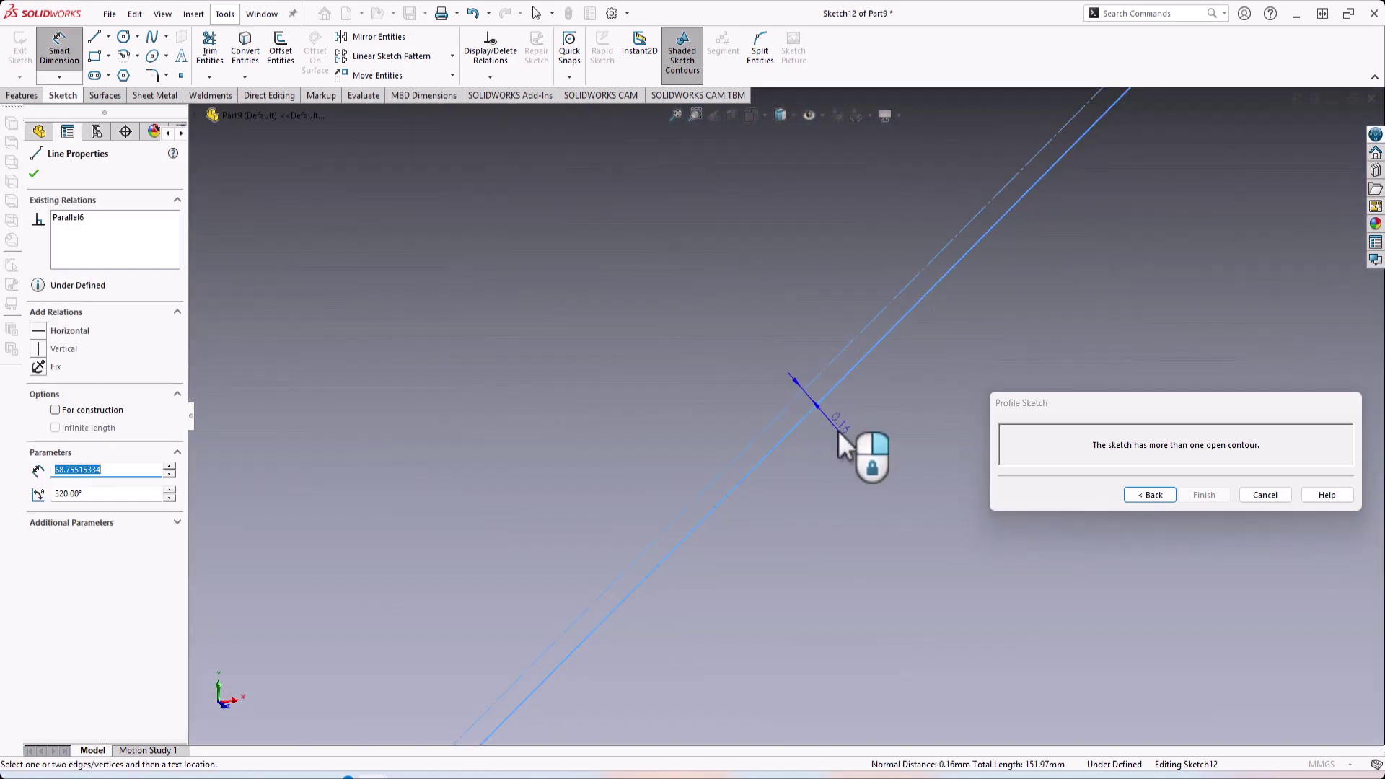
left_click(861, 463)
type("0.1")
key("Return")
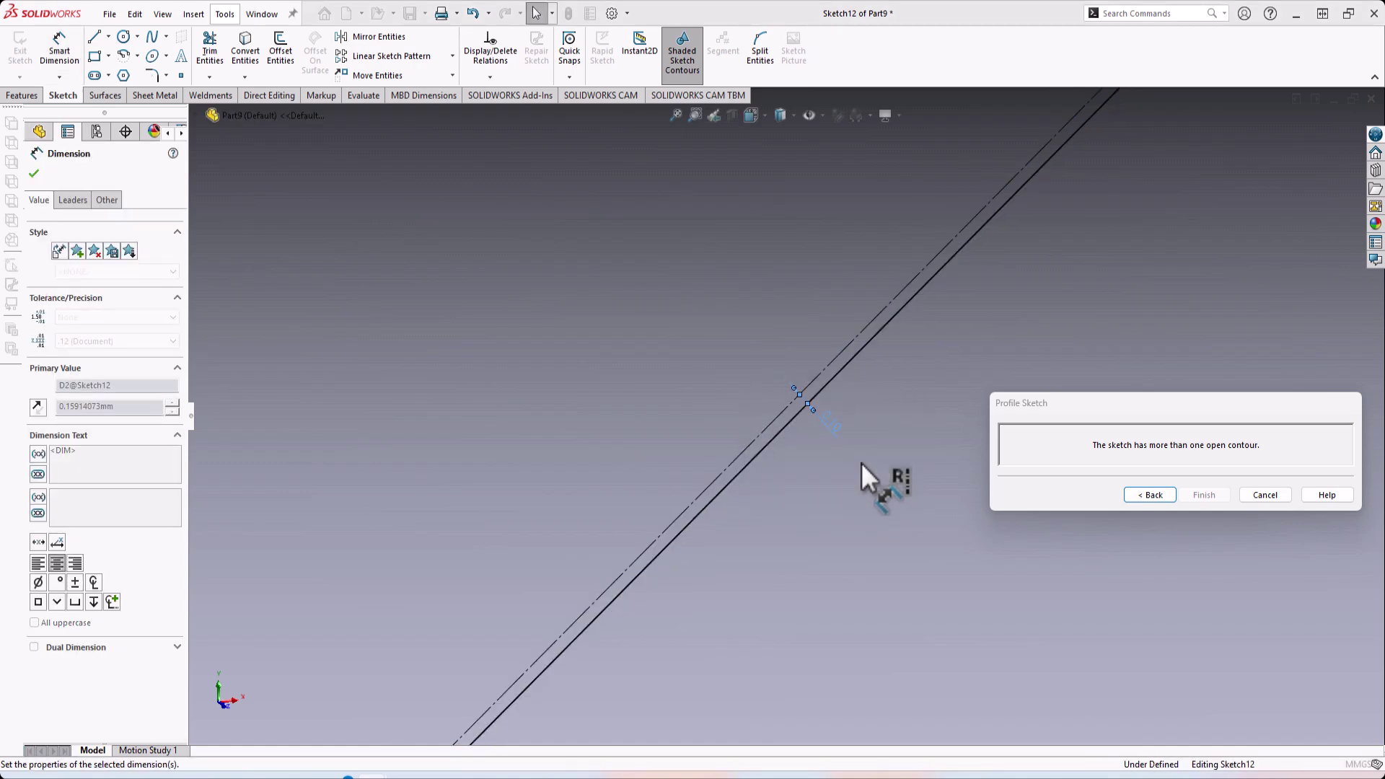
Step: Move the short vertical line at the diagonal's upper end so it runs from about Y 38.6 mm to Y 43 mm
scroll(872, 466, "up", 5)
scroll(914, 317, "down", 4)
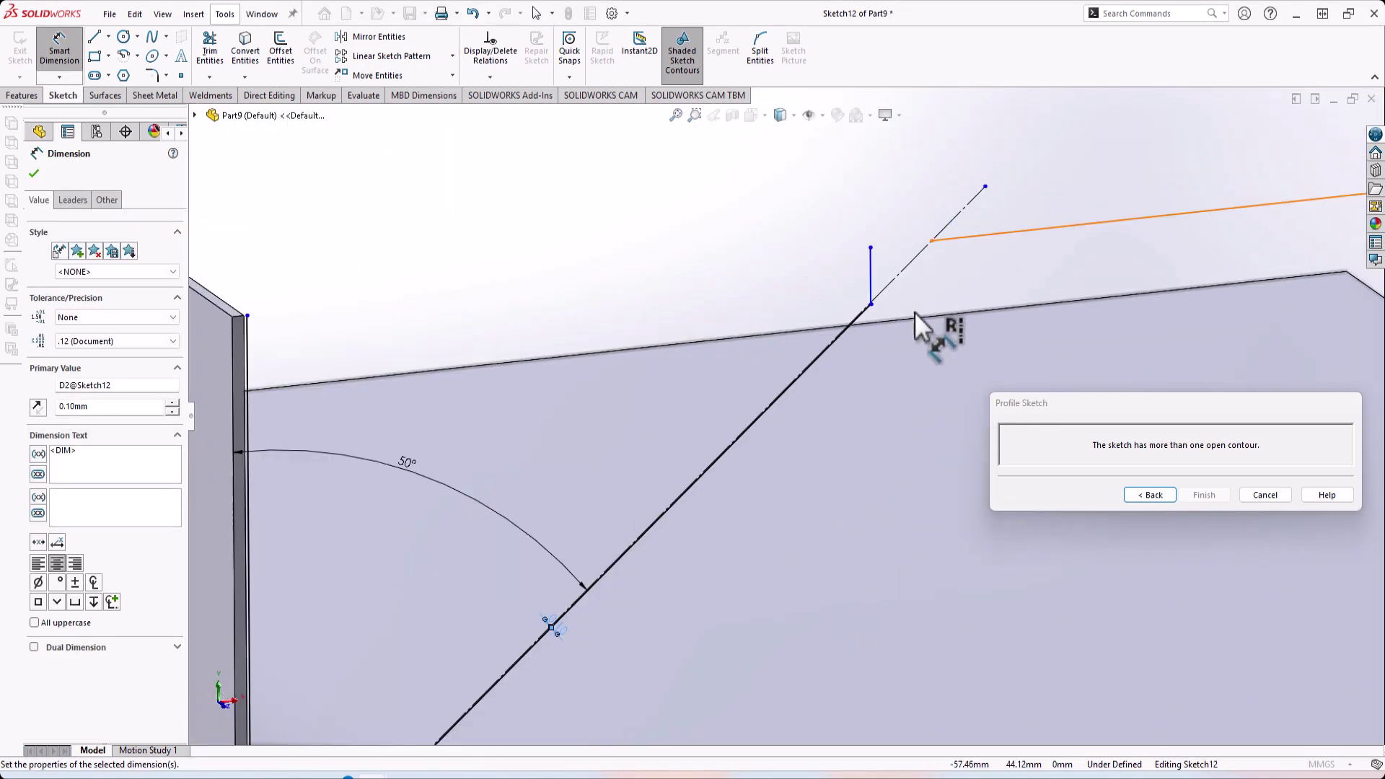
key("Escape")
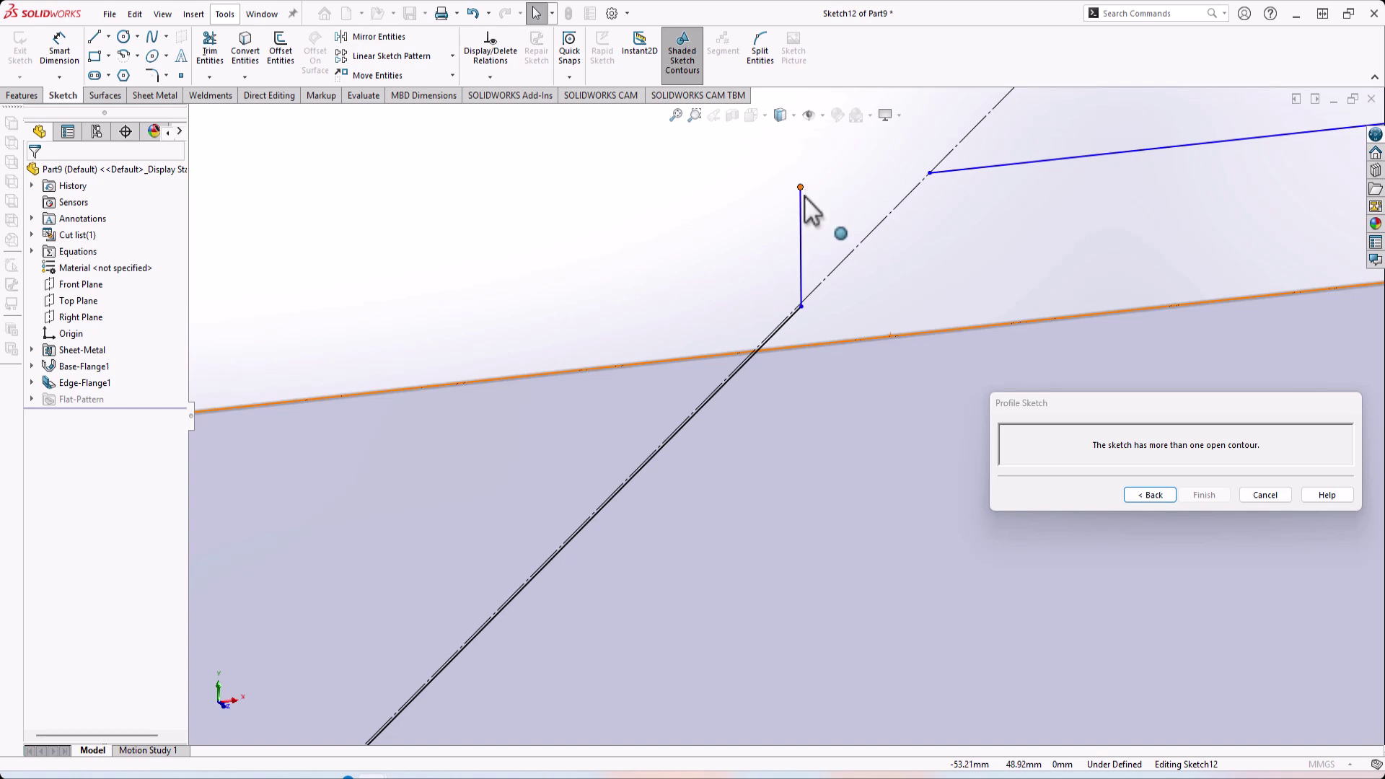
left_click_drag(802, 309, 776, 389)
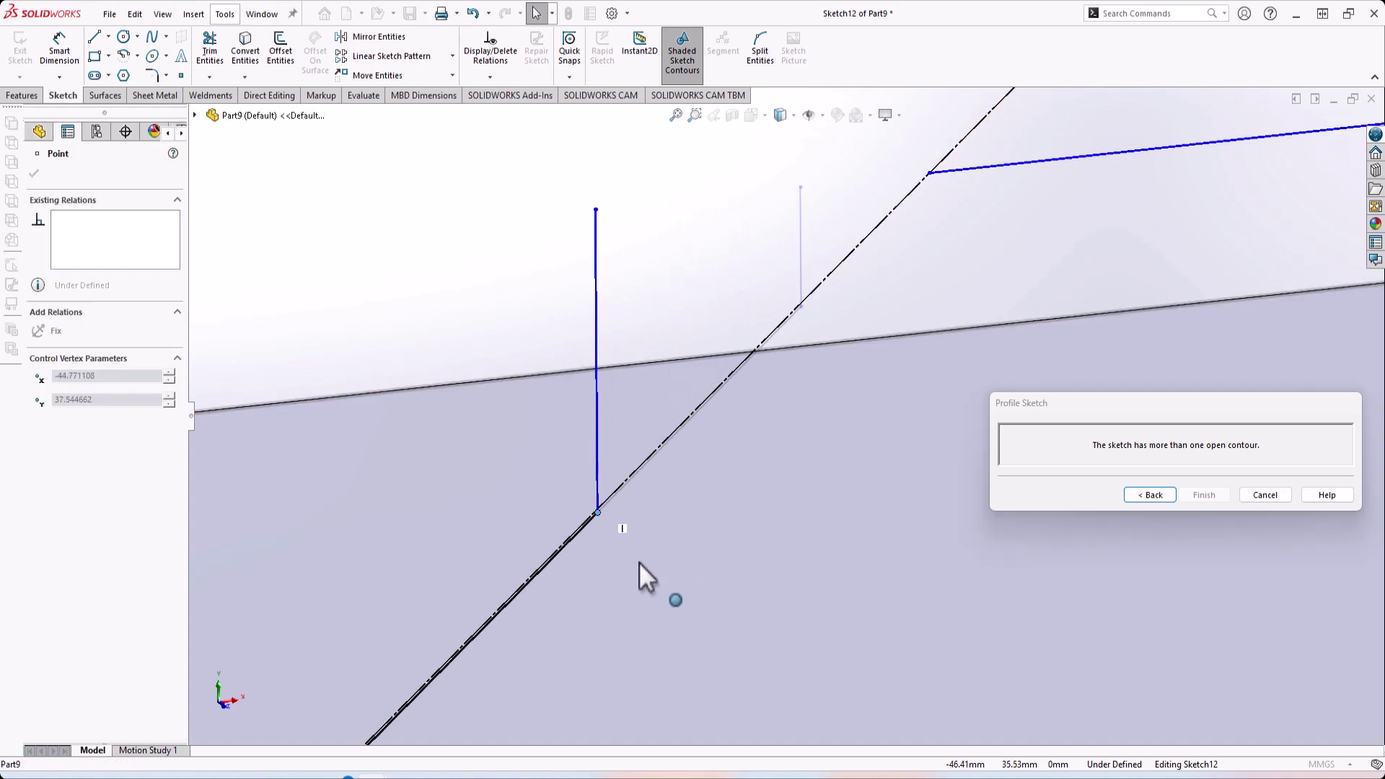
left_click_drag(639, 561, 692, 557)
scroll(710, 432, "up", 1)
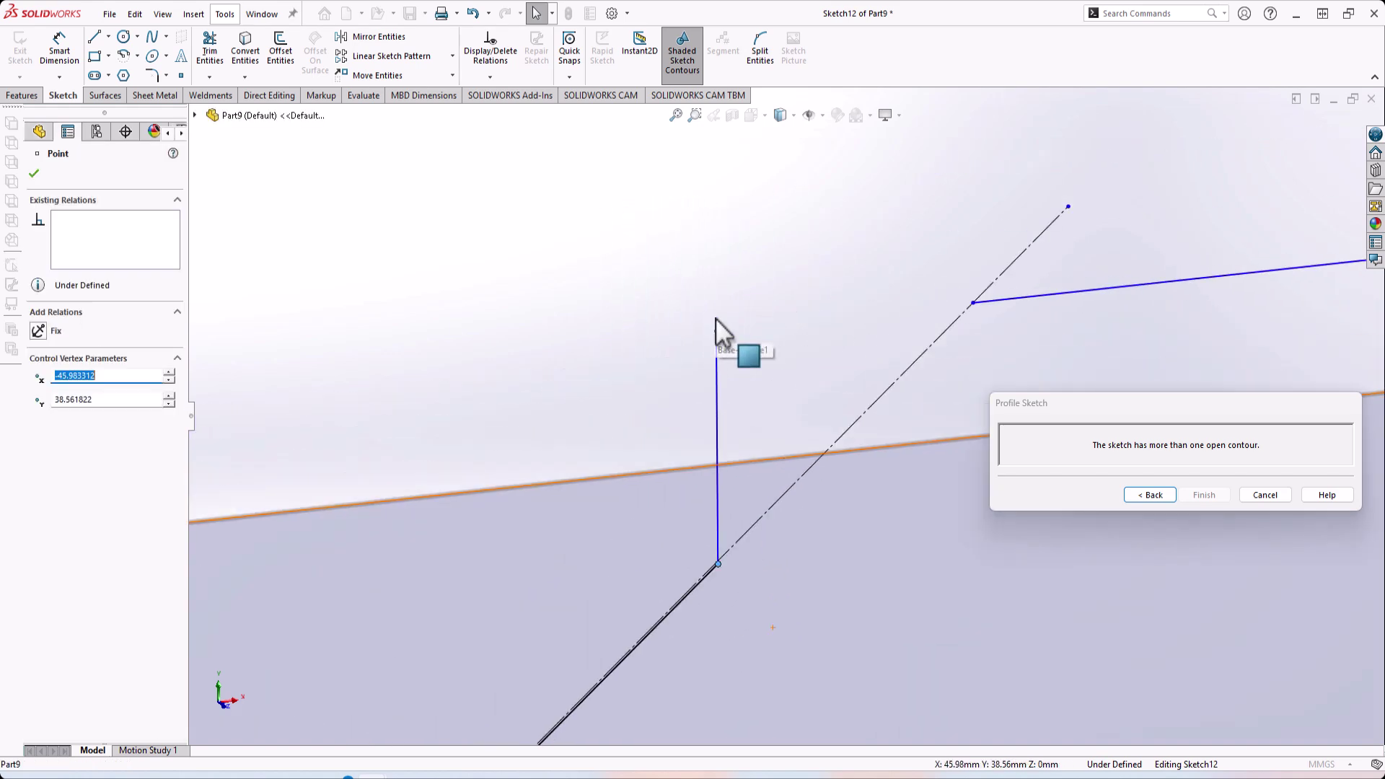
left_click_drag(719, 337, 721, 464)
middle_click_drag(750, 465, 896, 431)
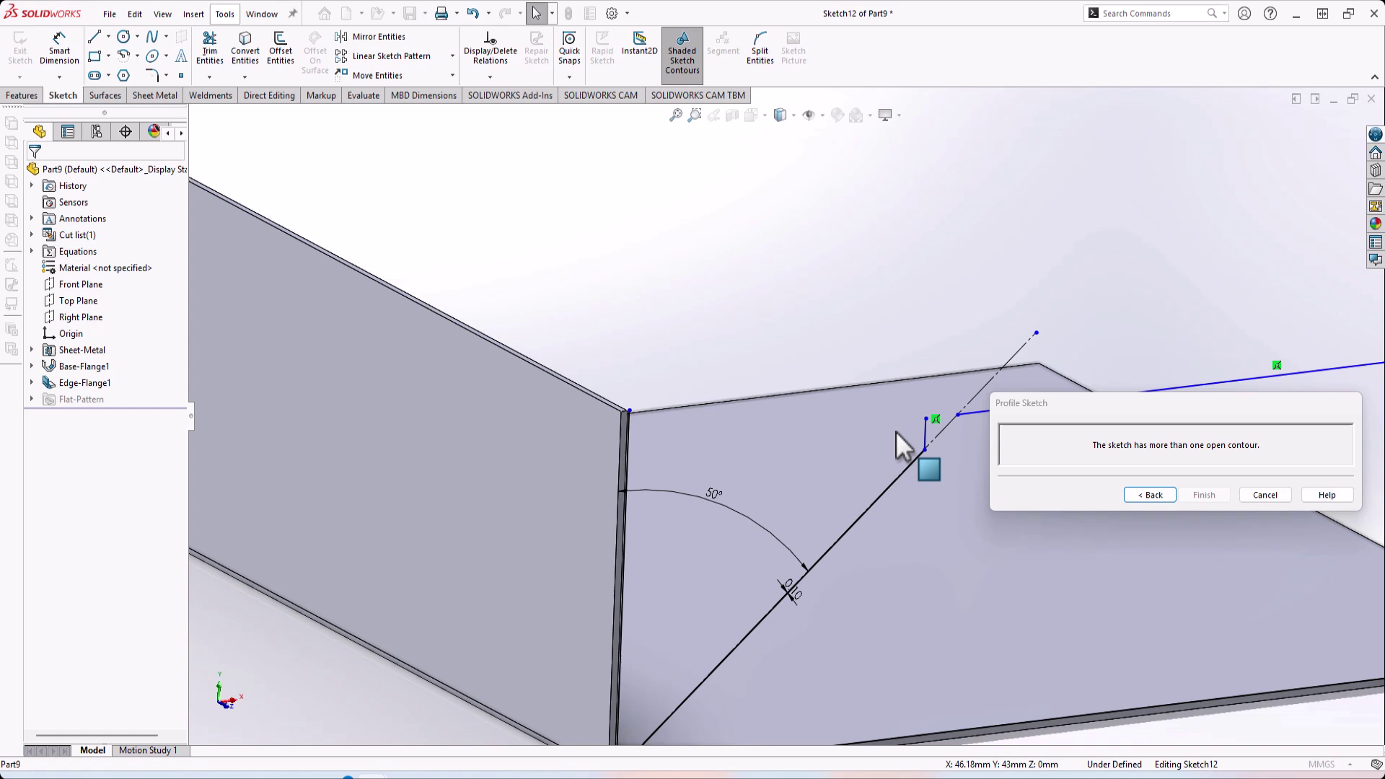
Step: Make the short vertical line's upper endpoint horizontal with the upright flange's top corner vertex
left_click(936, 420)
scroll(642, 430, "down", 2)
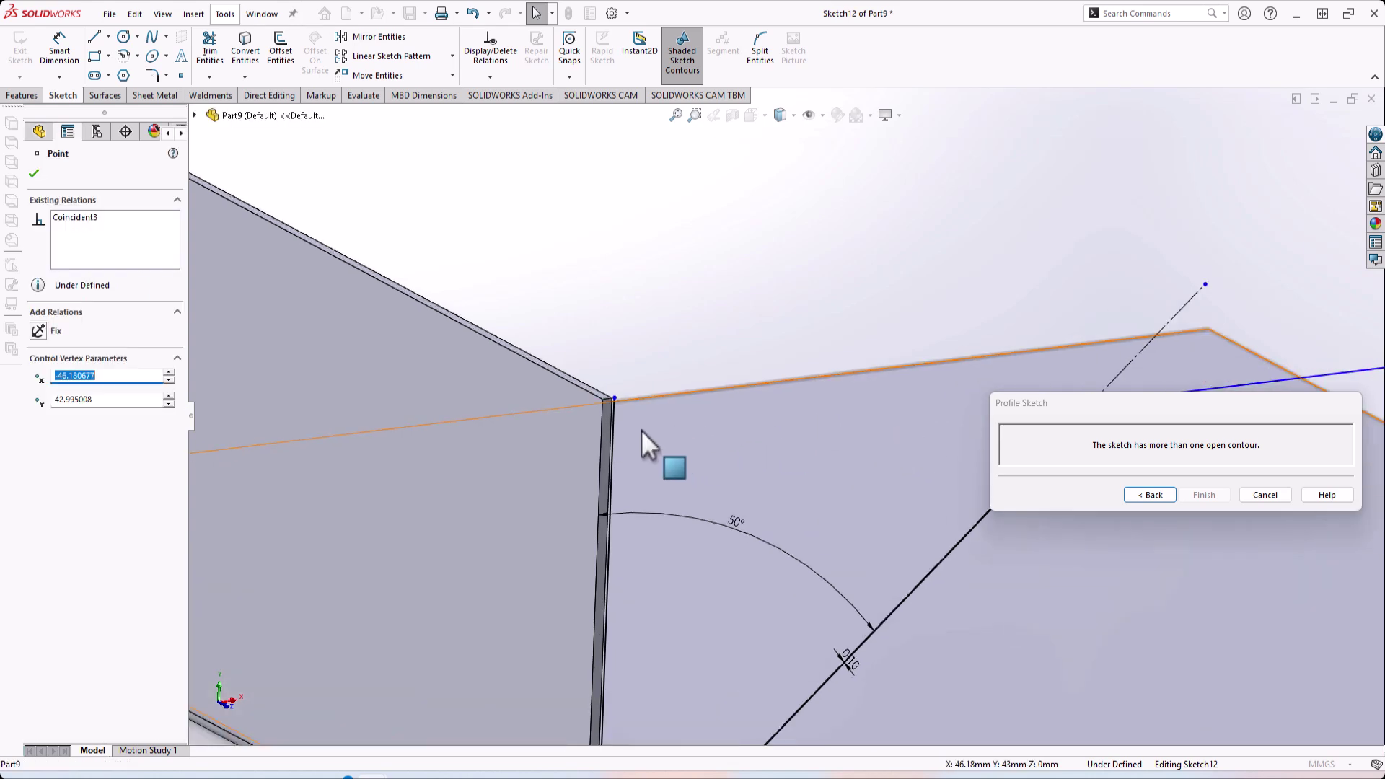
left_click(604, 398, "ctrl")
left_click(653, 332)
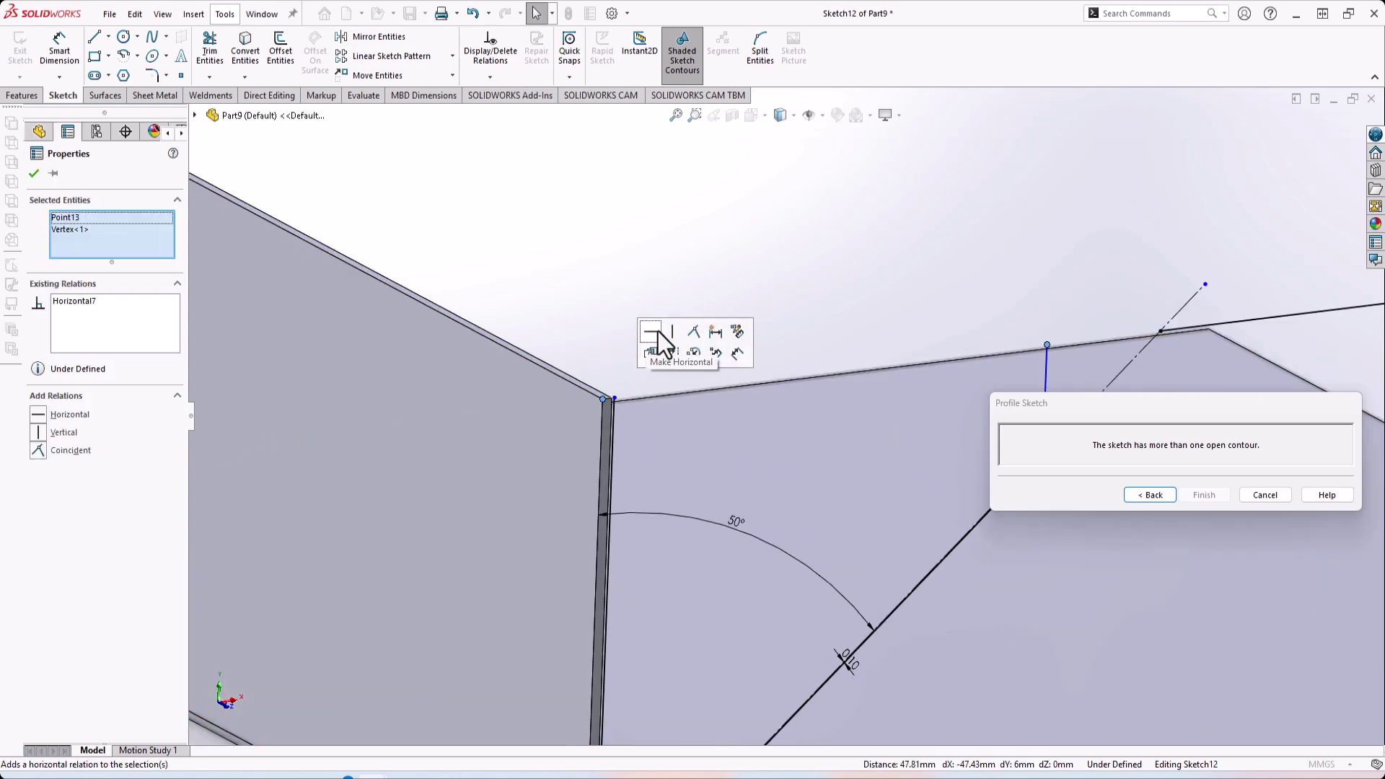
left_click(841, 280)
Step: Dimension the horizontal distance from the upright flange's outer vertical edge to the short vertical line's upper endpoint as 50.2 mm
right_click_drag(841, 279, 871, 201)
scroll(655, 346, "down", 3)
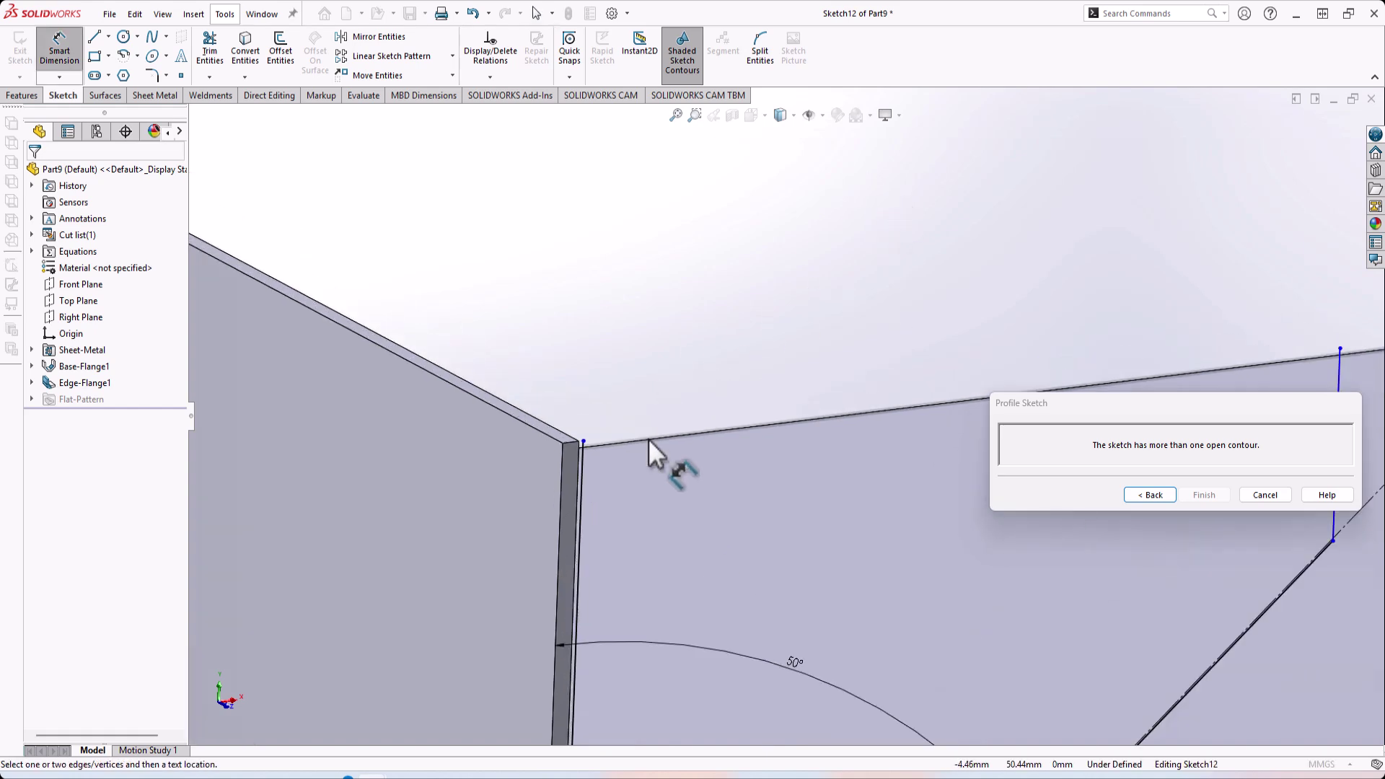
left_click(564, 479)
scroll(967, 316, "up", 6)
scroll(1003, 346, "down", 4)
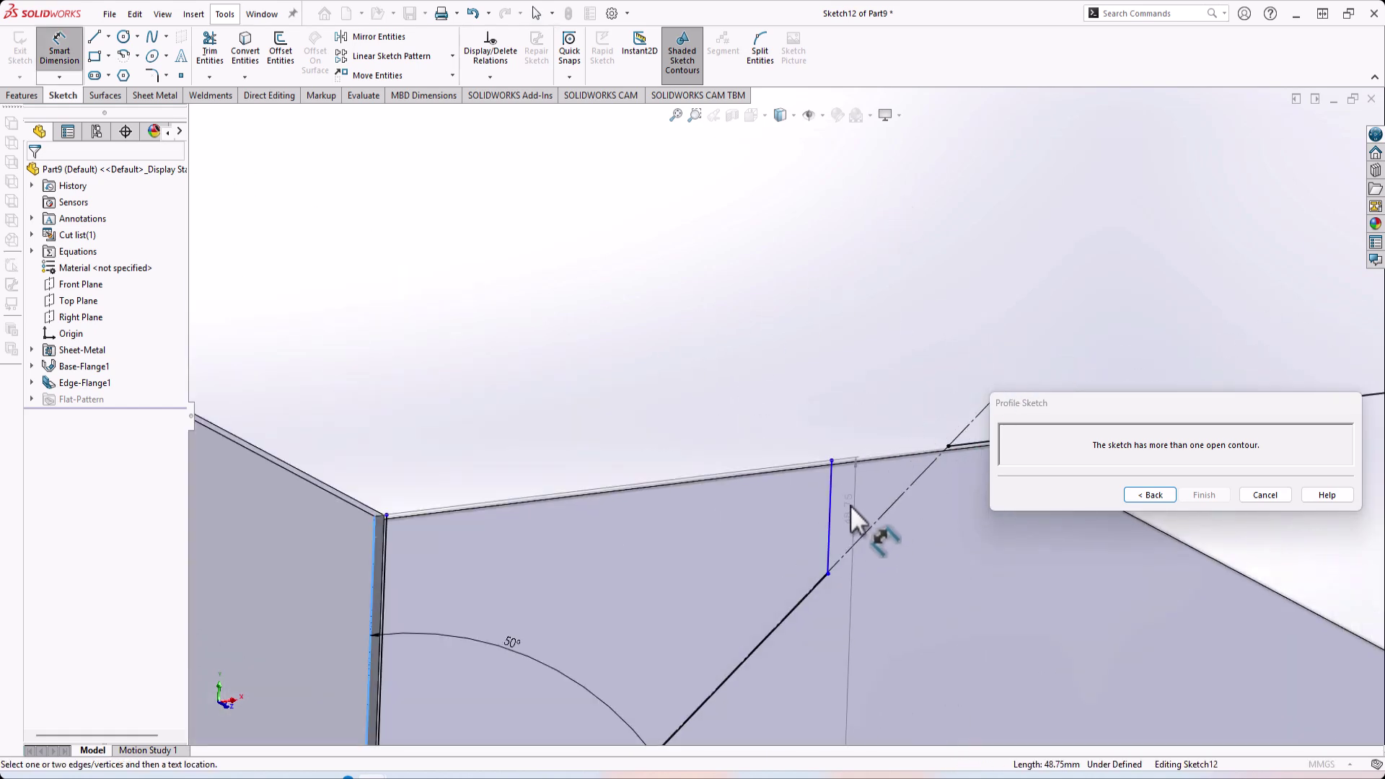
left_click(832, 460)
left_click(719, 393)
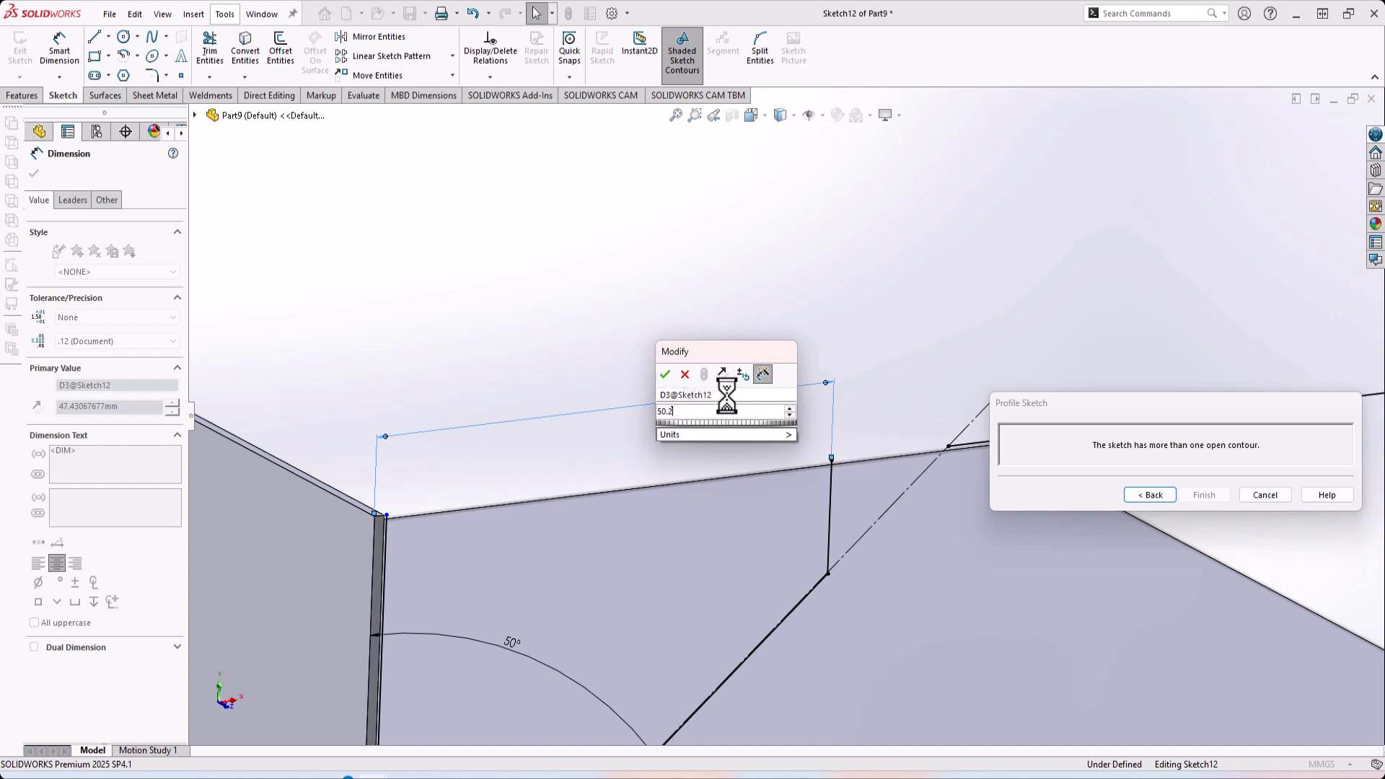
key("Return")
scroll(1023, 548, "up", 3)
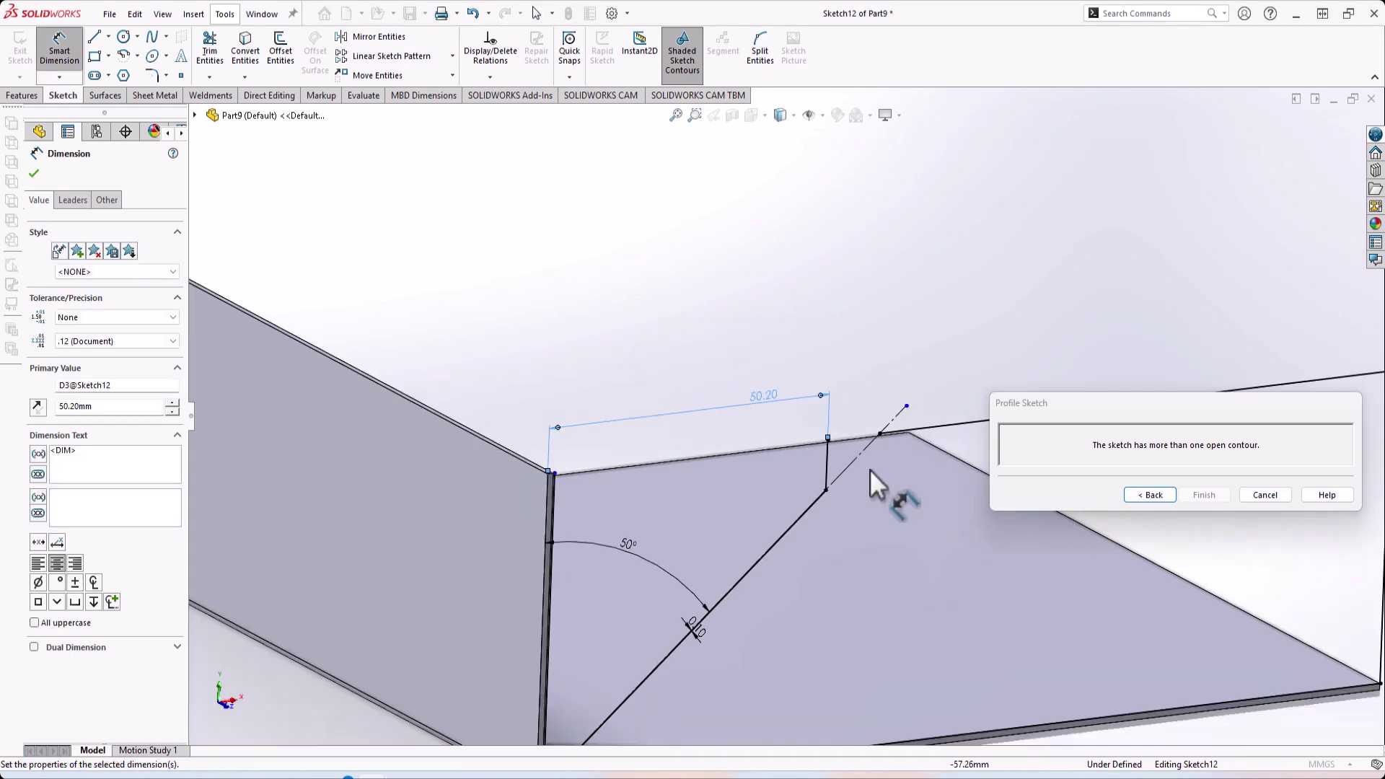
Step: Extend the second flange profile's top line to meet the upper endpoint of the short vertical line
scroll(832, 454, "down", 8)
key("Escape")
left_click(1094, 337)
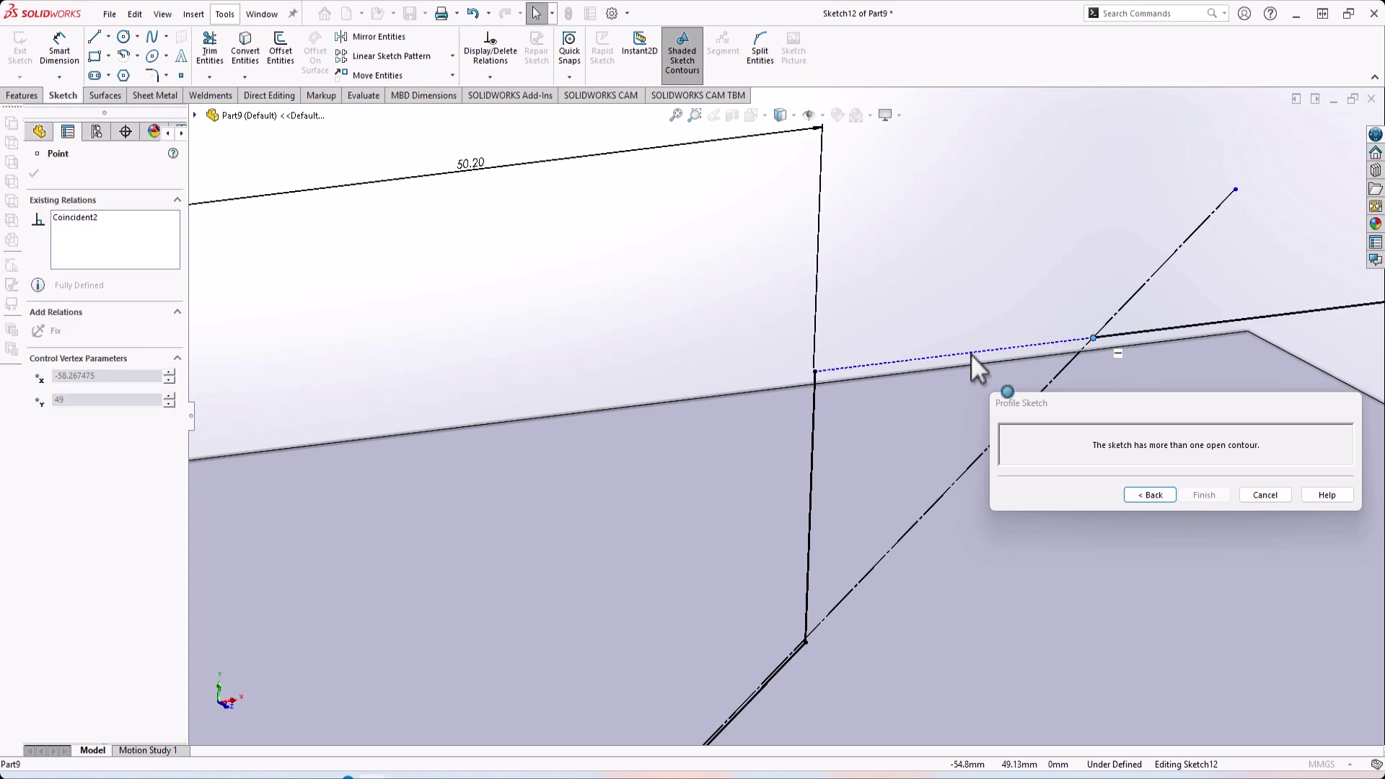
left_click(212, 77)
left_click(234, 112)
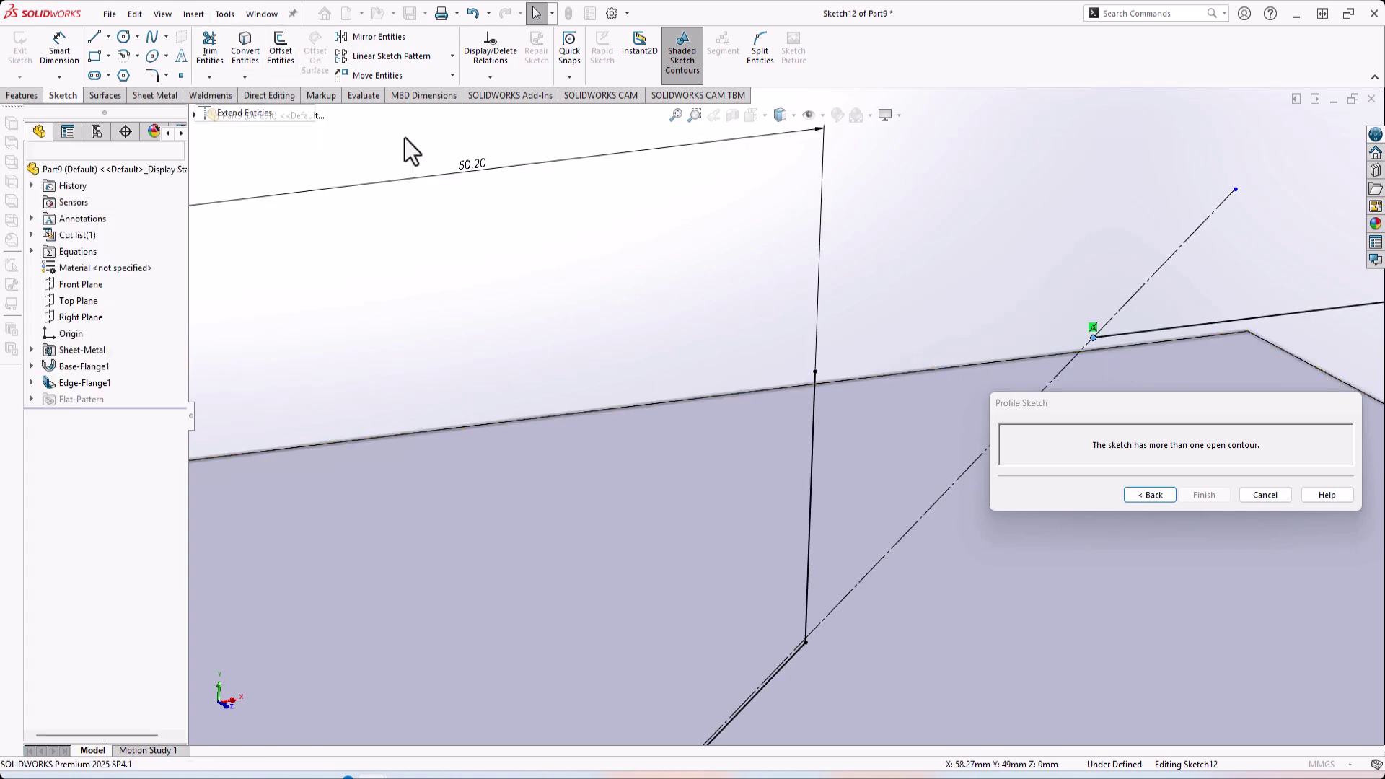
left_click(1139, 333)
scroll(829, 465, "up", 8)
scroll(757, 588, "down", 4)
key("Escape")
scroll(682, 516, "up", 4)
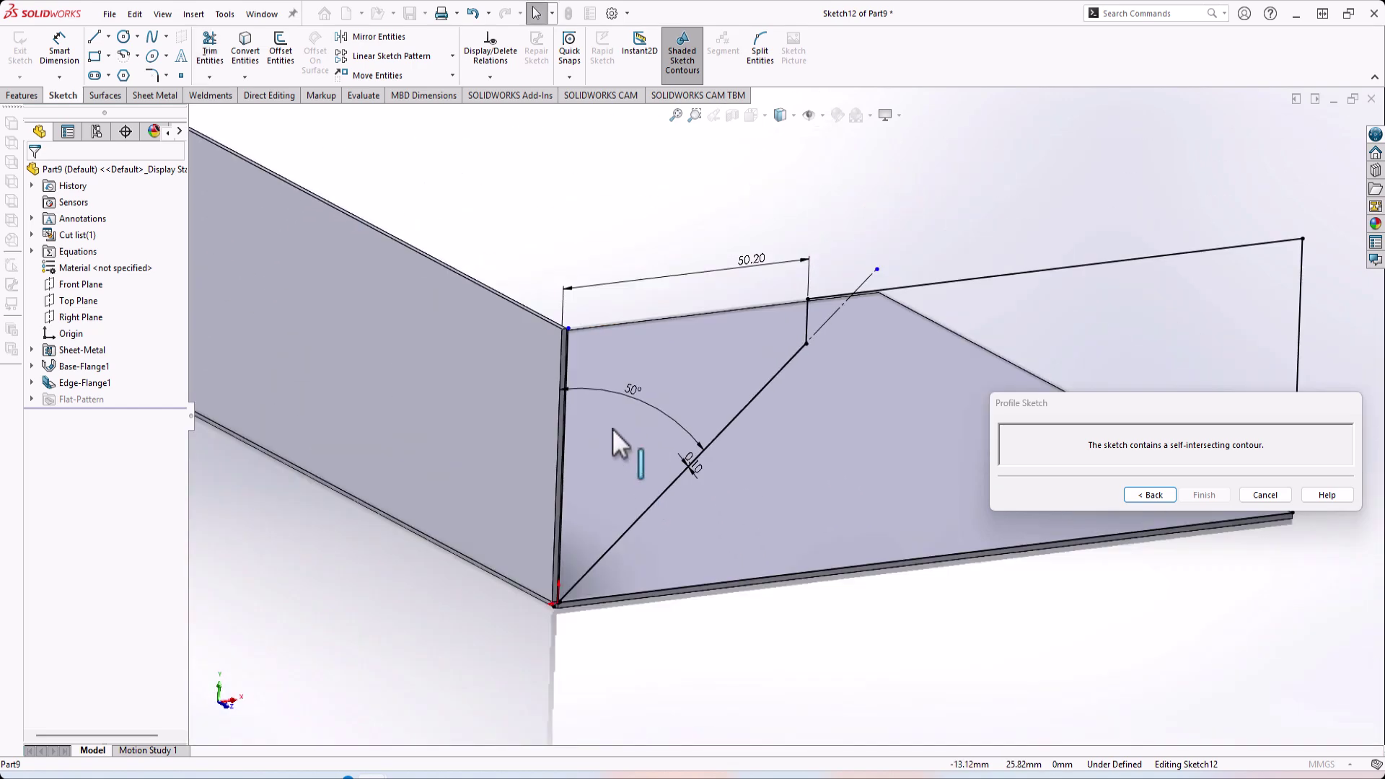
Step: Trim the two leftover profile segments beside the inner bend arc at the lower corner of the diagonal
scroll(540, 382, "down", 4)
left_click(211, 49)
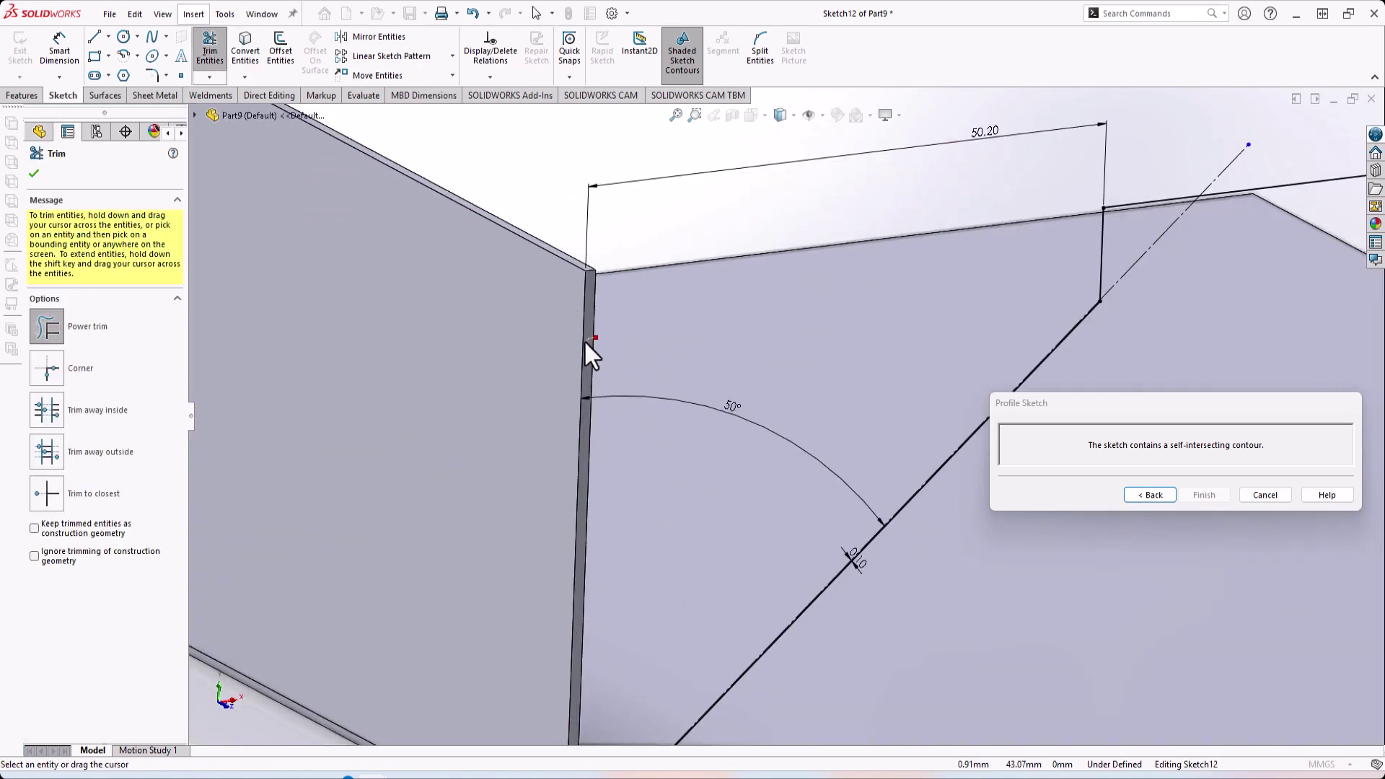
scroll(661, 461, "up", 5)
scroll(743, 551, "down", 16)
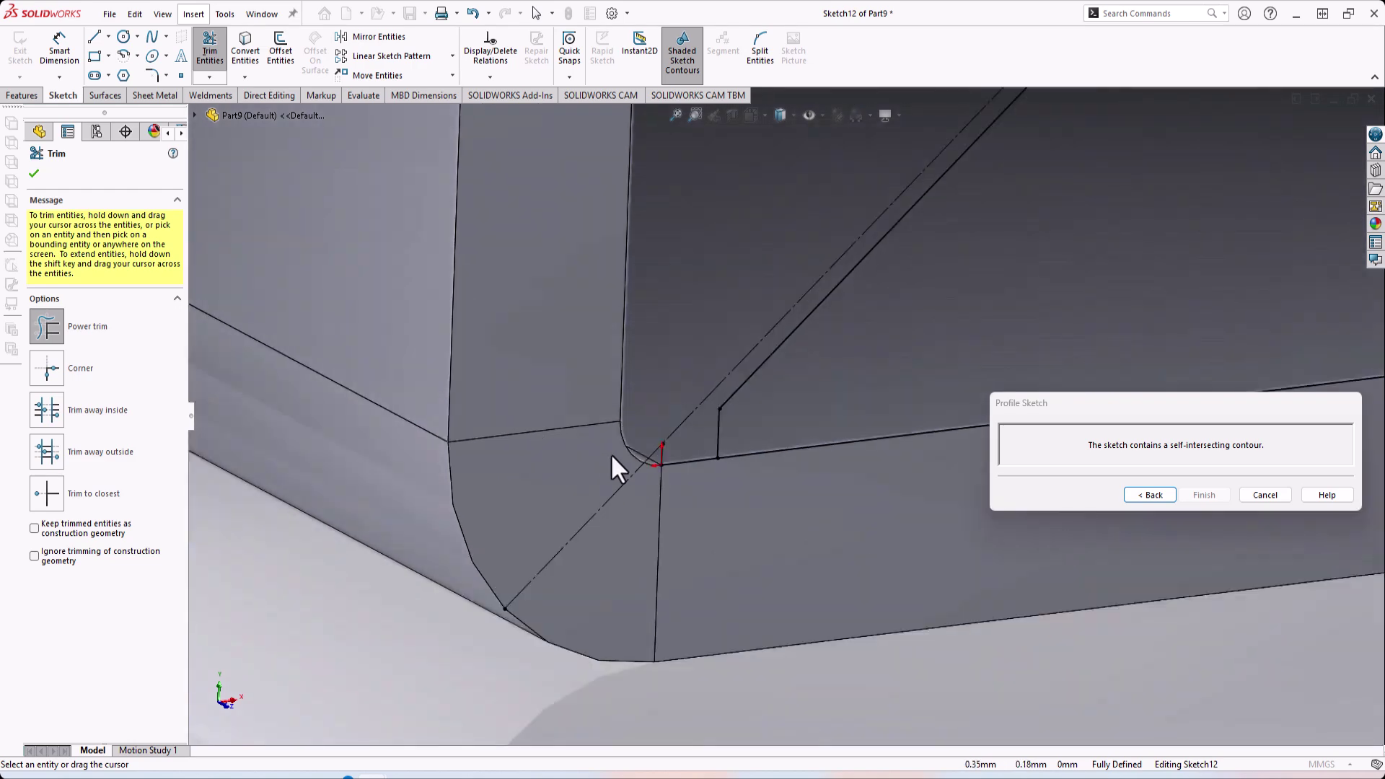
scroll(610, 453, "down", 6)
scroll(833, 543, "up", 4)
left_click_drag(851, 429, 846, 430)
scroll(850, 430, "down", 4)
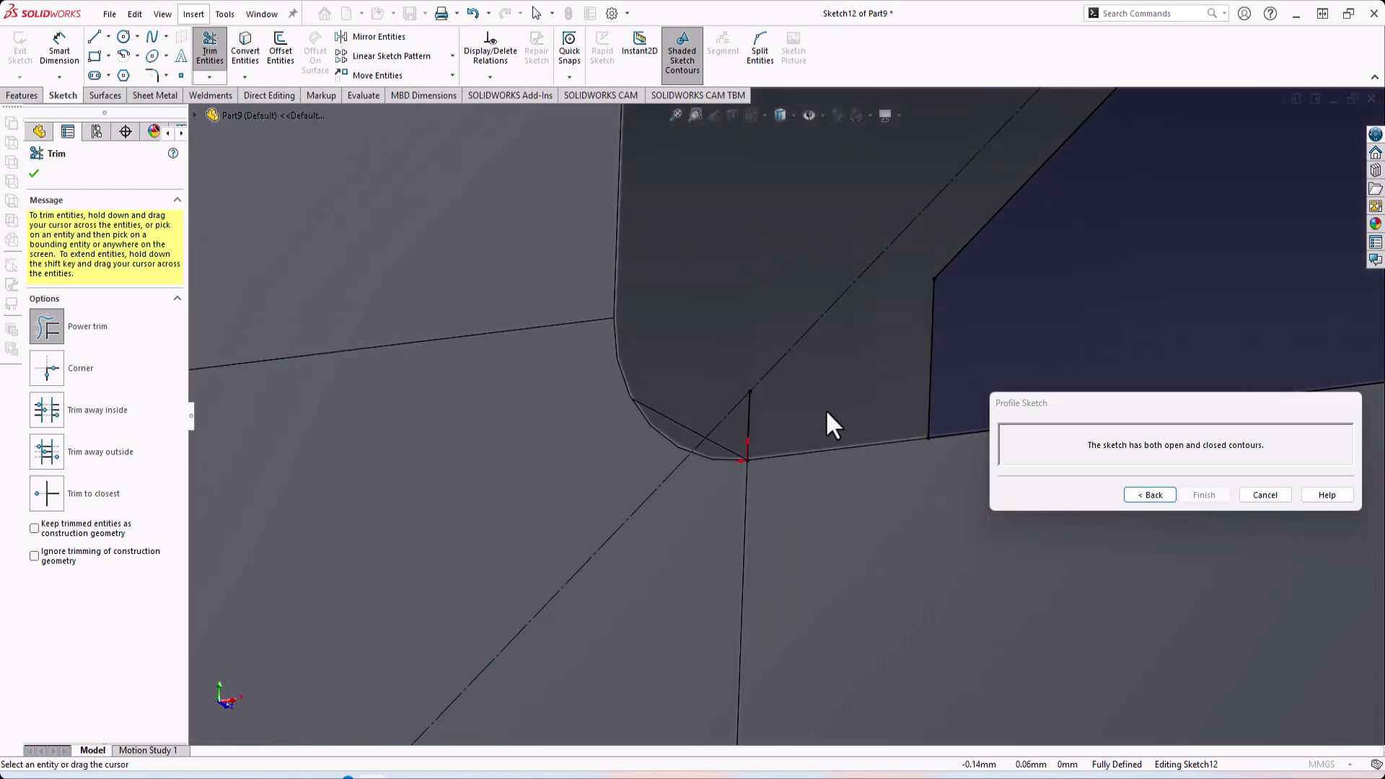
left_click_drag(744, 432, 754, 455)
scroll(767, 494, "up", 10)
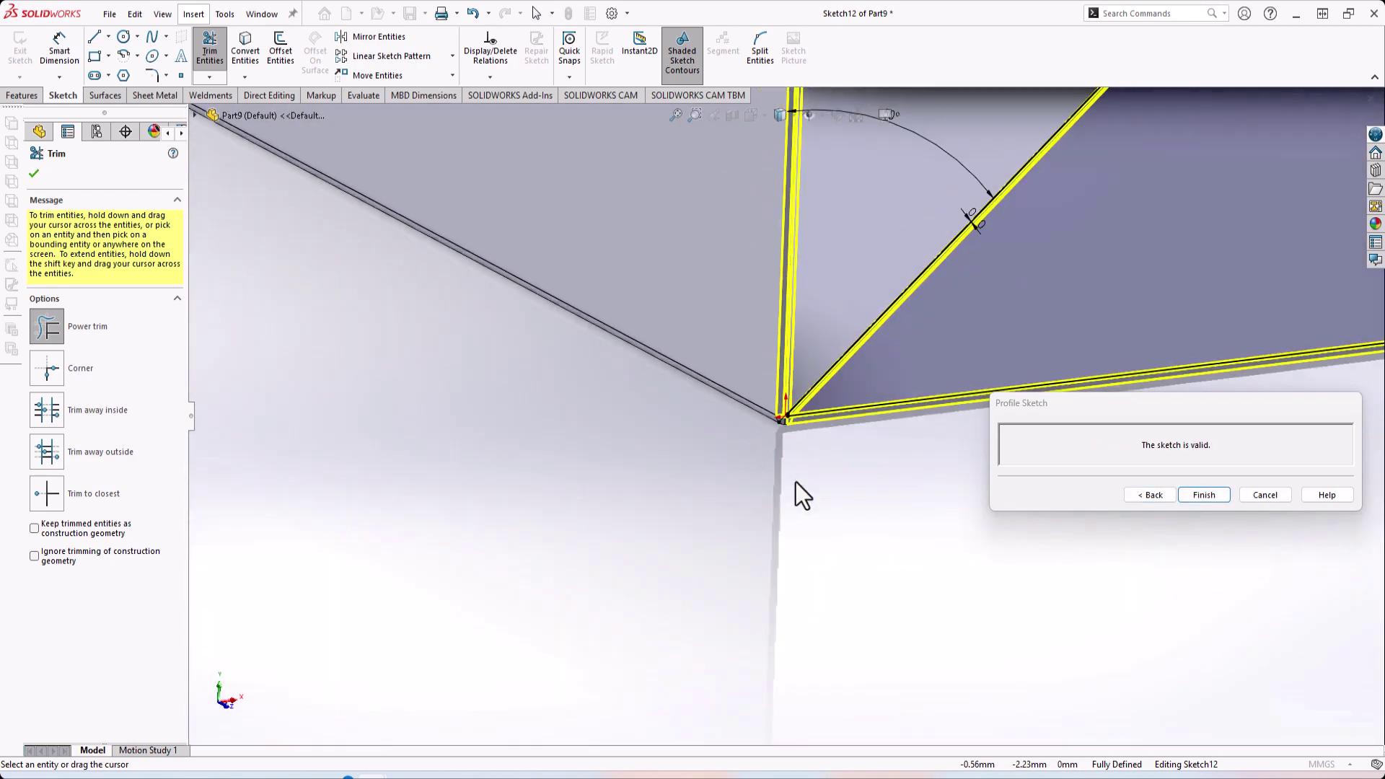
Step: Leave profile editing and create the 90° edge flange on the two selected edges
scroll(920, 340, "down", 5)
scroll(902, 322, "up", 3)
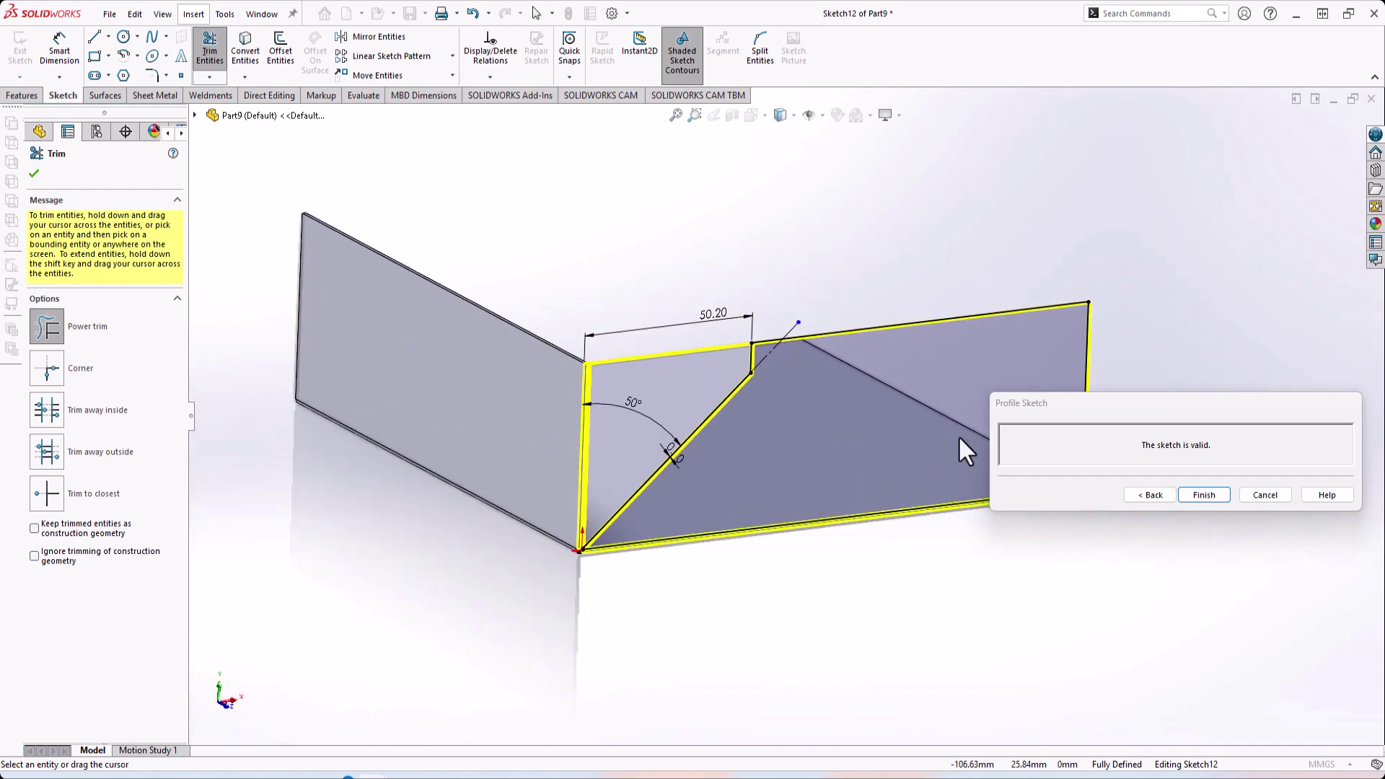
left_click(1151, 499)
scroll(779, 396, "down", 3)
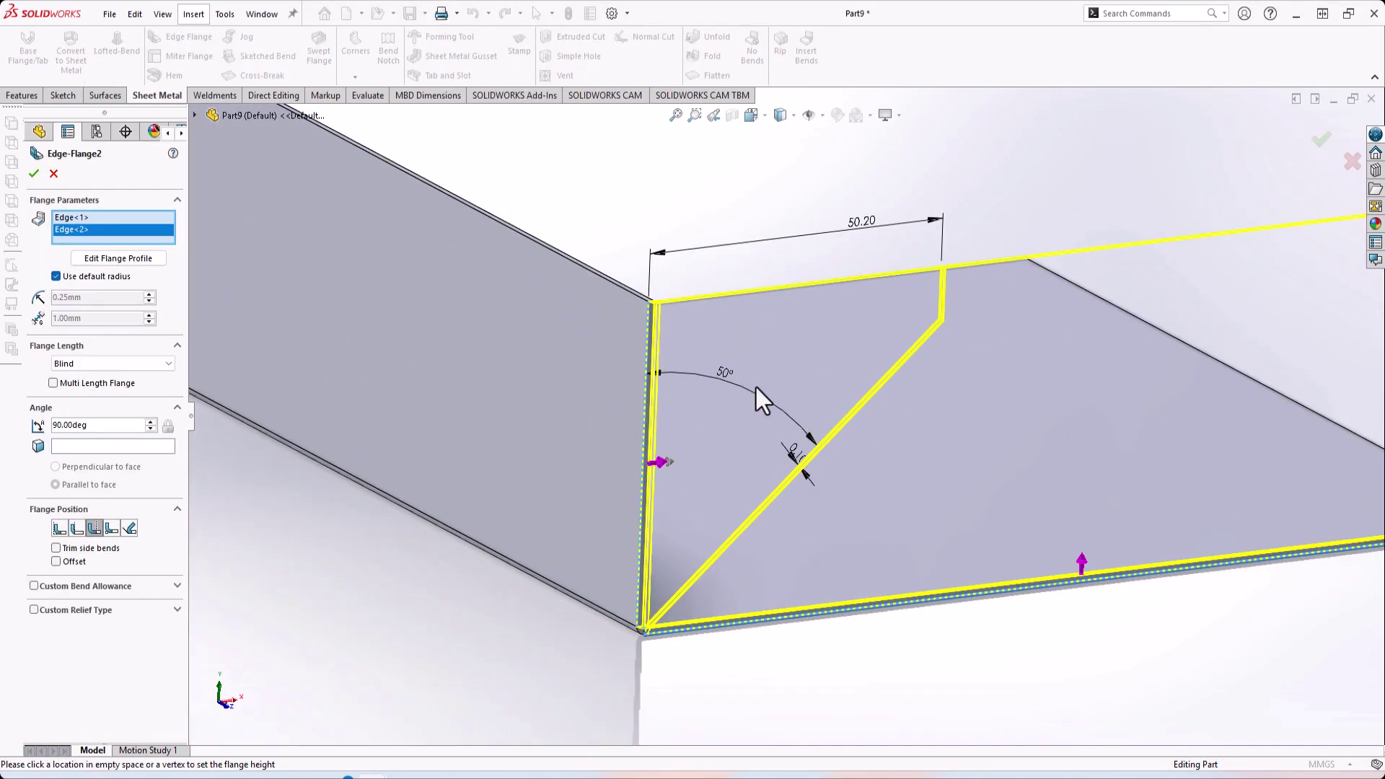
scroll(756, 387, "up", 10)
scroll(1130, 374, "down", 5)
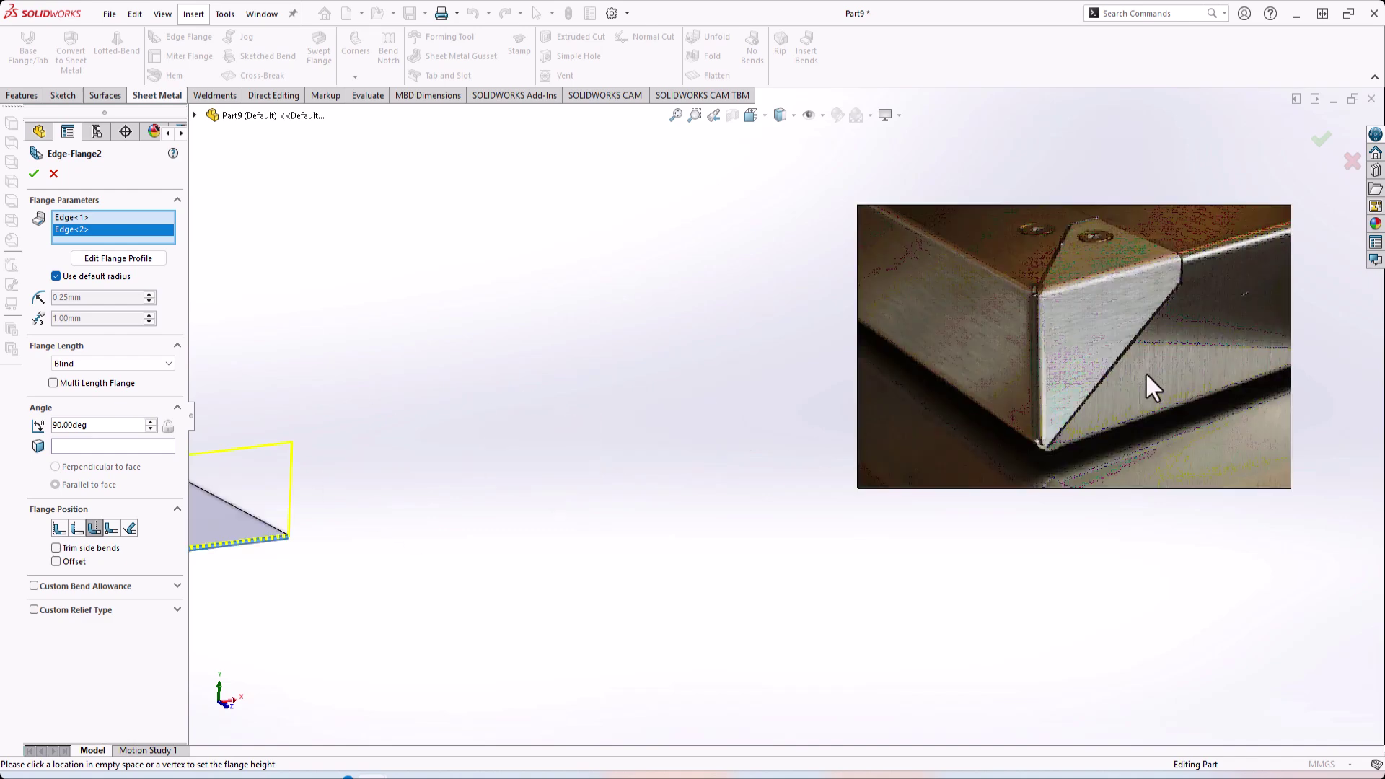
scroll(1145, 371, "down", 1)
scroll(1110, 473, "up", 7)
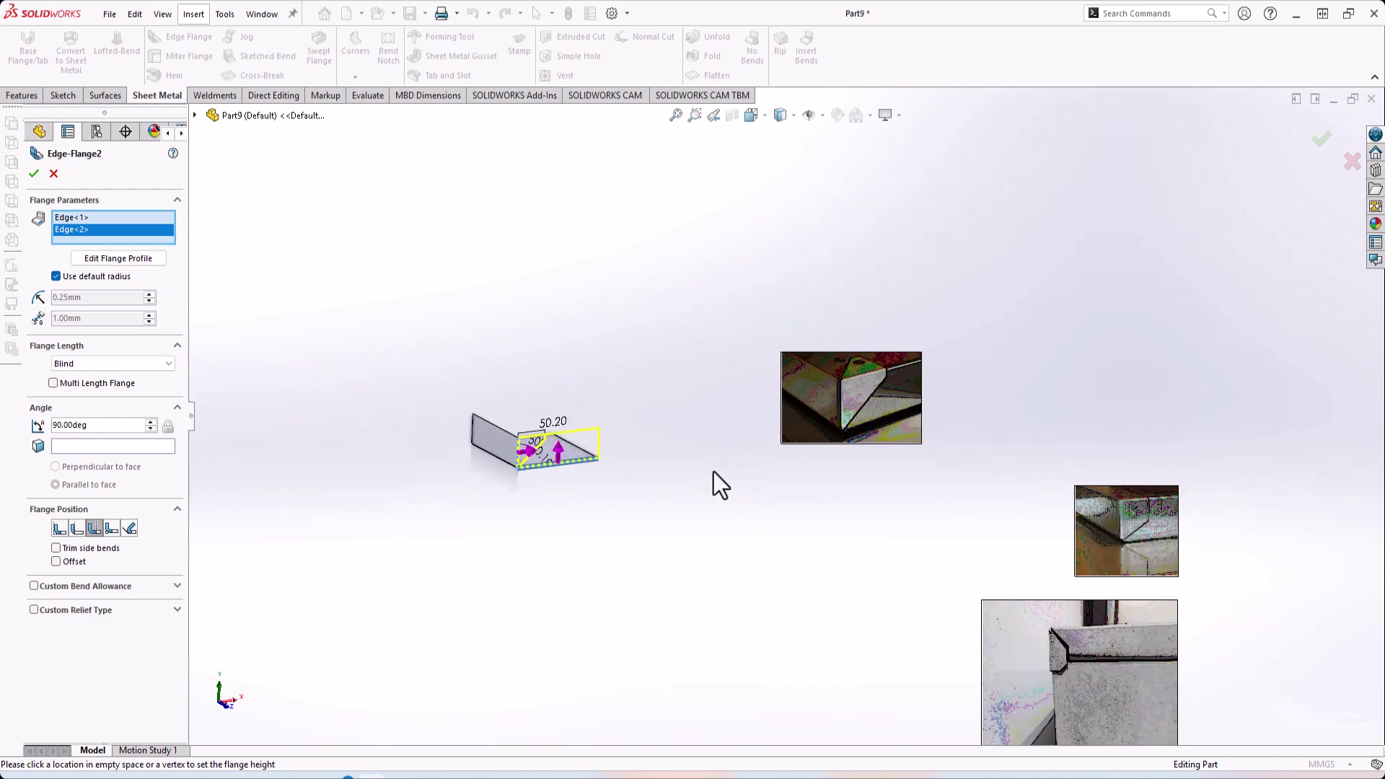
scroll(594, 494, "down", 8)
left_click(33, 174)
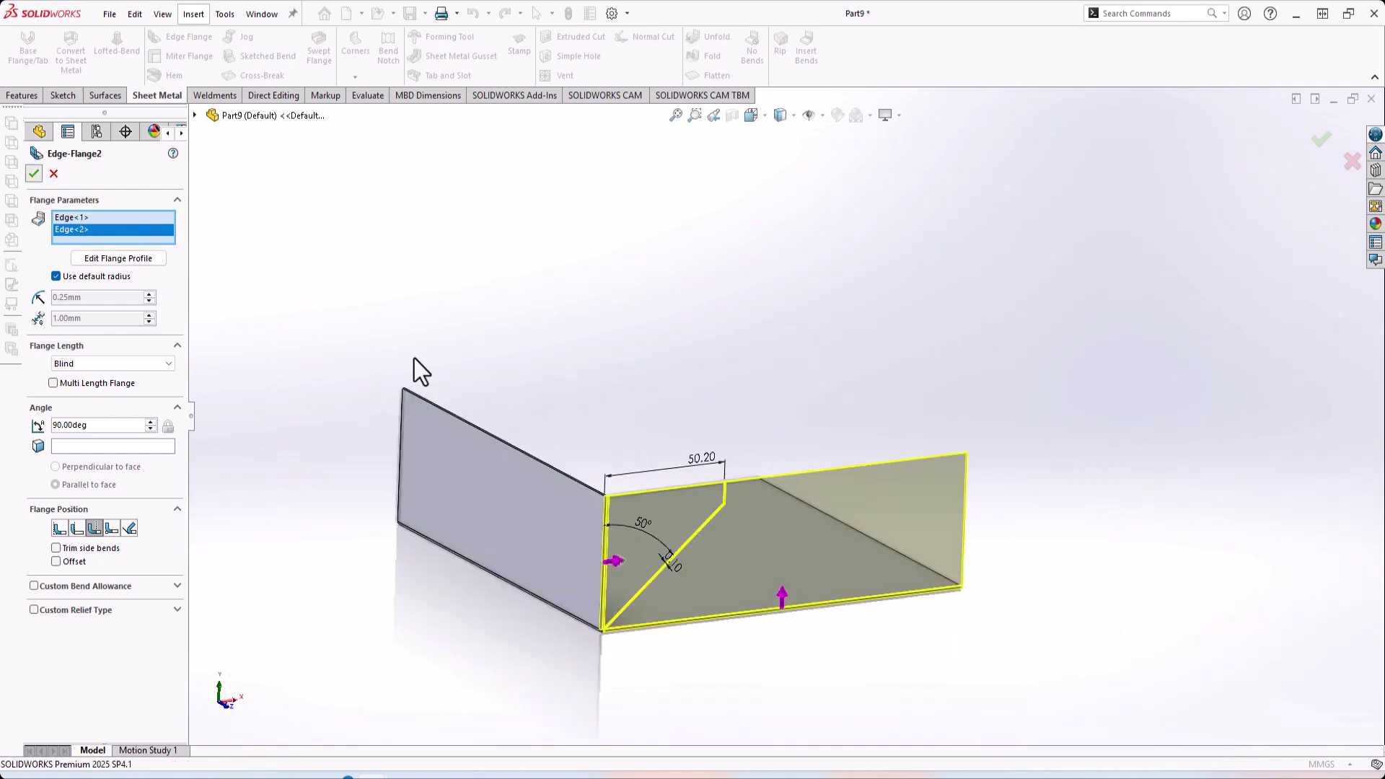
Step: Compare the modelled diagonal corner closure with the reference photos of the triangular overlap and the clipped flange end
middle_click_drag(413, 358, 772, 522)
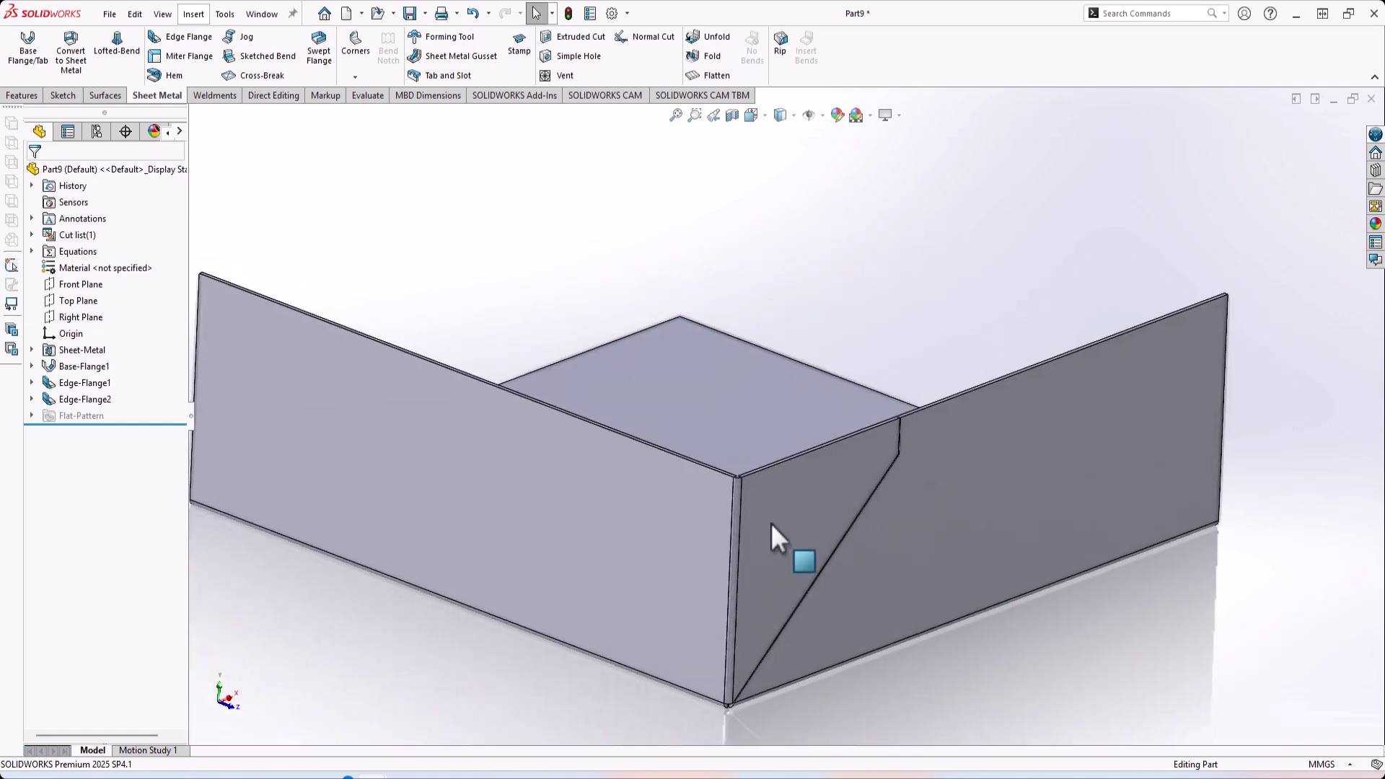
scroll(773, 522, "up", 8)
scroll(820, 518, "down", 4)
scroll(851, 450, "up", 5)
scroll(1190, 342, "down", 3)
scroll(1168, 345, "up", 2)
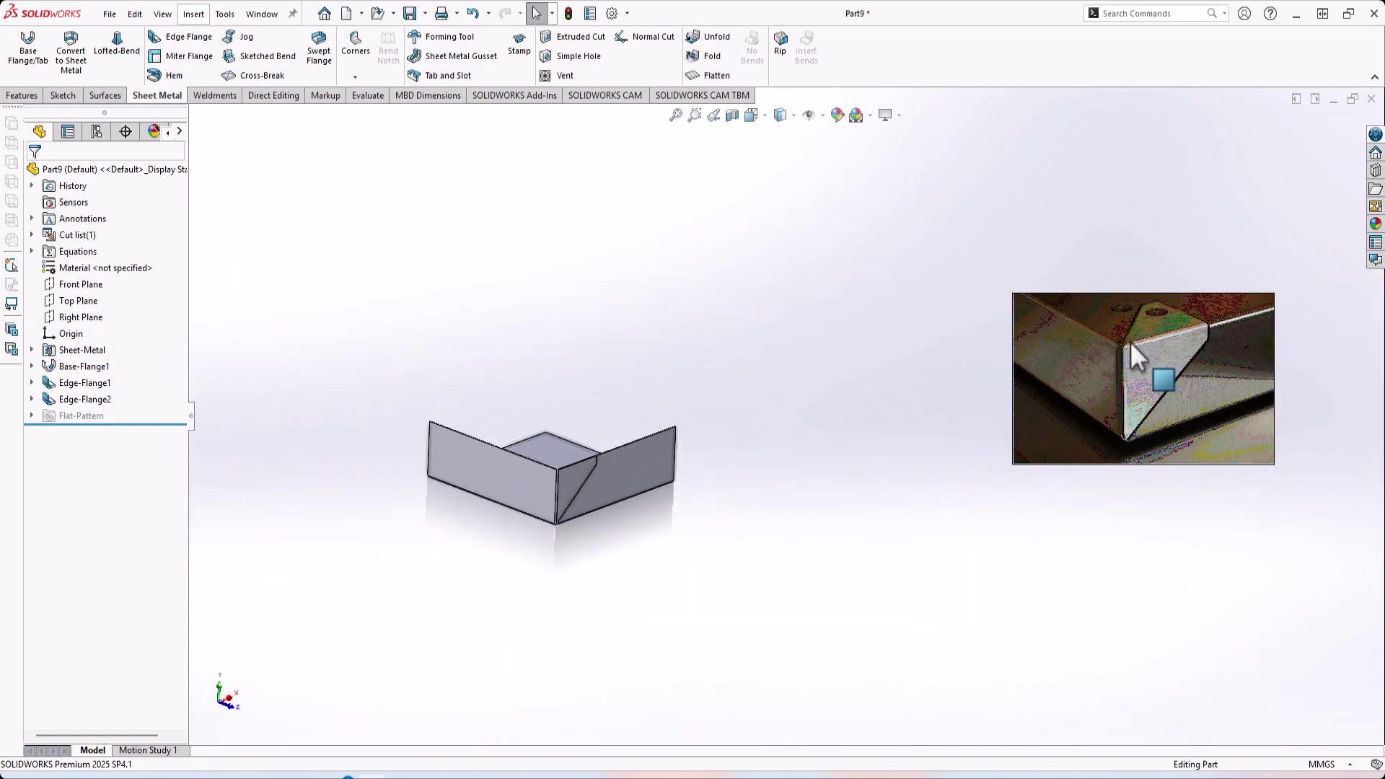
scroll(1131, 345, "down", 2)
scroll(928, 401, "up", 3)
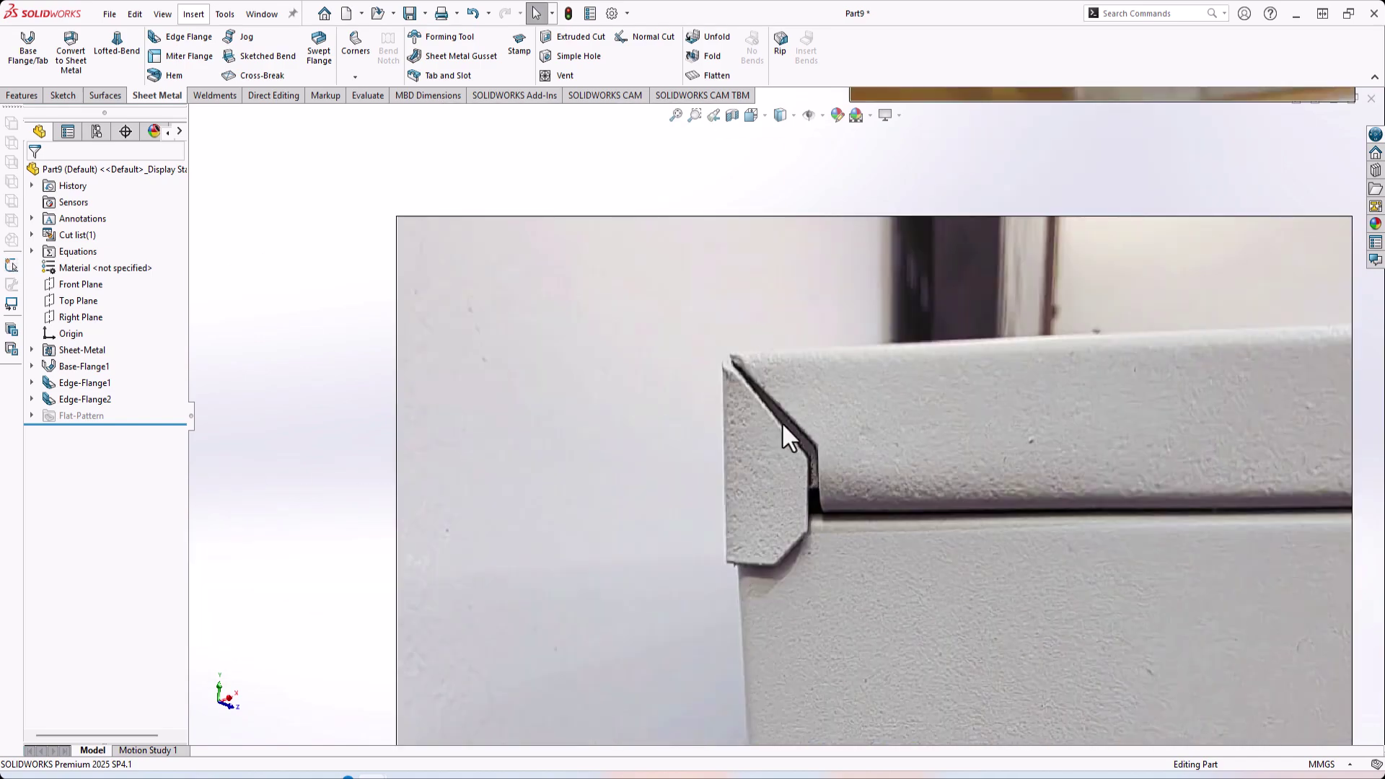
scroll(464, 266, "down", 5)
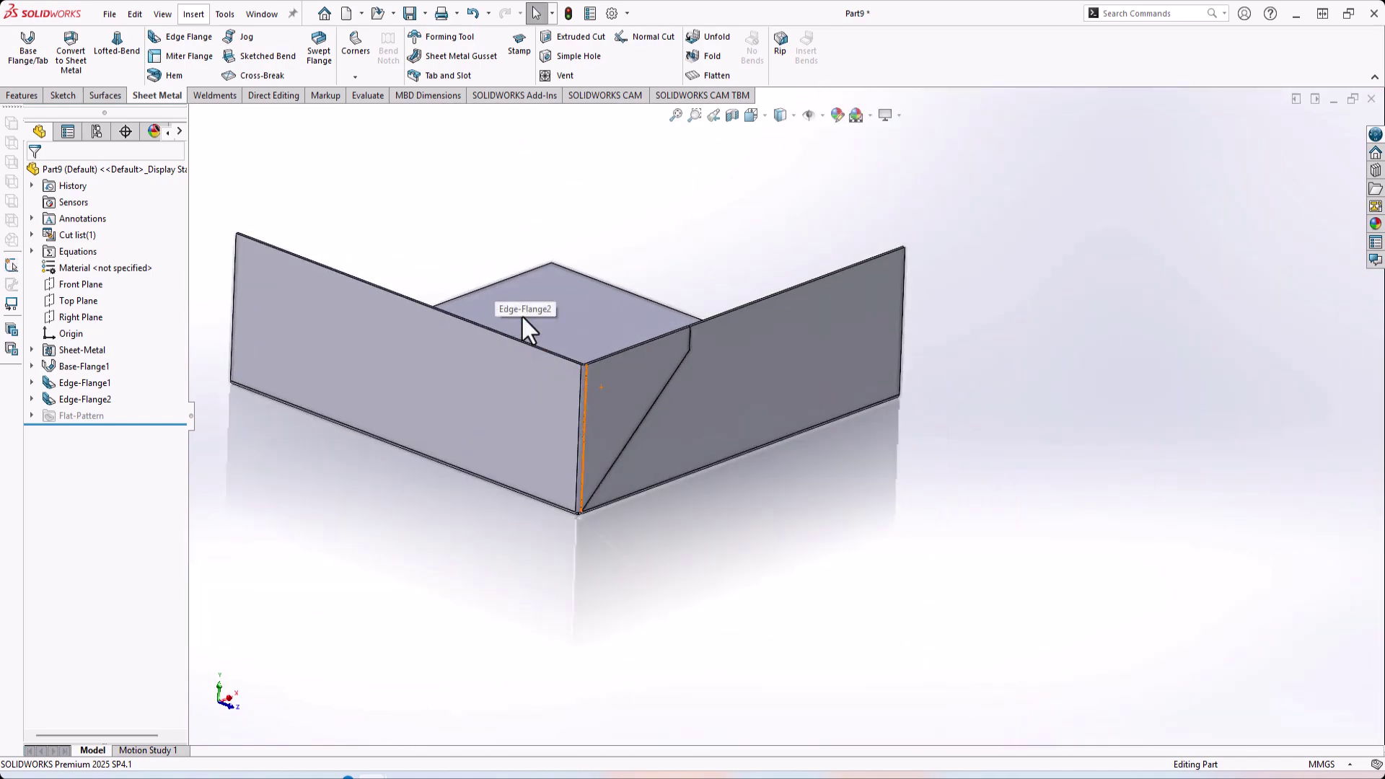
middle_click_drag(521, 315, 447, 252)
scroll(467, 287, "down", 2)
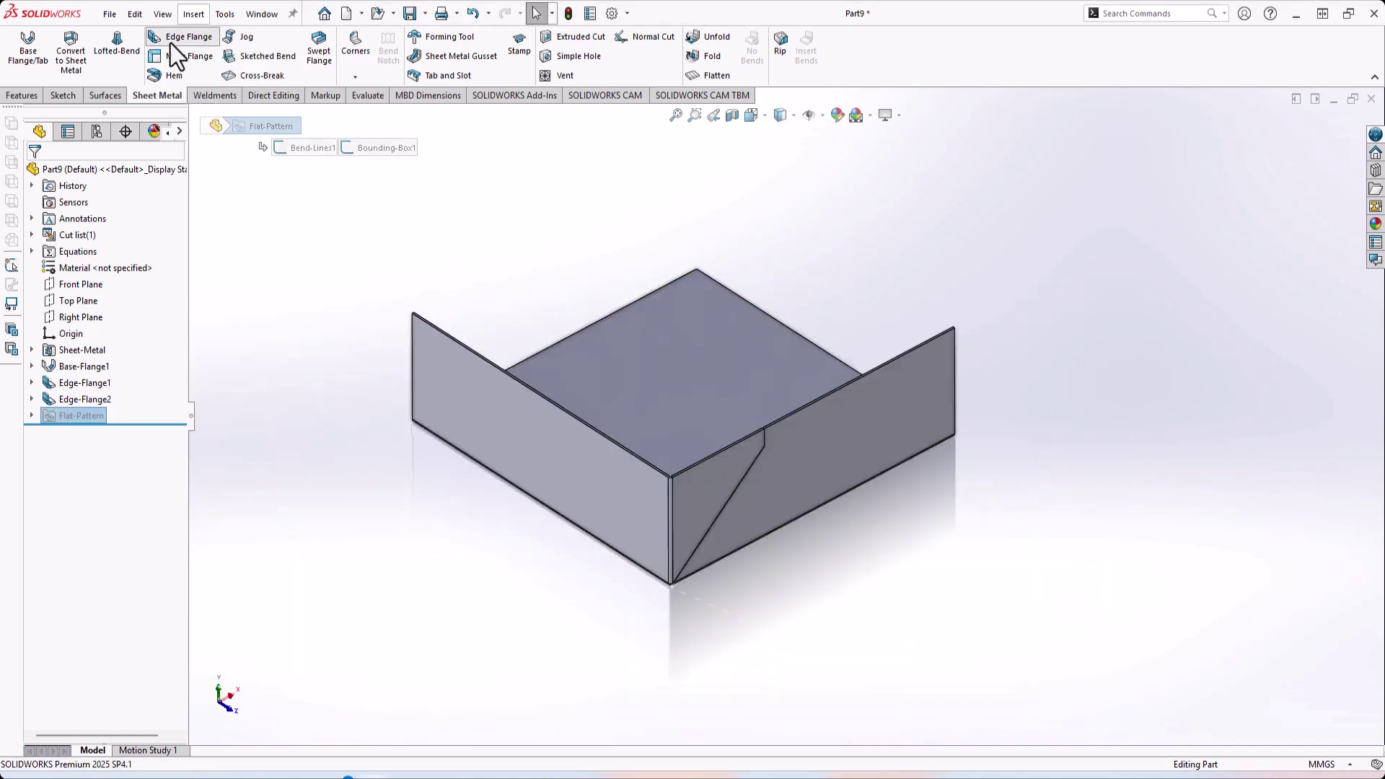
Step: Start an inward 49 mm edge flange at 90° on the full-width upright flange's top edge and open its profile for editing
left_click(170, 42)
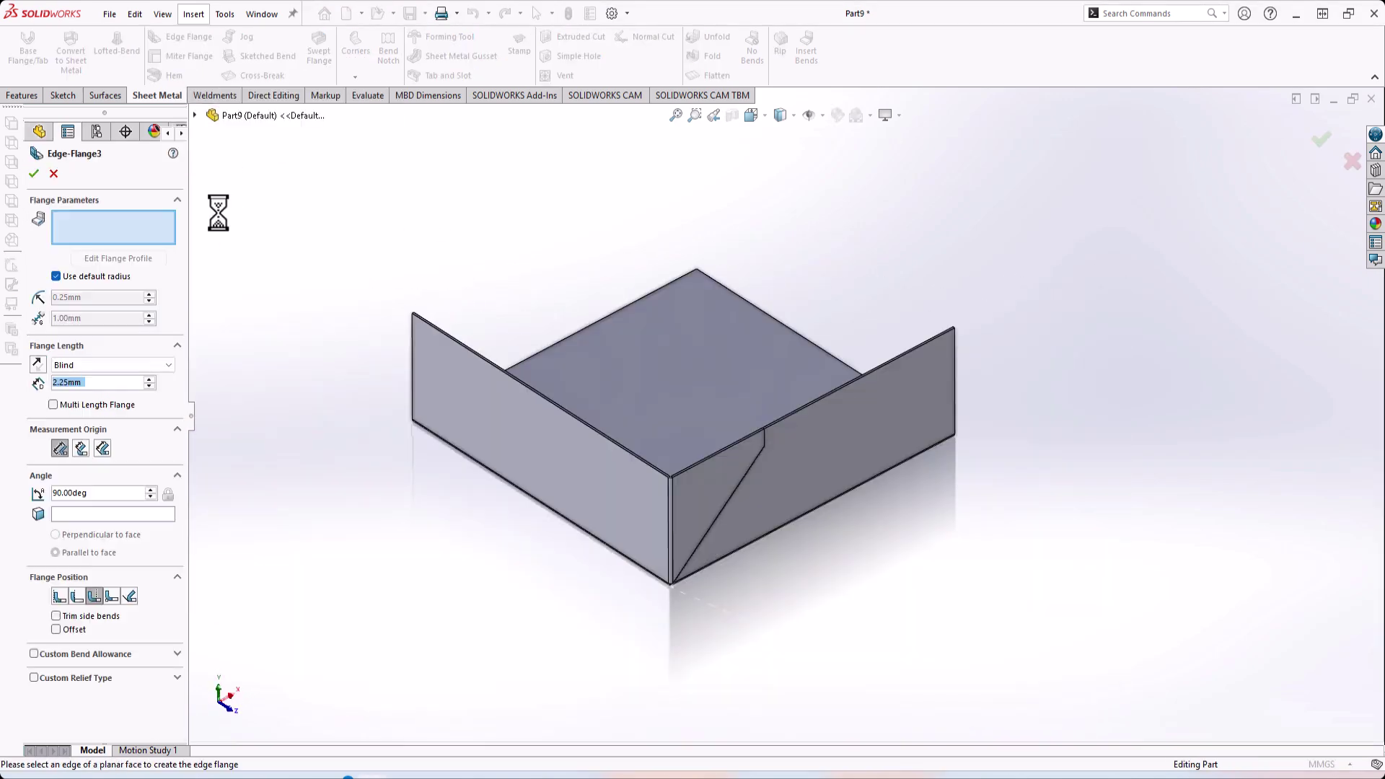
scroll(705, 445, "down", 2)
left_click(575, 431)
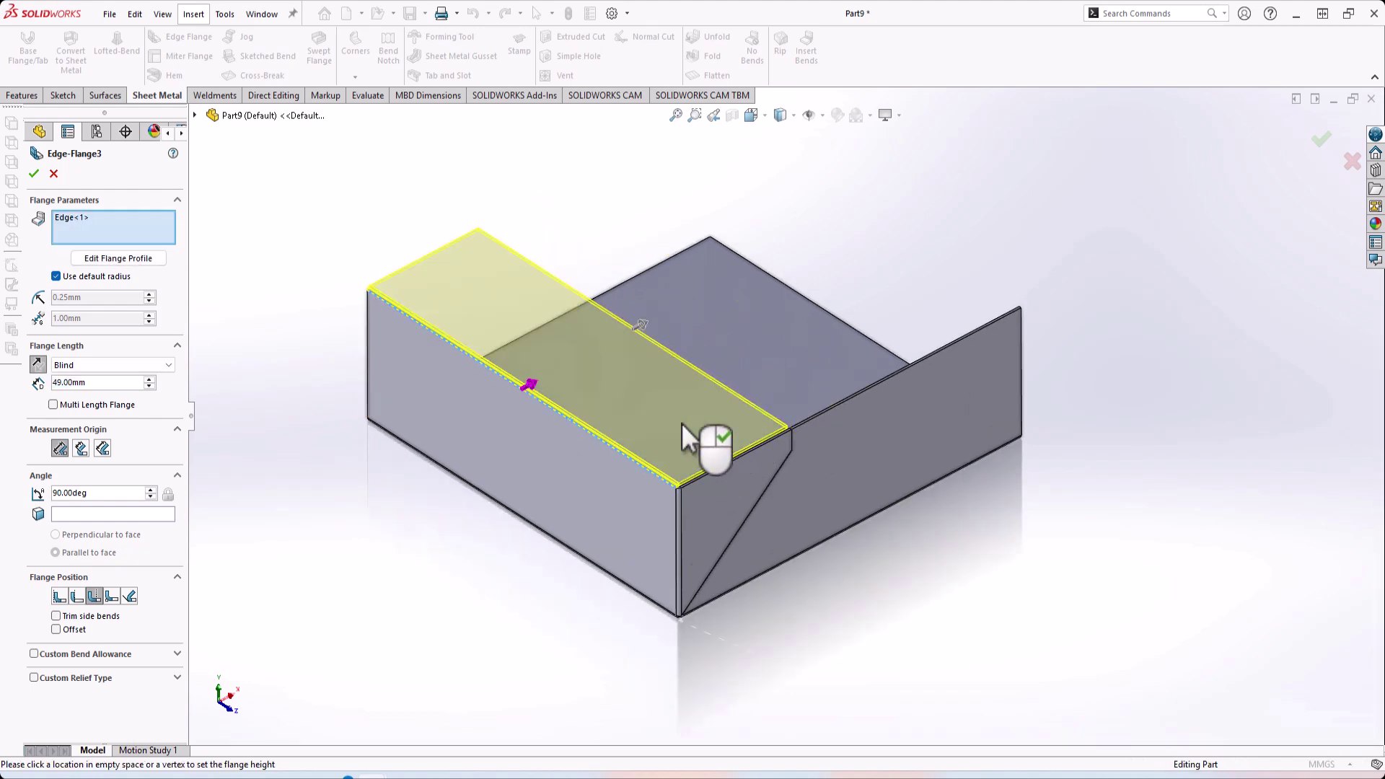
scroll(681, 423, "up", 5)
scroll(995, 411, "down", 5)
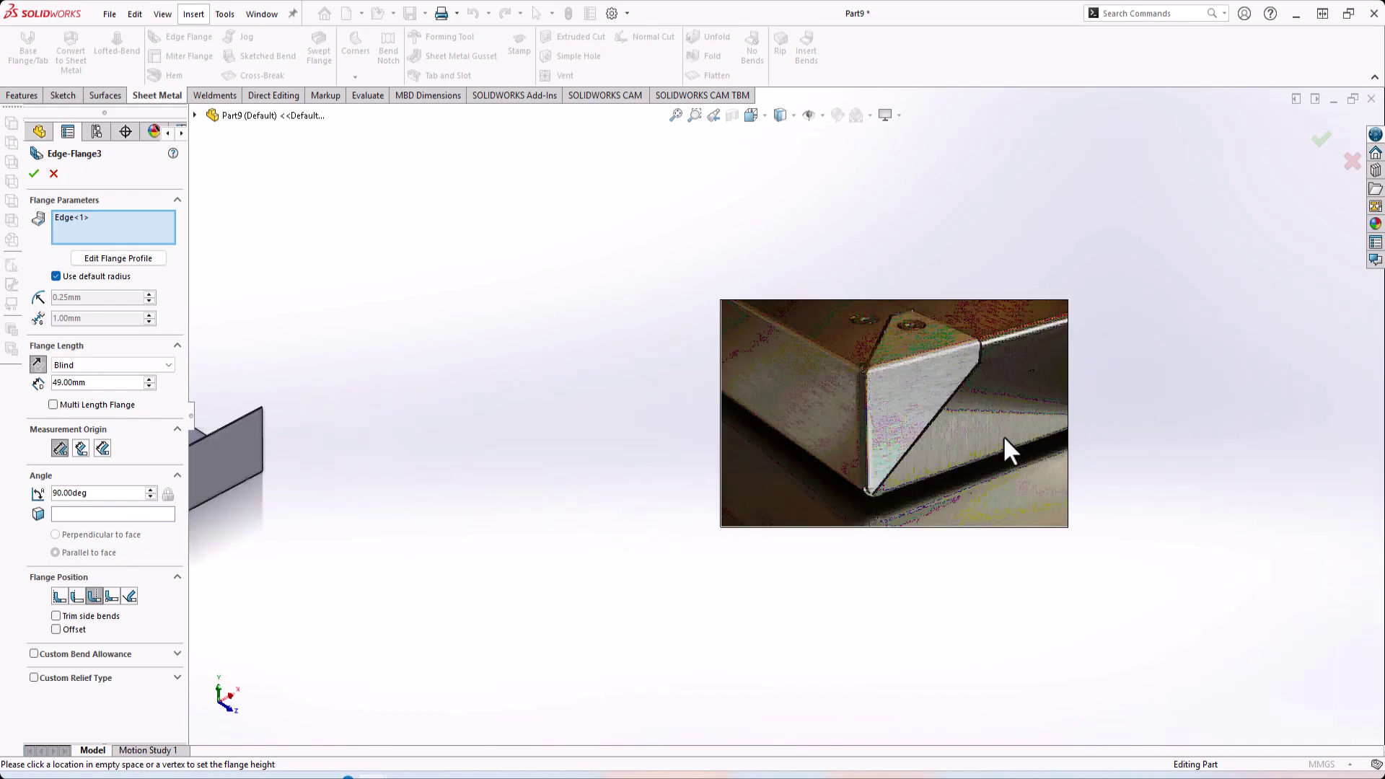
scroll(878, 333, "down", 3)
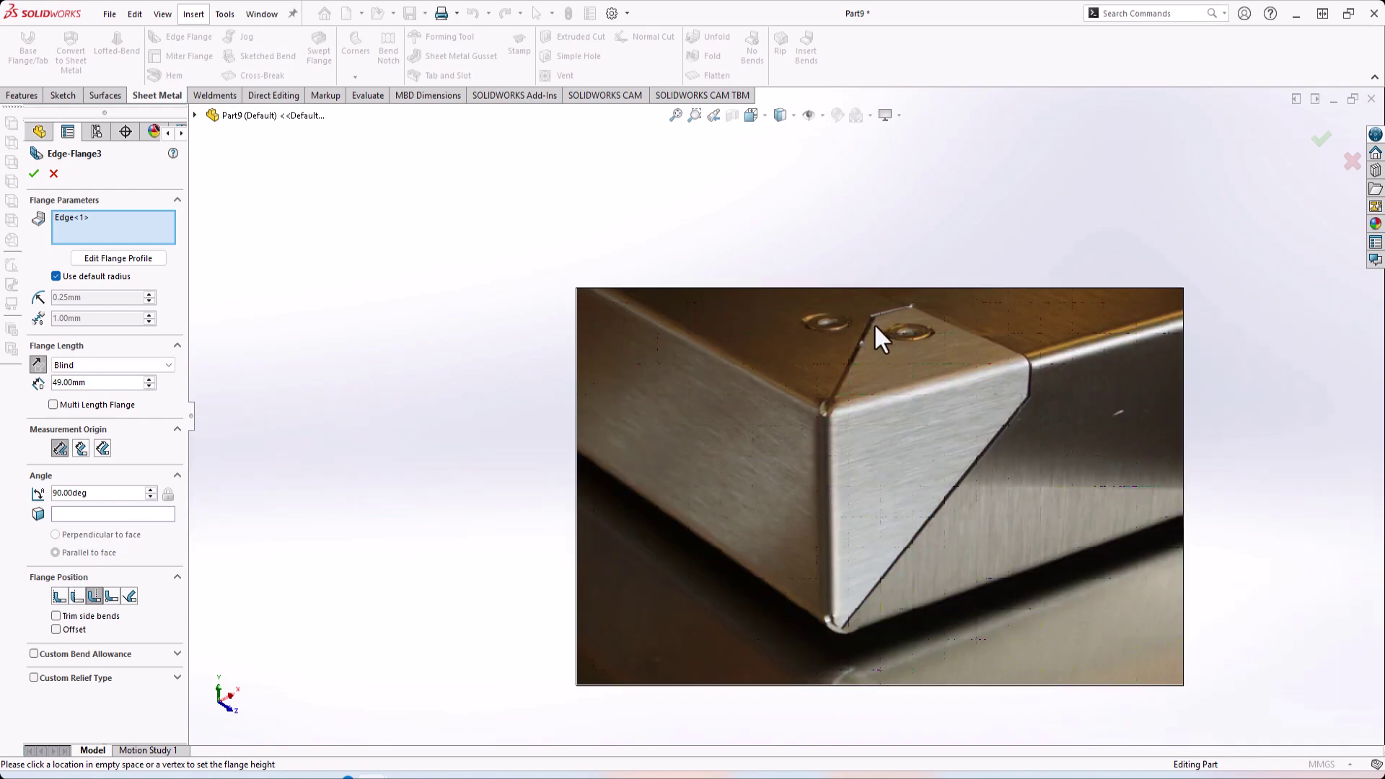
scroll(837, 405, "up", 8)
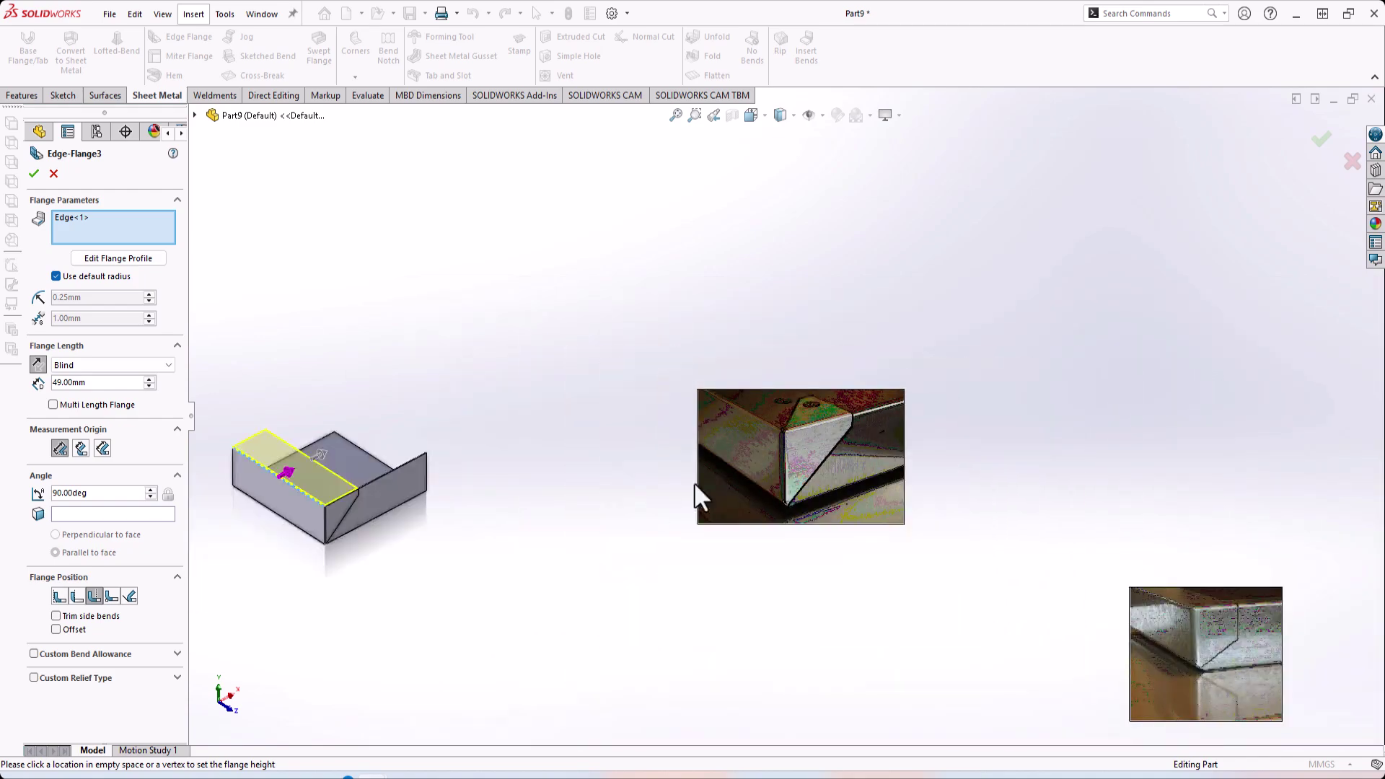
scroll(496, 461, "down", 5)
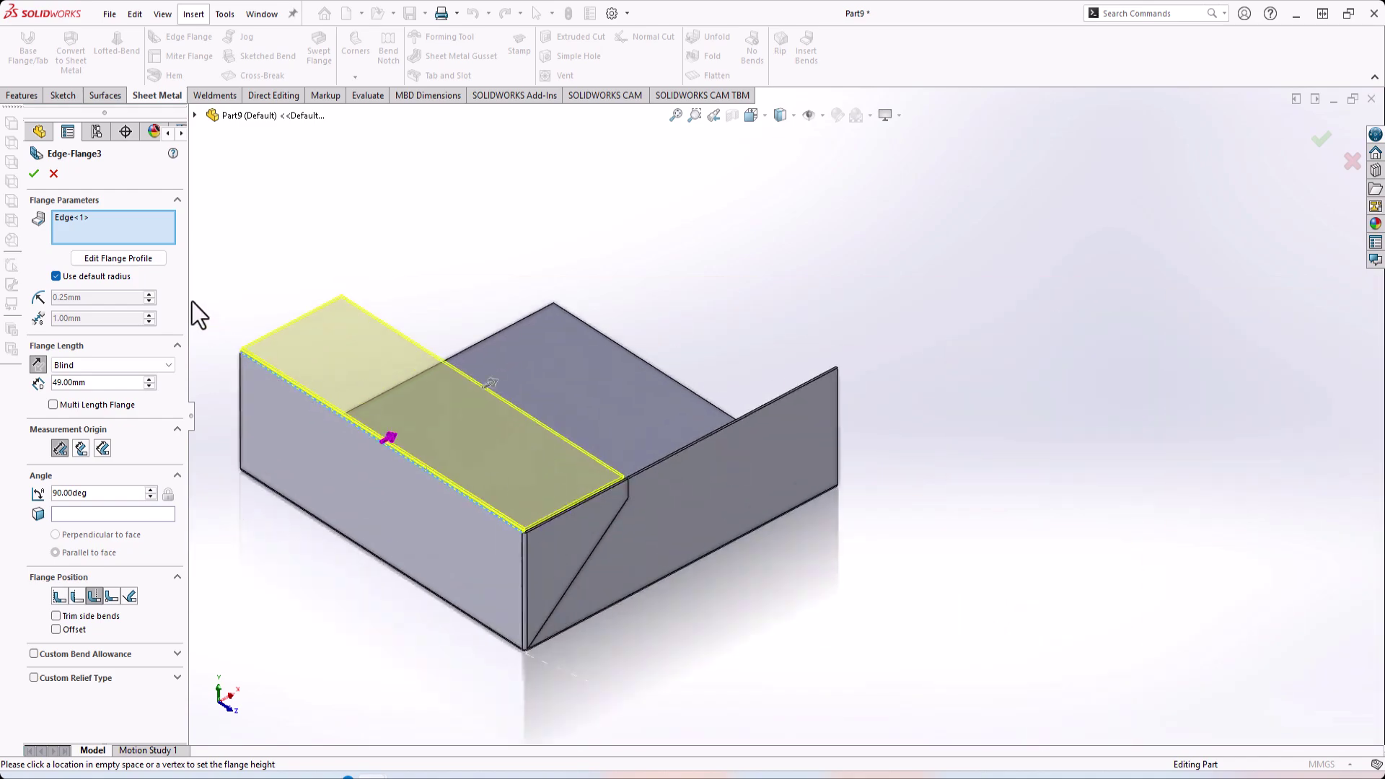
left_click(145, 261)
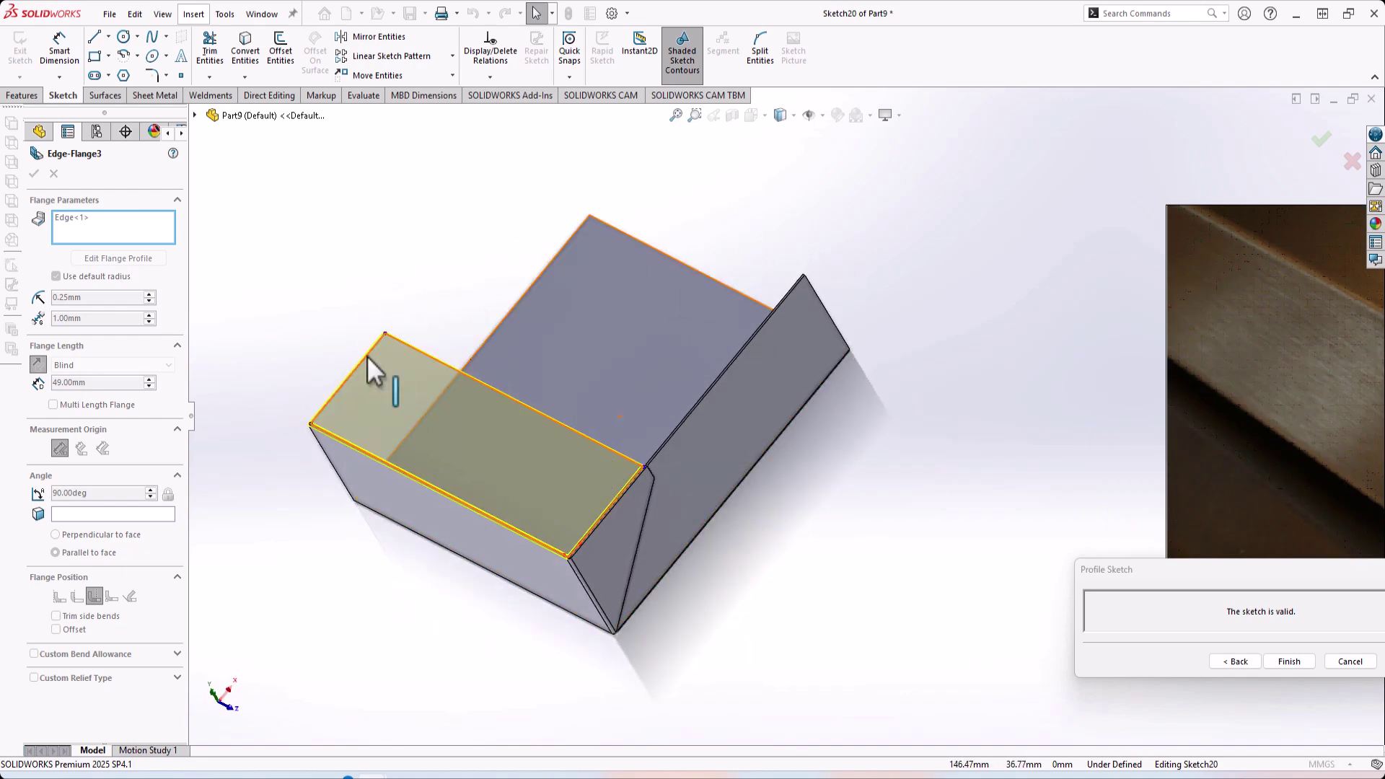
Step: Add a horizontal relation between the flange profile's far free corner and the end vertex of the triangular flange's top edge
left_click(384, 333)
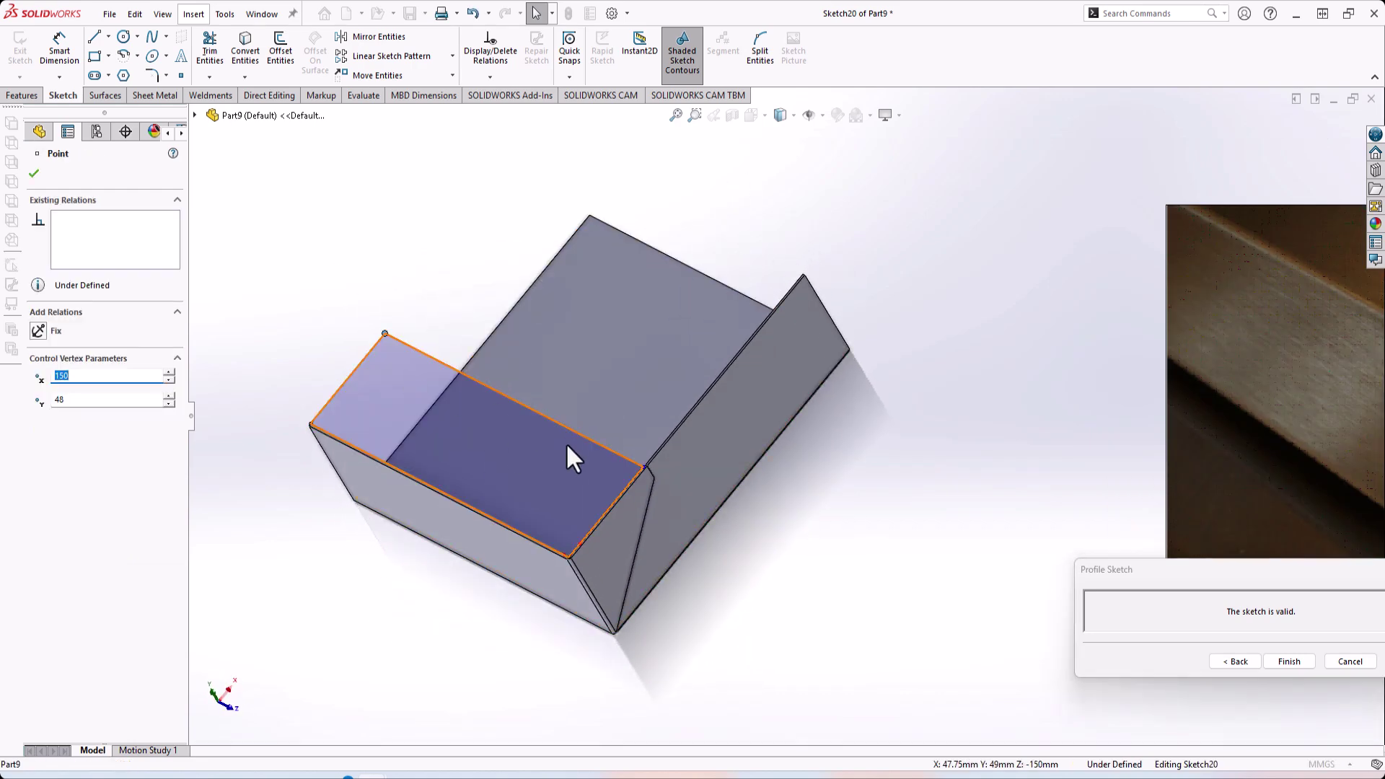
scroll(591, 461, "down", 2)
scroll(756, 487, "down", 5)
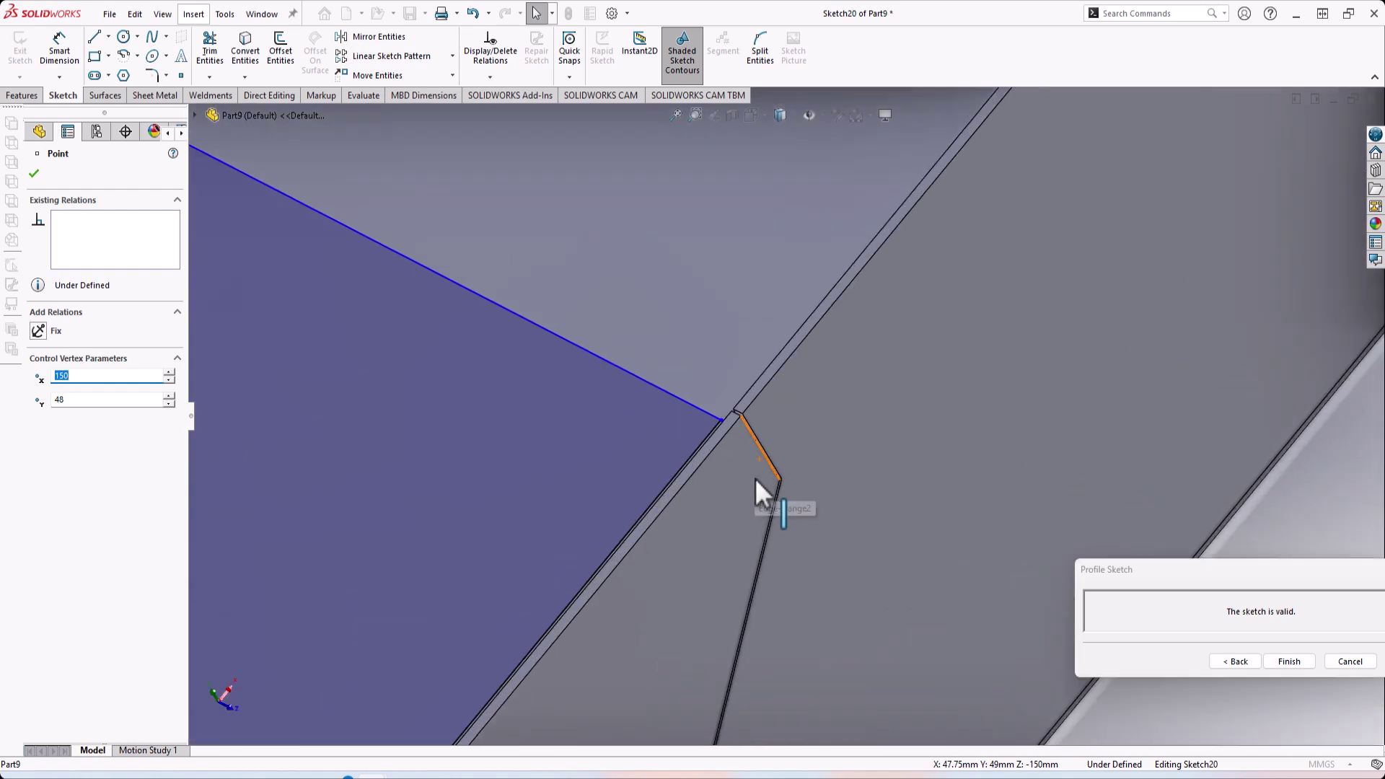
scroll(714, 440, "down", 2)
middle_click_drag(737, 423, 749, 398)
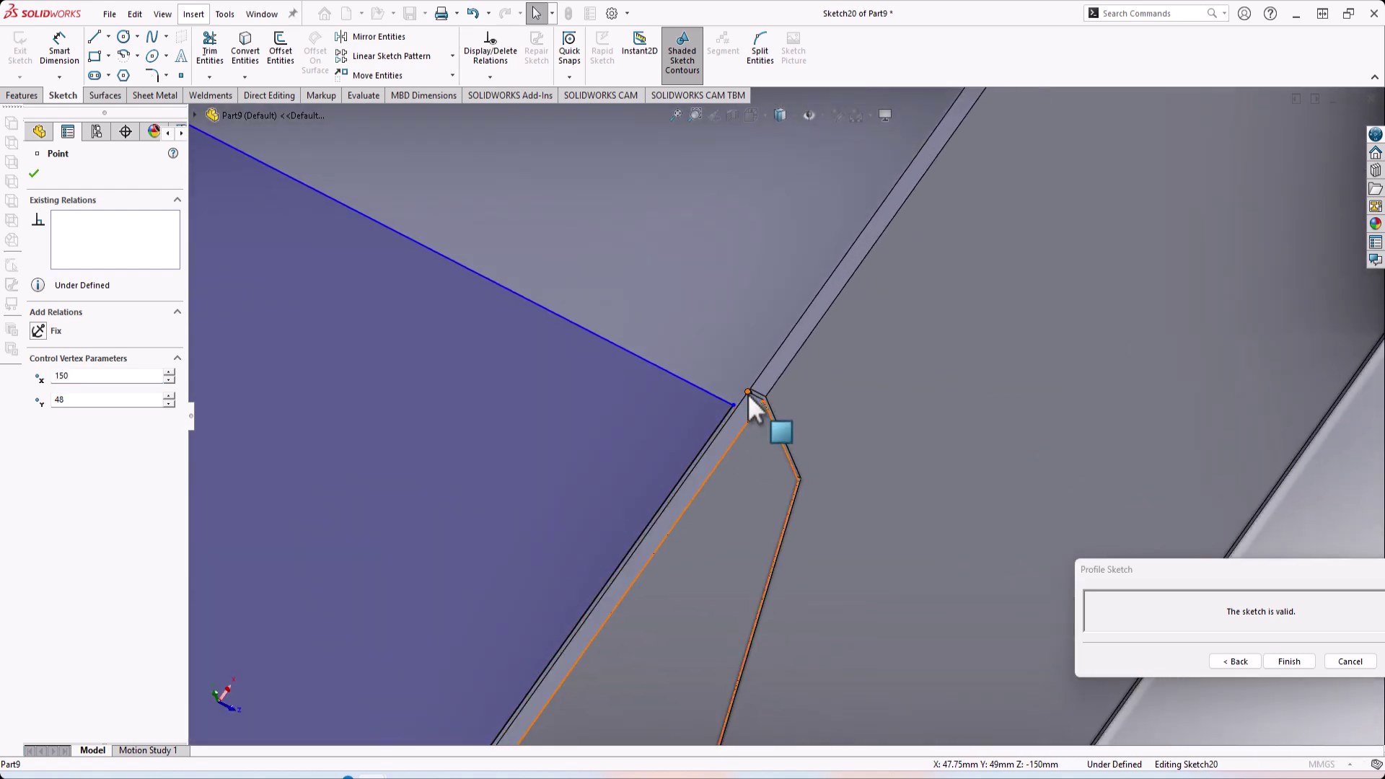
left_click(749, 396, "ctrl")
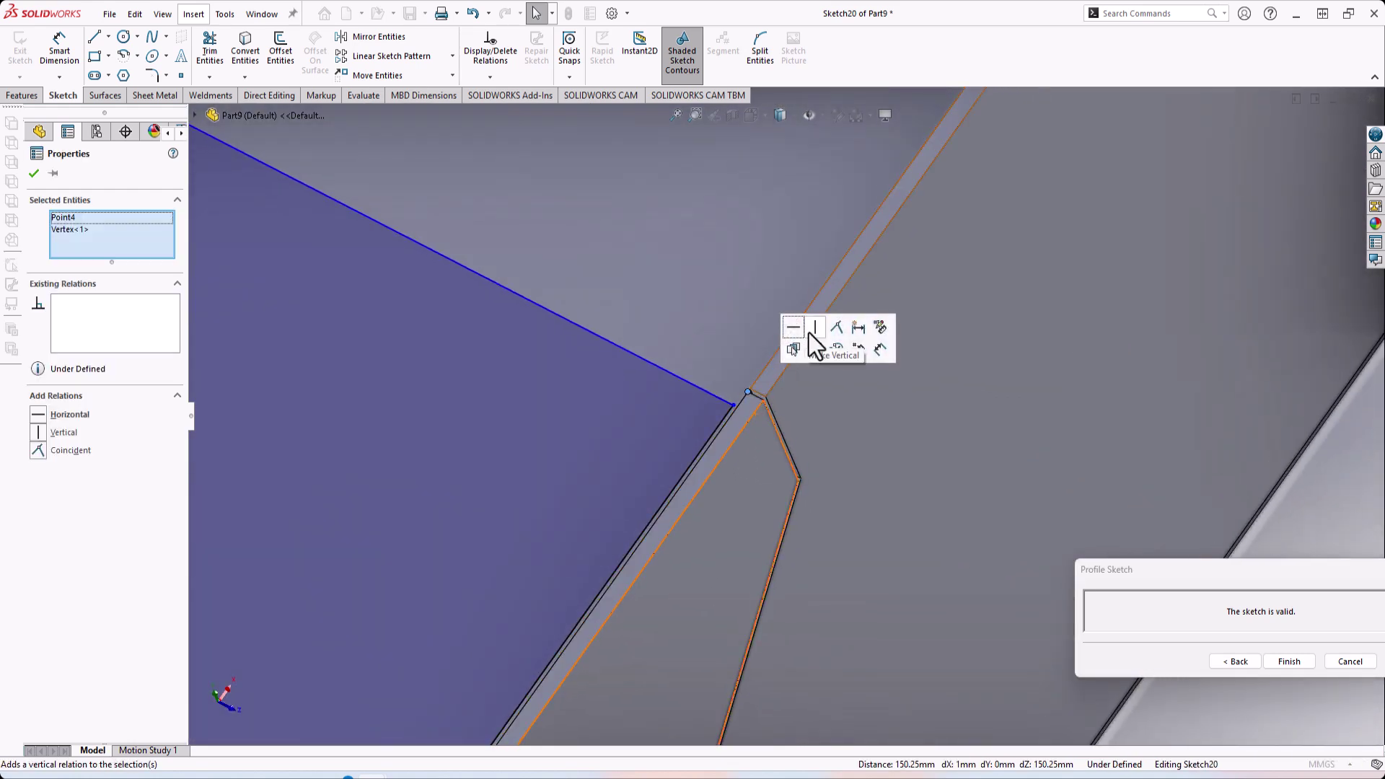
left_click(790, 325)
scroll(750, 565, "up", 5)
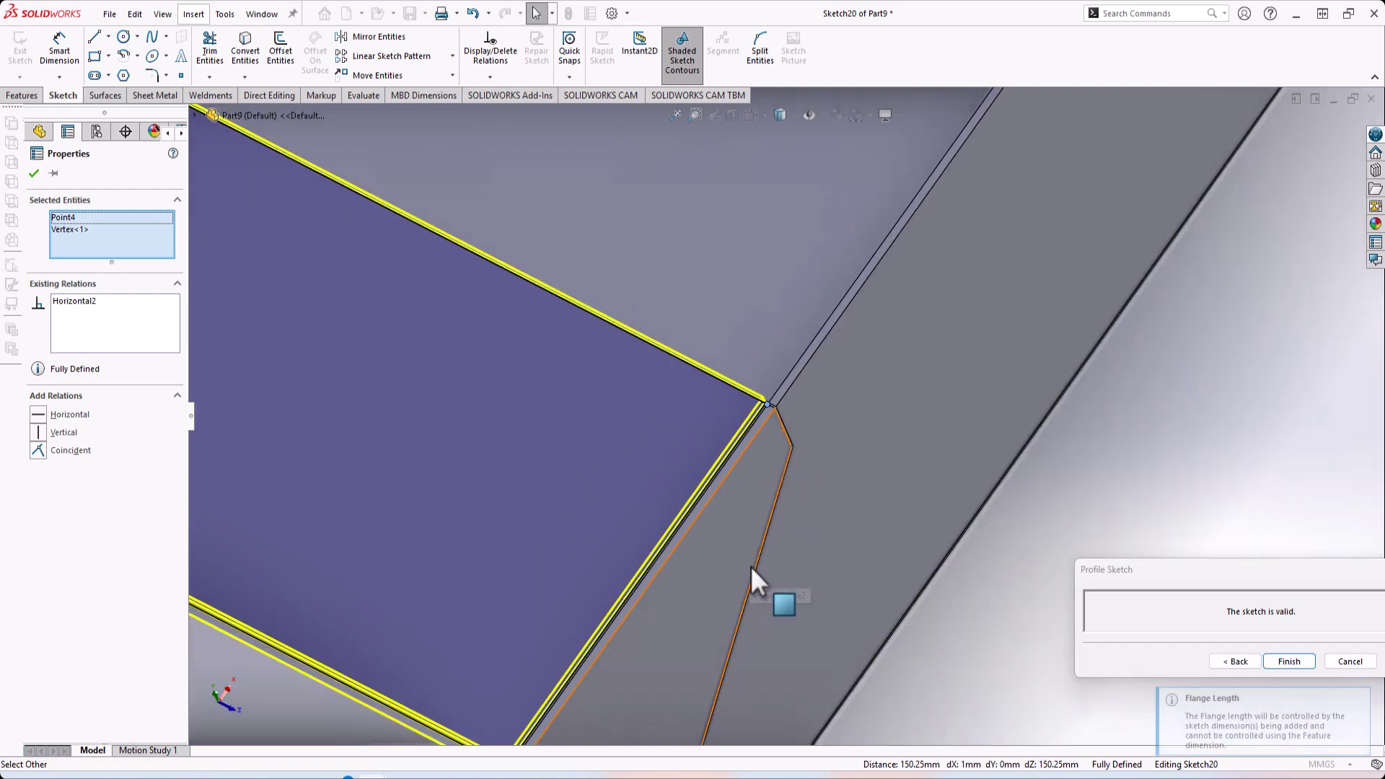
left_click(630, 634)
Step: Draw a line about 95 mm long from the corner bend's outer arc midpoint diagonally across the profile and make it construction geometry
scroll(730, 538, "down", 3)
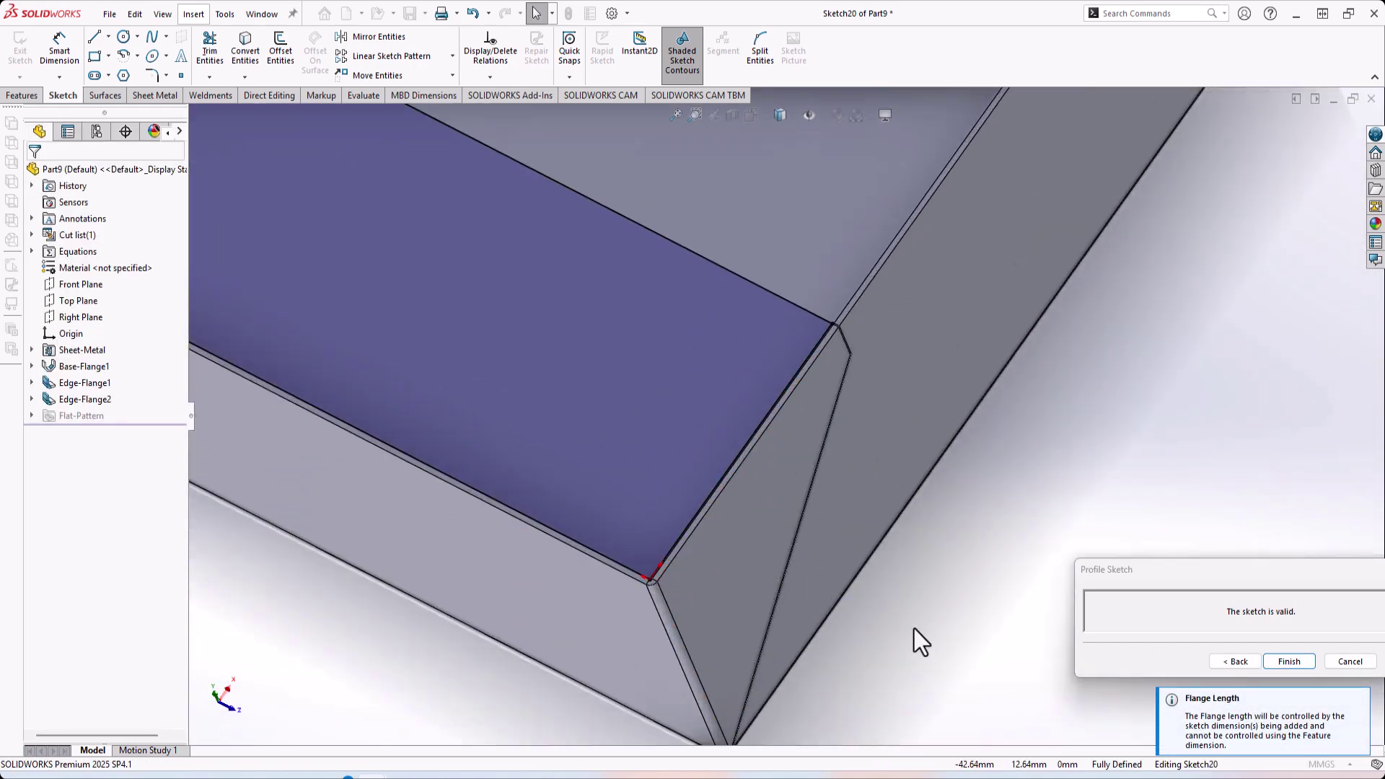
key("l")
scroll(664, 587, "down", 4)
left_click(691, 479)
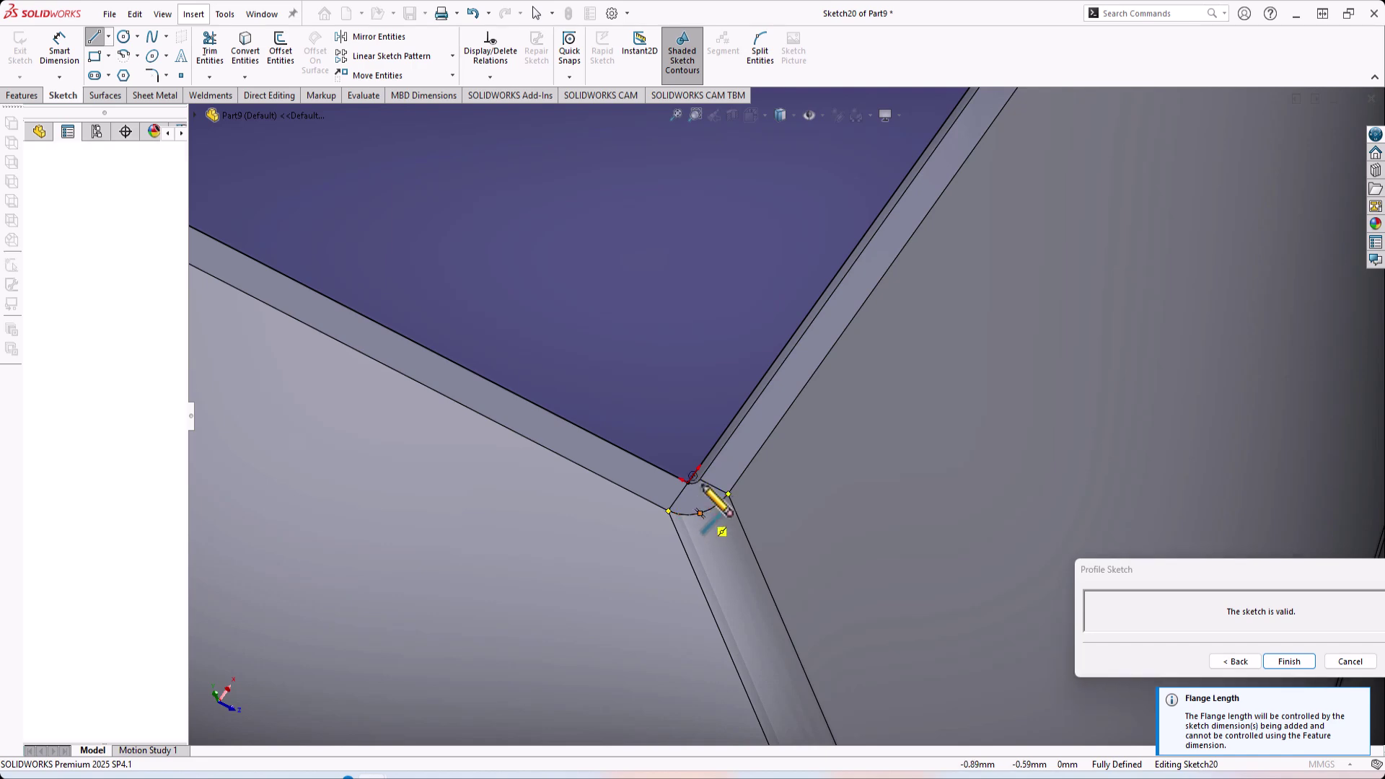
scroll(735, 340, "up", 5)
left_click(746, 246)
key("Escape")
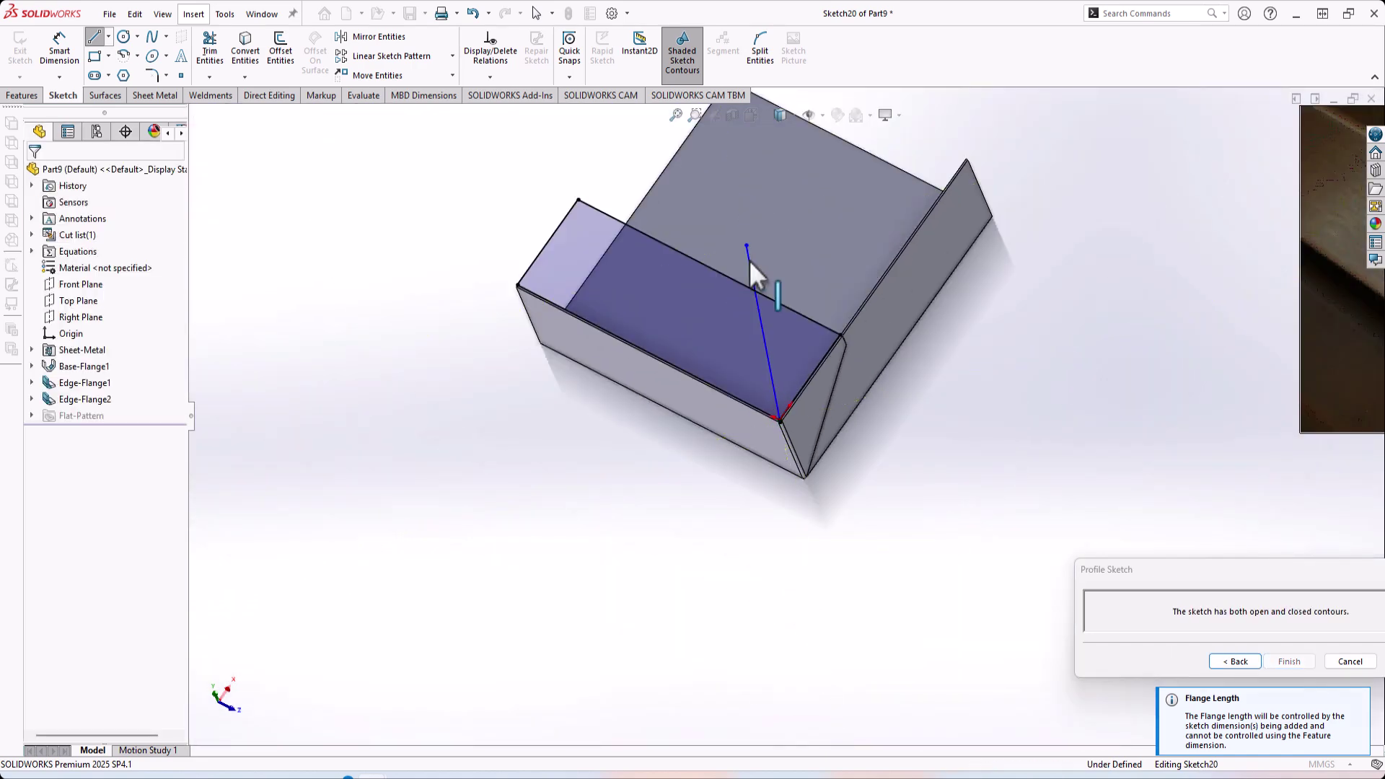
left_click(754, 282)
left_click(821, 223)
scroll(766, 275, "down", 3)
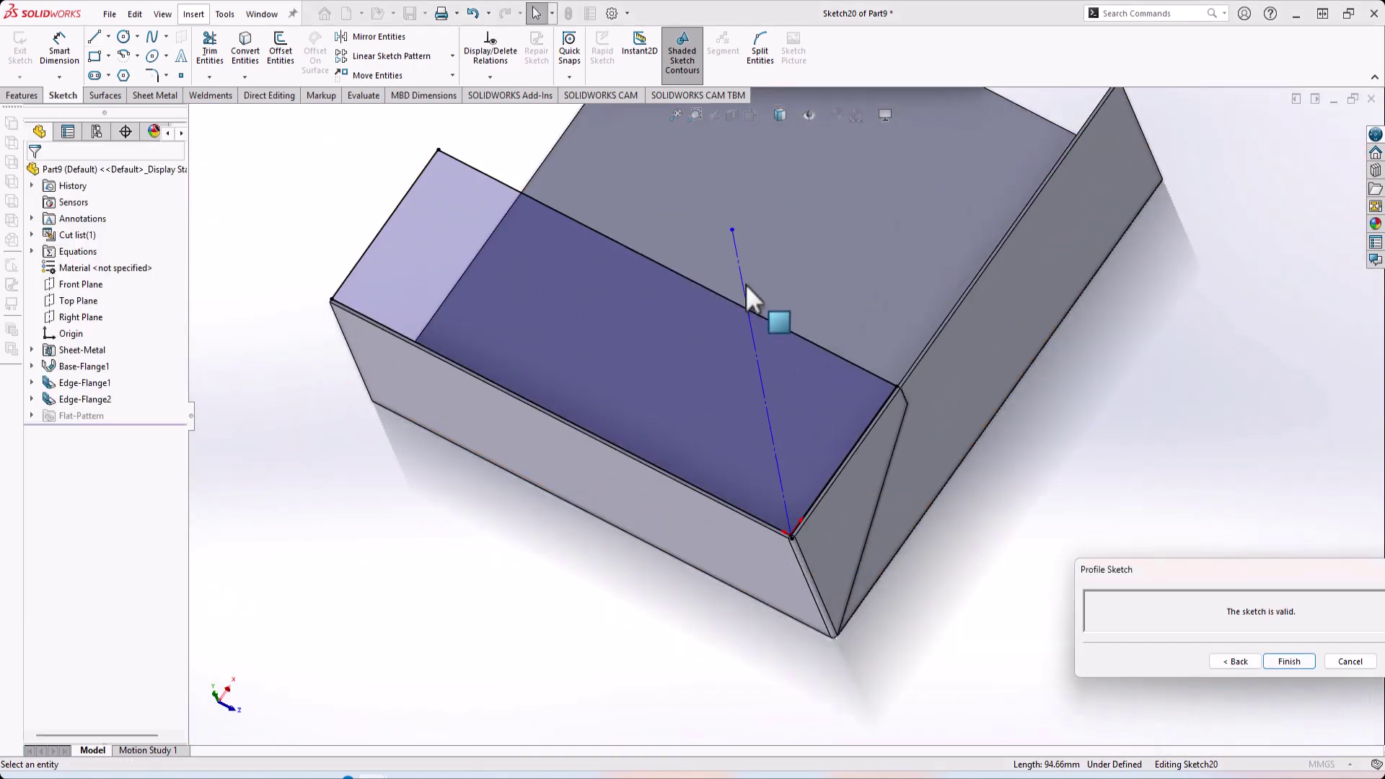
Step: Dimension the construction line at 45° to the long bend-side edge of the flange
middle_click_drag(746, 302, 786, 307)
scroll(952, 350, "down", 3)
key("d")
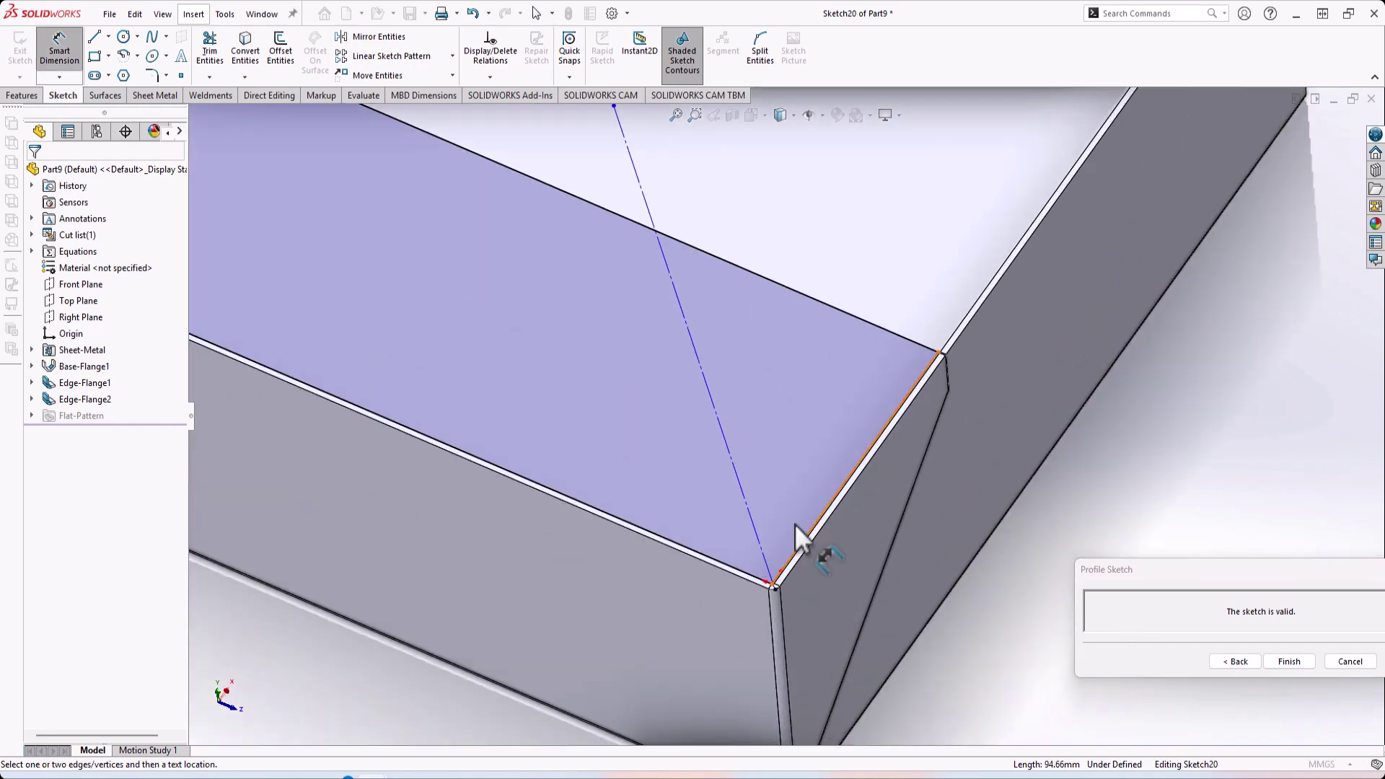
scroll(750, 559, "down", 3)
left_click(738, 439)
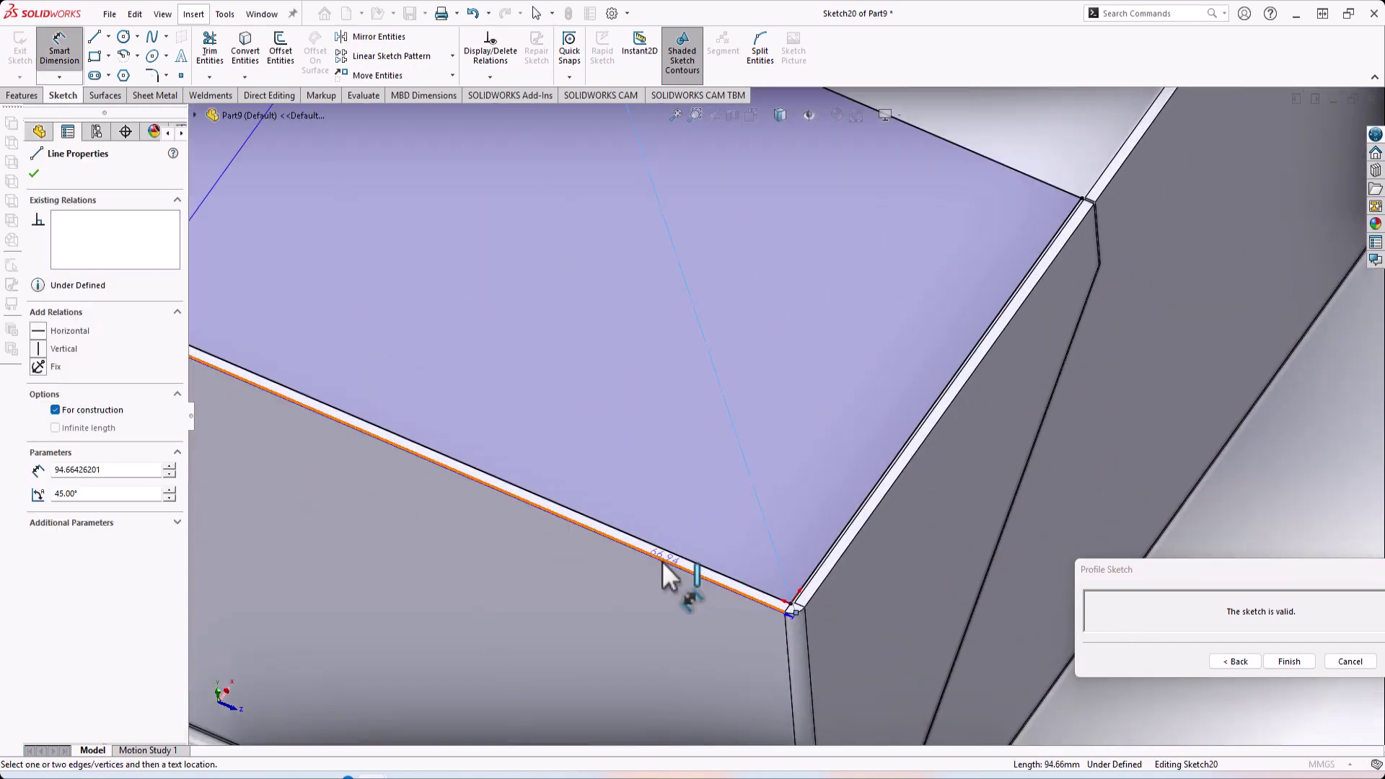
left_click(668, 552)
left_click(673, 479)
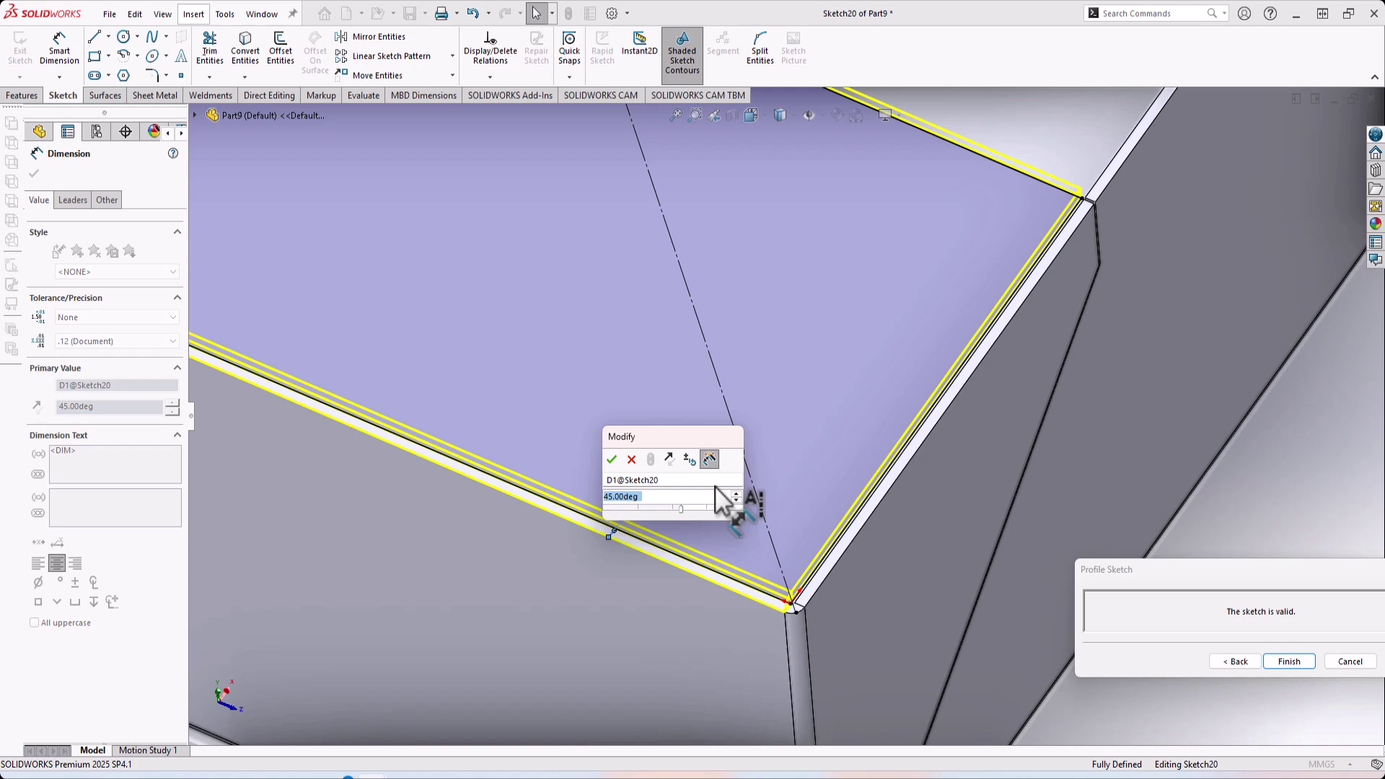
key("Return")
Step: Sketch a clip line about 4 mm long from the profile's free edge, continued by a diagonal about 64 mm long parallel to the construction line
scroll(716, 486, "up", 3)
scroll(768, 313, "up", 2)
scroll(768, 313, "down", 5)
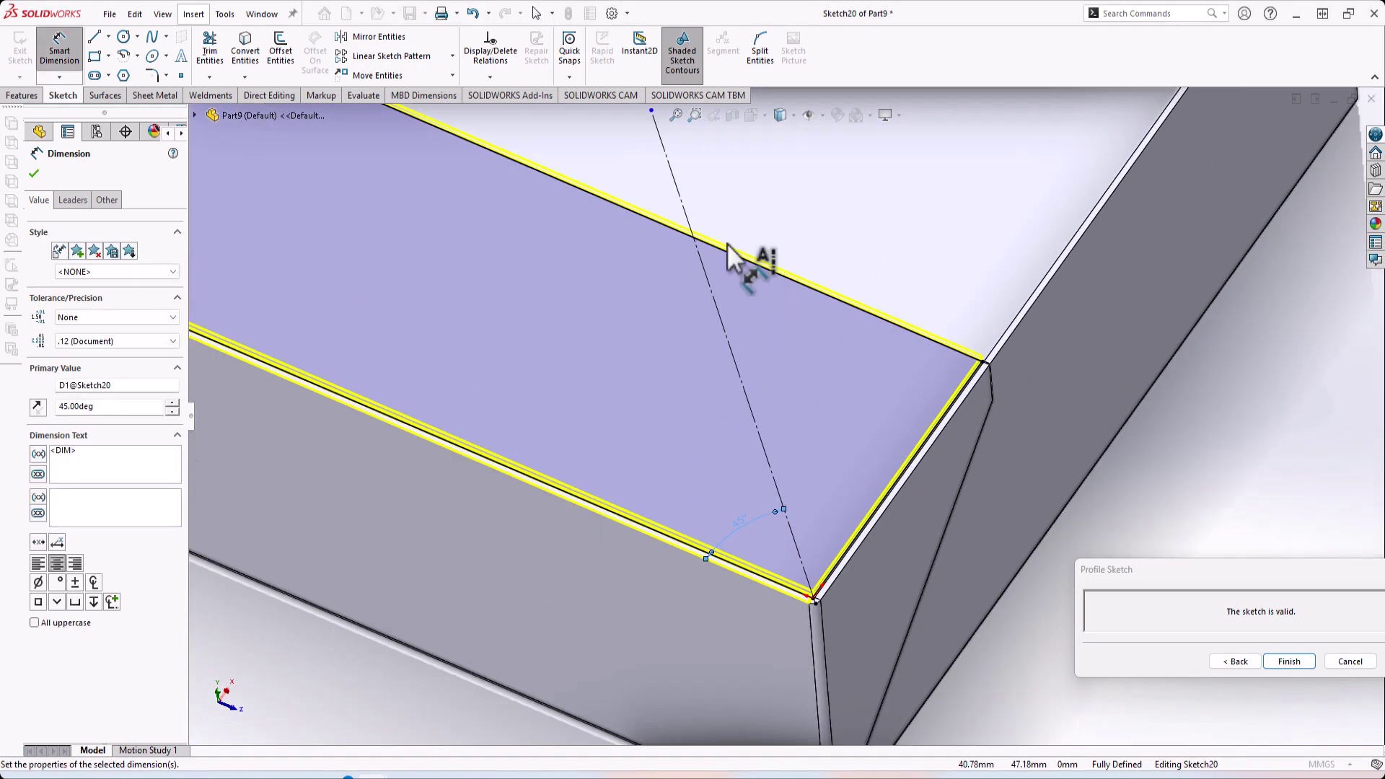
scroll(728, 256, "down", 3)
right_click_drag(794, 209, 725, 213)
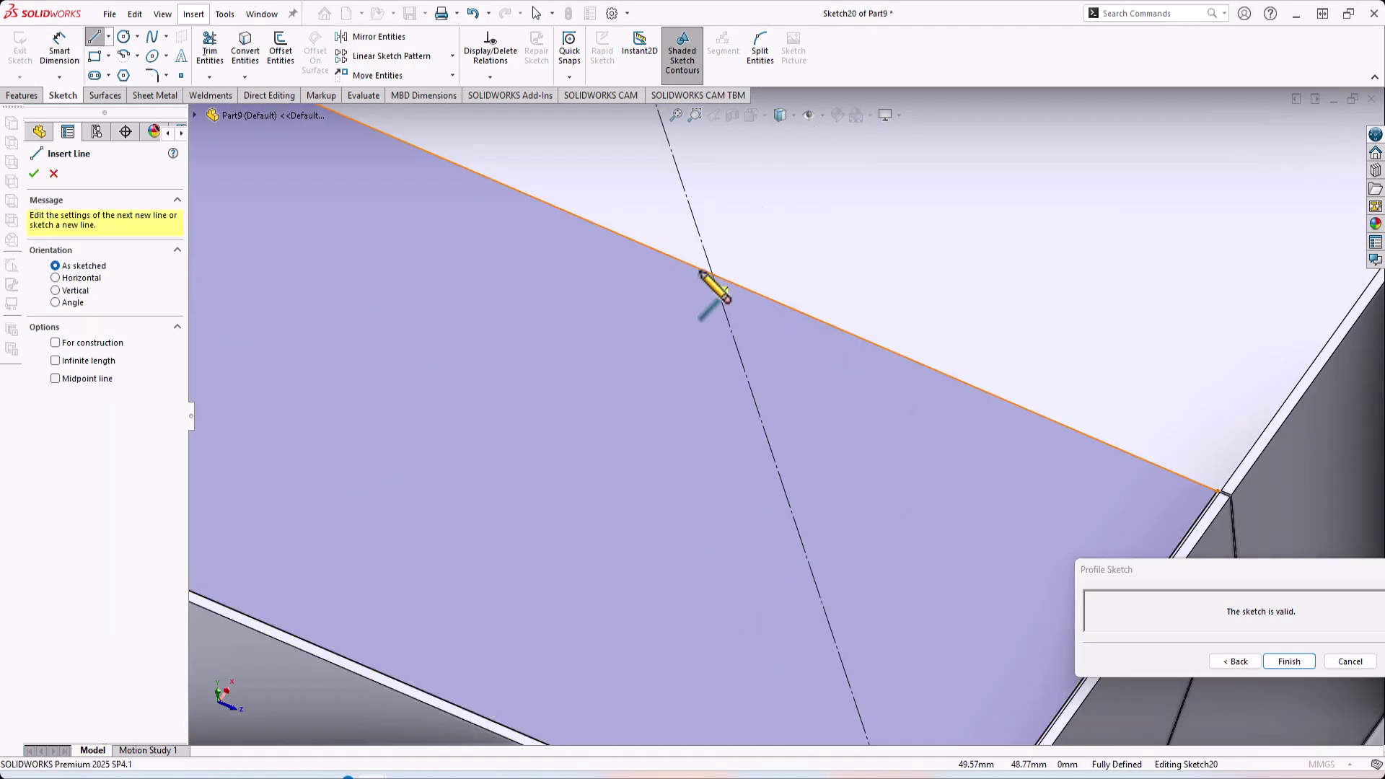
left_click(709, 273)
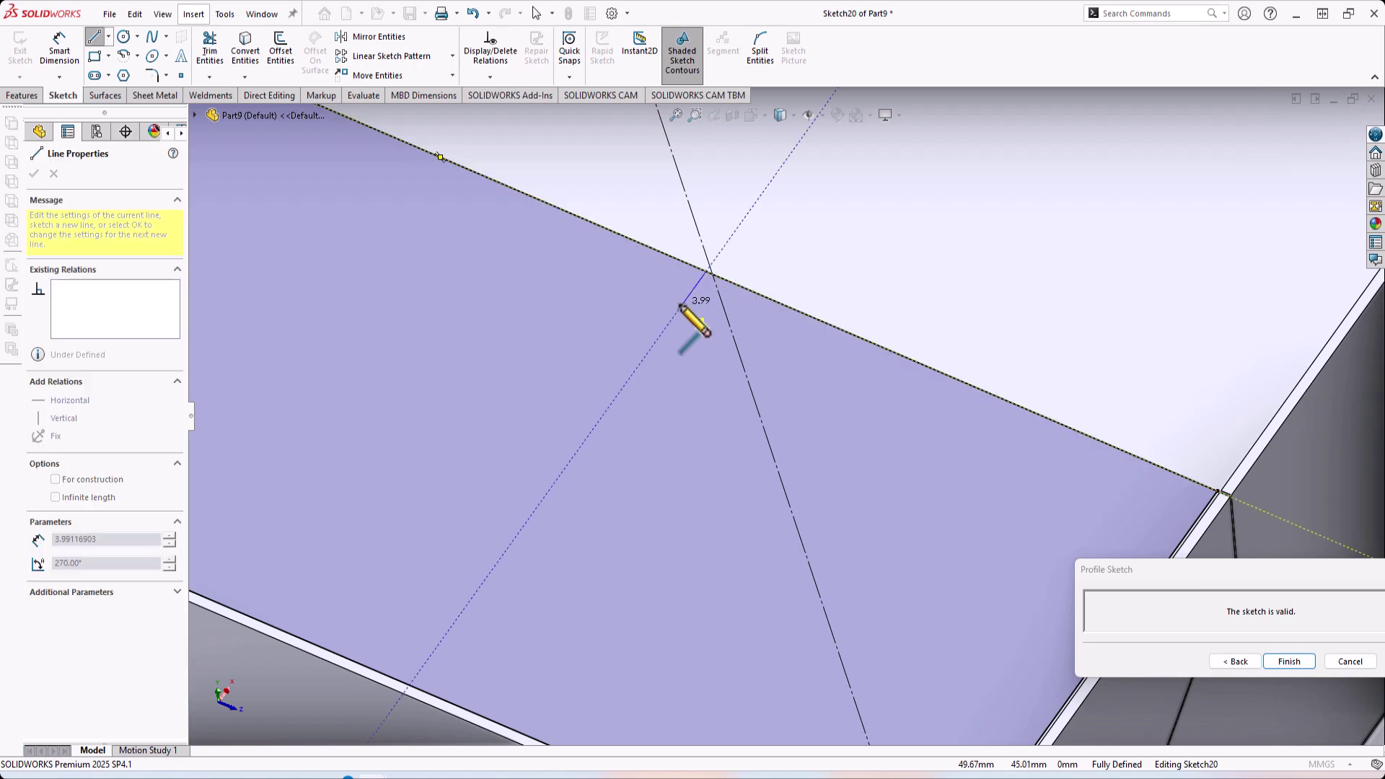
left_click(682, 305)
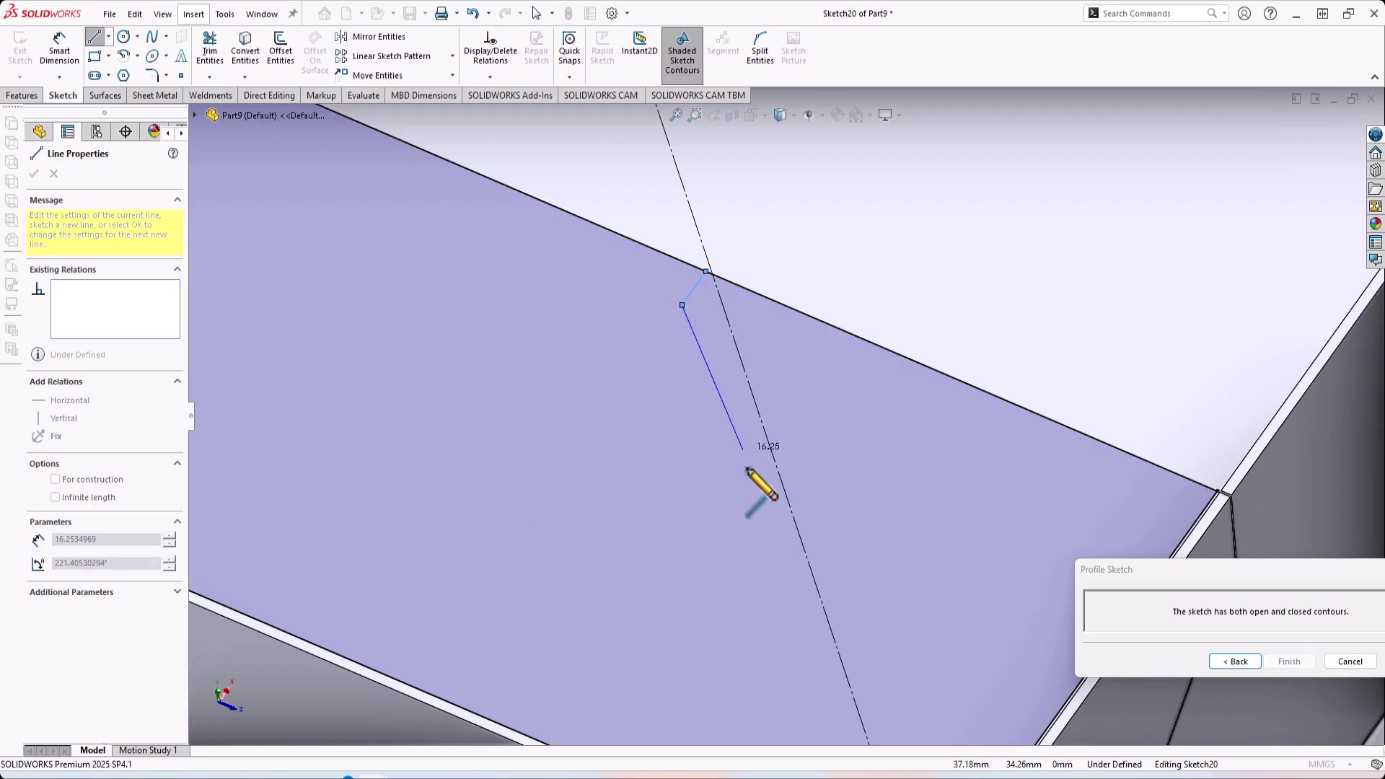
scroll(797, 568, "up", 3)
scroll(853, 689, "down", 2)
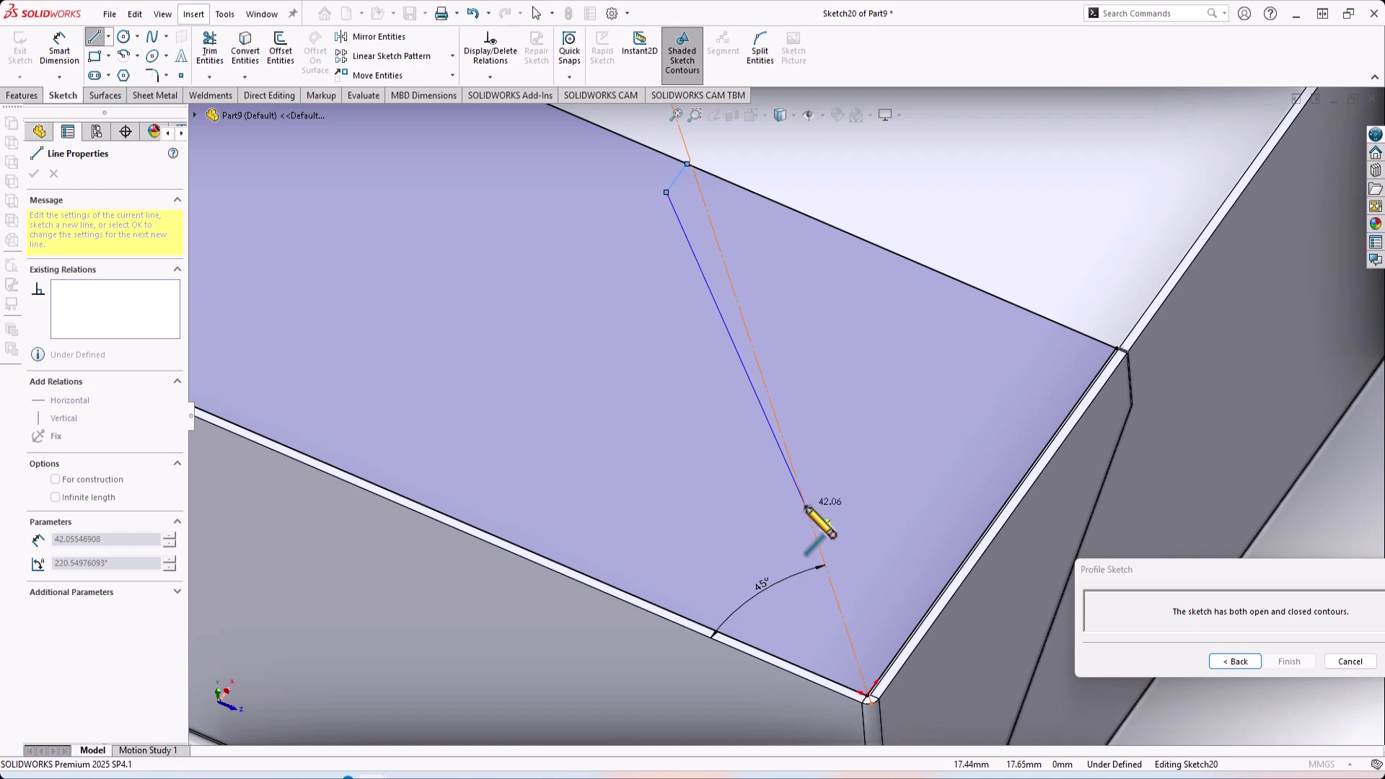
left_click(830, 677)
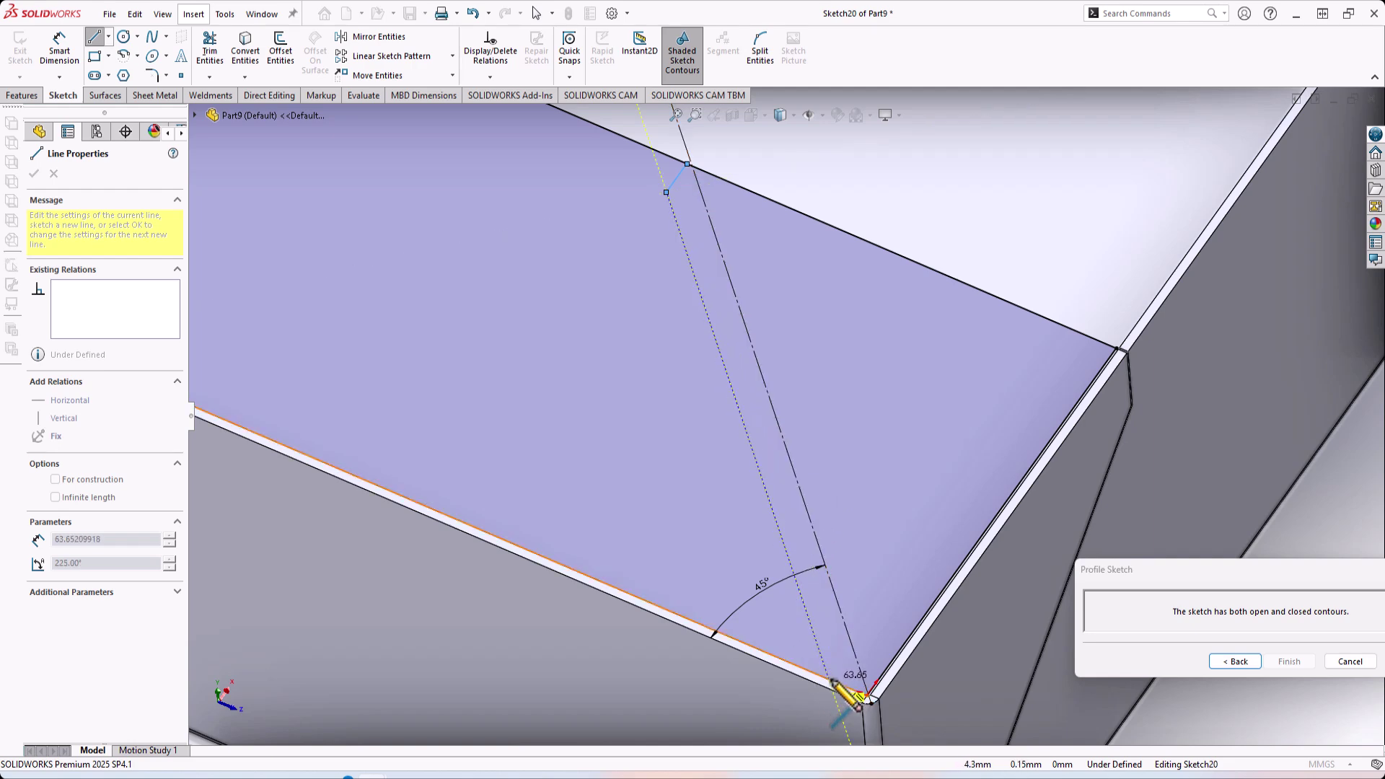
key("Escape")
left_click(855, 341)
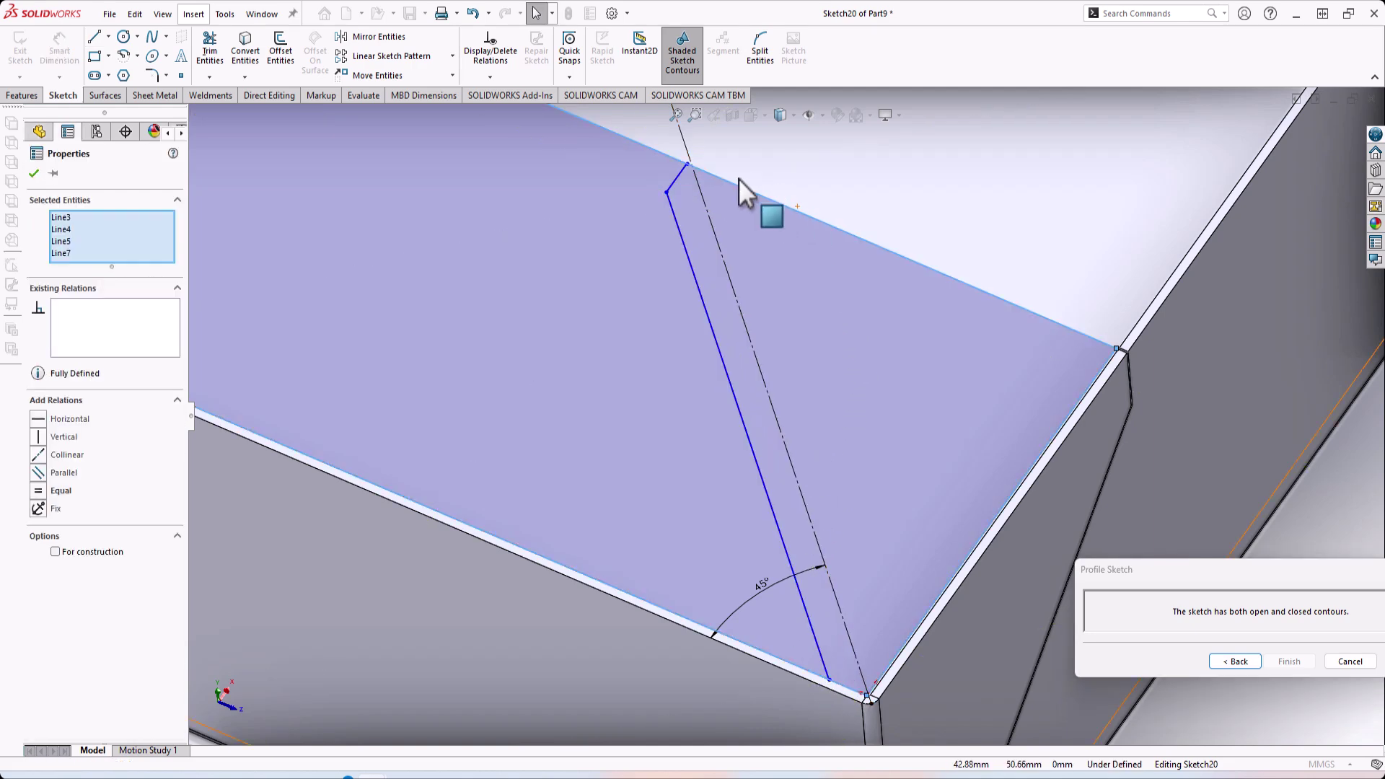
Step: Dimension the gap between the solid diagonal and the construction line as 0.1 mm
scroll(738, 179, "down", 3)
right_click_drag(798, 171, 813, 128)
left_click(652, 309)
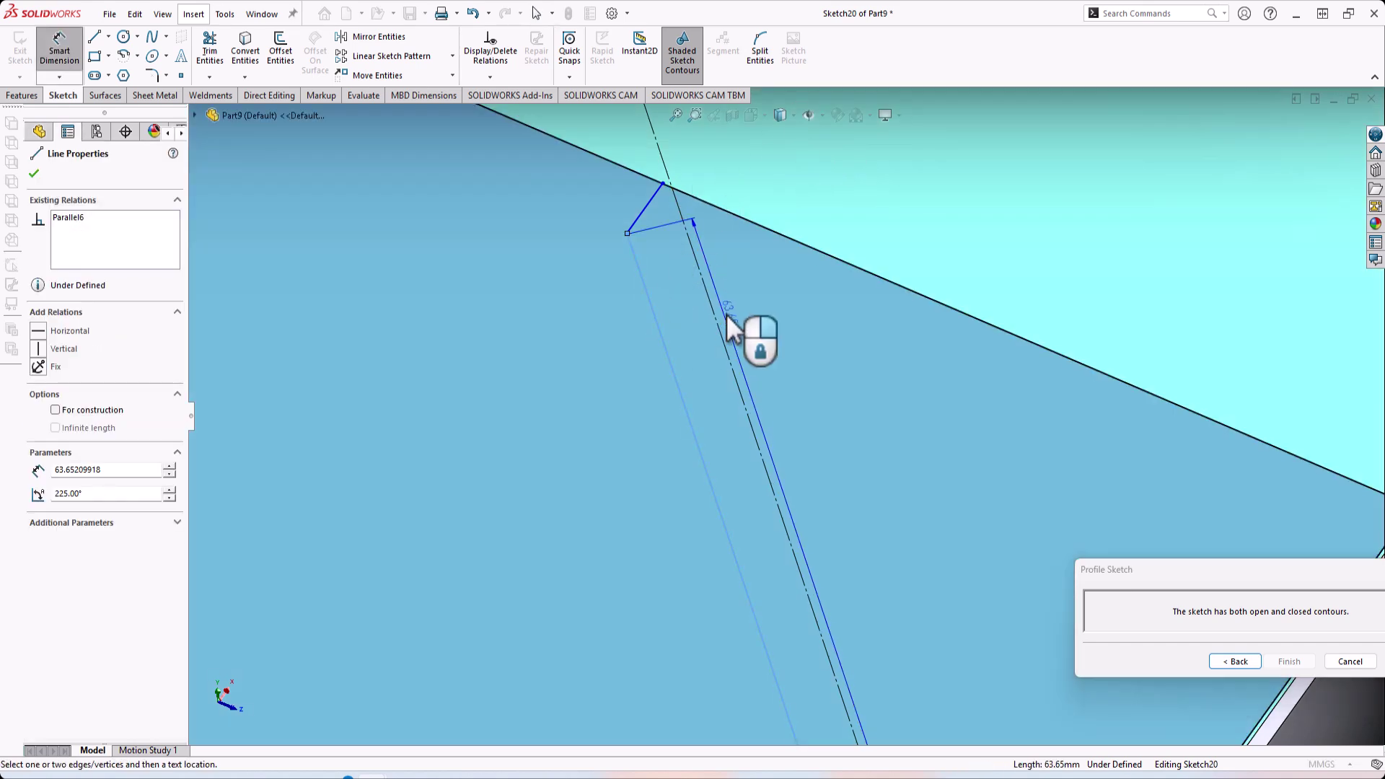
left_click(715, 317)
left_click(705, 329)
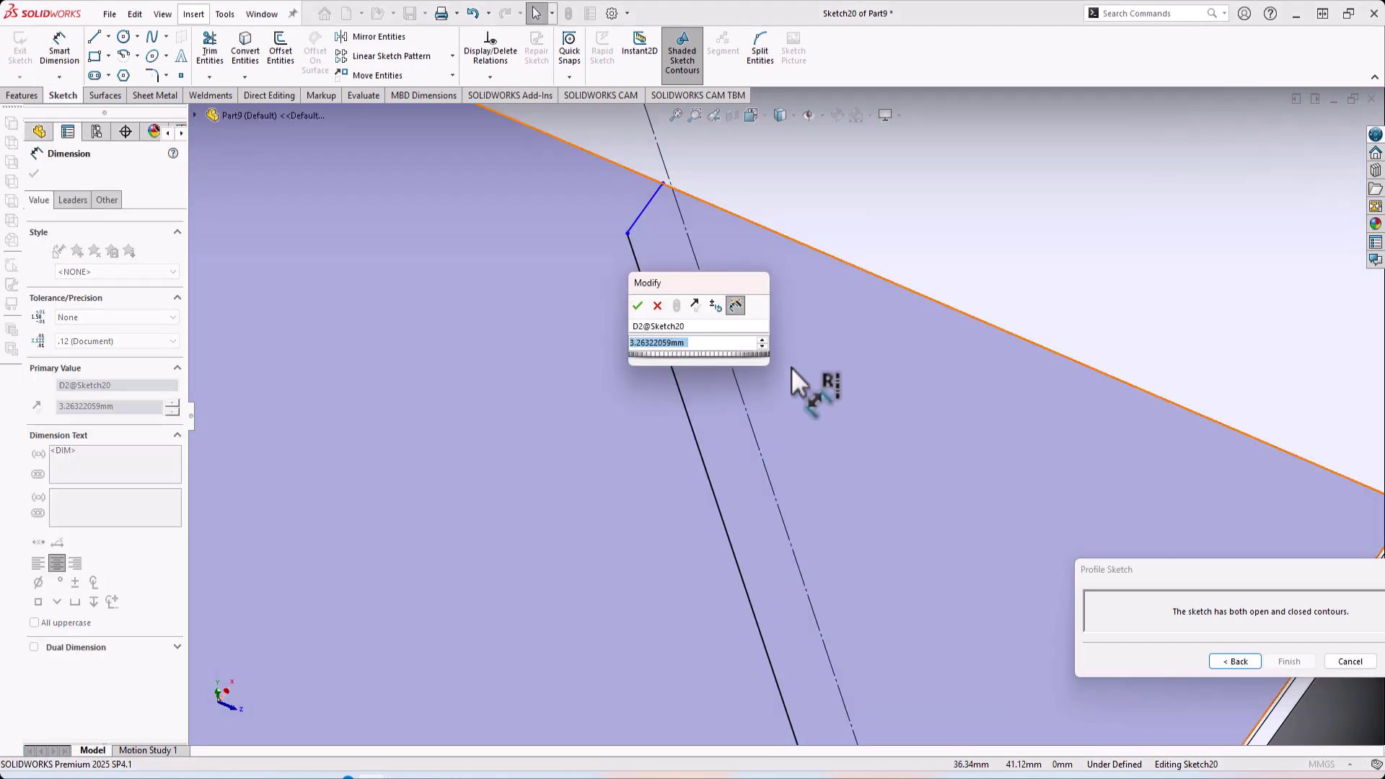
type("0.1")
key("Return")
scroll(707, 170, "down", 3)
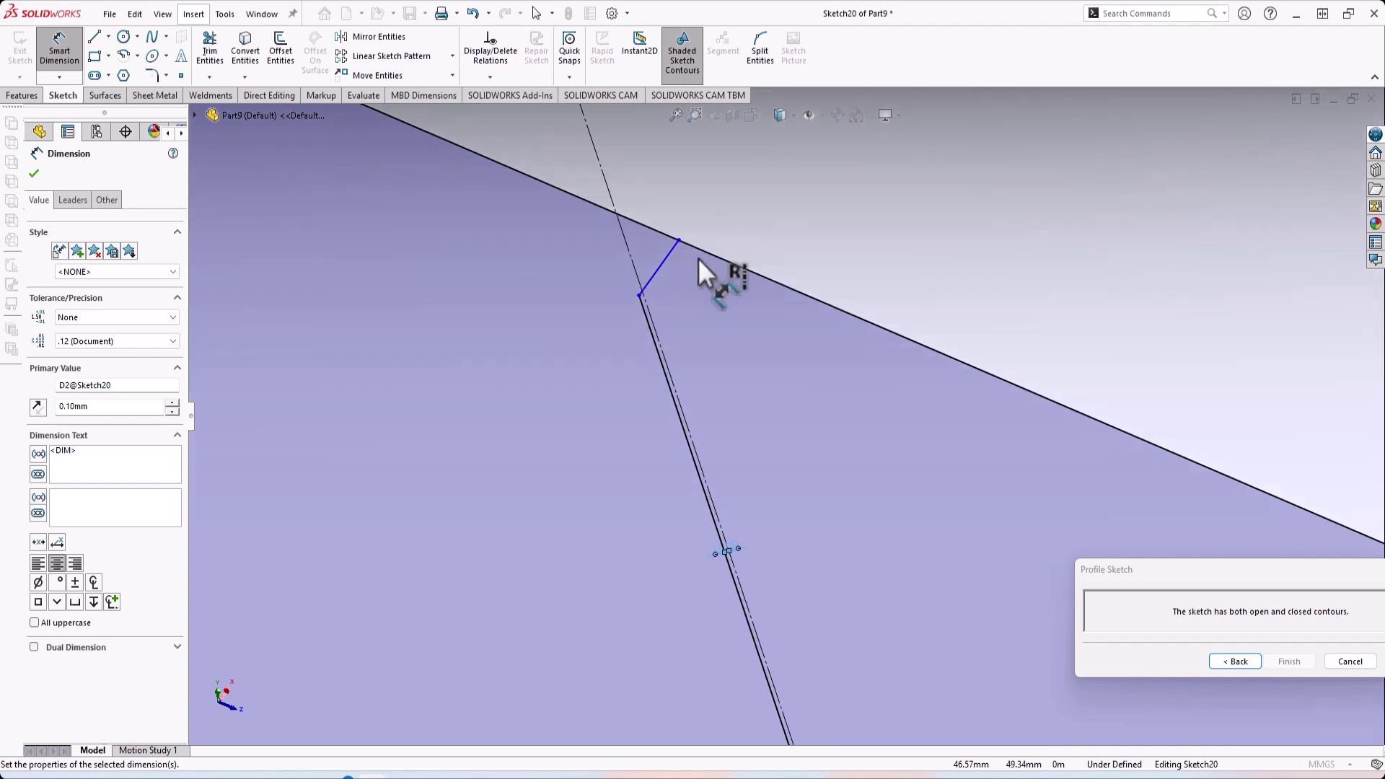
Step: Set the short clip line's length to 6 mm
left_click(663, 268)
left_click(631, 265)
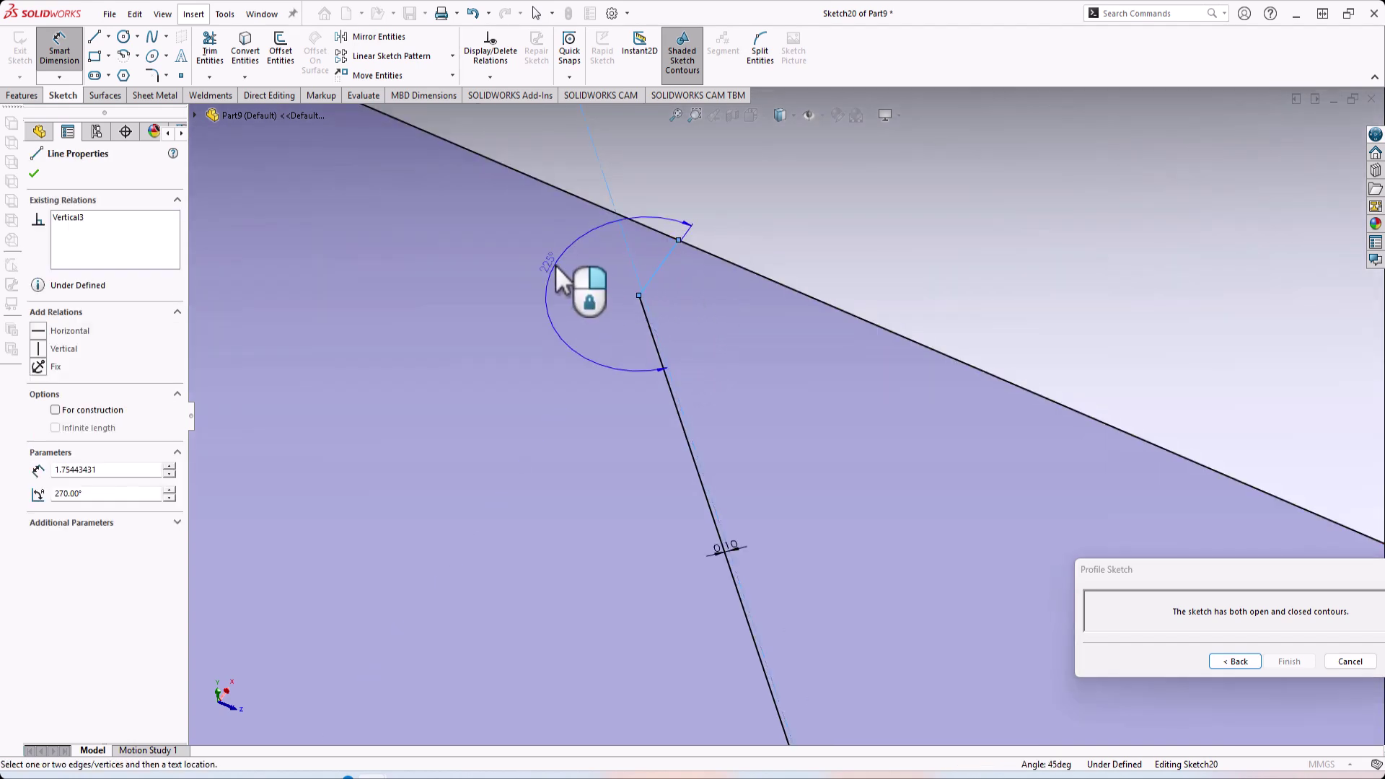
left_click(599, 258)
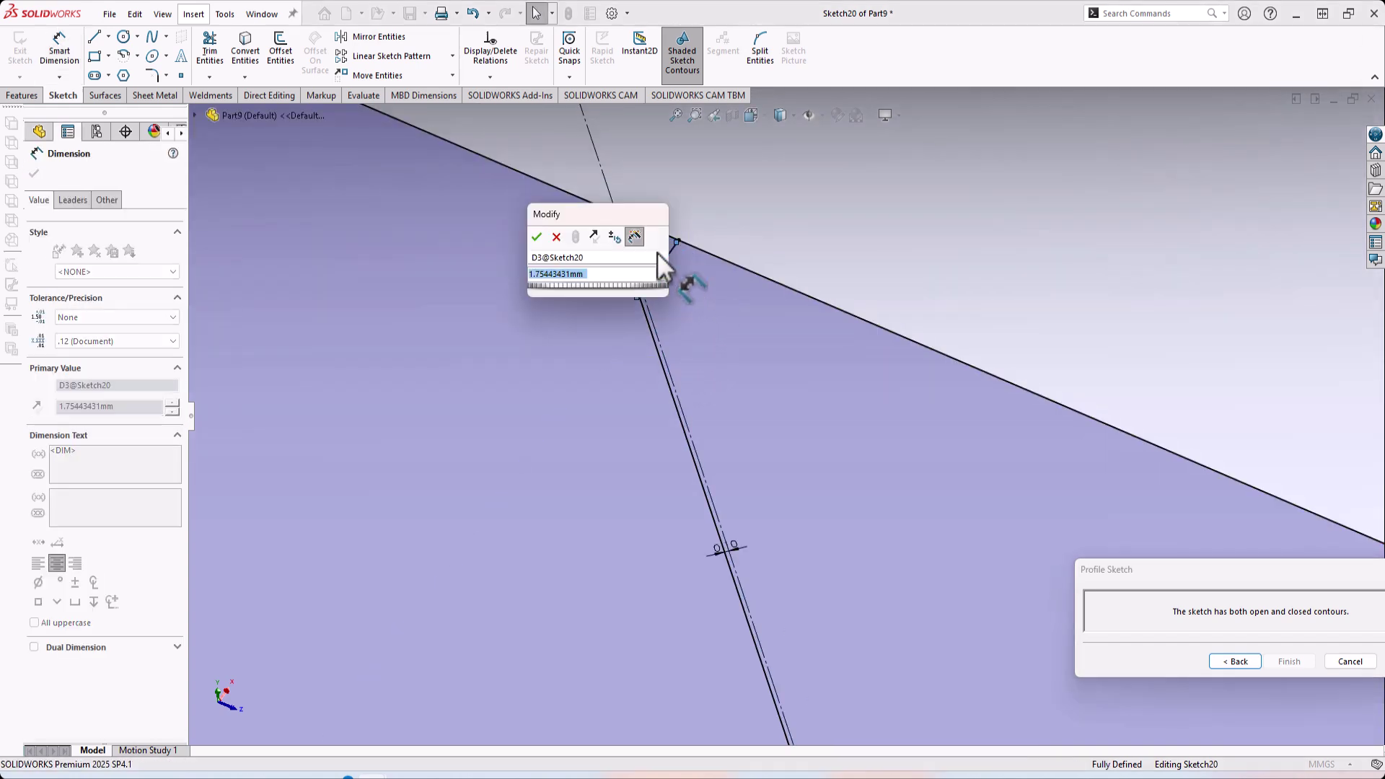
type("6")
key("Return")
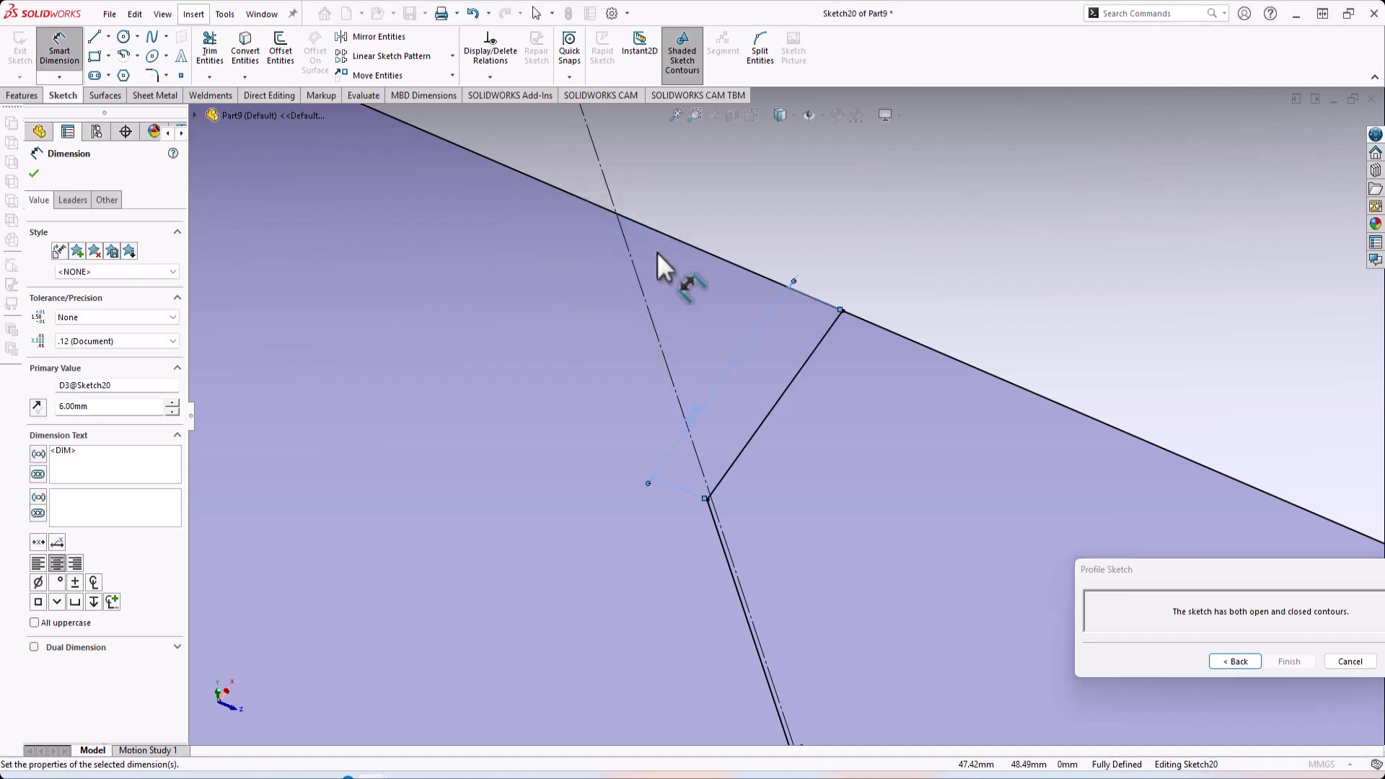
Step: Power trim the profile's short side edge and the leftover segment beyond the diagonal at the bend corner
scroll(793, 389, "up", 3)
mouse_move(812, 376)
middle_mouse_down()
mouse_move(858, 400)
mouse_move(802, 505)
mouse_move(822, 626)
mouse_move(819, 556)
middle_mouse_up()
scroll(772, 453, "down", 5)
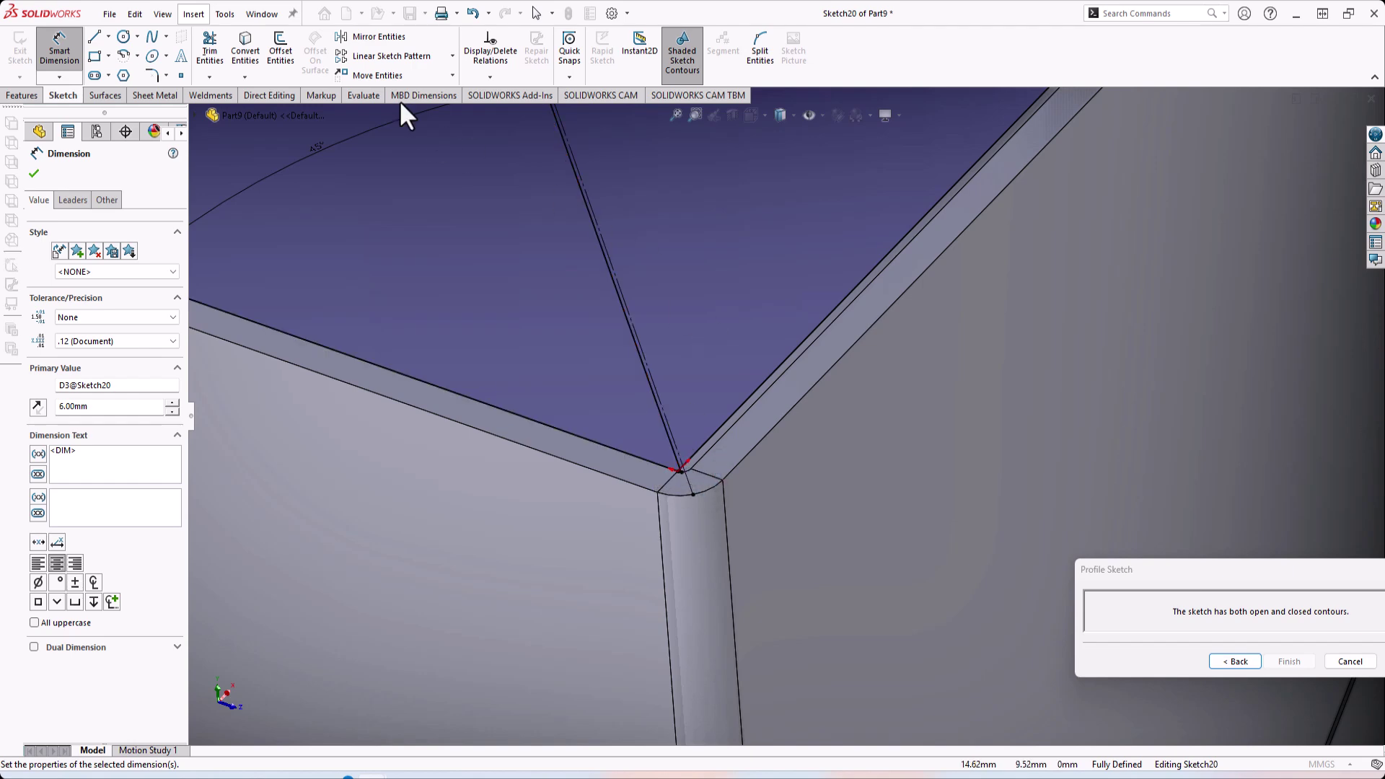
left_click(216, 49)
scroll(597, 358, "down", 4)
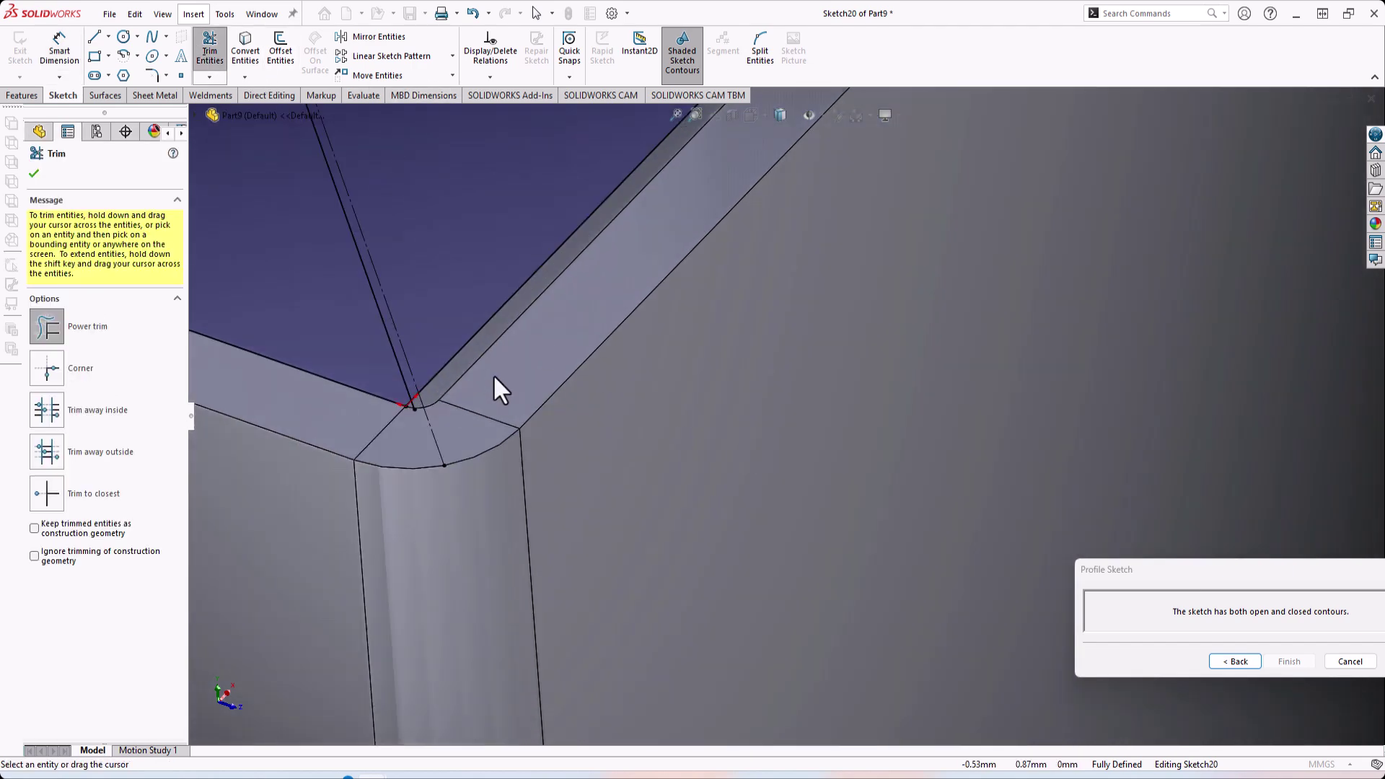
left_click_drag(494, 377, 434, 355)
scroll(393, 412, "down", 8)
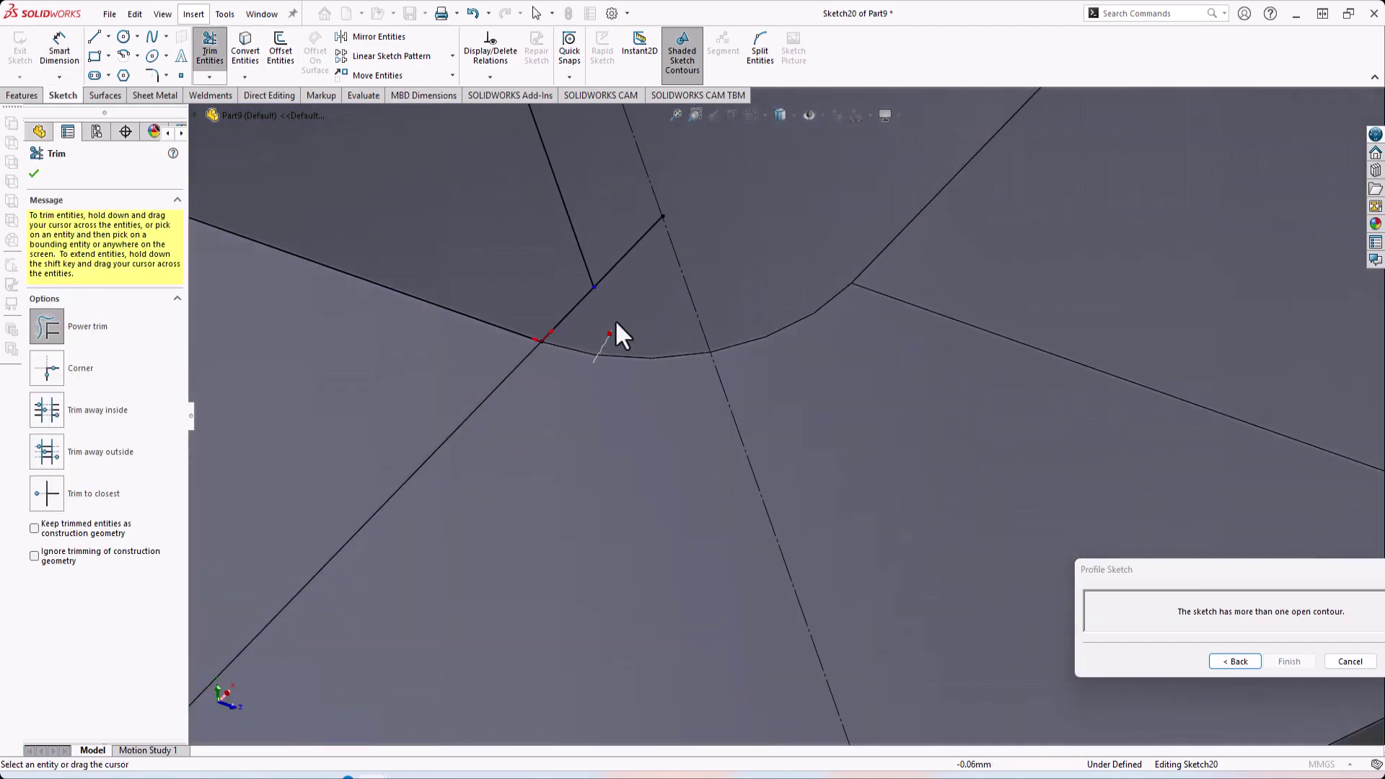
left_click_drag(622, 245, 621, 247)
Step: Trim the profile's free edge beyond the clip line to leave one closed contour
scroll(693, 432, "up", 10)
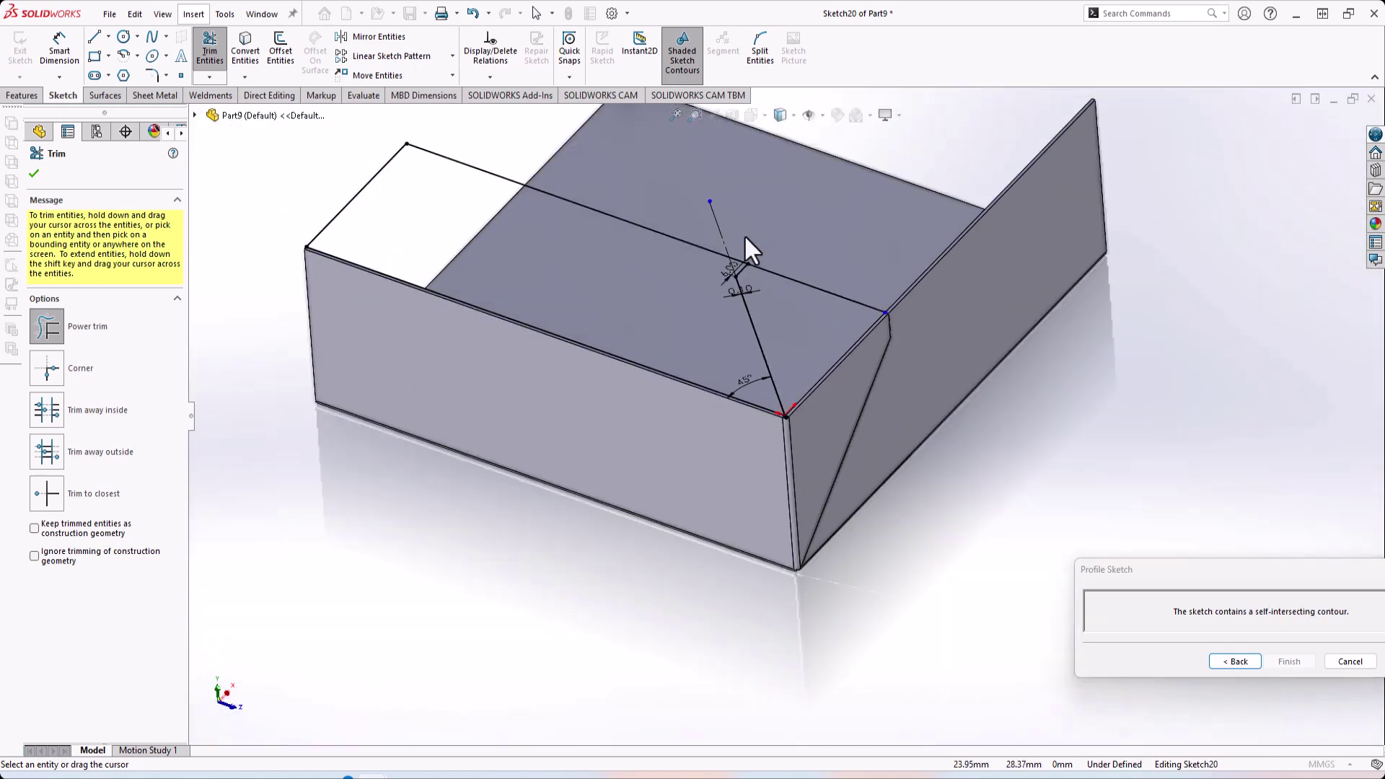
scroll(832, 361, "down", 5)
left_click_drag(897, 241, 901, 235)
scroll(569, 168, "down", 10)
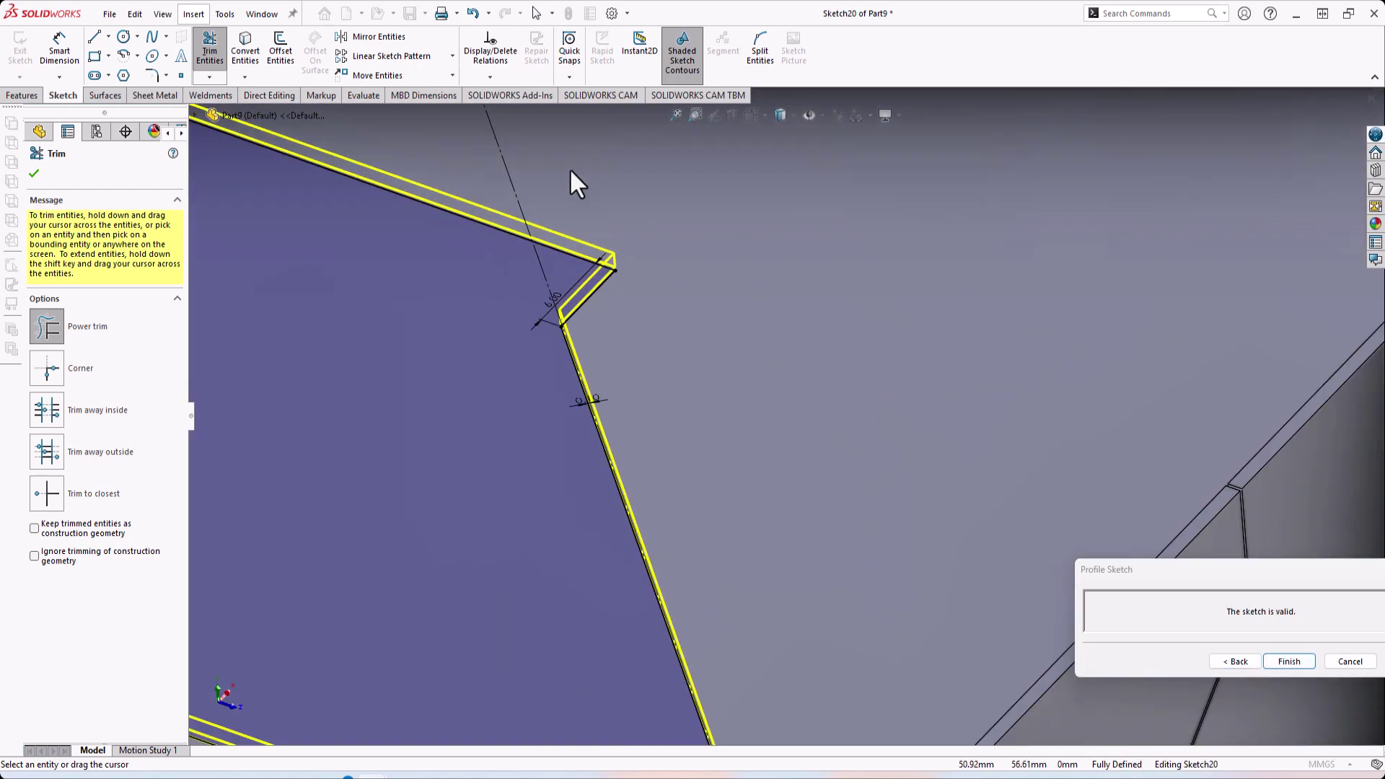
key("f")
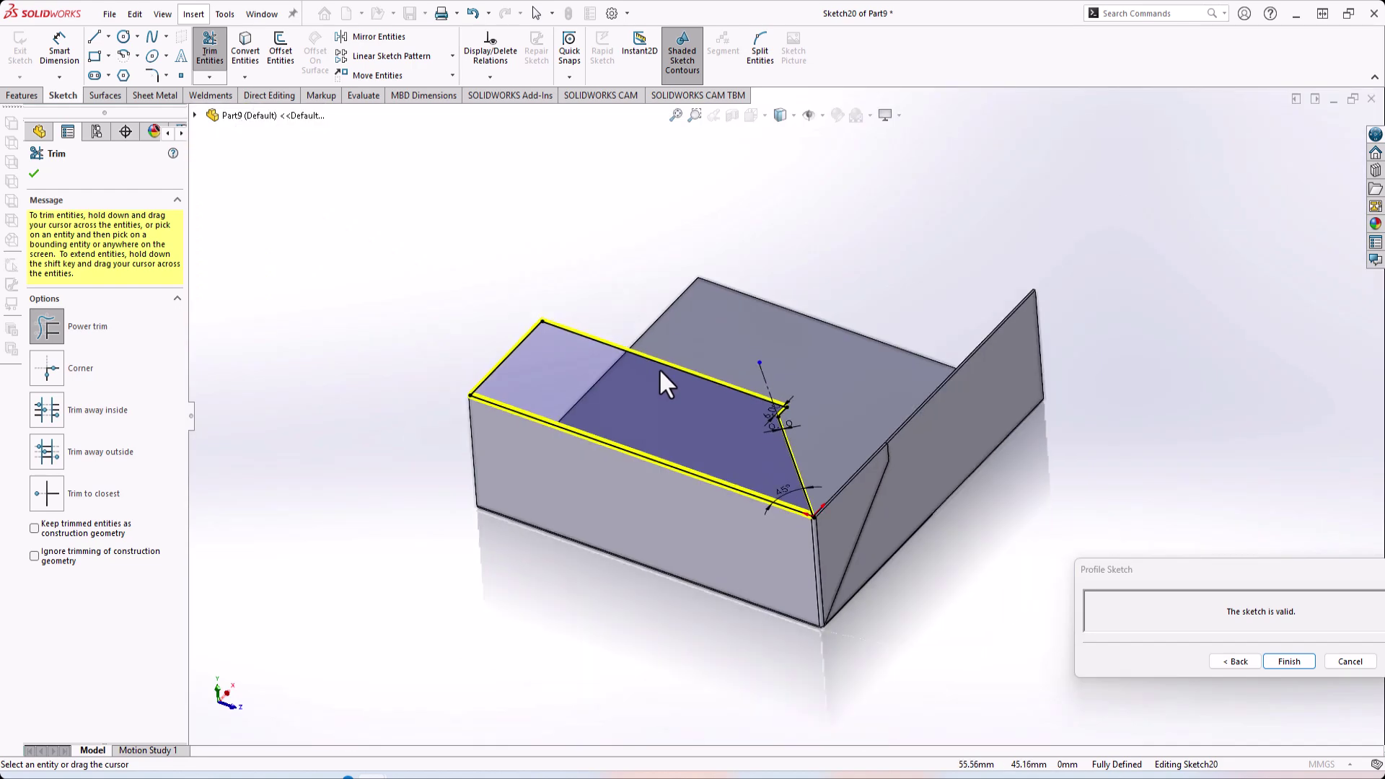
Step: Return to the flange settings, add the triangular flange's top edge as a second edge, and open its profile for editing
left_click(1237, 661)
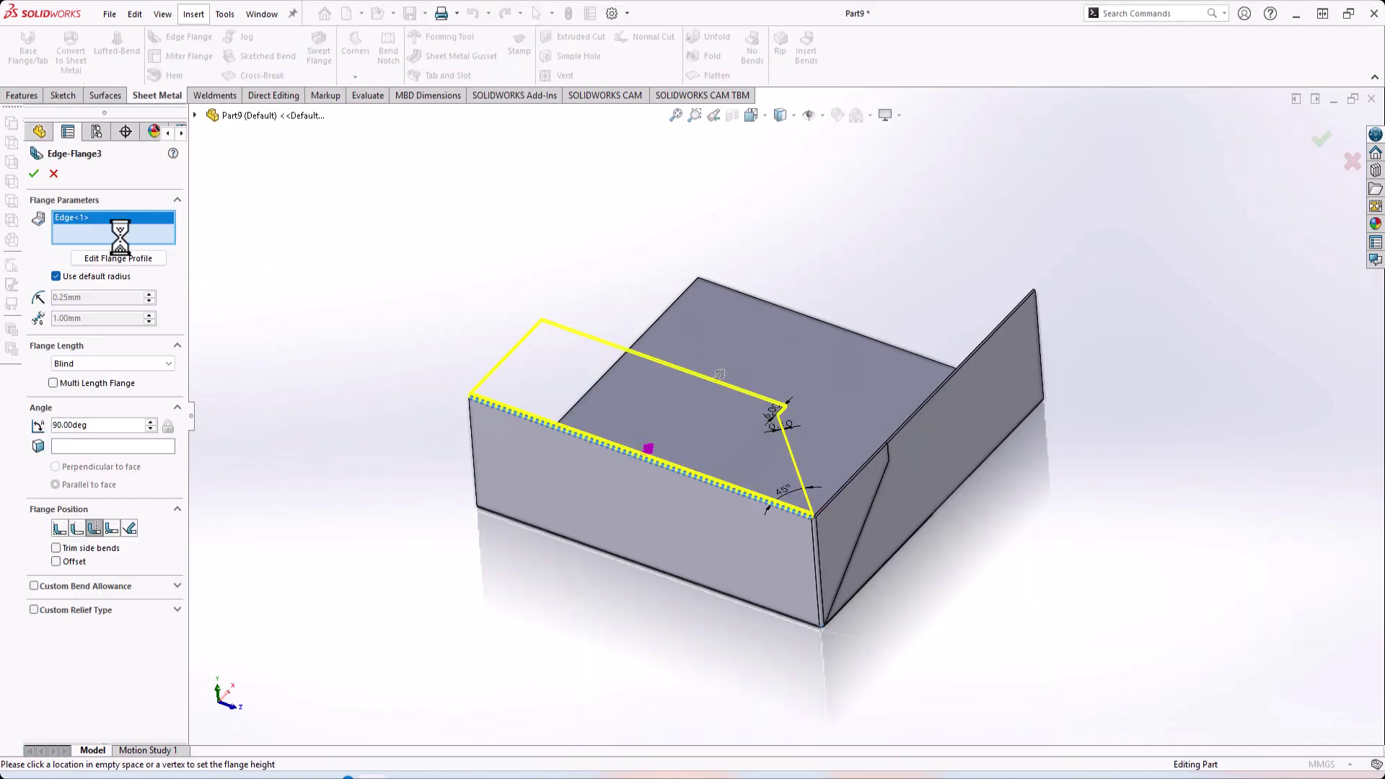
scroll(794, 444, "down", 5)
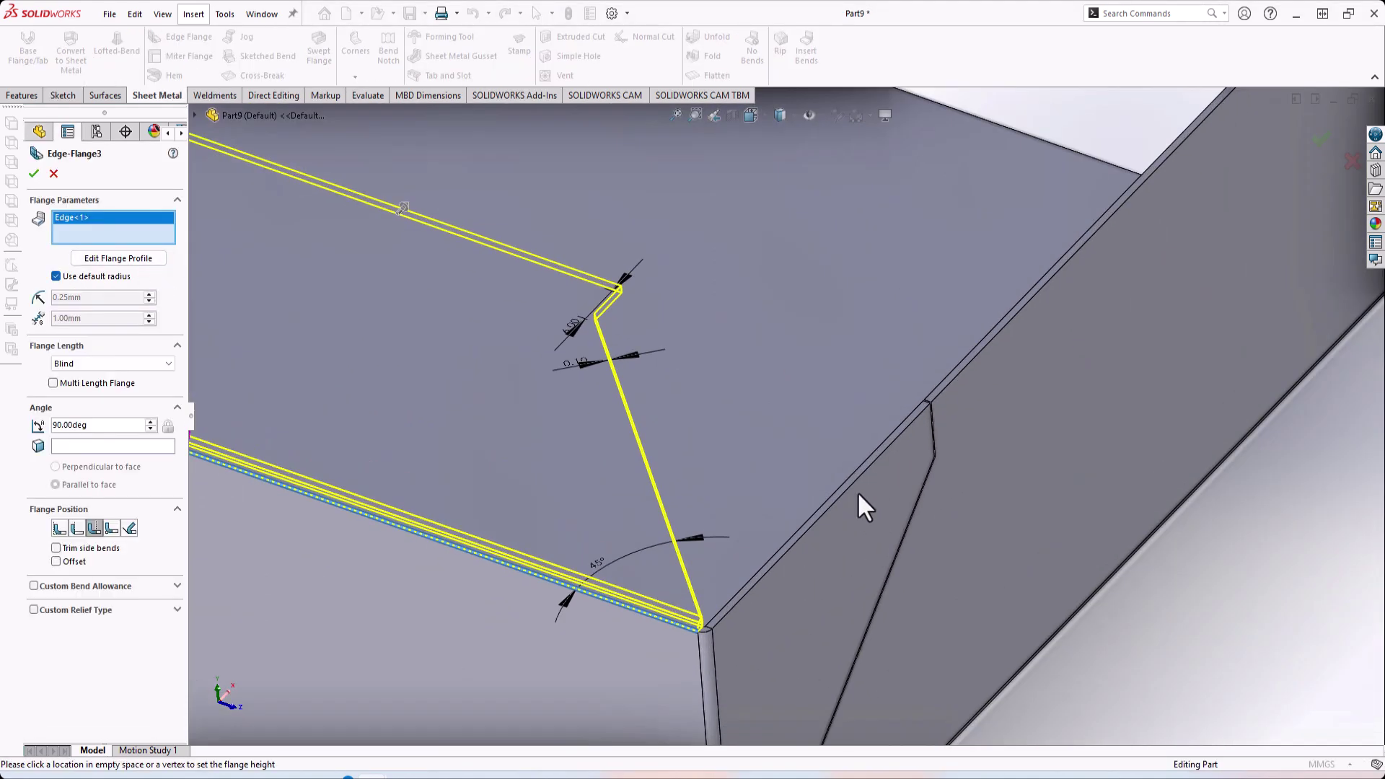
left_click(840, 489)
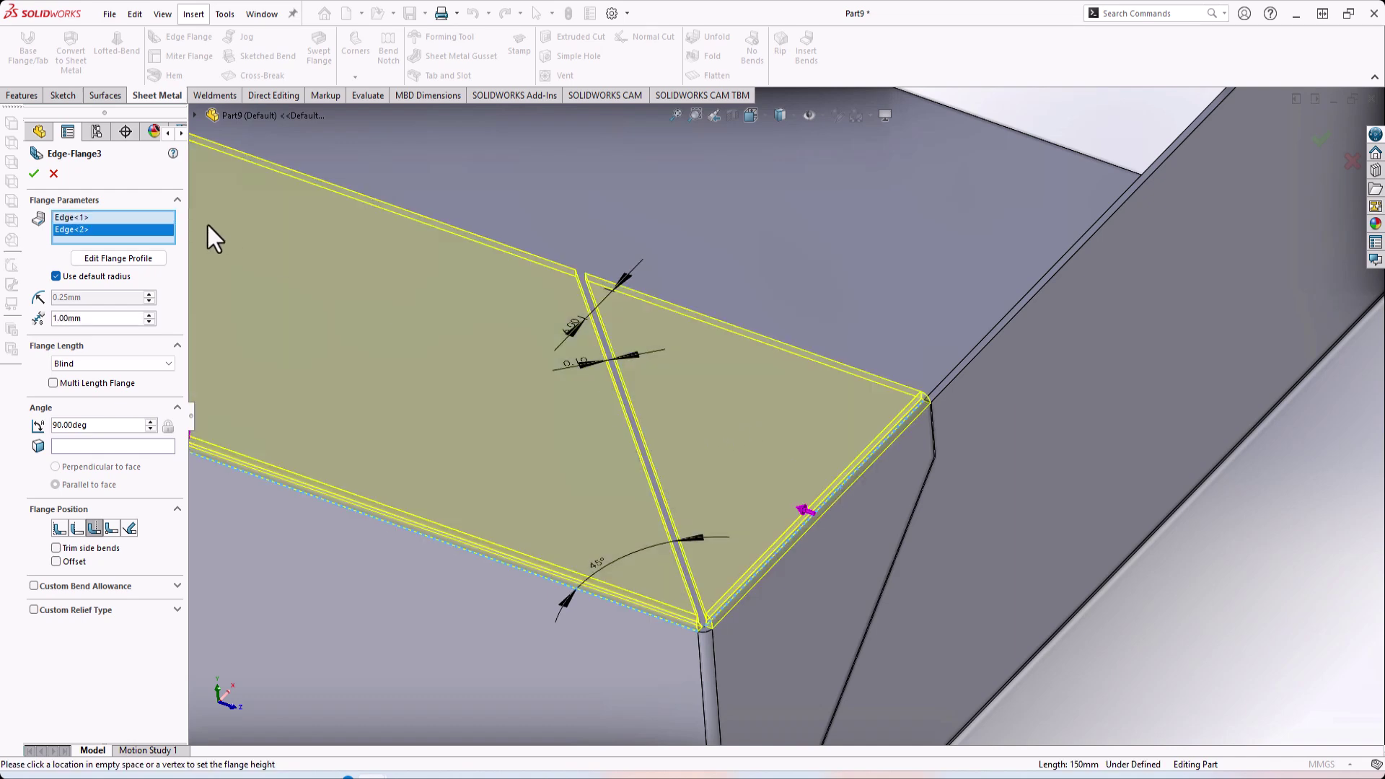
left_click(102, 257)
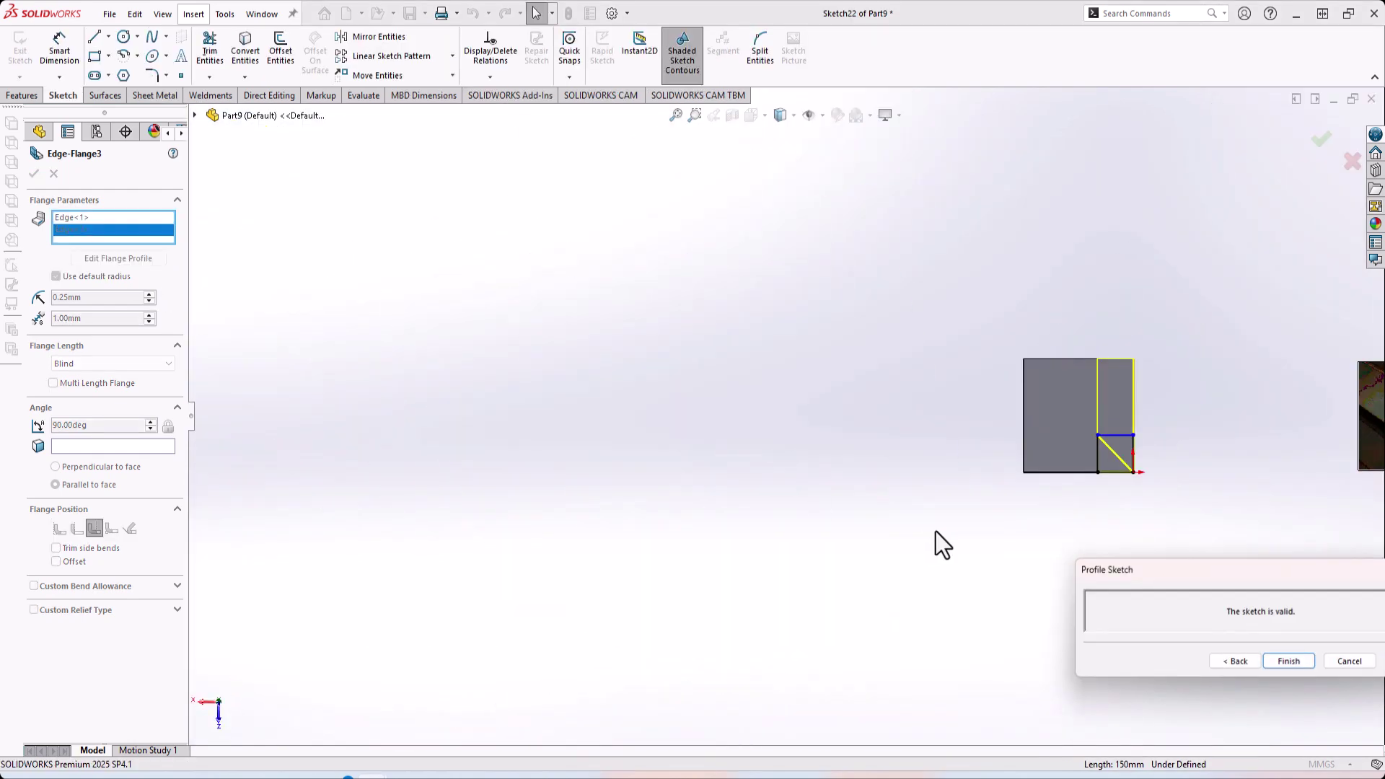
Step: Draw a diagonal line about 83 mm long from the midpoint of the outer bend corner arc past the profile's opposite corner
mouse_move(1209, 475)
middle_mouse_down()
mouse_move(965, 399)
mouse_move(892, 328)
middle_mouse_up()
scroll(996, 420, "down", 5)
mouse_move(997, 420)
middle_mouse_down()
mouse_move(997, 352)
mouse_move(1061, 493)
mouse_move(964, 371)
mouse_move(887, 448)
mouse_move(1156, 514)
middle_mouse_up()
key("l")
scroll(966, 486, "down", 5)
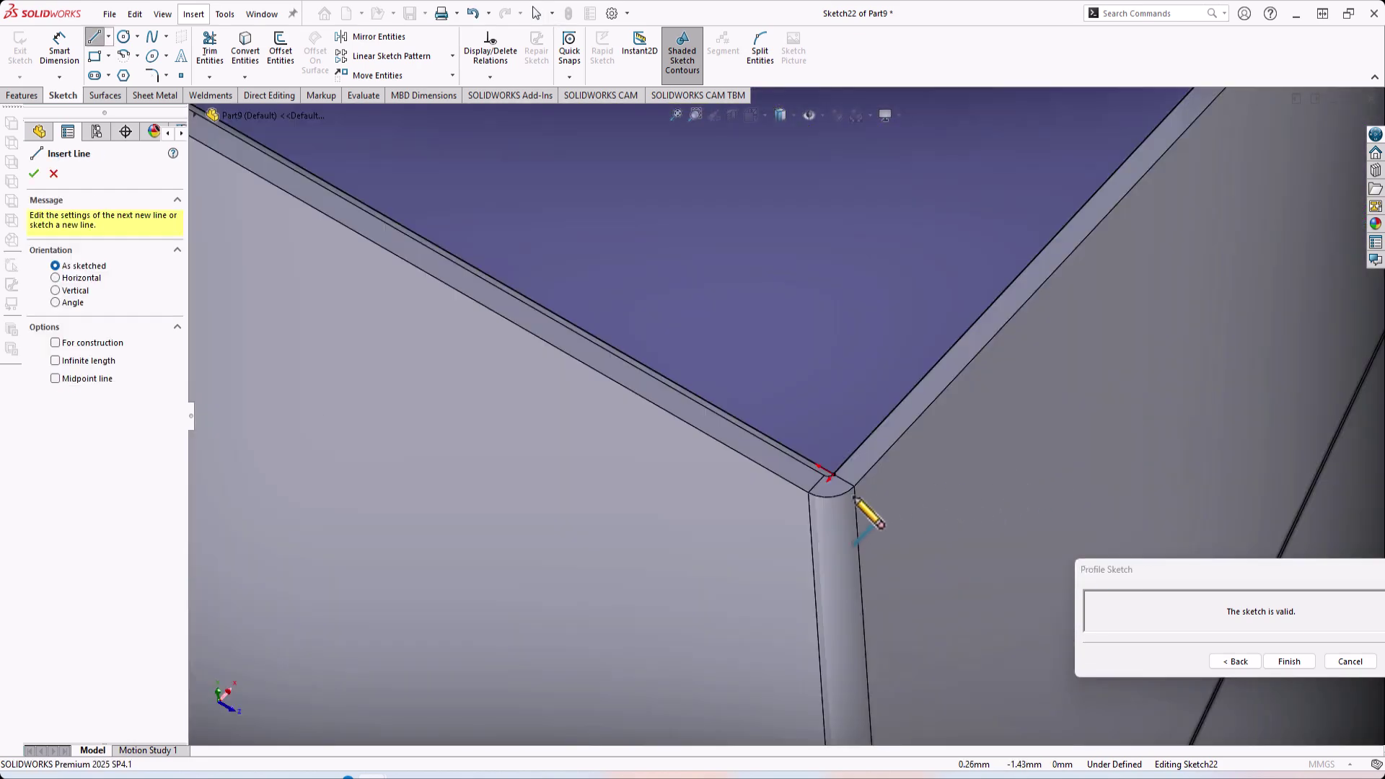
left_click(831, 496)
key("Escape")
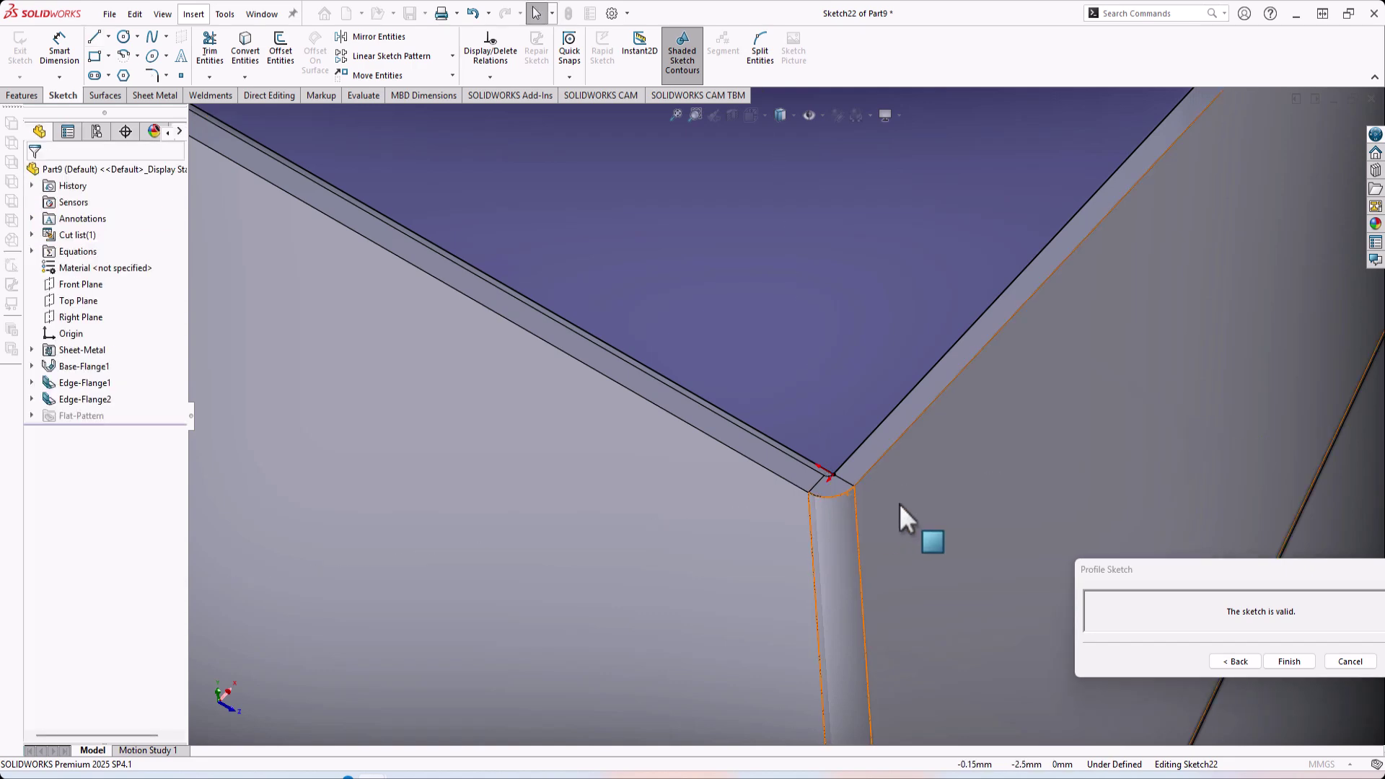
right_click_drag(899, 504, 846, 503)
left_click(831, 496)
scroll(829, 339, "up", 3)
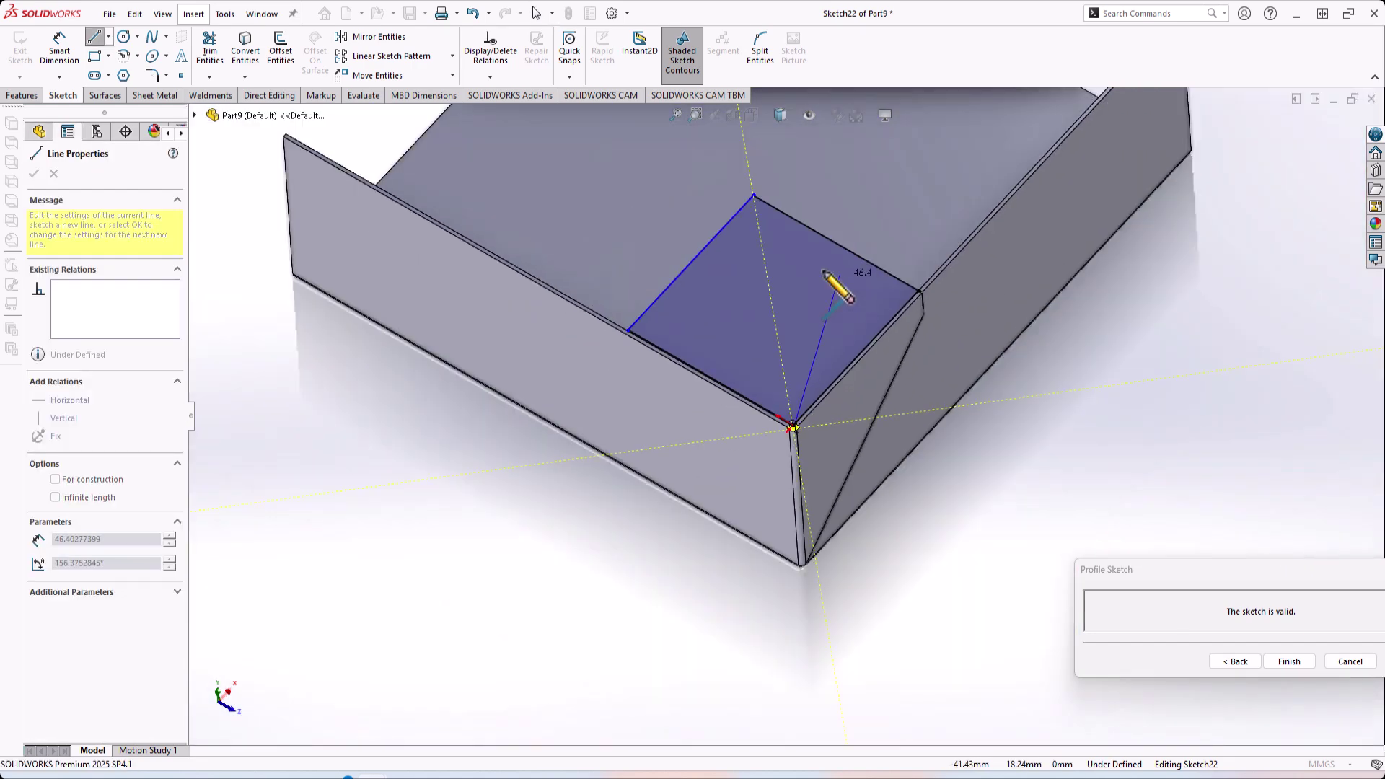
left_click(750, 154)
key("Escape")
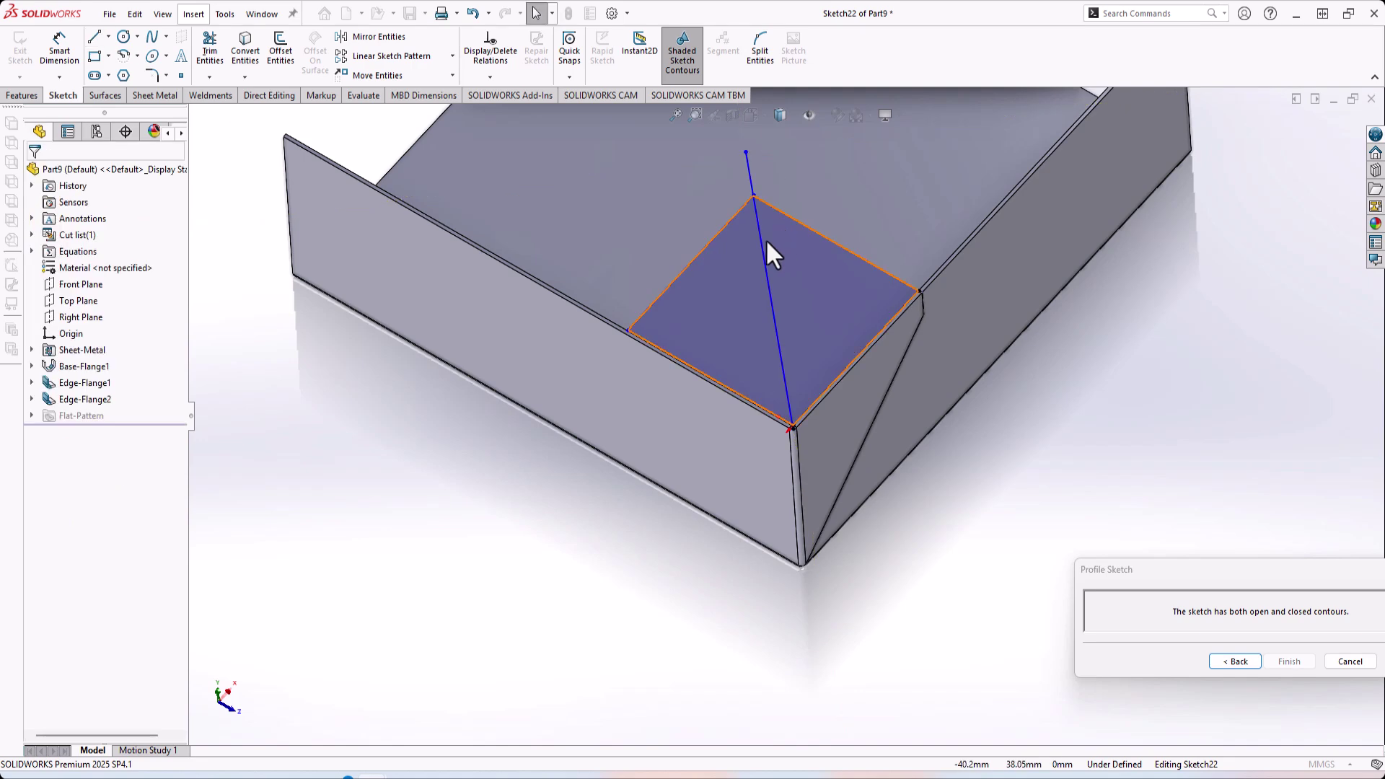
Step: Convert the diagonal to construction geometry and dimension it at 45° to the profile's bend edge
left_click(762, 238)
left_click(831, 194)
right_click_drag(659, 552, 671, 491)
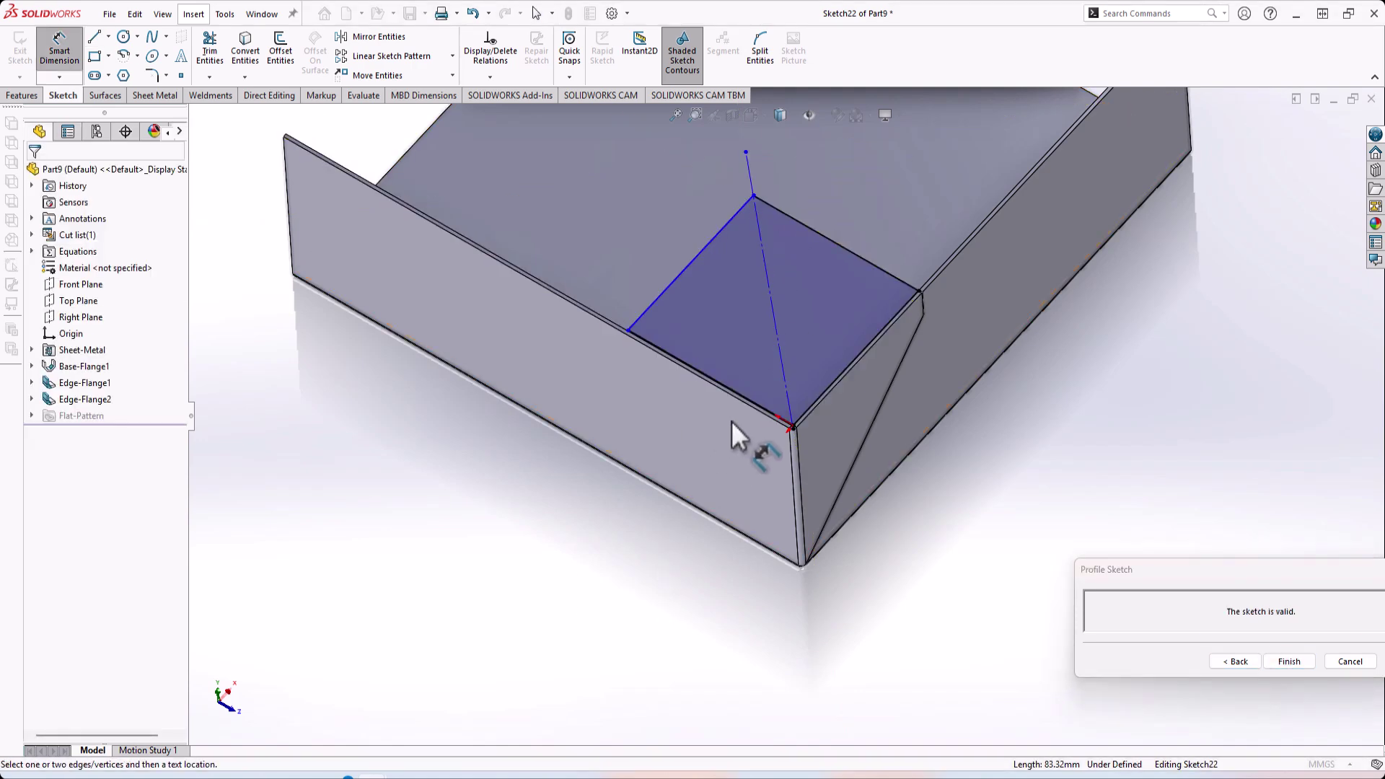
scroll(787, 389, "down", 6)
left_click(779, 395)
left_click(895, 473)
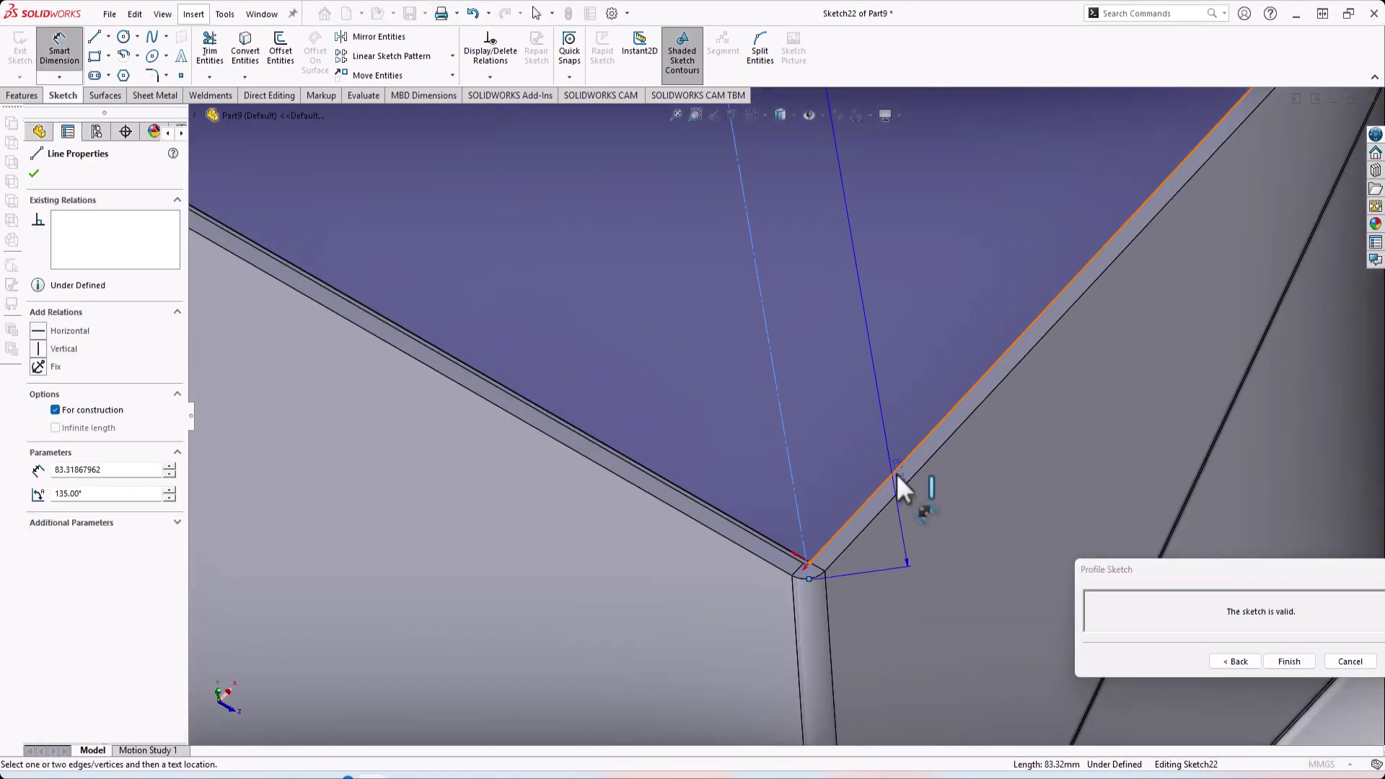
left_click(877, 409)
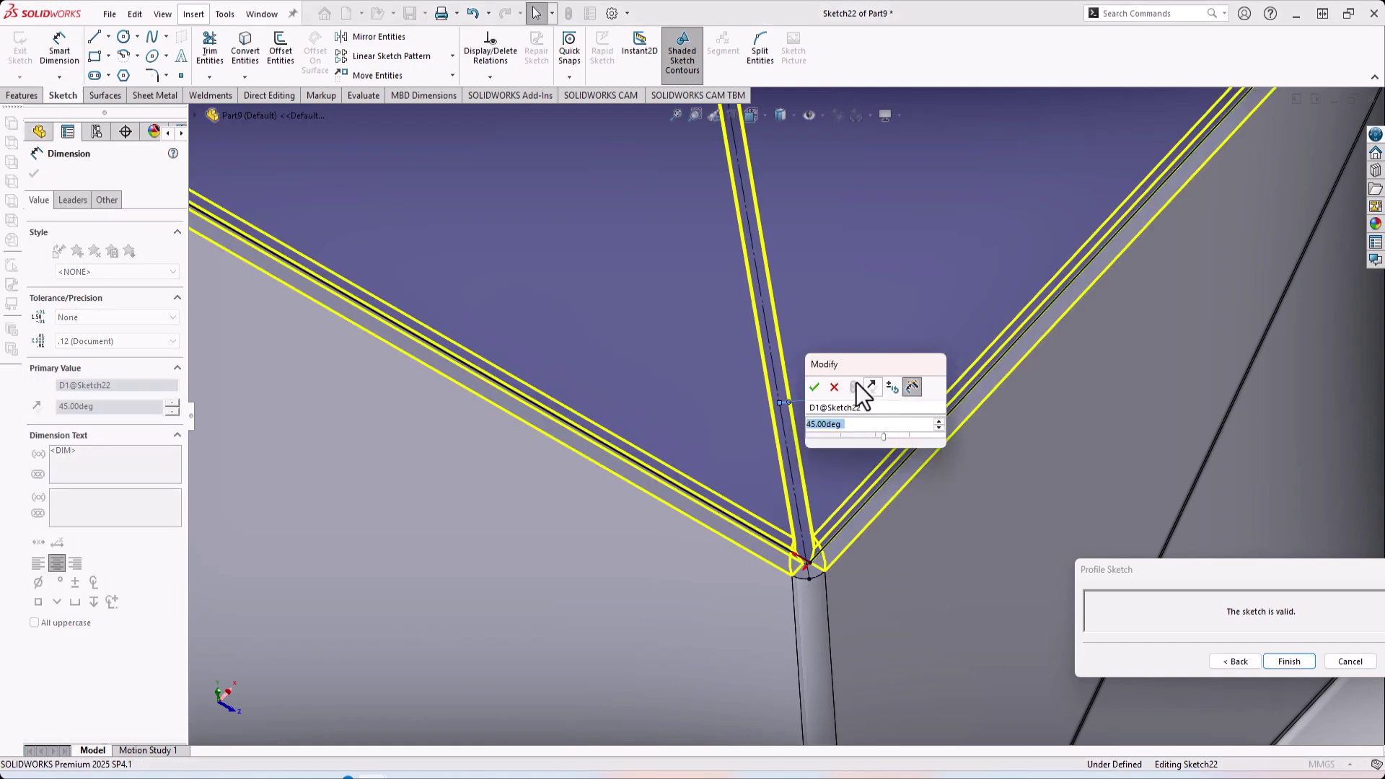
left_click(815, 388)
Step: Power trim the profile's outer edge that runs parallel to the bend edge
scroll(826, 398, "down", 6)
scroll(786, 266, "up", 8)
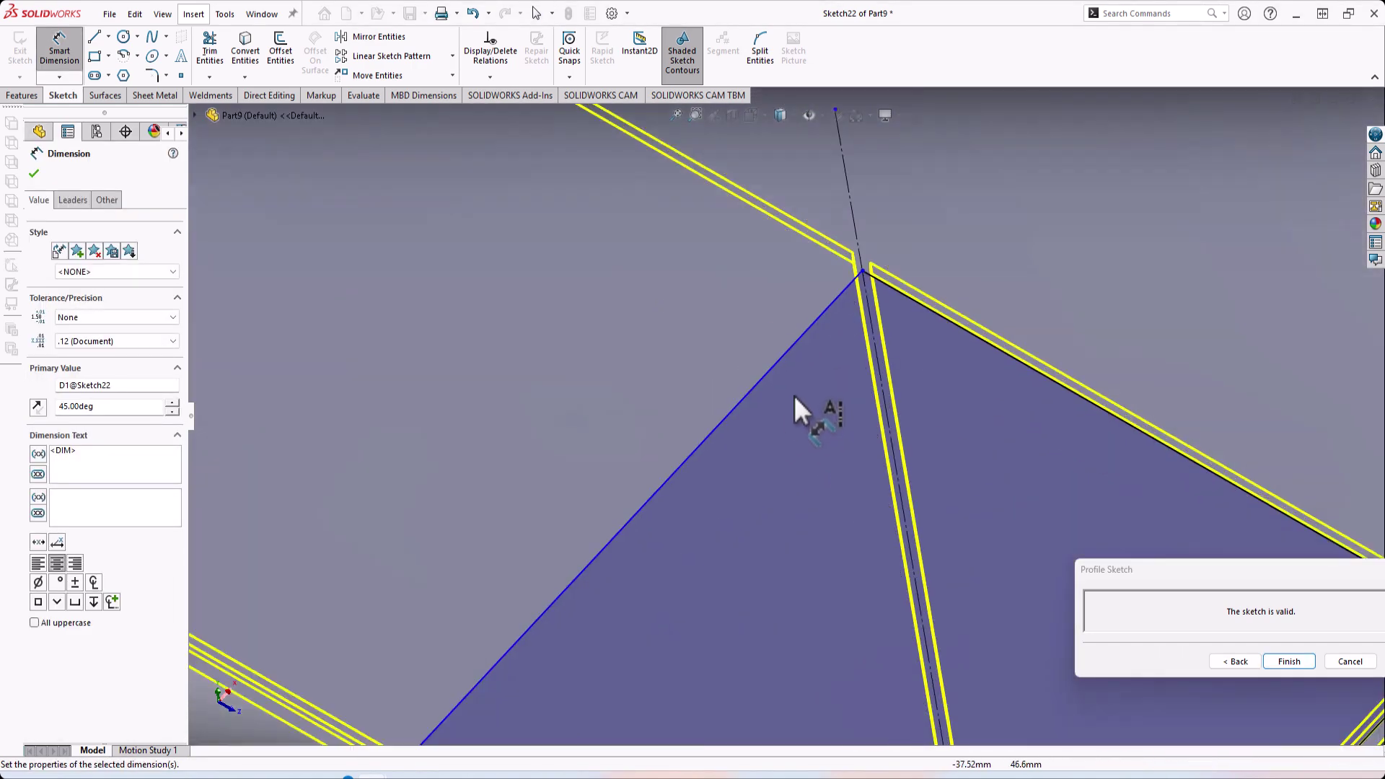
scroll(898, 277, "down", 2)
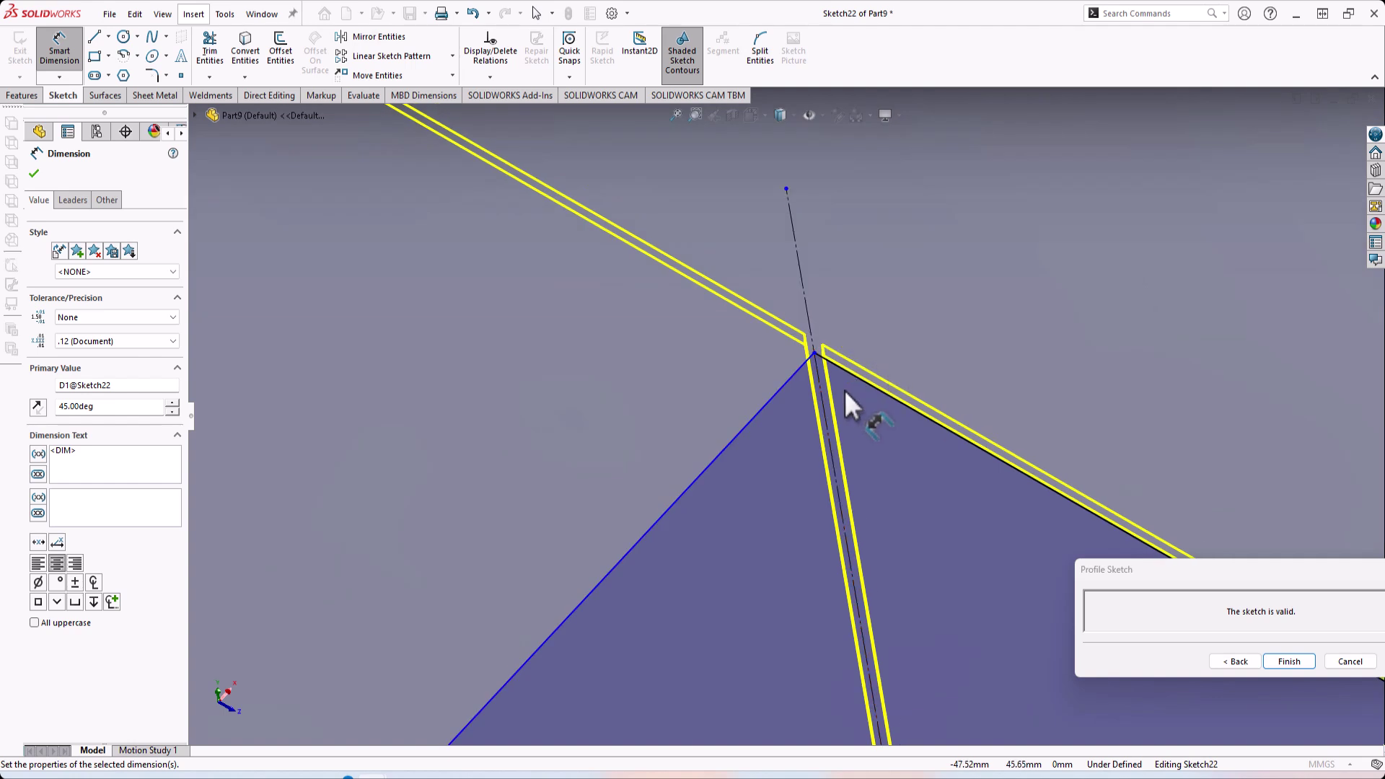
left_click(210, 50)
left_click(725, 458)
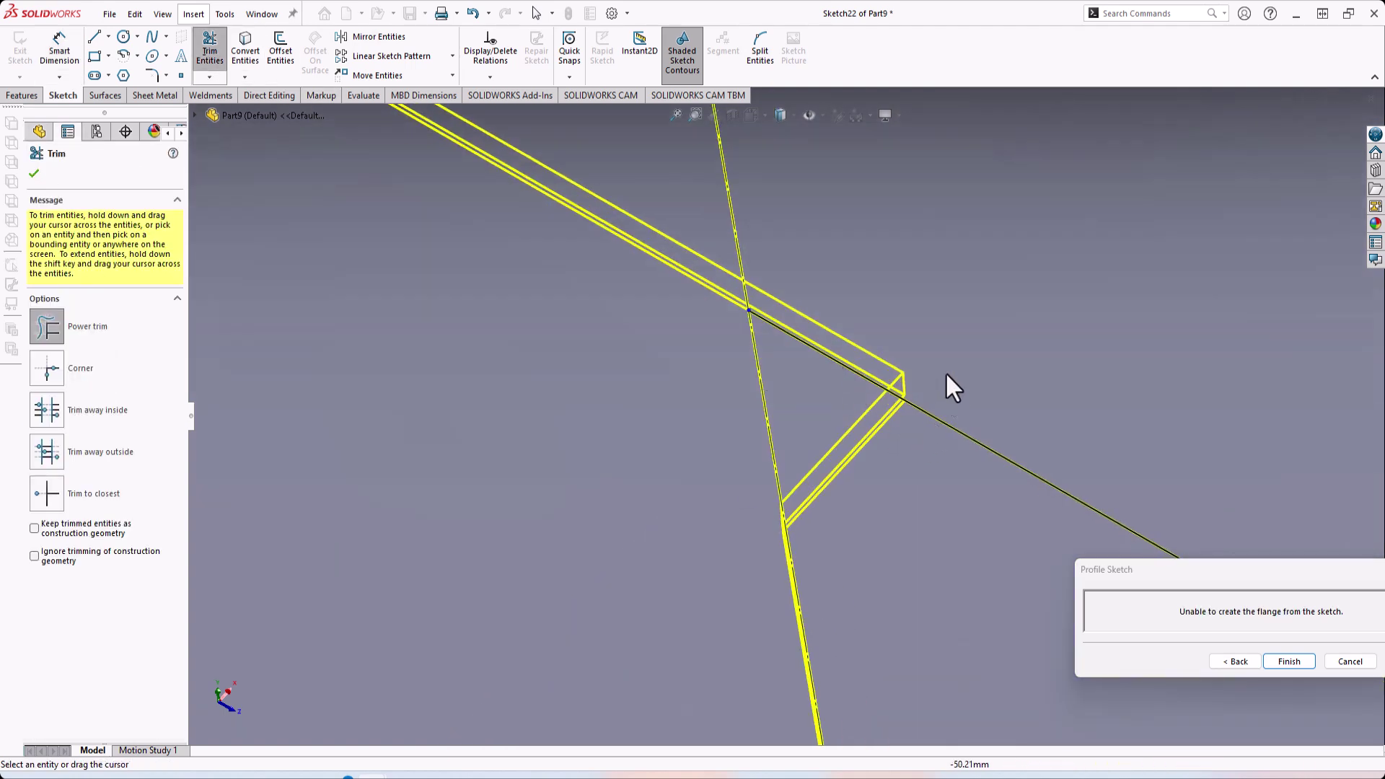
Step: Draw a clip line about 5 mm long from the far side edge to the construction diagonal, continuing with a line about 61 mm long to the inner bend corner
right_click_drag(946, 375, 898, 376)
left_click(895, 396)
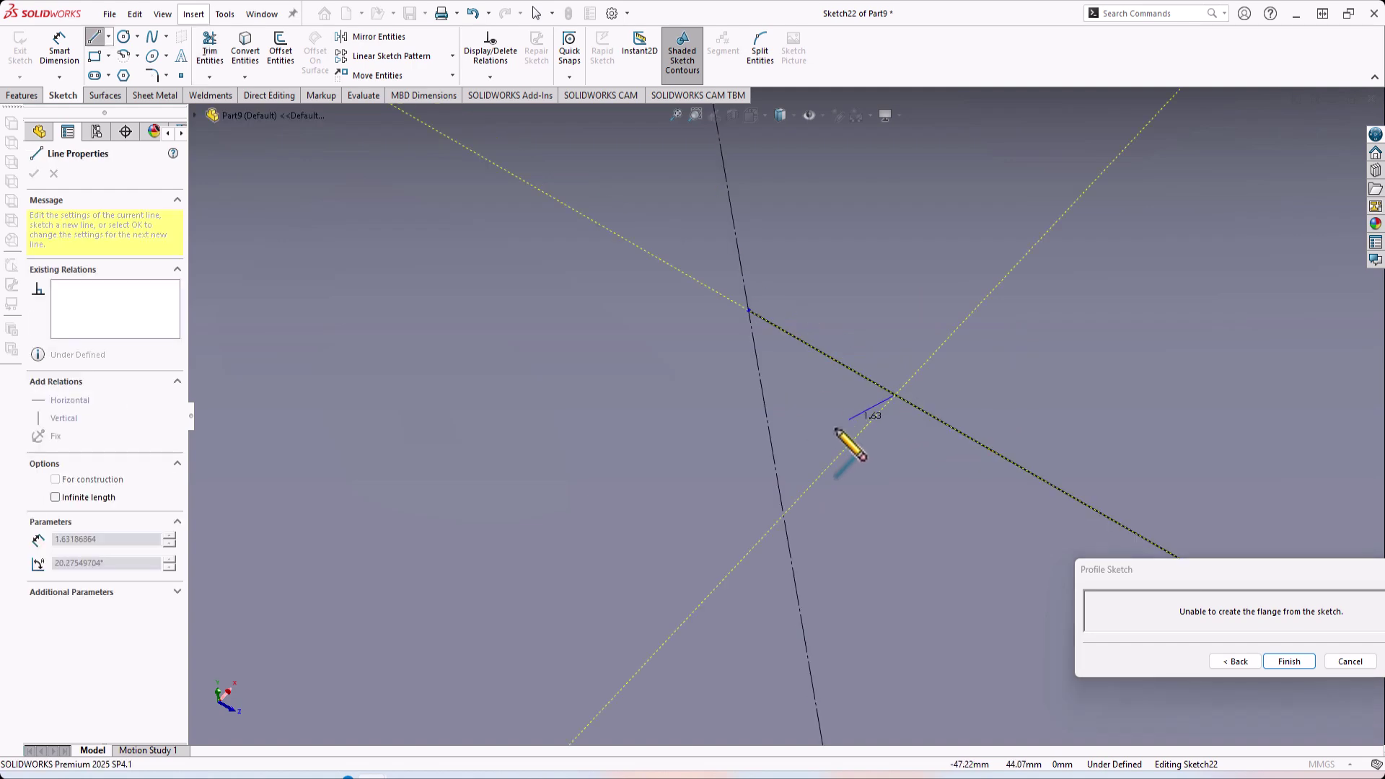
left_click(788, 511)
scroll(853, 656, "up", 9)
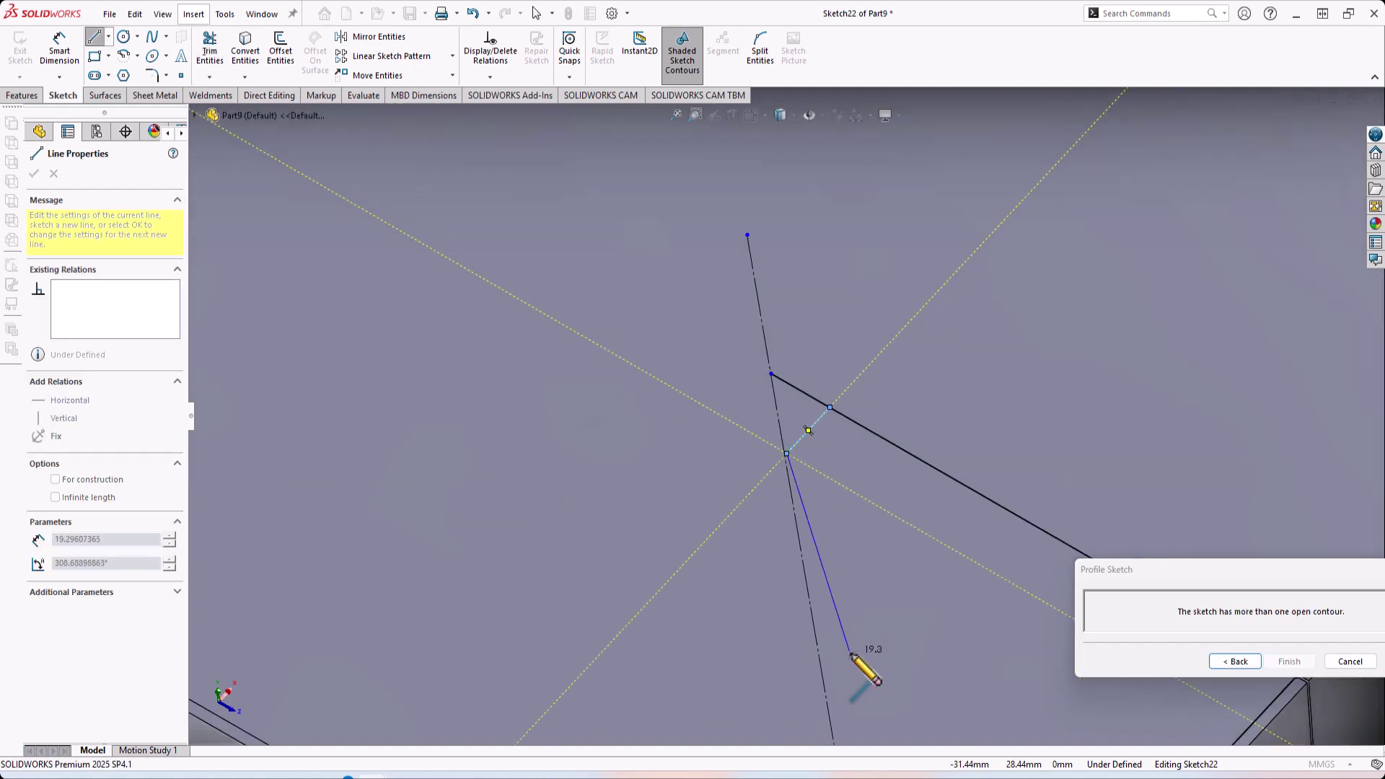
scroll(872, 667, "down", 7)
scroll(766, 498, "down", 2)
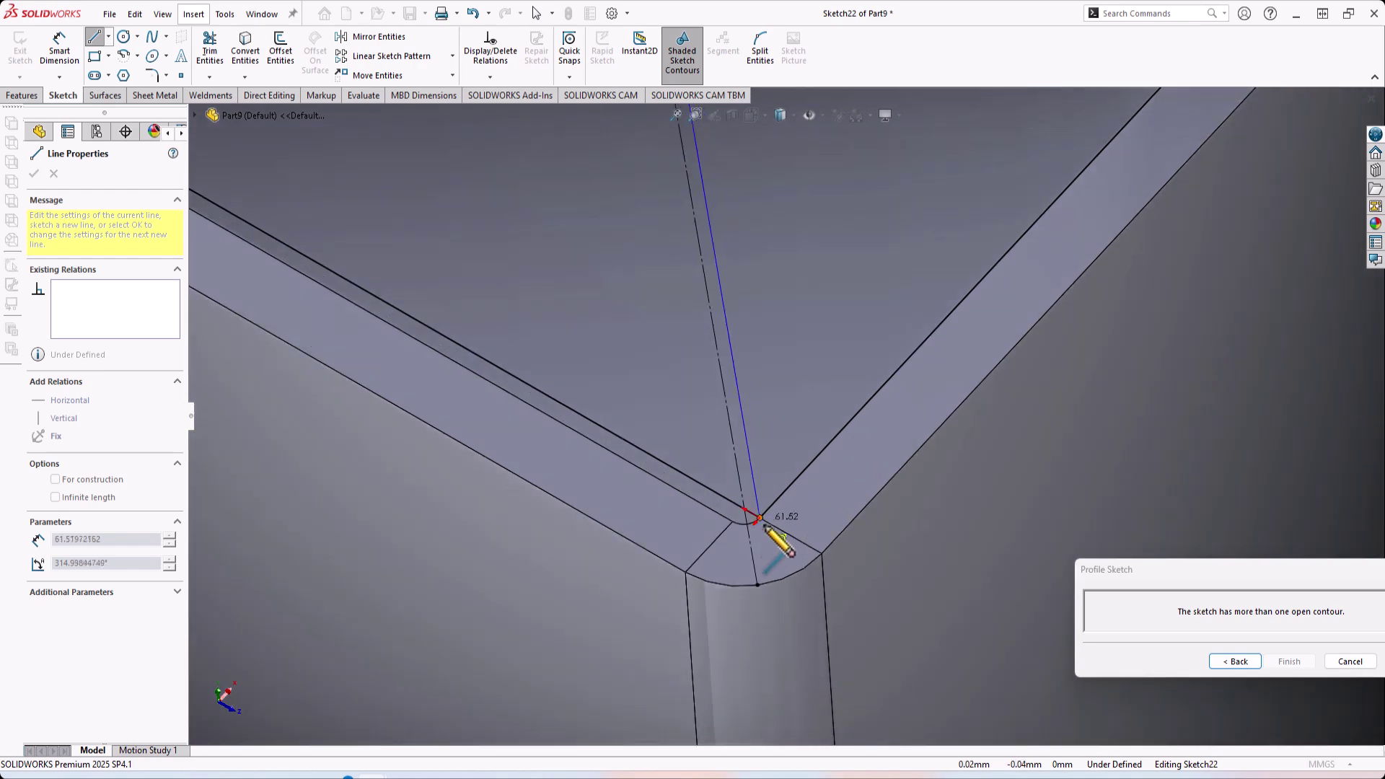
scroll(755, 495, "down", 3)
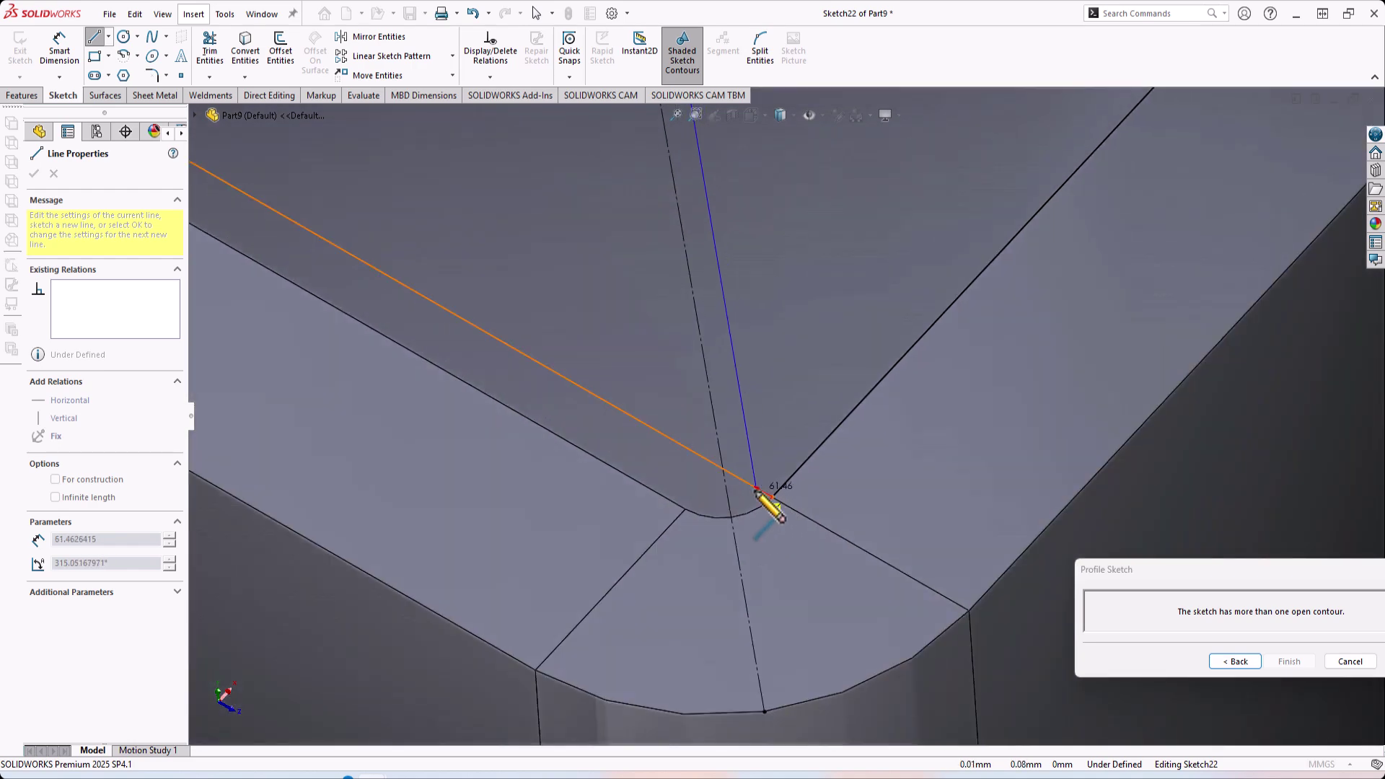
left_click(756, 490)
key("Escape")
Step: Make the new long line parallel to the construction diagonal
left_click(748, 428)
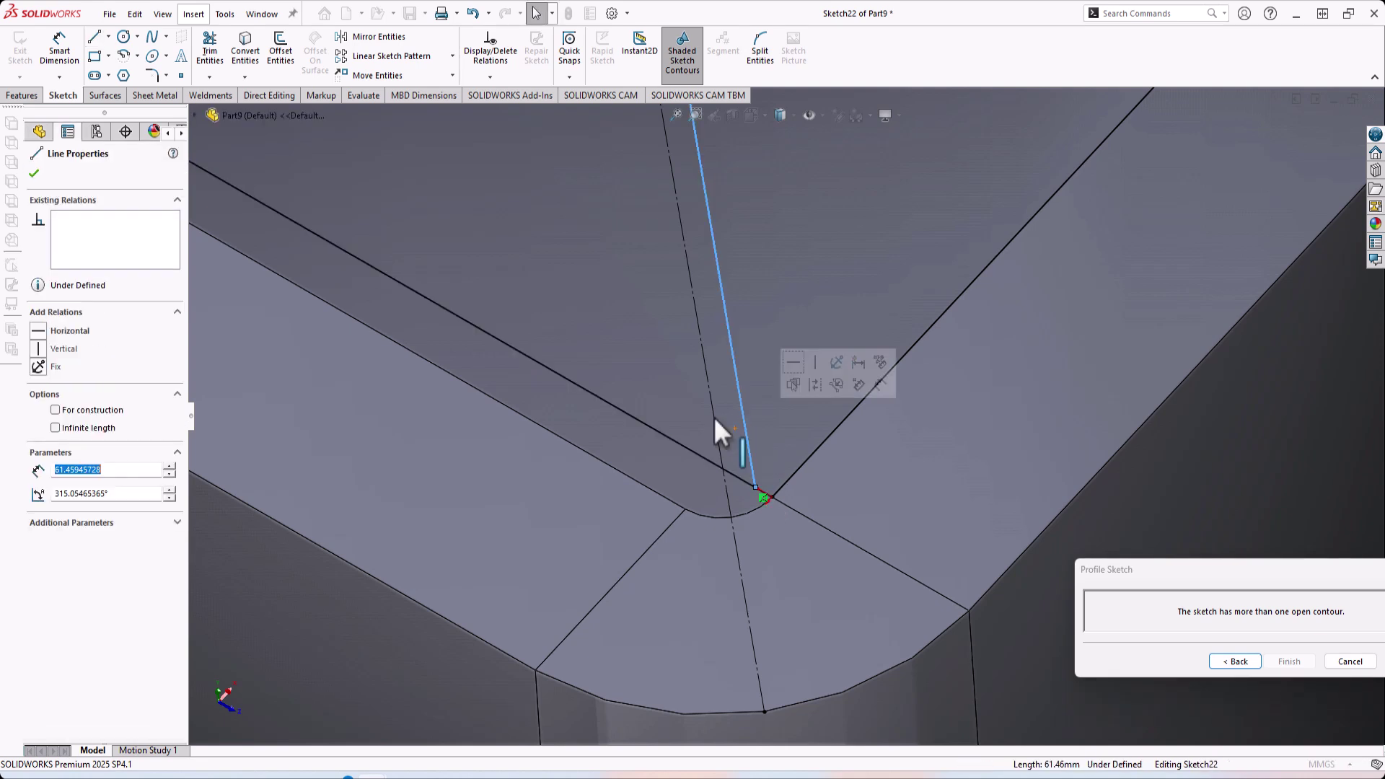
left_click(712, 404, "ctrl")
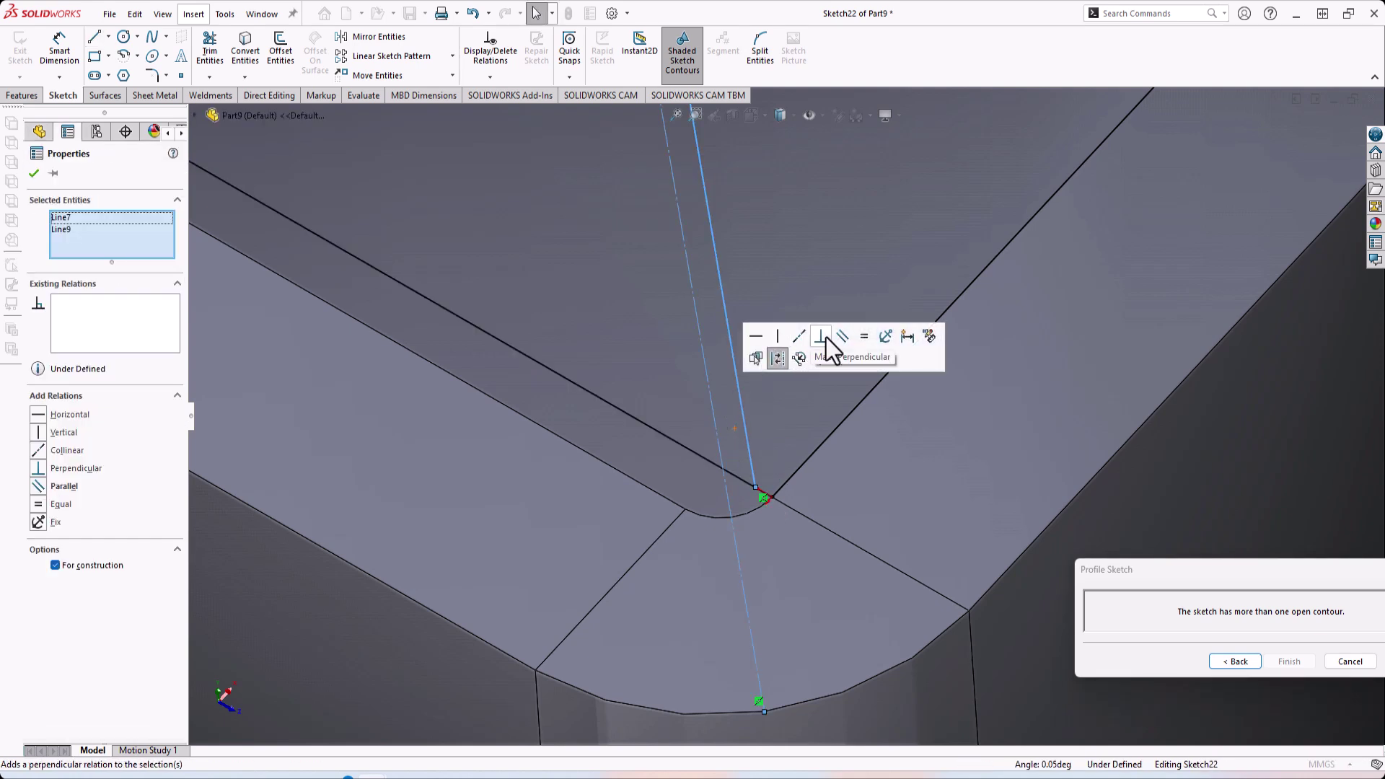
left_click(845, 335)
scroll(788, 417, "up", 2)
key("Escape")
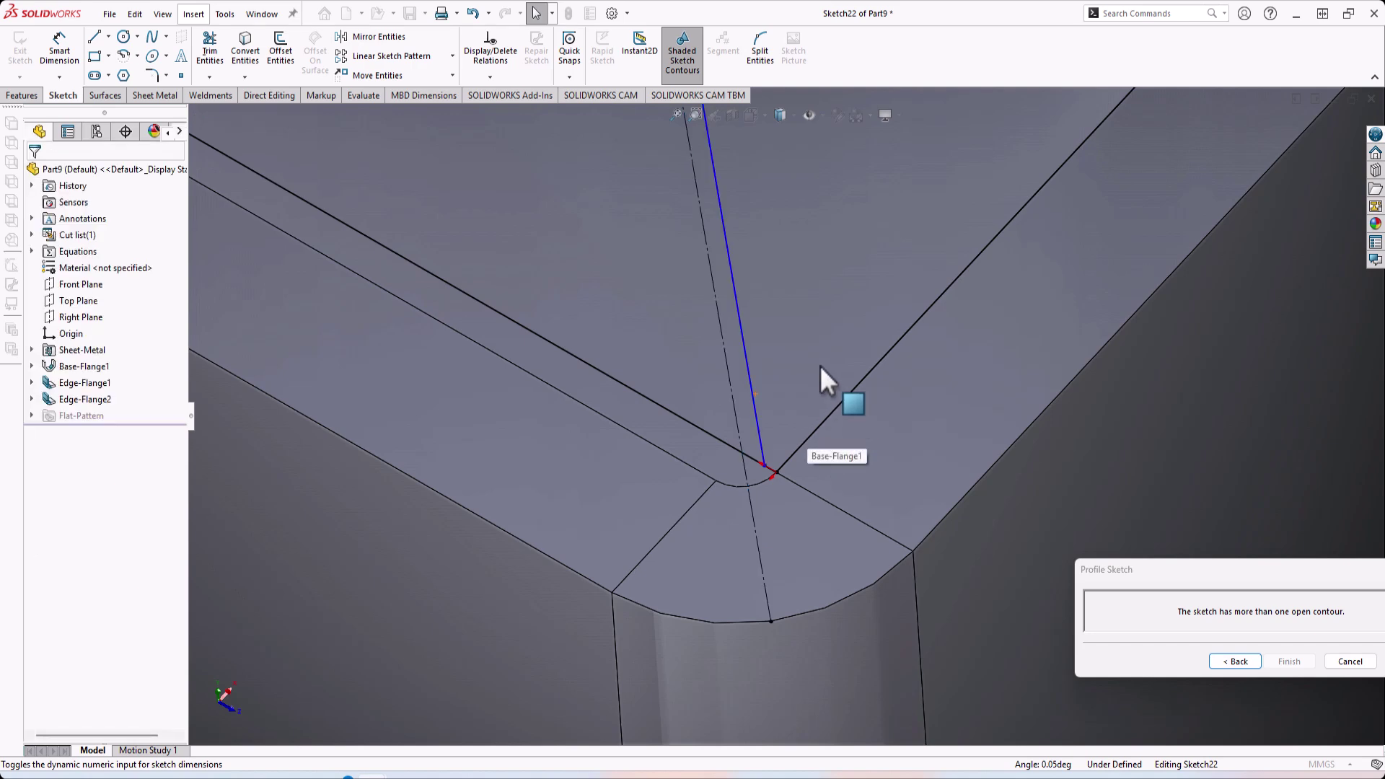
Step: Dimension the gap between the construction diagonal and the parallel line at 0.1 mm
right_click_drag(820, 365, 743, 280)
left_click(711, 272)
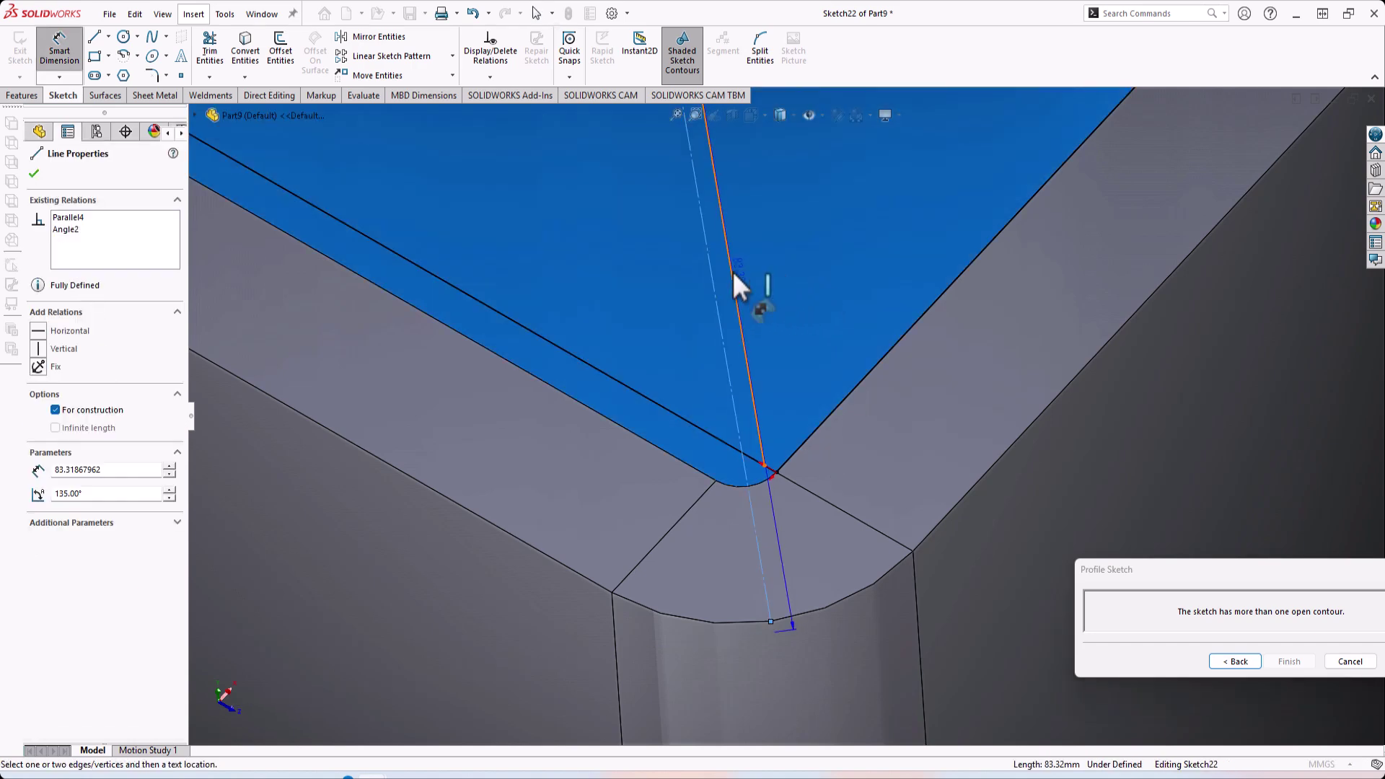
left_click(731, 269)
left_click(777, 262)
left_click(777, 261)
type("0.1")
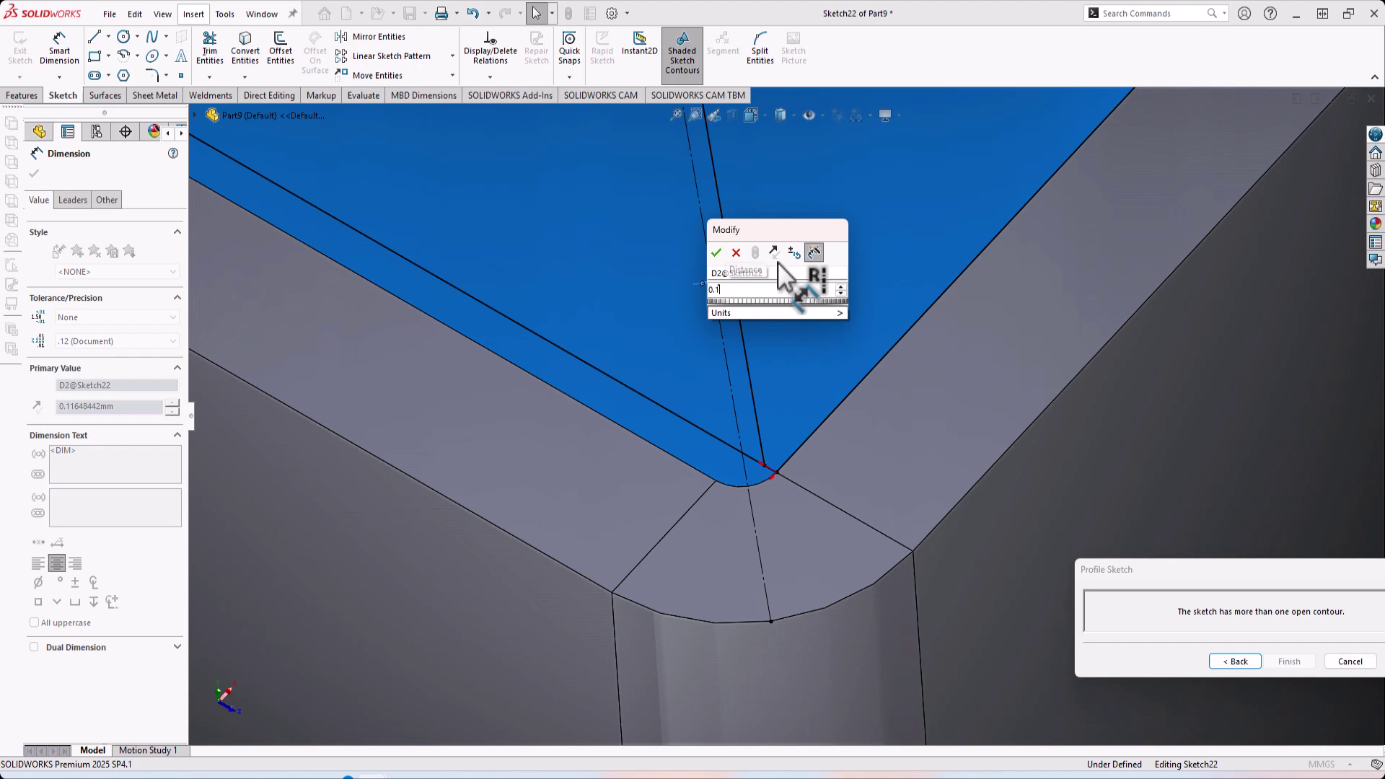
key("Return")
scroll(776, 414, "up", 5)
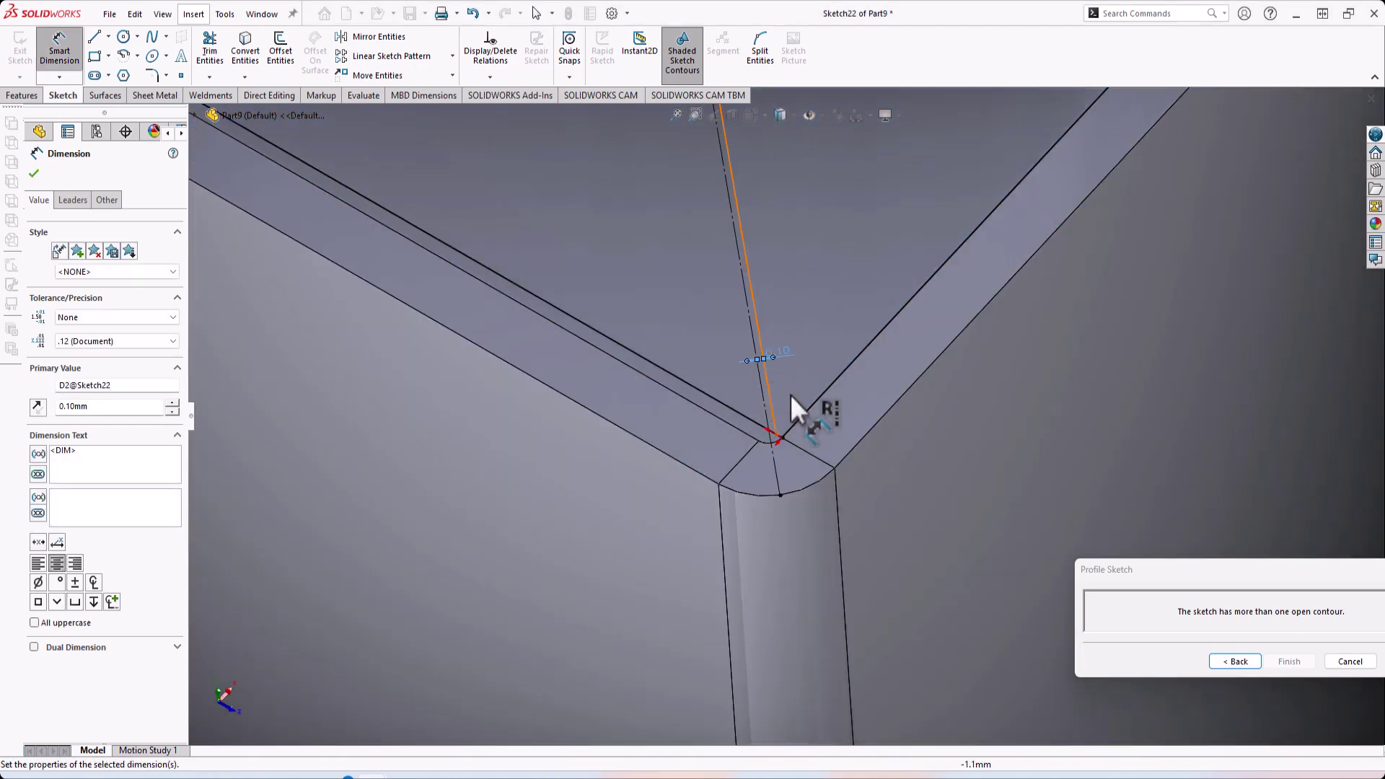
Step: Power trim the near side edge beyond the parallel line and the far side edge beyond the clip line to leave one closed contour
scroll(777, 388, "down", 4)
left_click(219, 40)
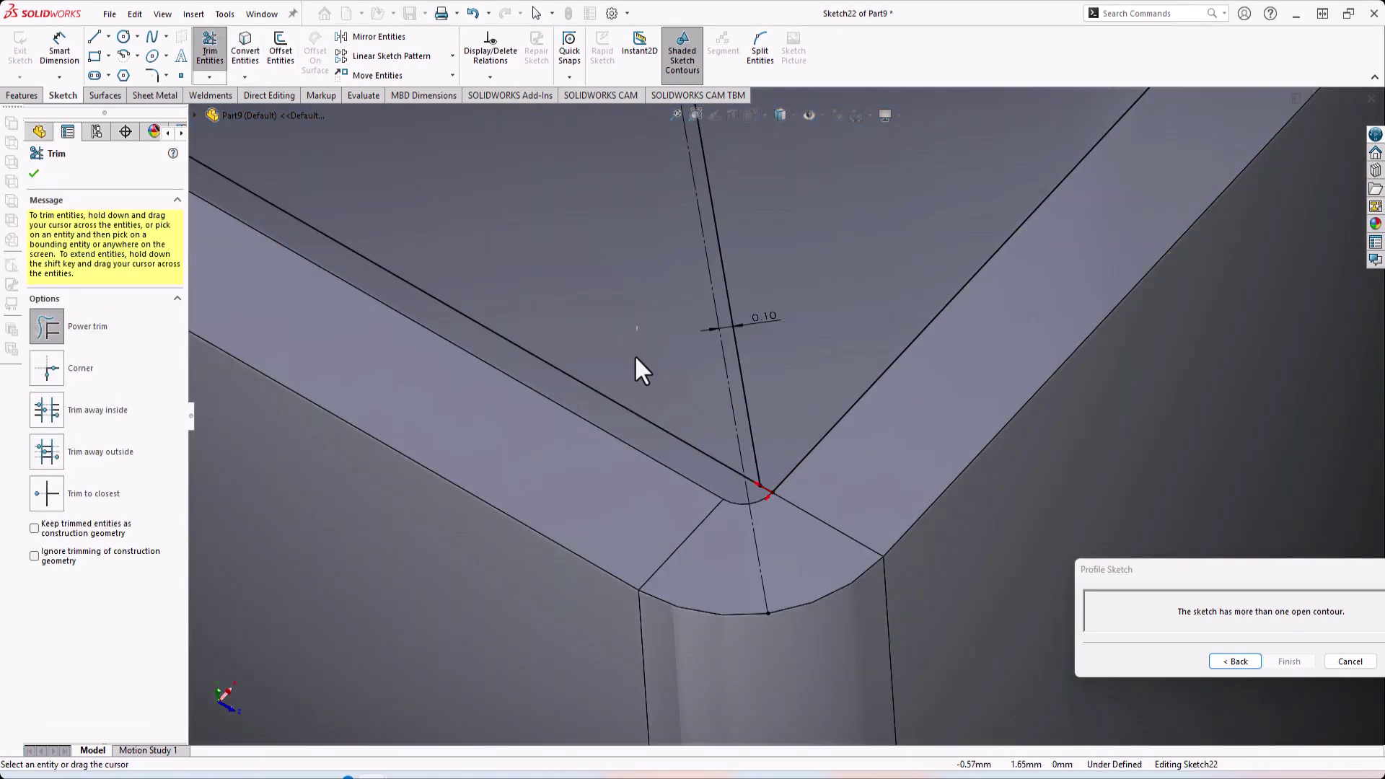
scroll(761, 543, "down", 6)
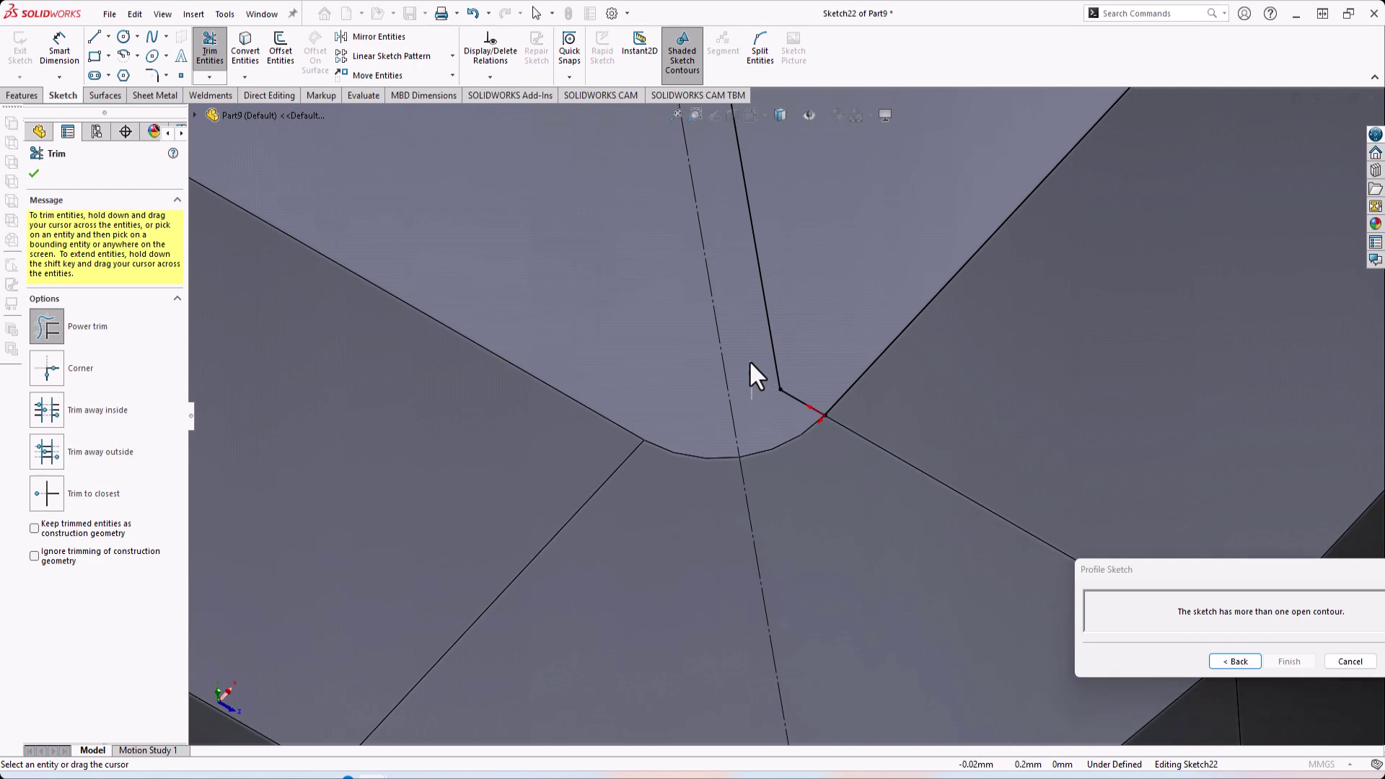
scroll(809, 440, "up", 8)
scroll(621, 365, "down", 10)
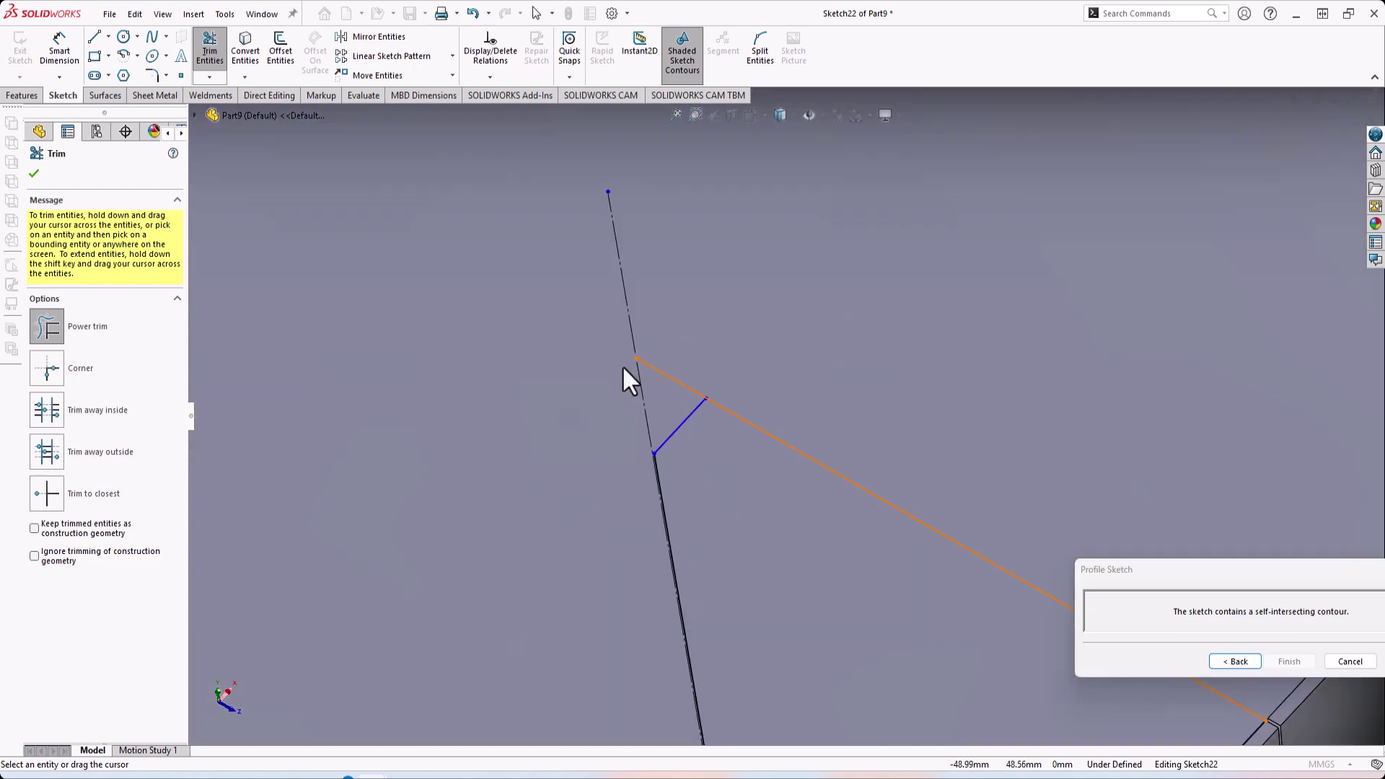
scroll(621, 365, "down", 3)
left_click_drag(779, 391, 779, 403)
scroll(782, 534, "down", 3)
Step: Set the clip line's length to 6 mm and finish the edge flange profile
right_click_drag(781, 519, 793, 404)
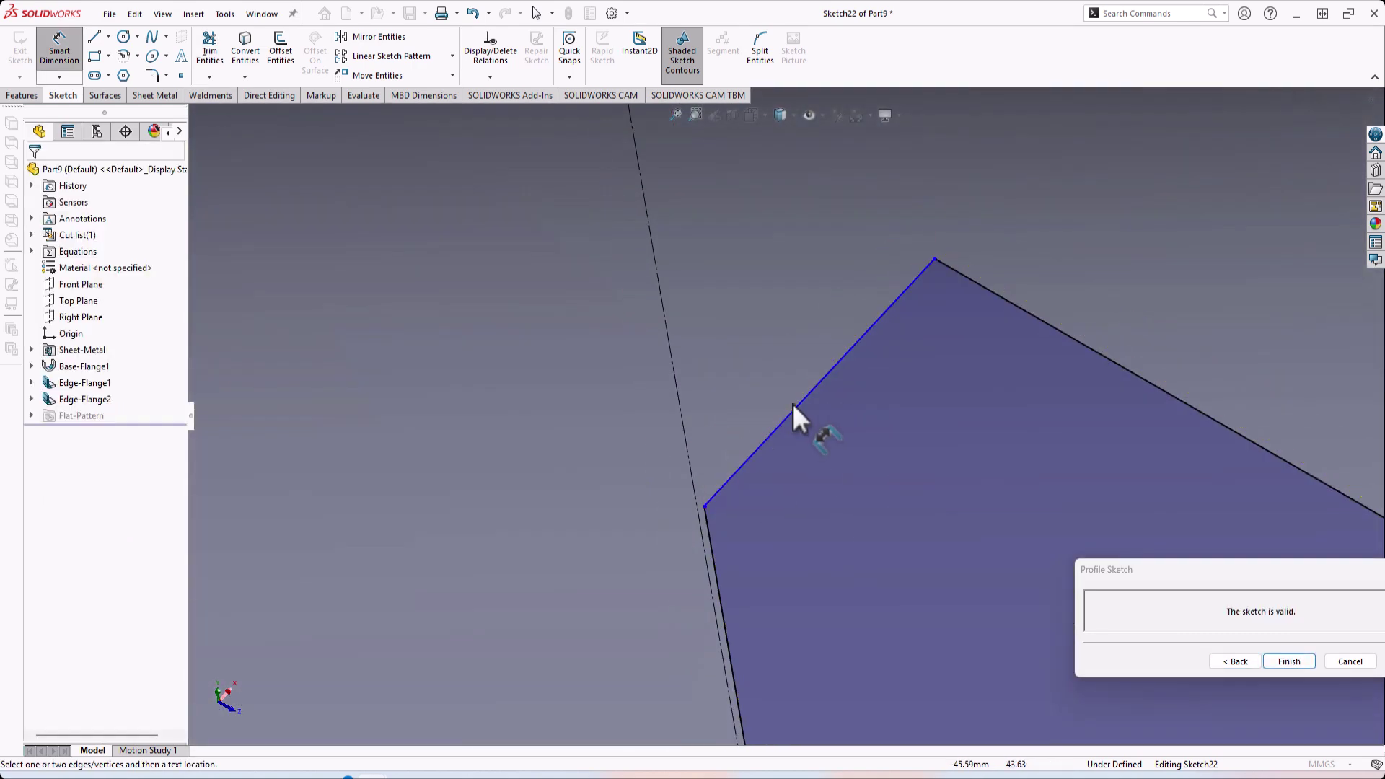
left_click(800, 404)
left_click(782, 378)
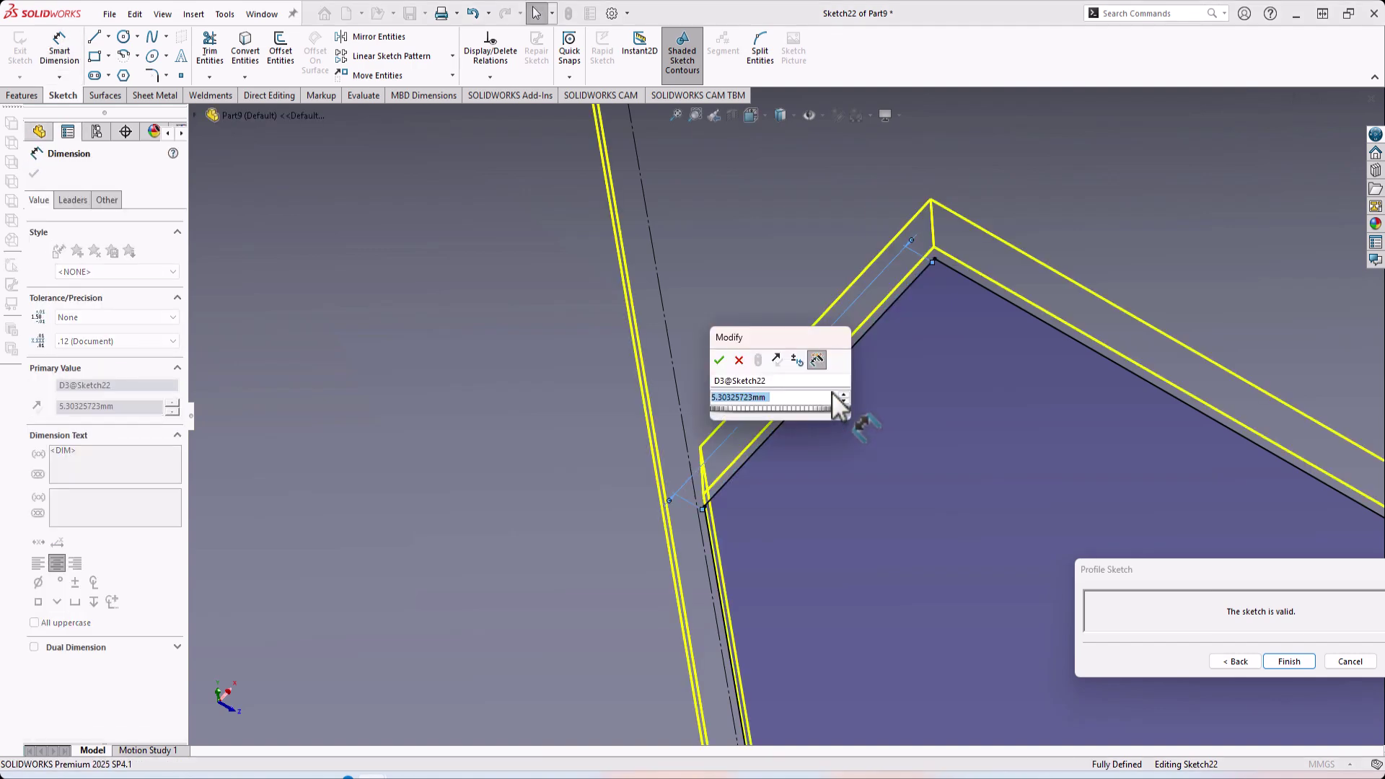
key("Return")
scroll(832, 391, "up", 4)
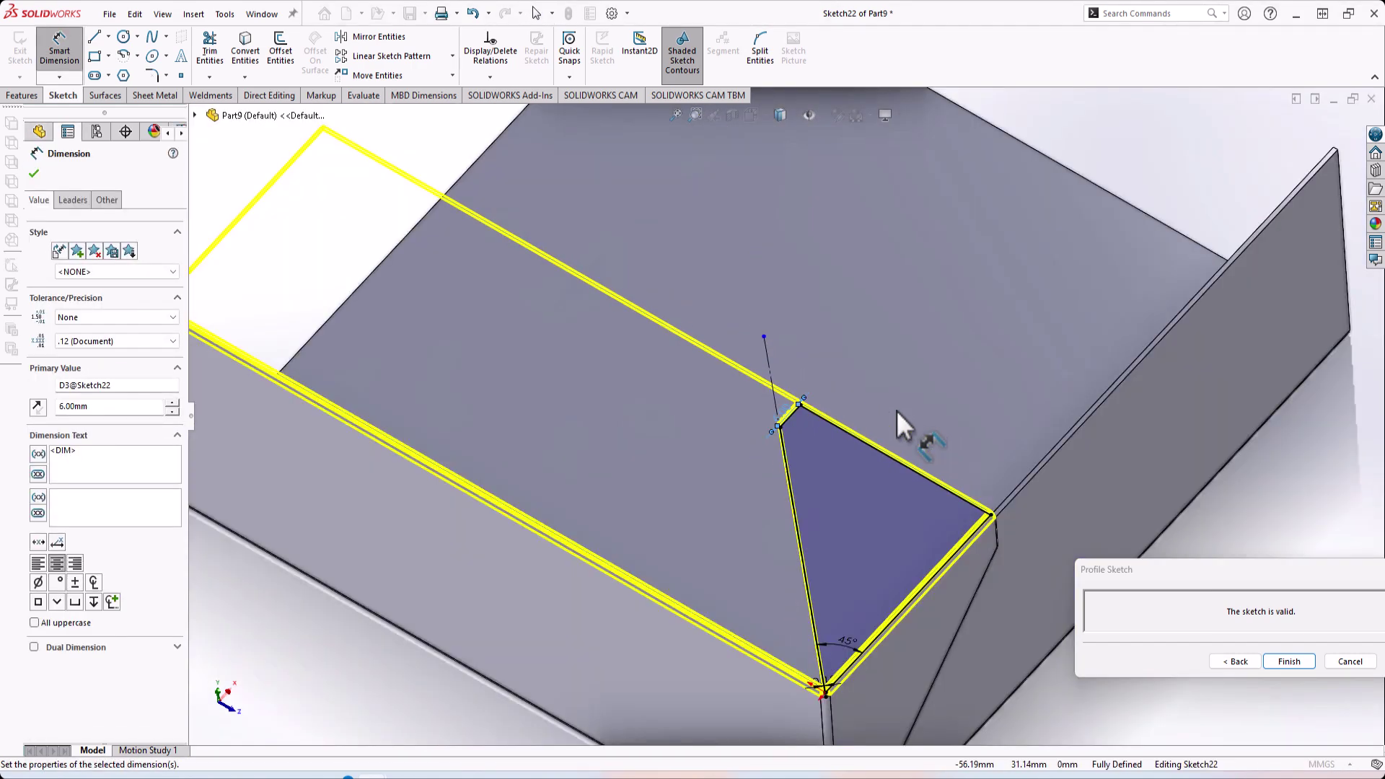
scroll(903, 620, "down", 2)
scroll(788, 699, "down", 3)
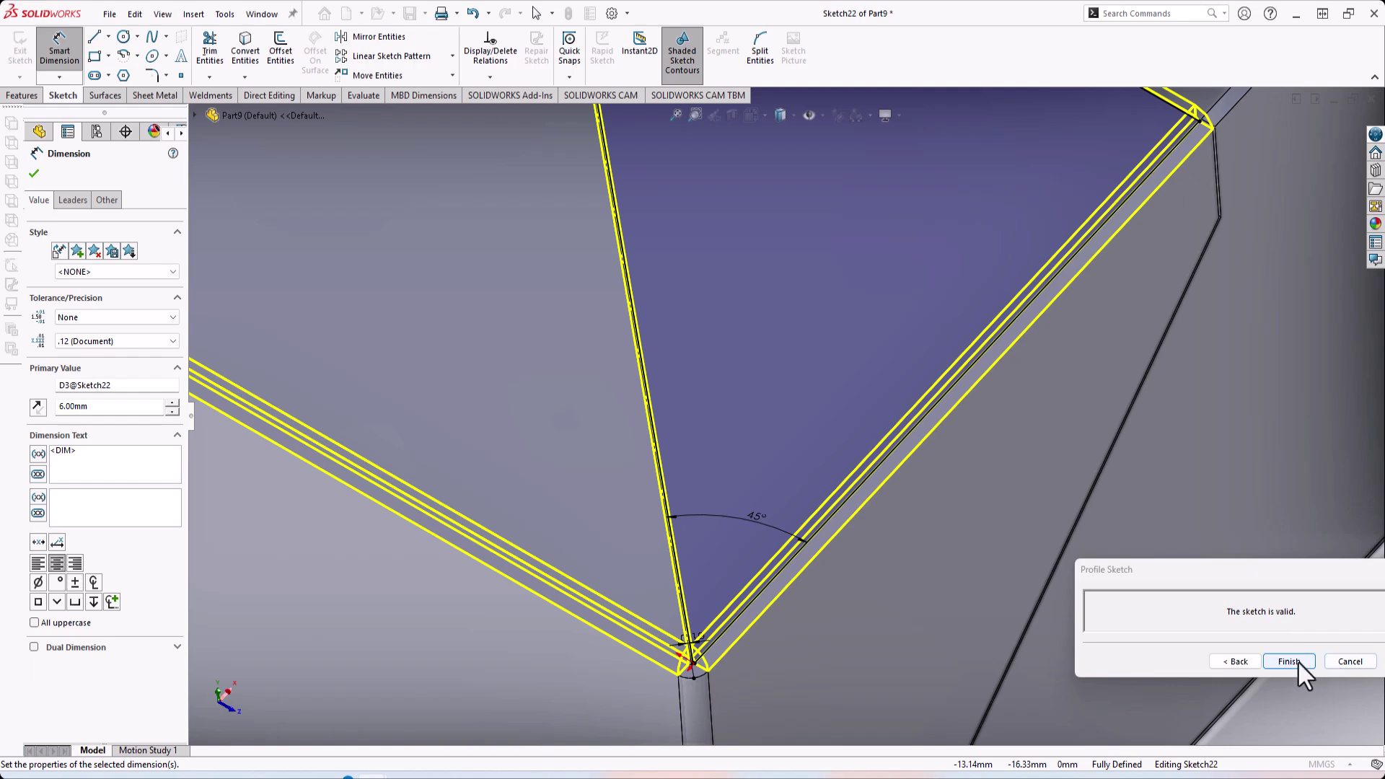
left_click(1291, 662)
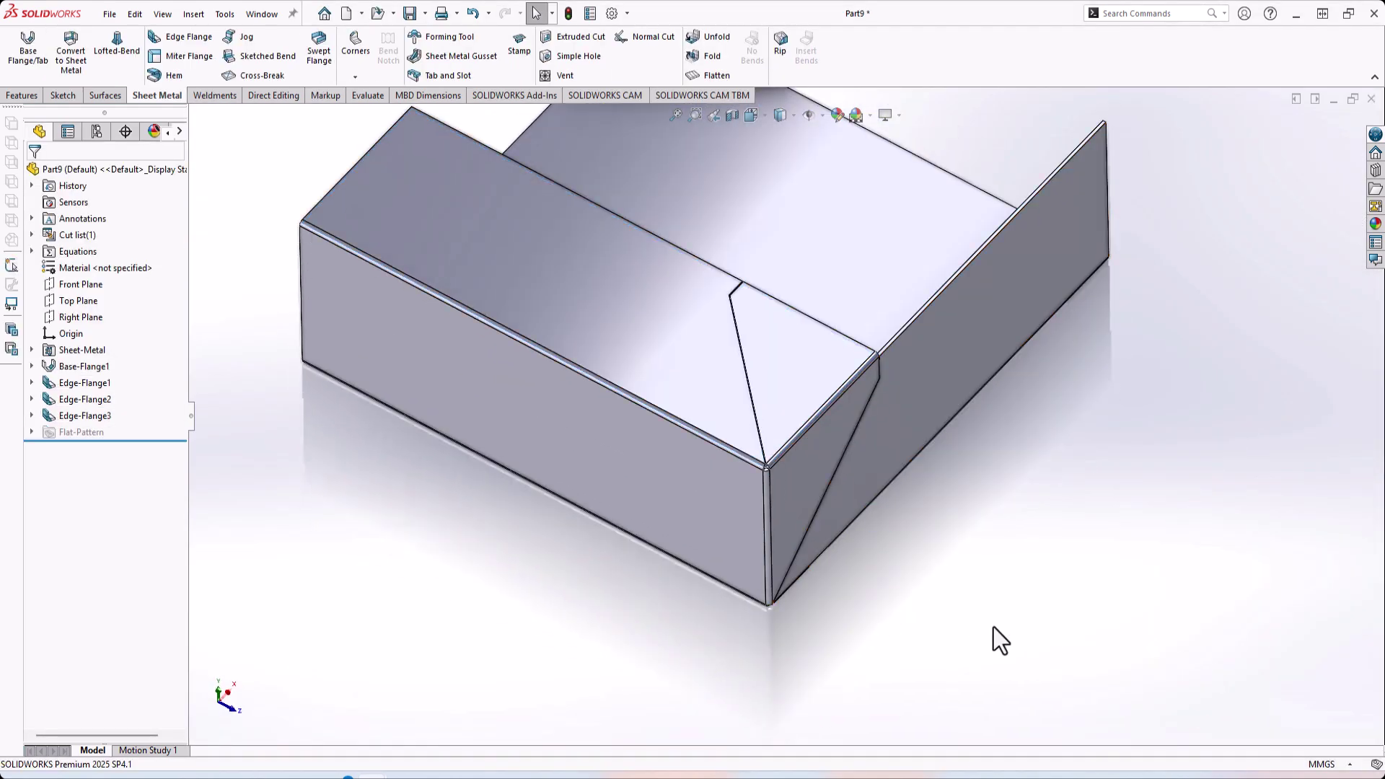
Step: Add a 50 mm inward edge flange at 90° along the top edge of the upright wall behind the triangular flange
scroll(993, 626, "up", 8)
scroll(1107, 391, "down", 7)
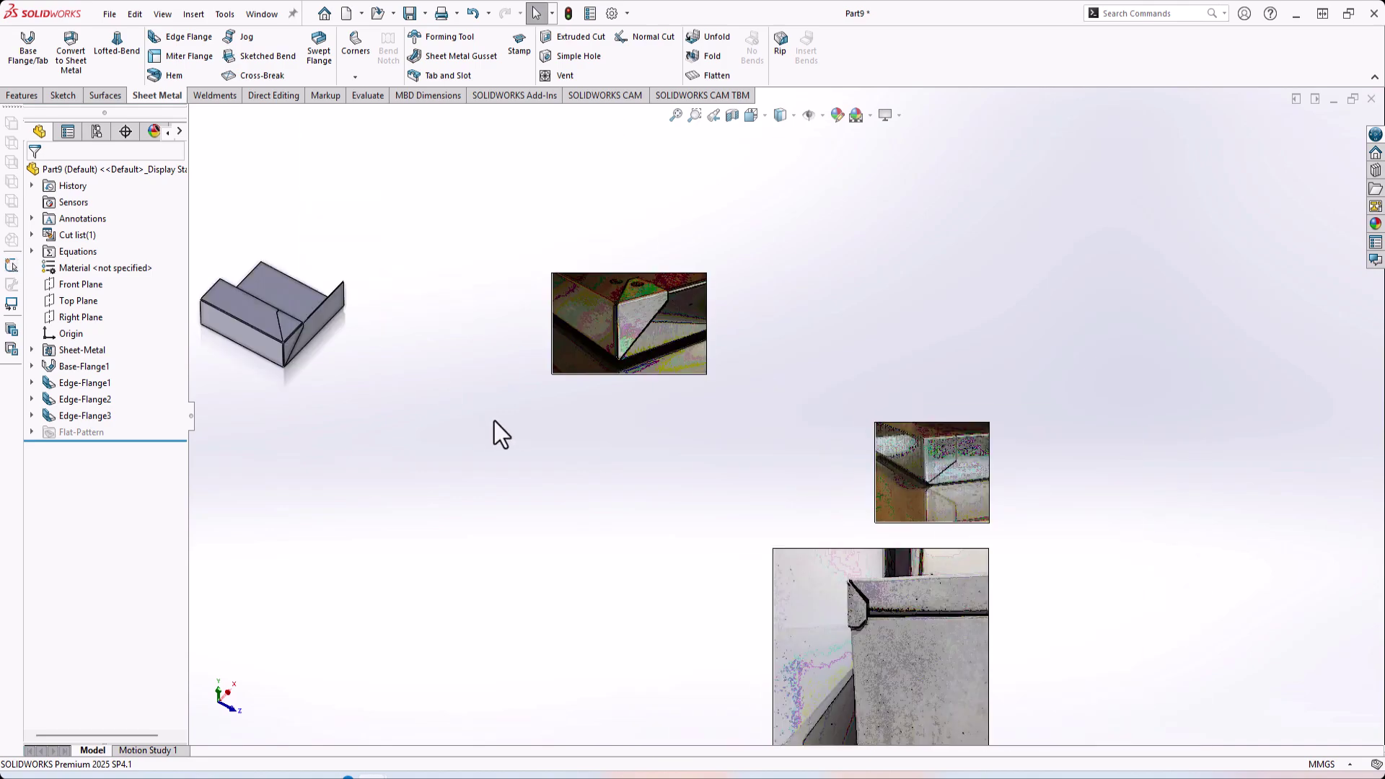
scroll(482, 345, "down", 7)
middle_click_drag(482, 345, 621, 385)
scroll(620, 385, "down", 1)
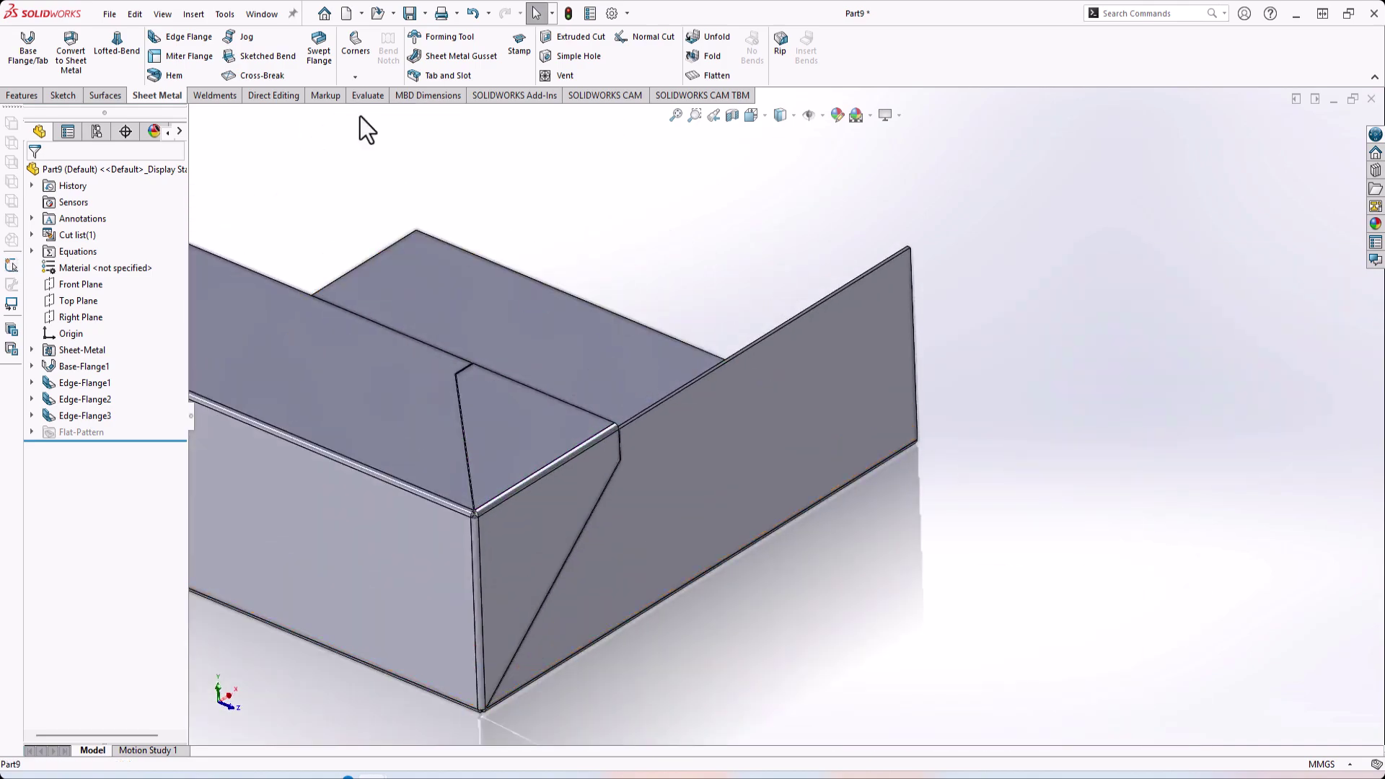
left_click(183, 37)
scroll(505, 361, "down", 4)
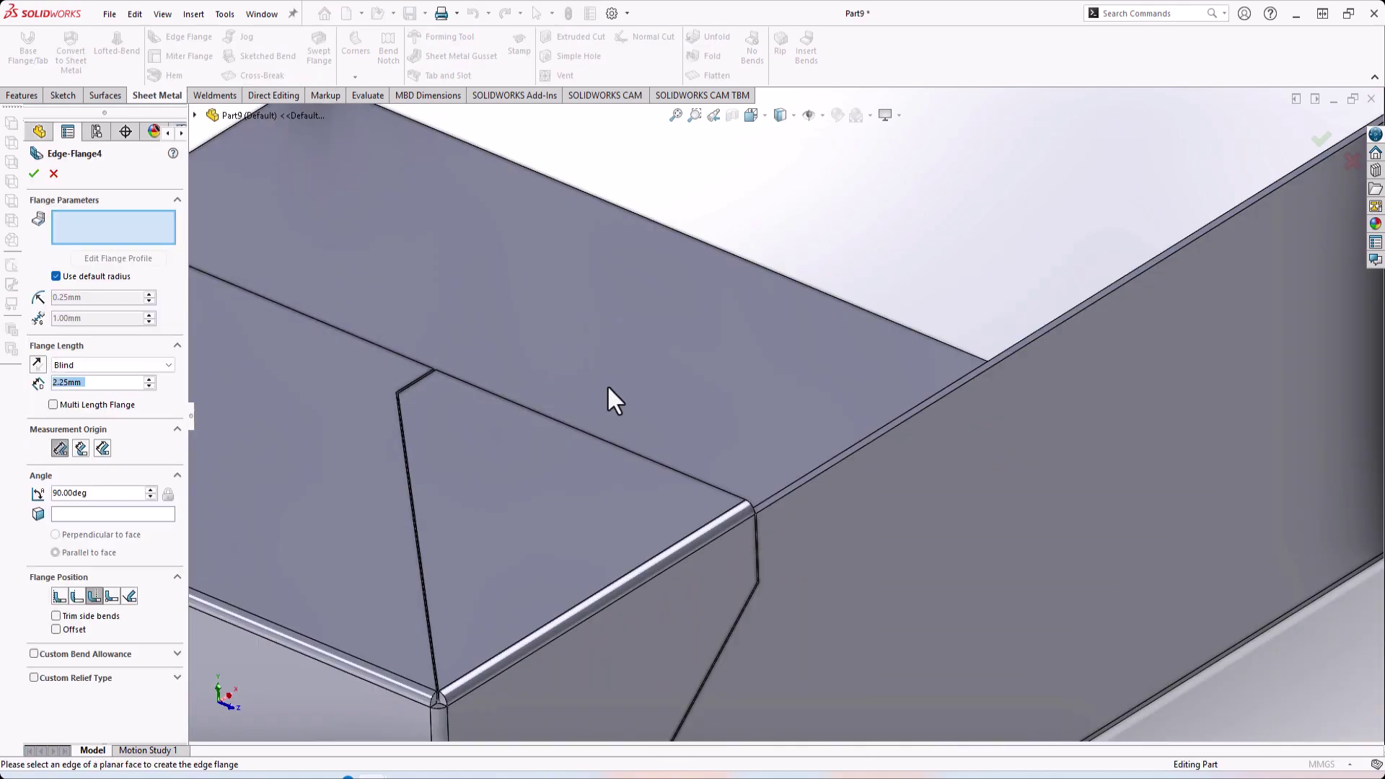
left_click(798, 482)
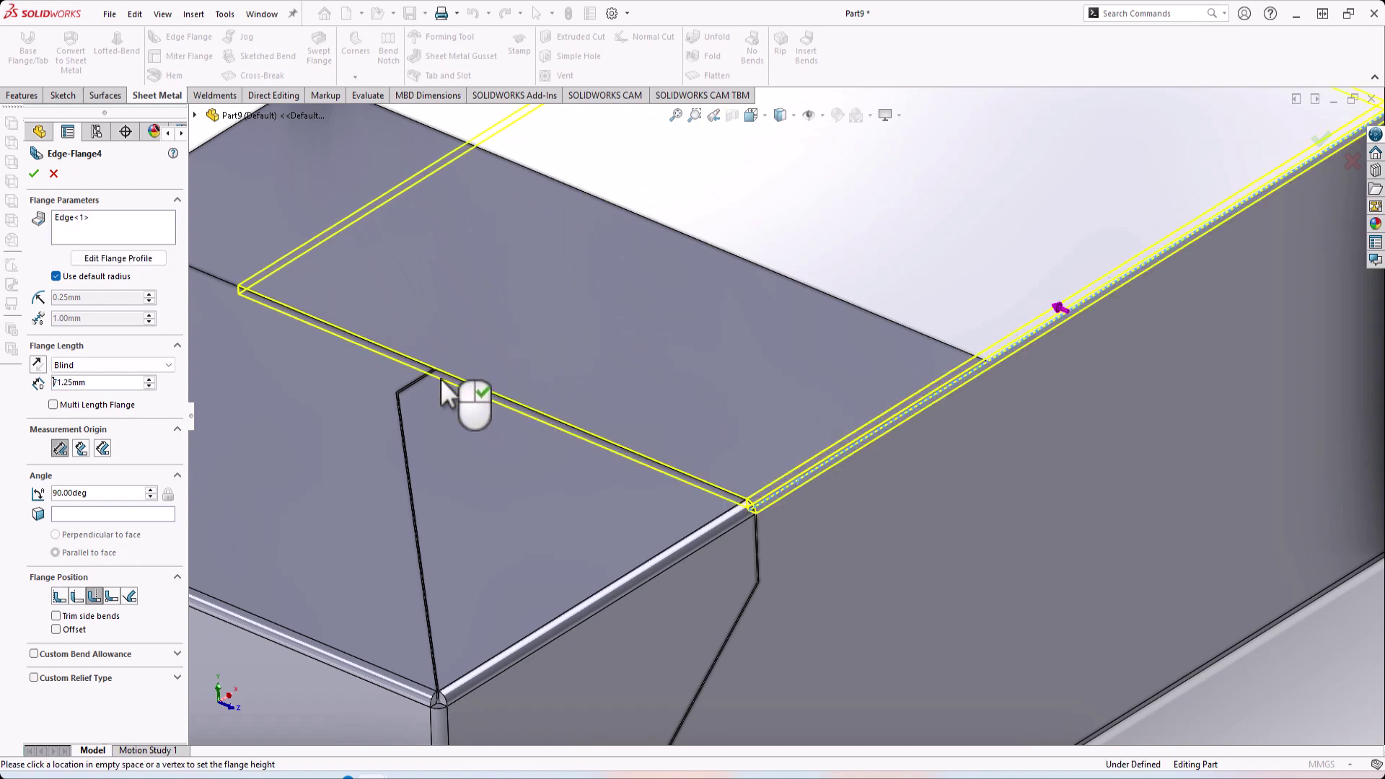
scroll(469, 394, "down", 3)
scroll(659, 365, "up", 5)
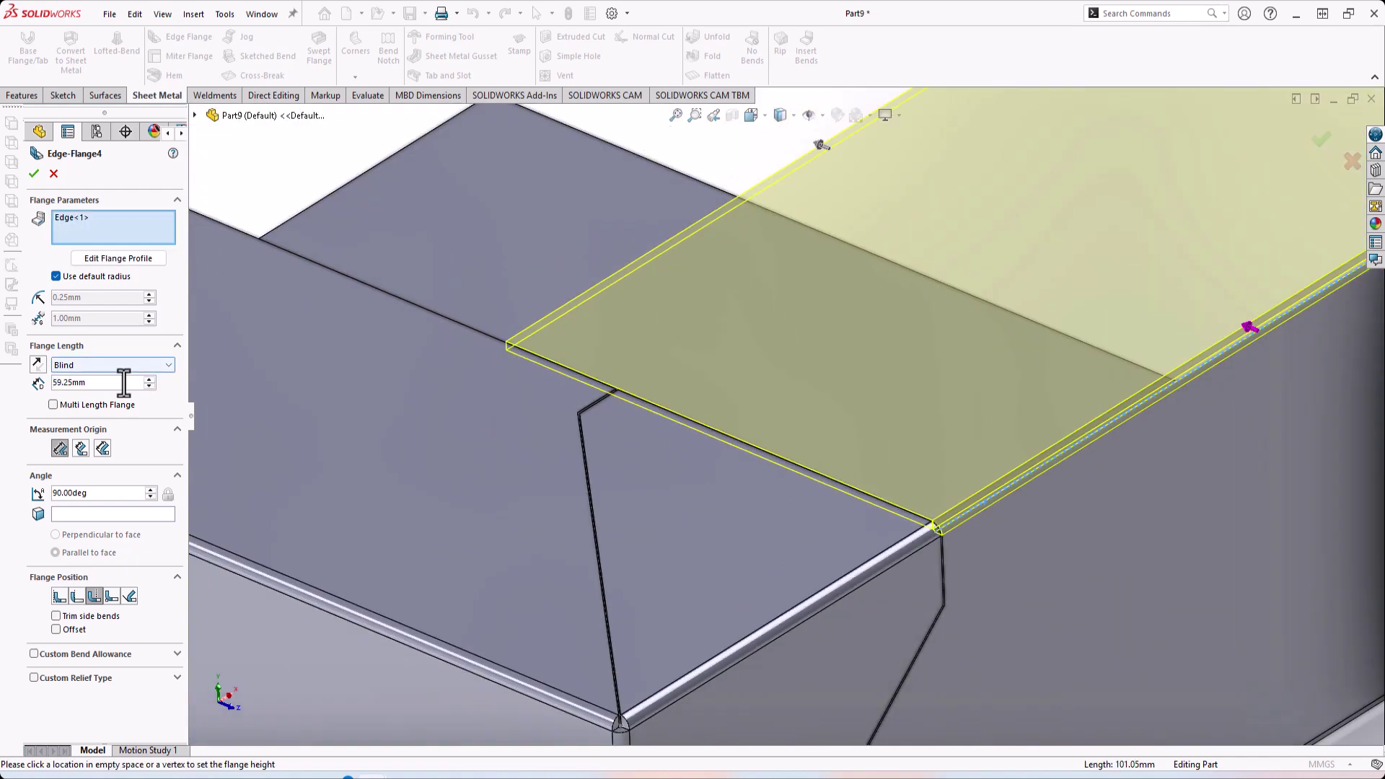
type("0")
key("Return")
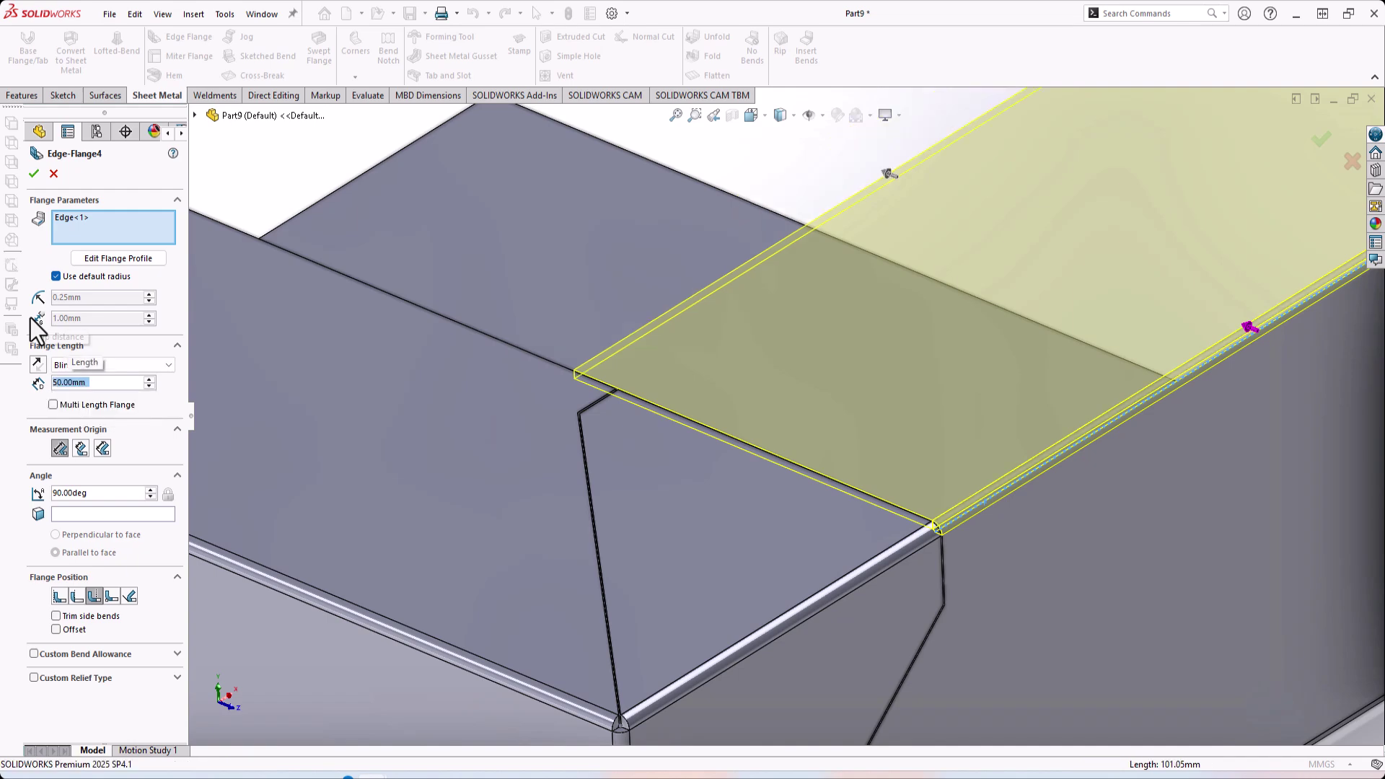
left_click(32, 174)
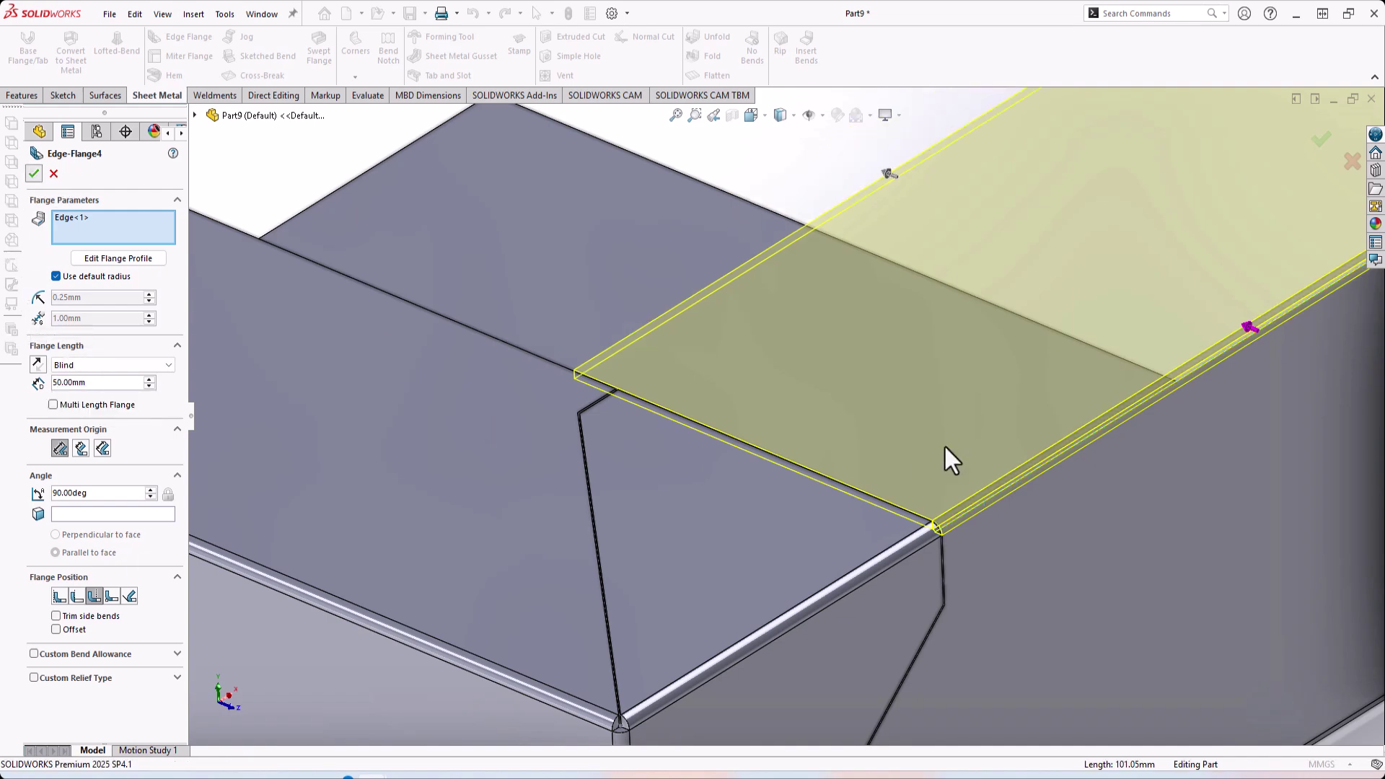
Step: Flatten the sheet metal part, examine the corner cut-outs in the flat pattern, and return it to the folded state
scroll(945, 444, "up", 4)
middle_click_drag(871, 512, 803, 485)
scroll(862, 509, "up", 4)
scroll(809, 464, "down", 3)
right_click(794, 392)
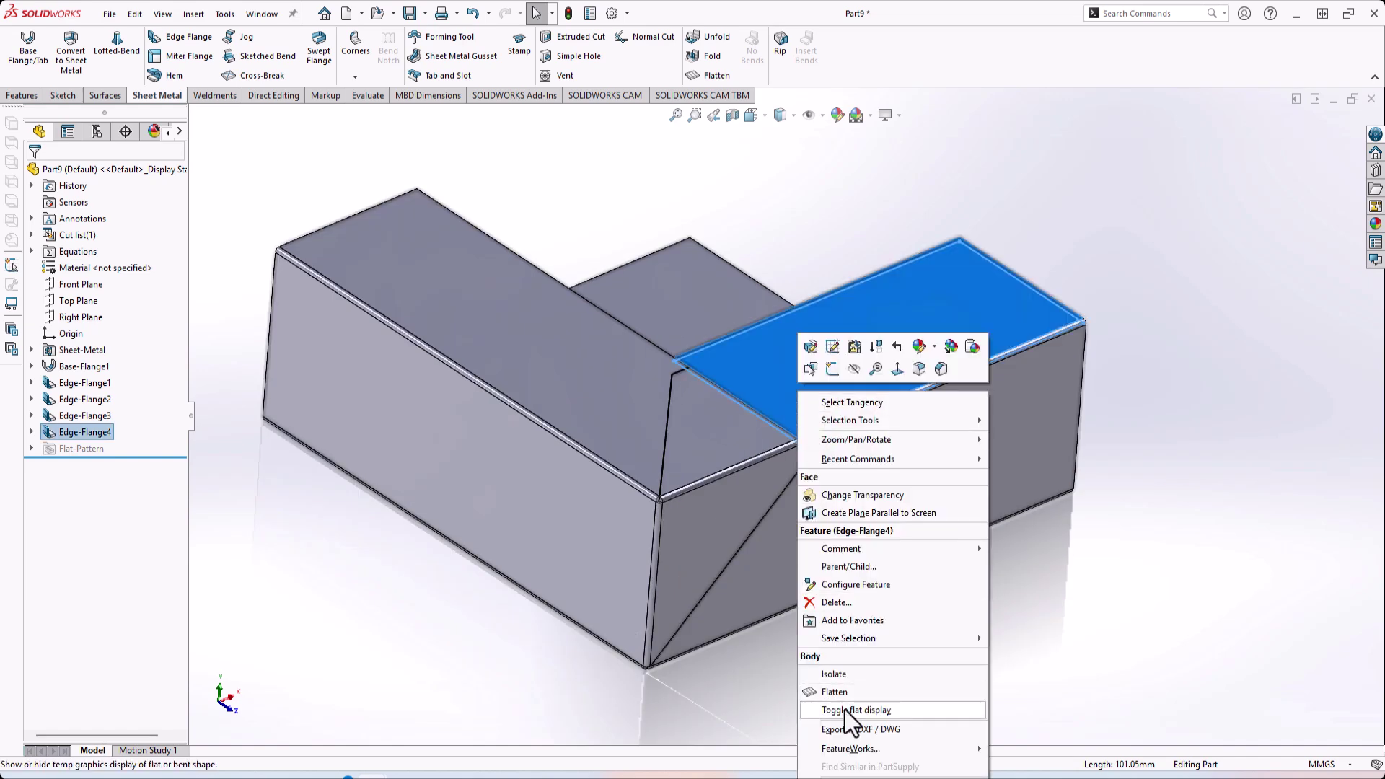
left_click(834, 691)
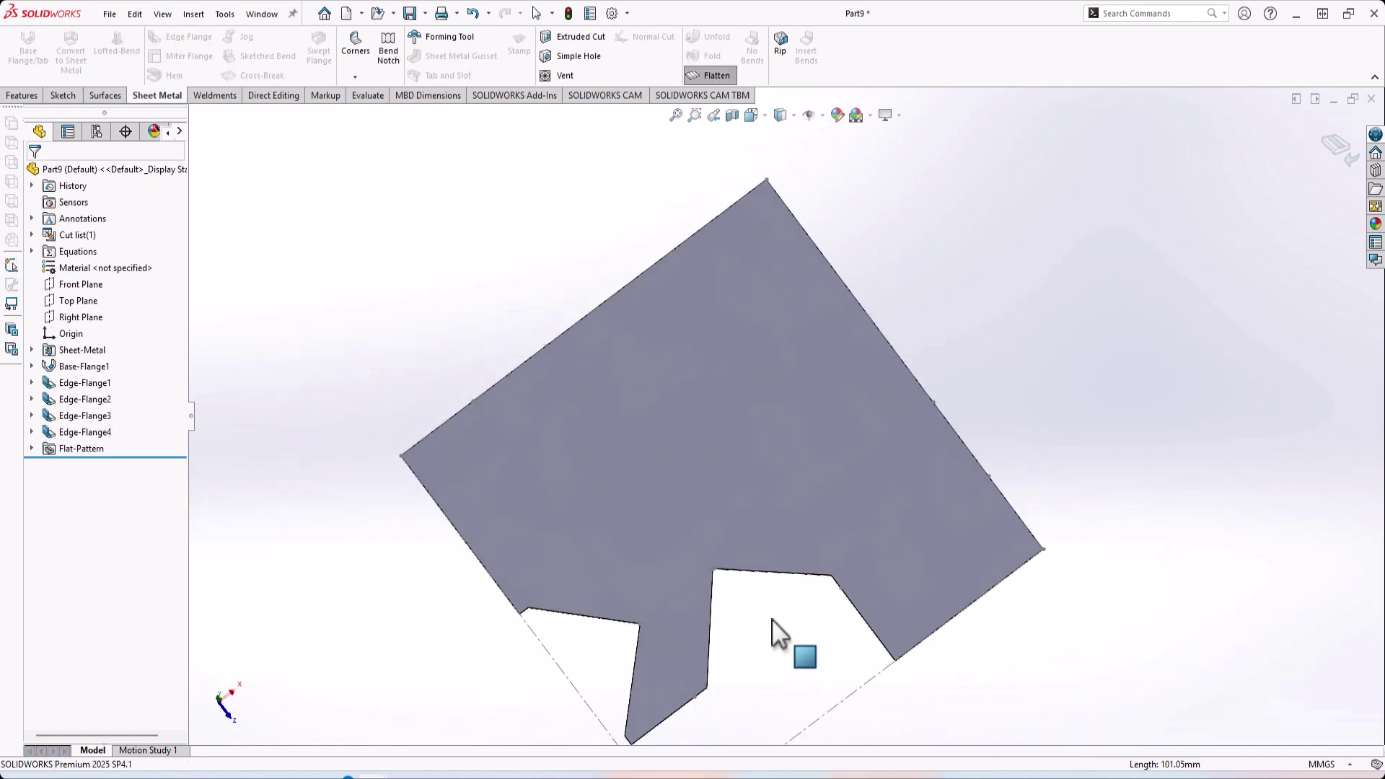
scroll(771, 620, "down", 6)
scroll(721, 419, "up", 2)
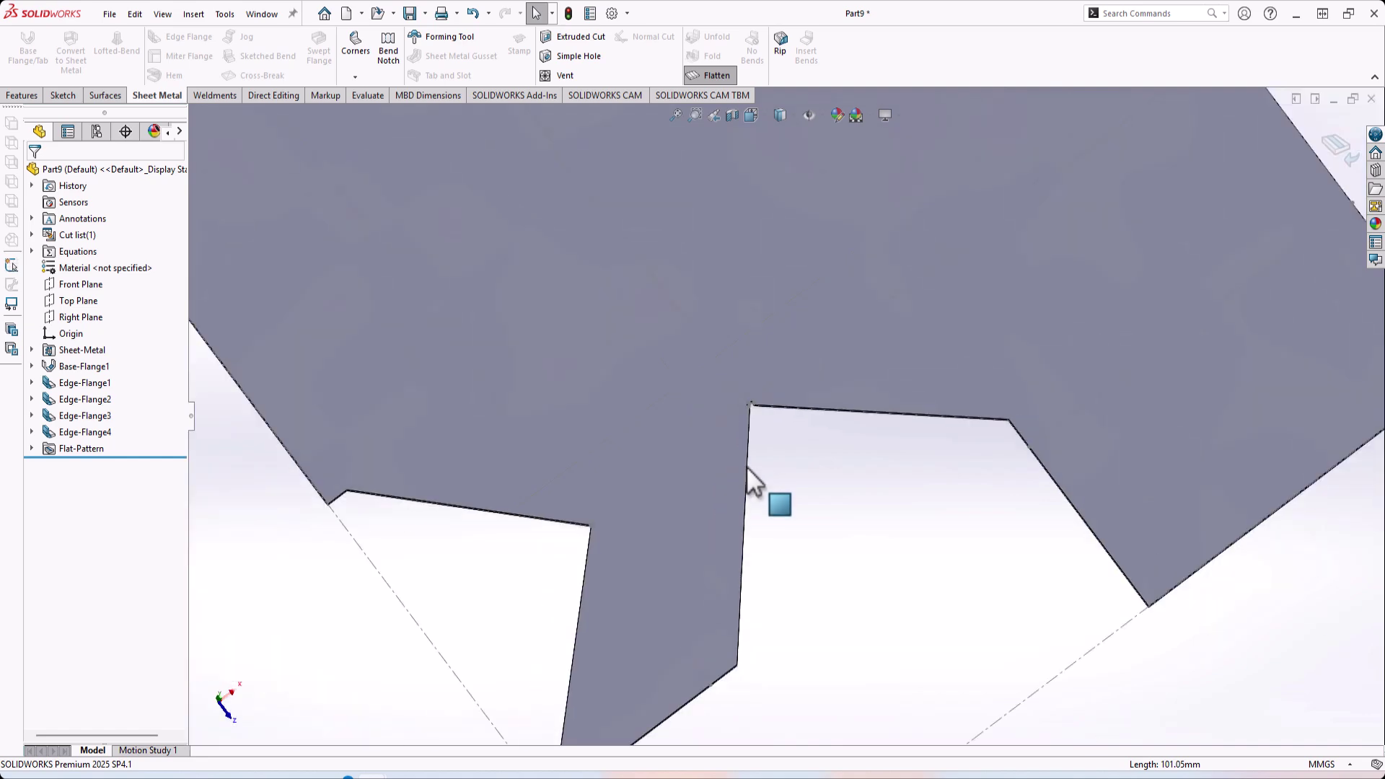
scroll(747, 468, "up", 4)
left_click(1334, 155)
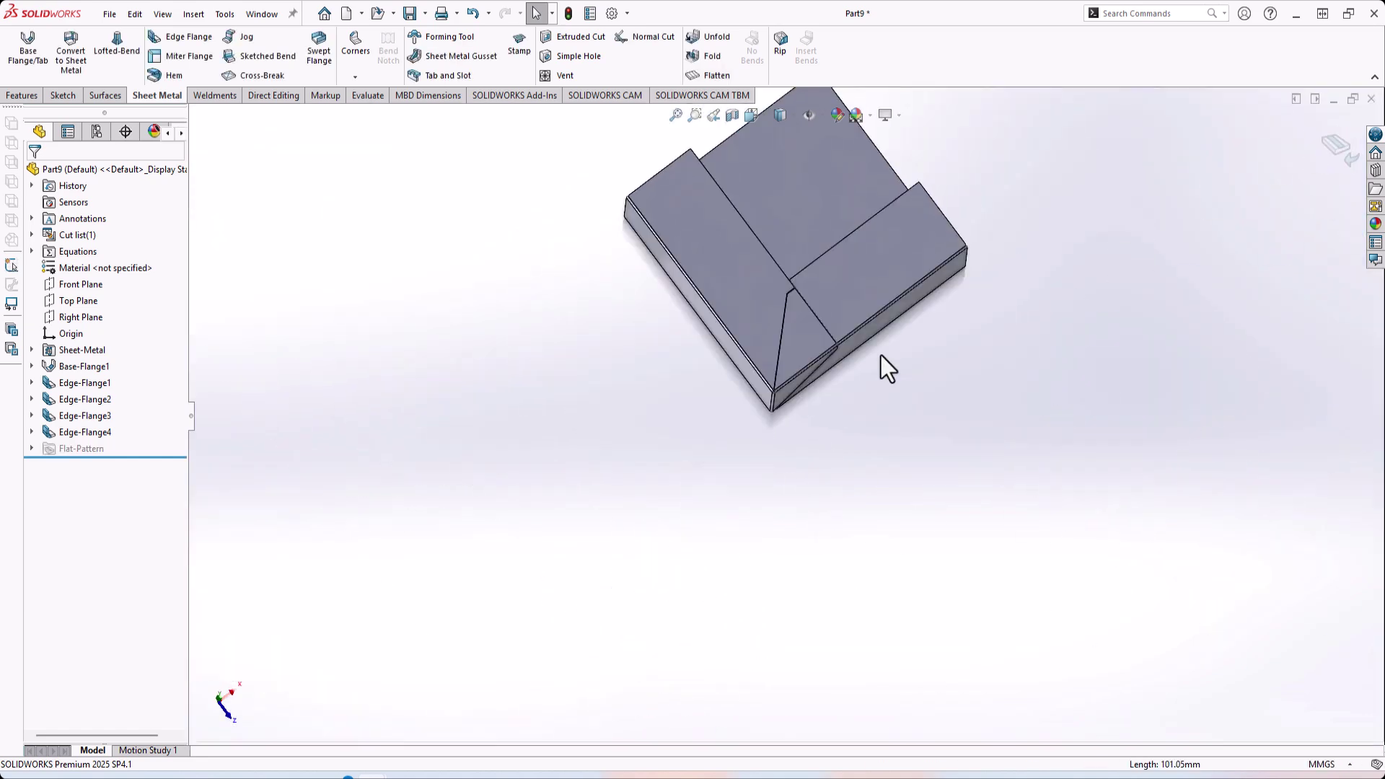
Step: Examine the folded corner, checking the triangular overlap and how the mitred top return flanges meet
scroll(881, 355, "down", 8)
scroll(911, 323, "up", 8)
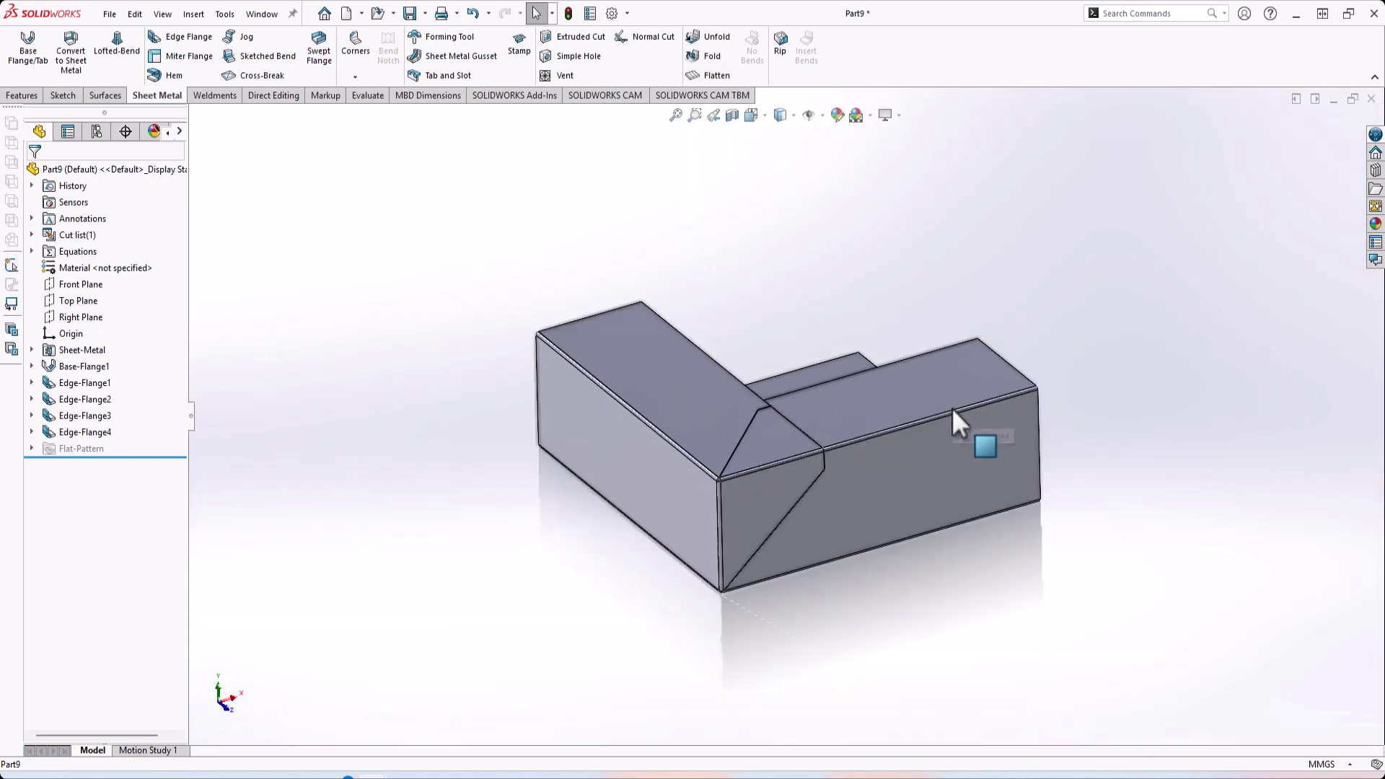
scroll(776, 448, "down", 6)
scroll(715, 397, "up", 5)
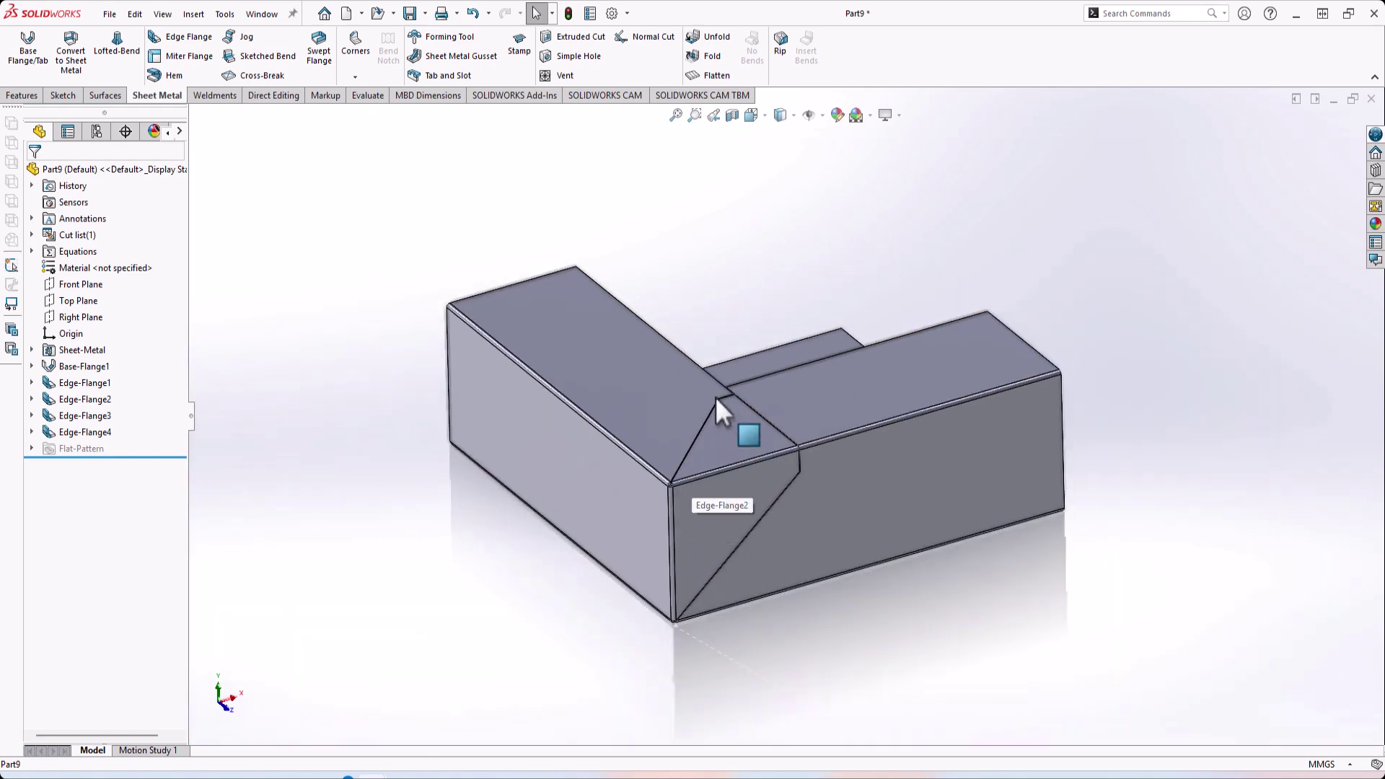
scroll(808, 498, "down", 3)
scroll(921, 560, "up", 5)
scroll(804, 404, "down", 7)
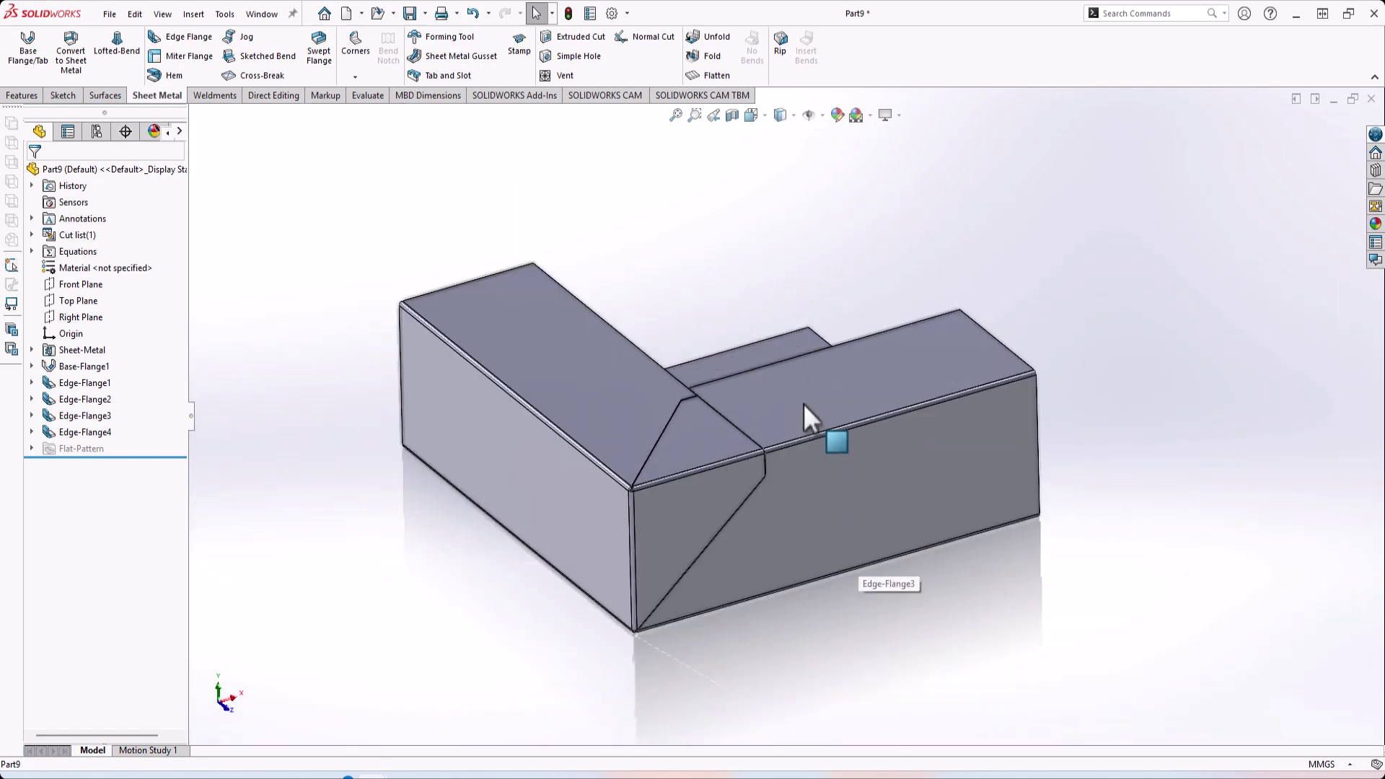
scroll(602, 422, "down", 2)
scroll(673, 538, "up", 6)
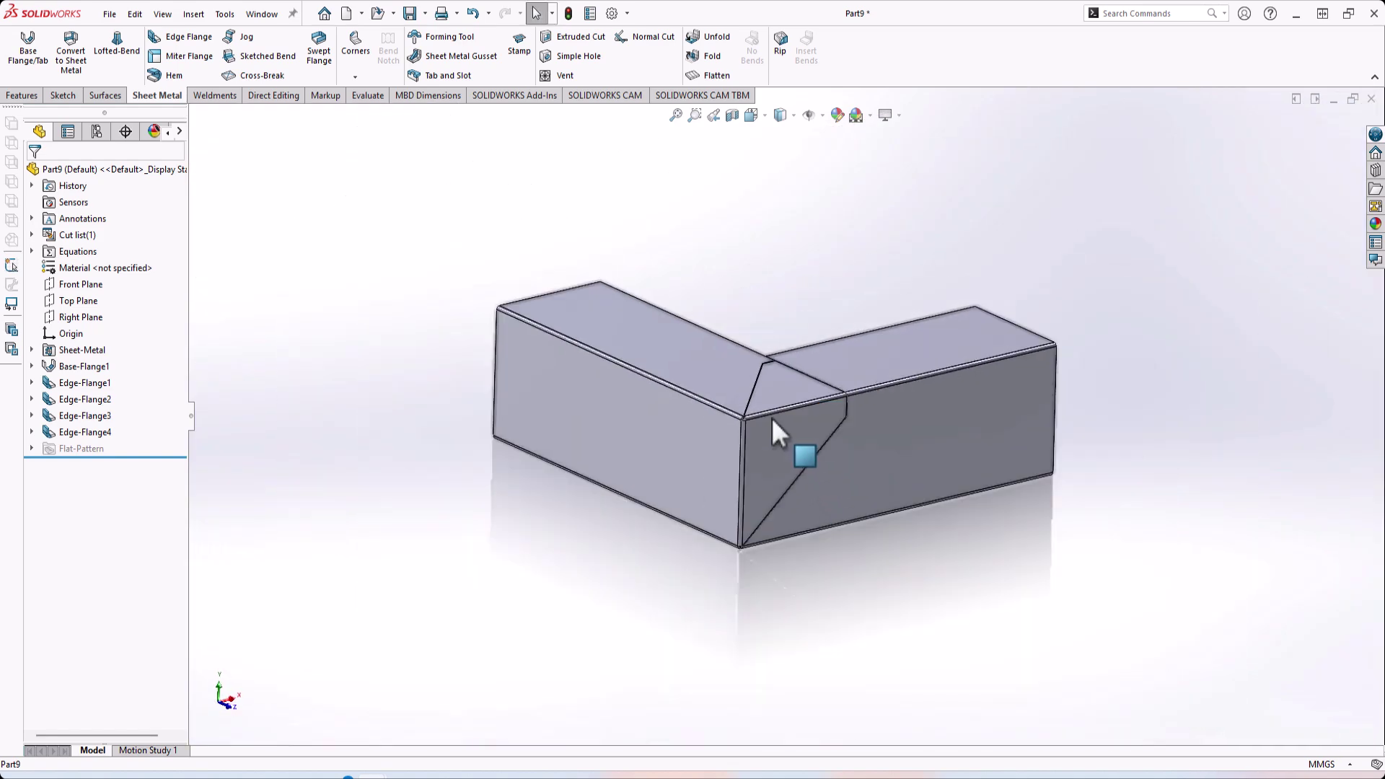
scroll(784, 382, "down", 3)
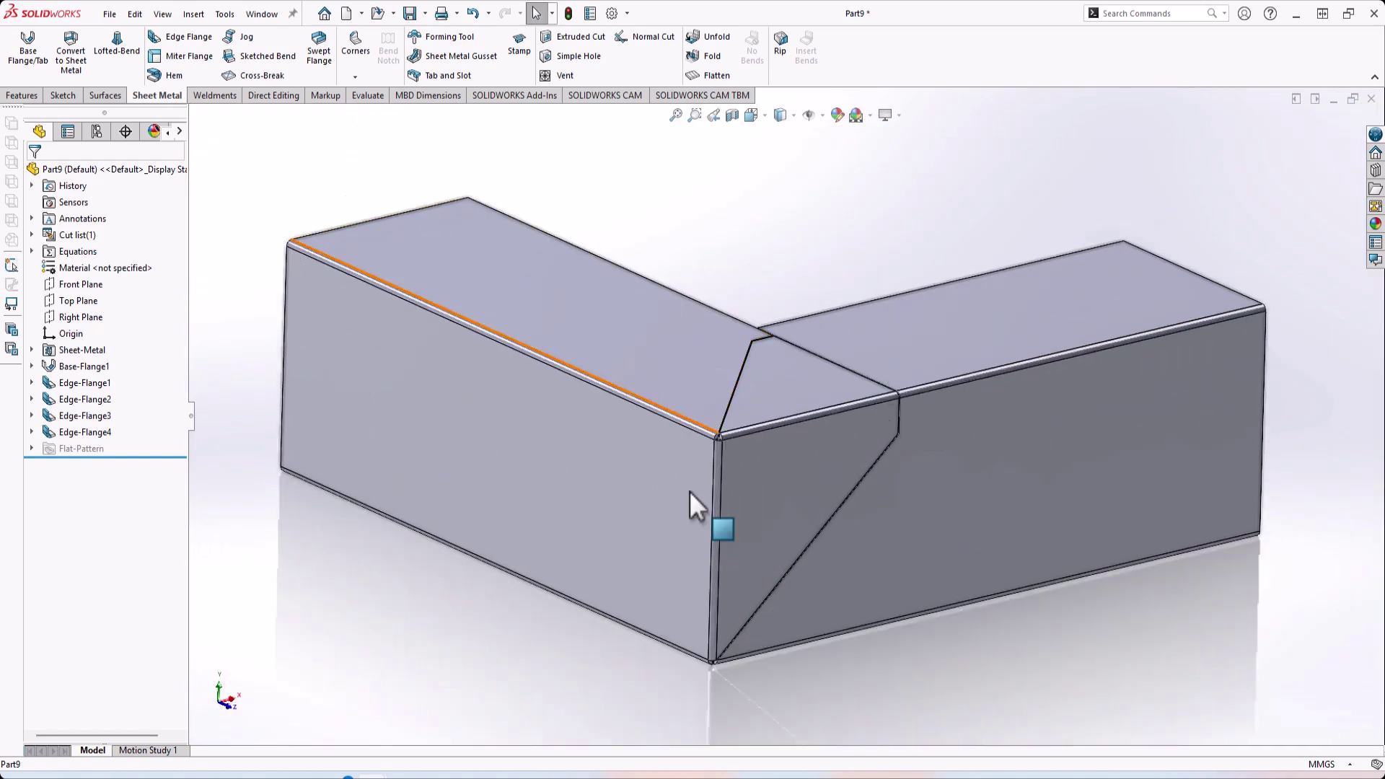
scroll(827, 505, "up", 2)
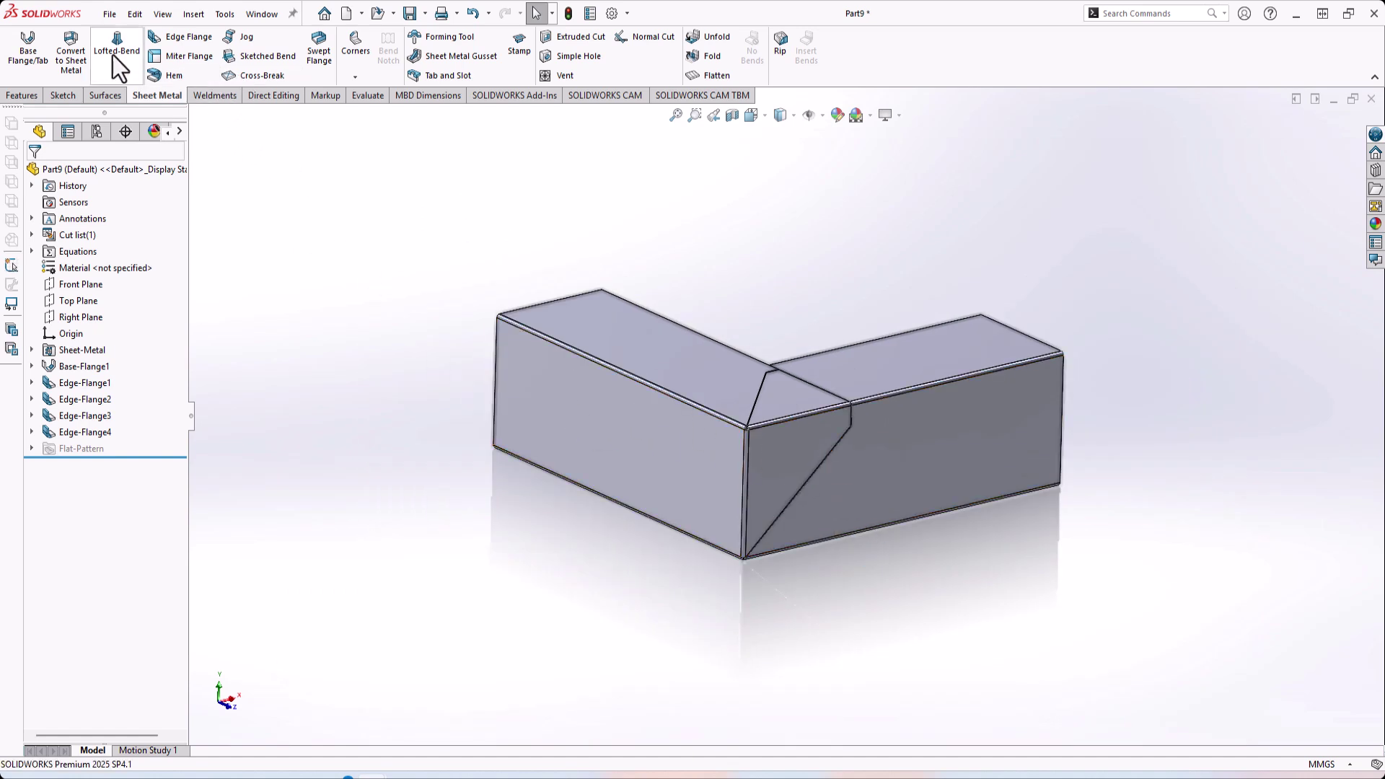
scroll(653, 462, "up", 4)
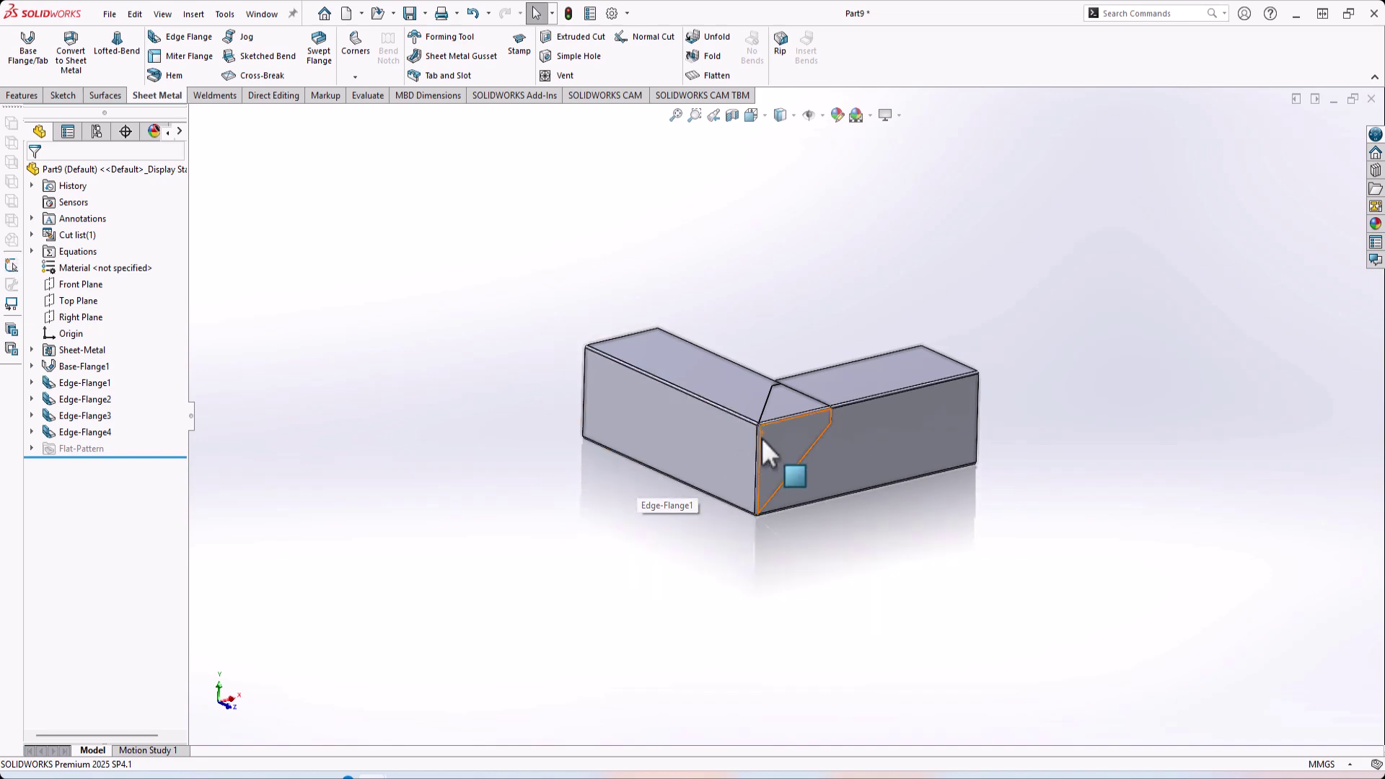
Step: Sketch a corner rectangle about 260 by 184 mm on the Top Plane, apart from the finished part and level with its front edge
right_click(69, 293)
right_click(53, 300)
left_click(70, 277)
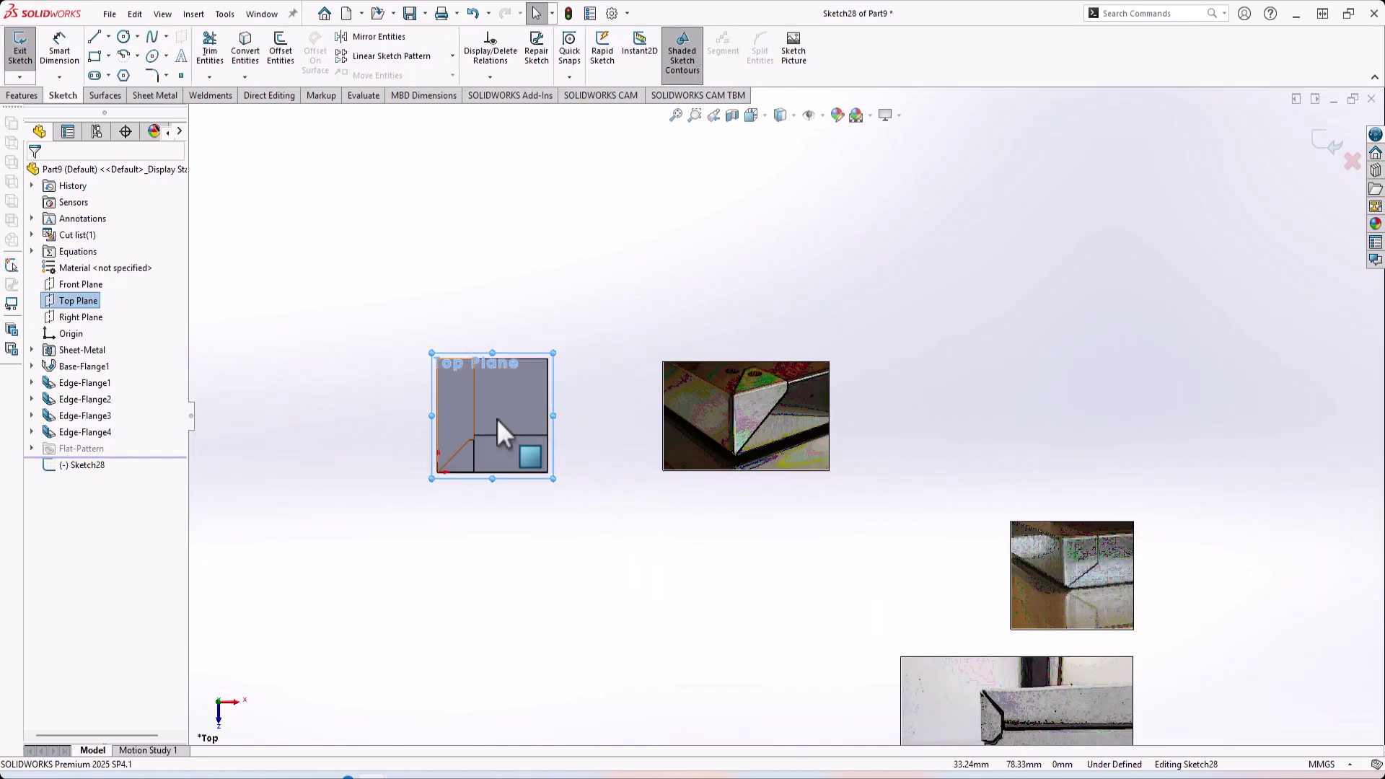
right_click_drag(734, 400, 721, 464)
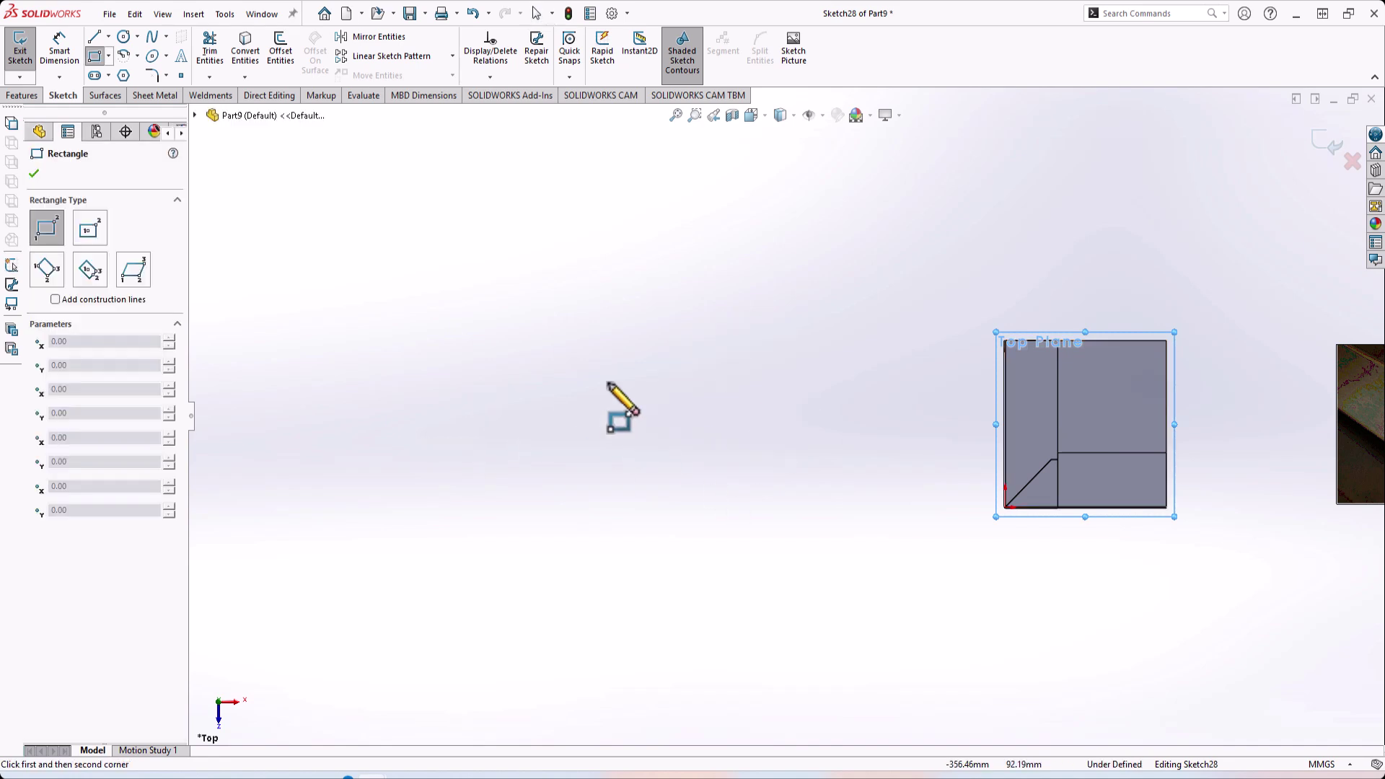
left_click(510, 304)
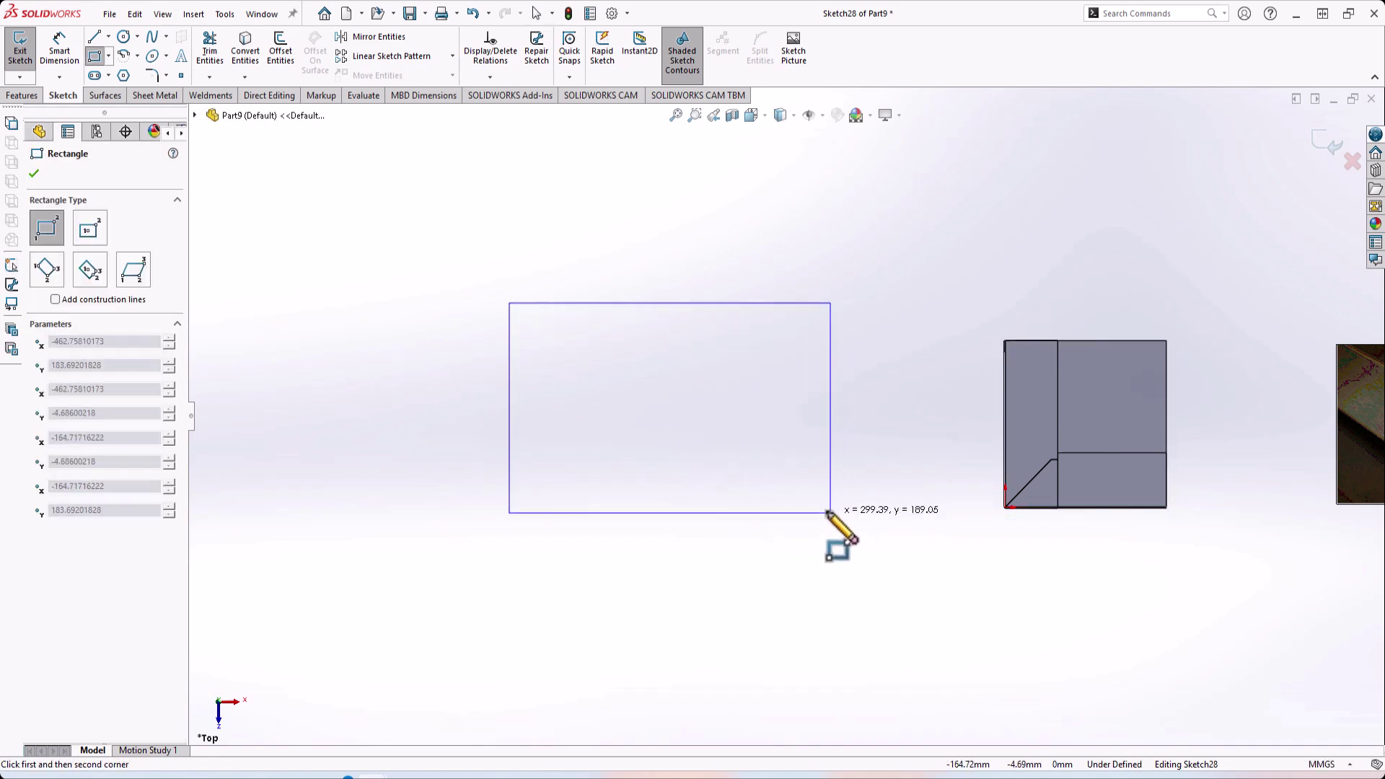
left_click(789, 508)
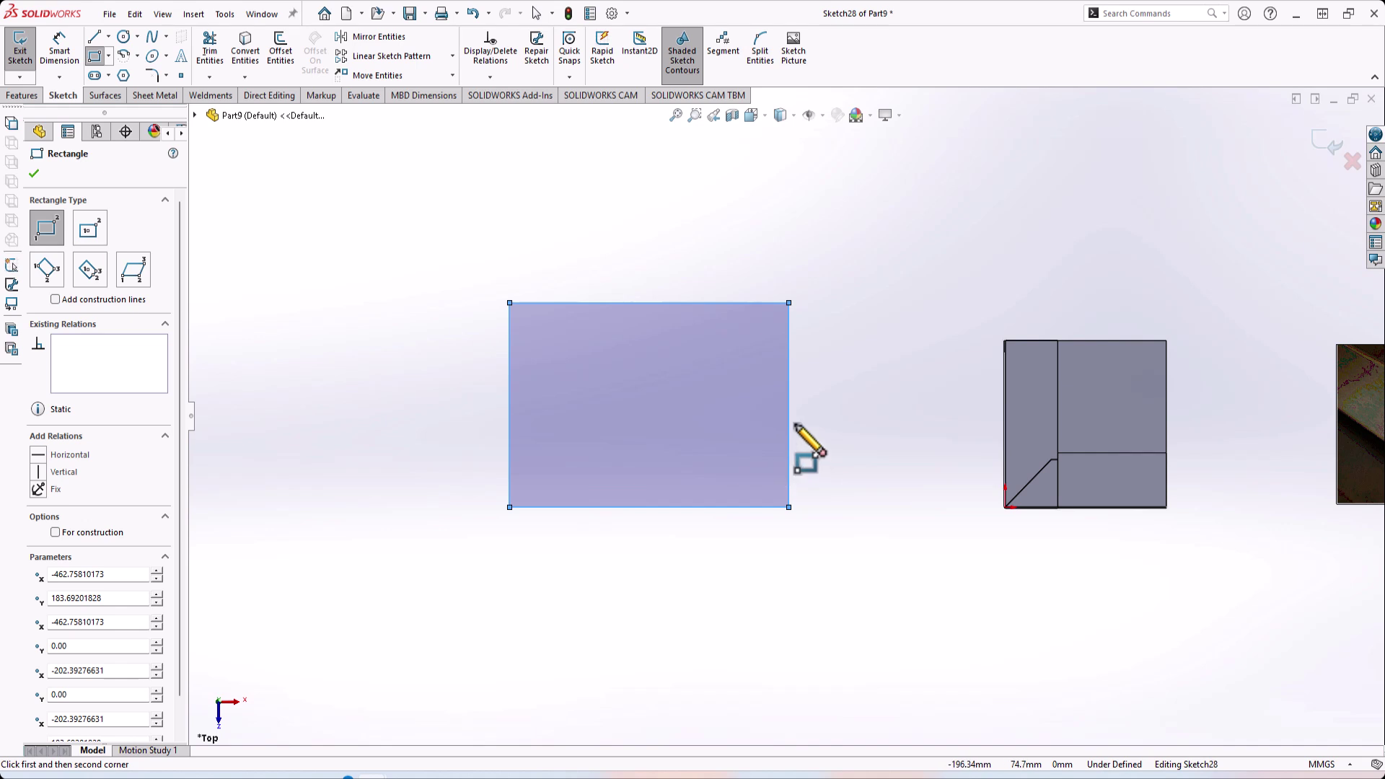
Step: Extrude the rectangle 1 mm with the Mid Plane end condition to make a thin plate
left_click(12, 98)
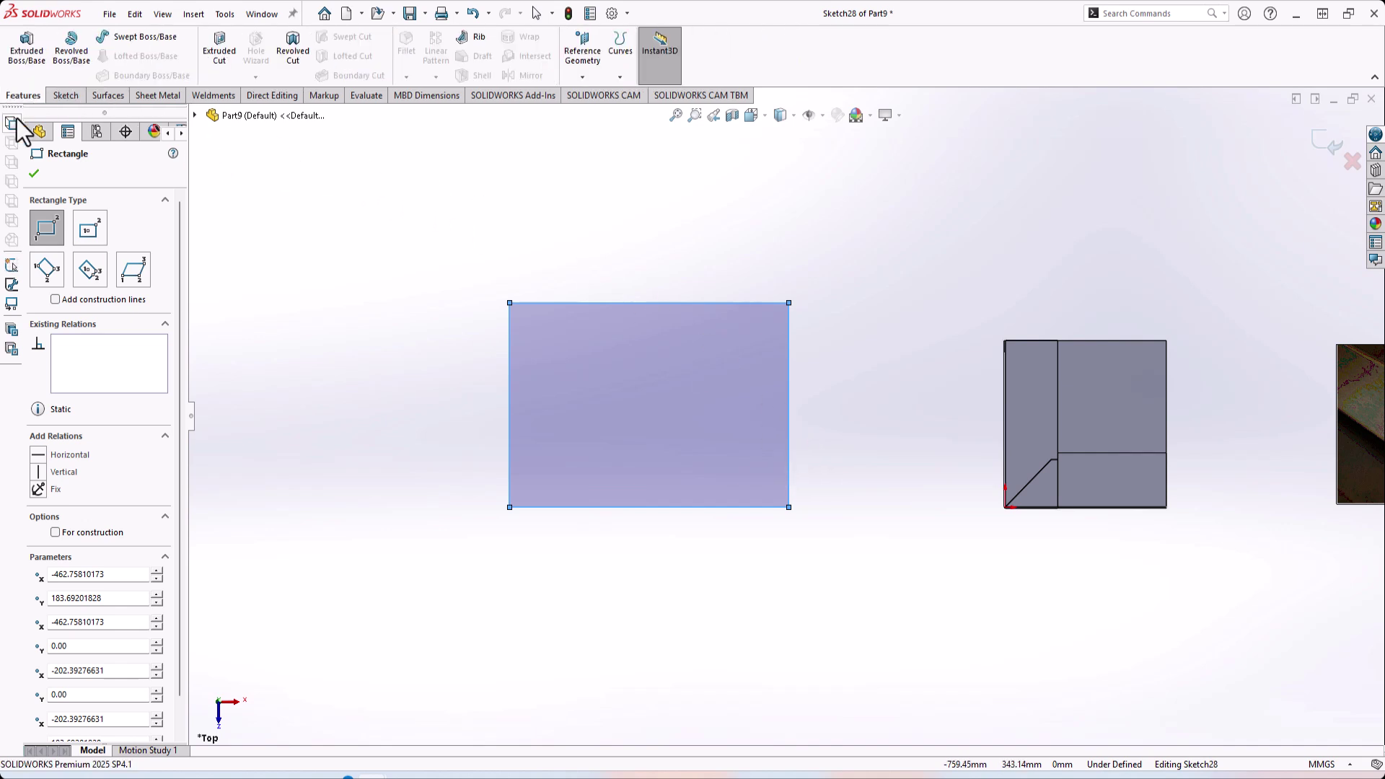
left_click(29, 47)
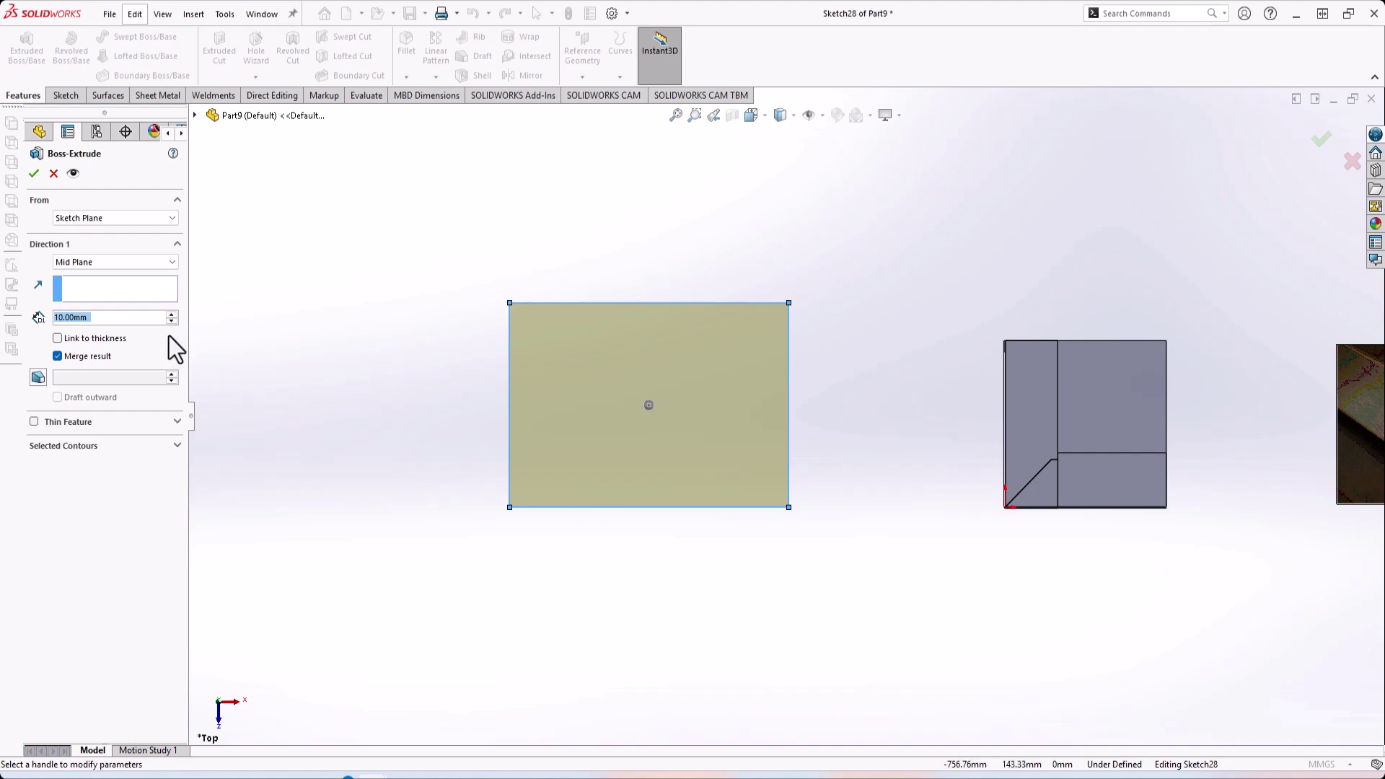
type("1")
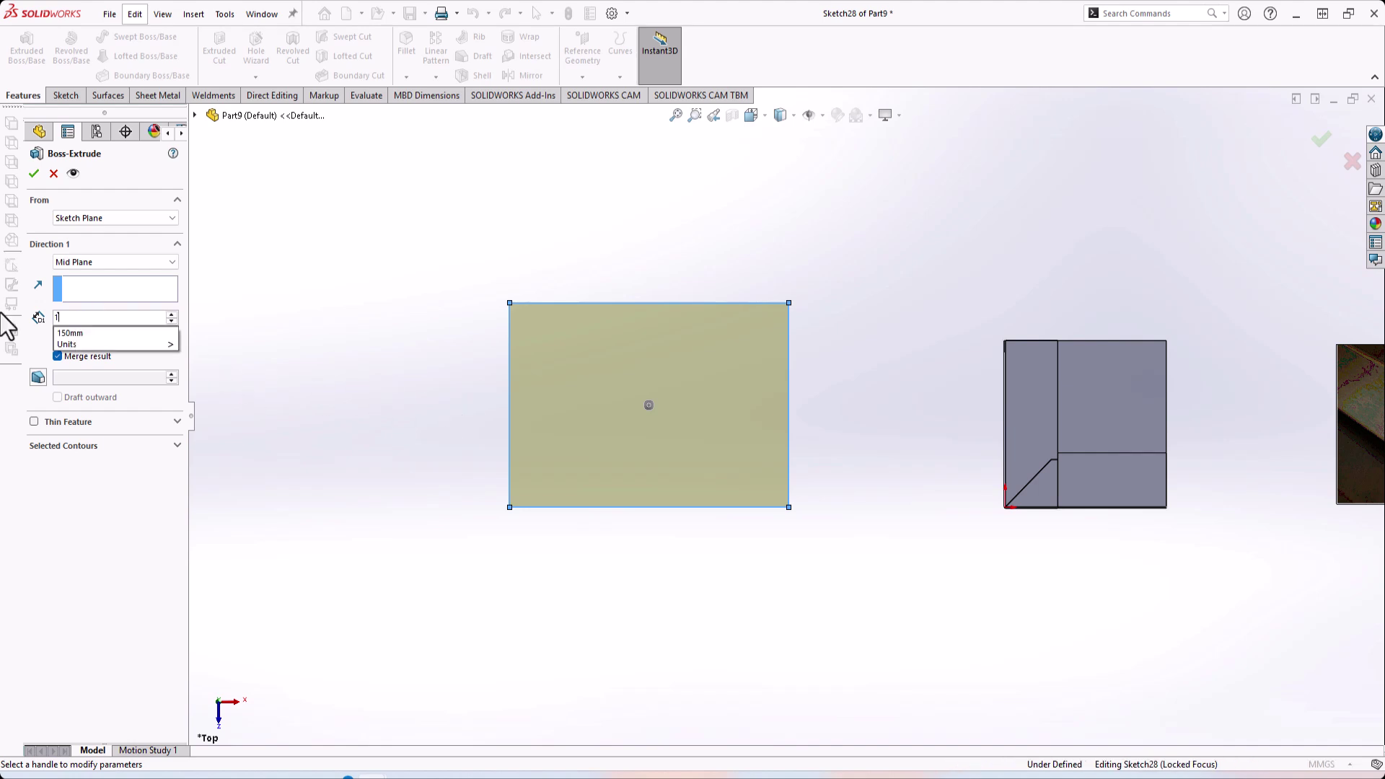
left_click(34, 173)
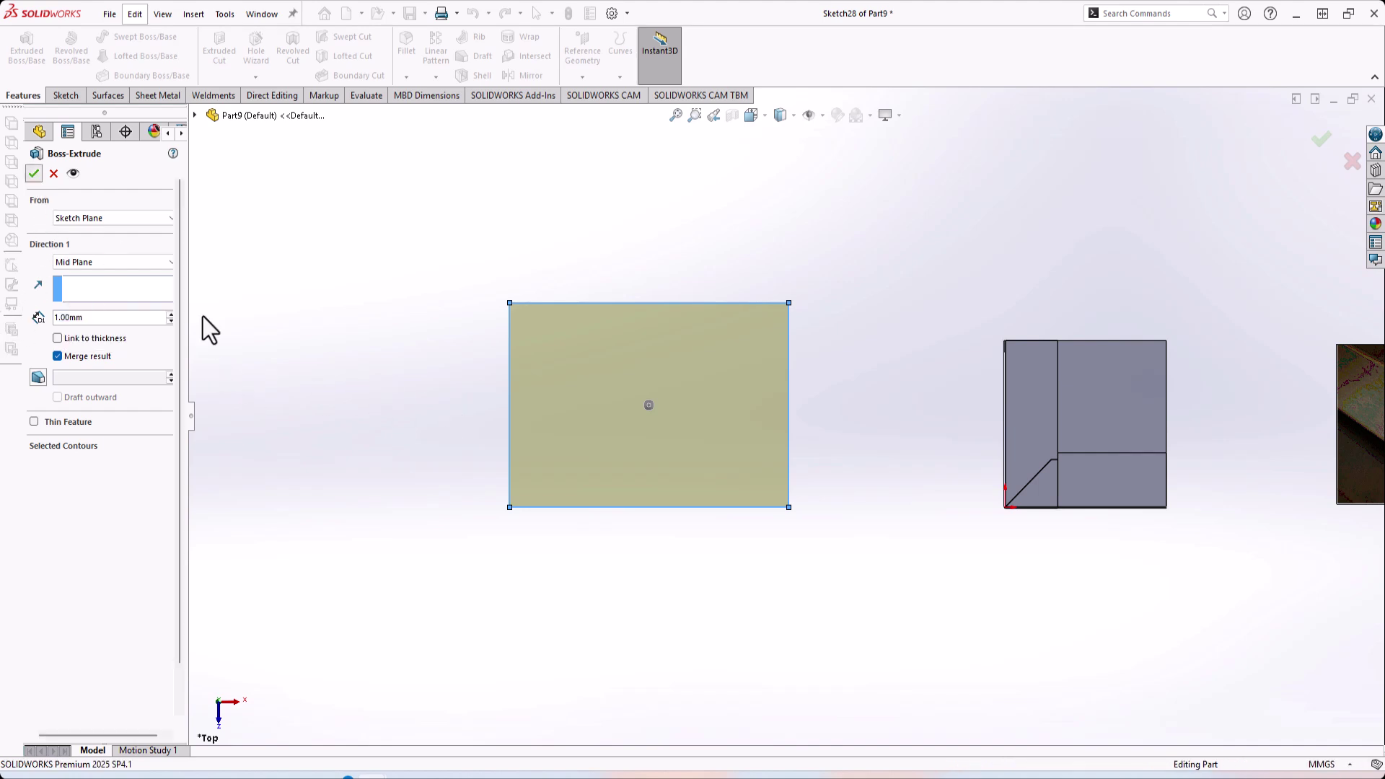
Step: Open a new sketch on the thin side face of the plate, near its corner
middle_click_drag(704, 565, 747, 385)
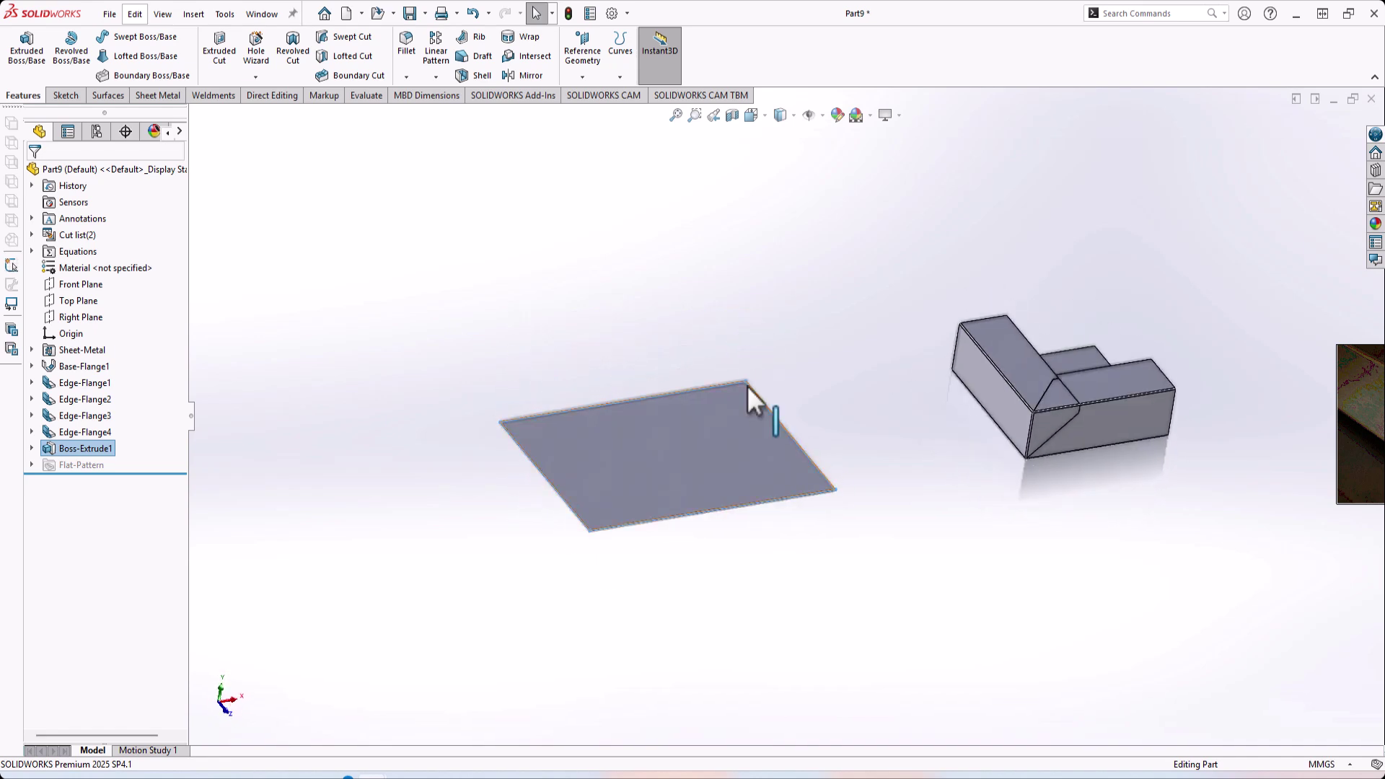
scroll(746, 386, "down", 2)
middle_click_drag(468, 485, 619, 555)
middle_click_drag(651, 674, 1066, 685)
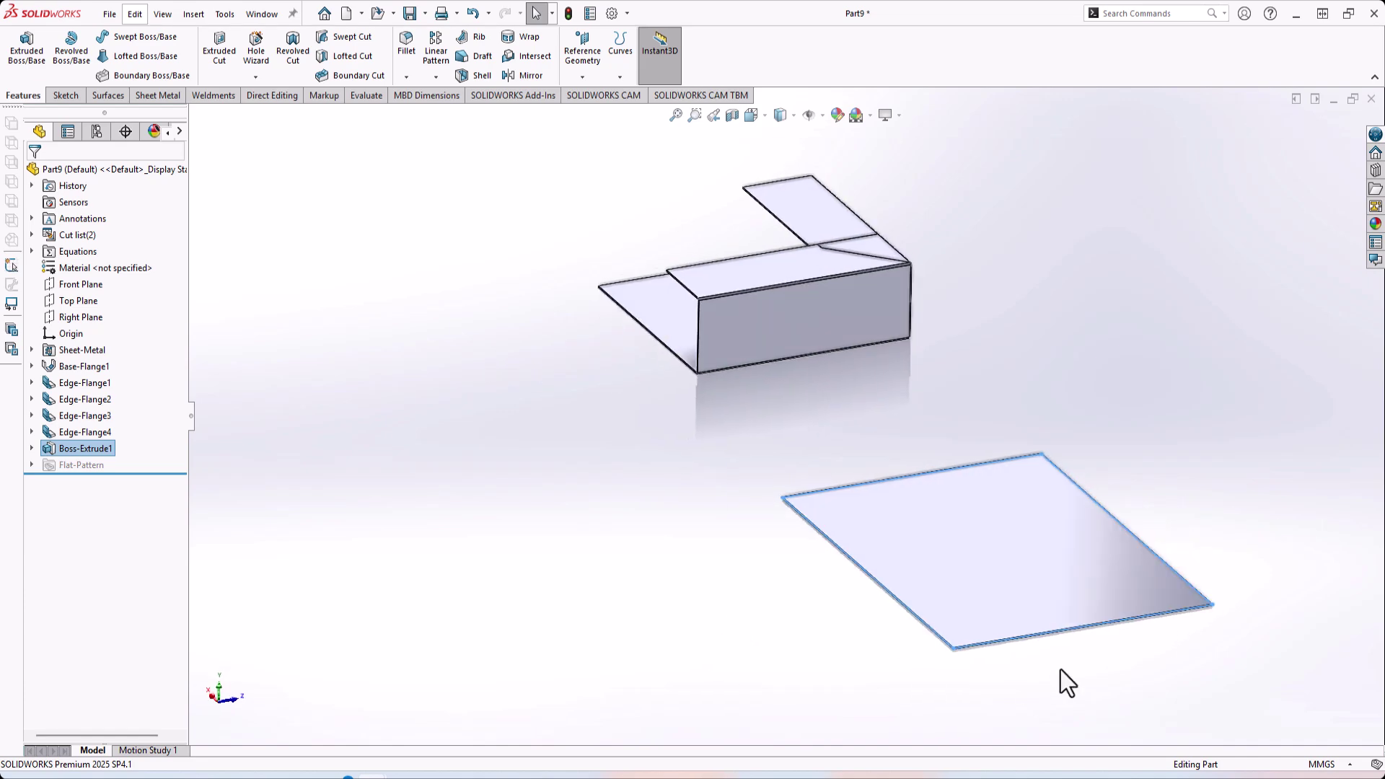
scroll(828, 587, "down", 5)
middle_click_drag(828, 587, 778, 566)
scroll(685, 545, "down", 1)
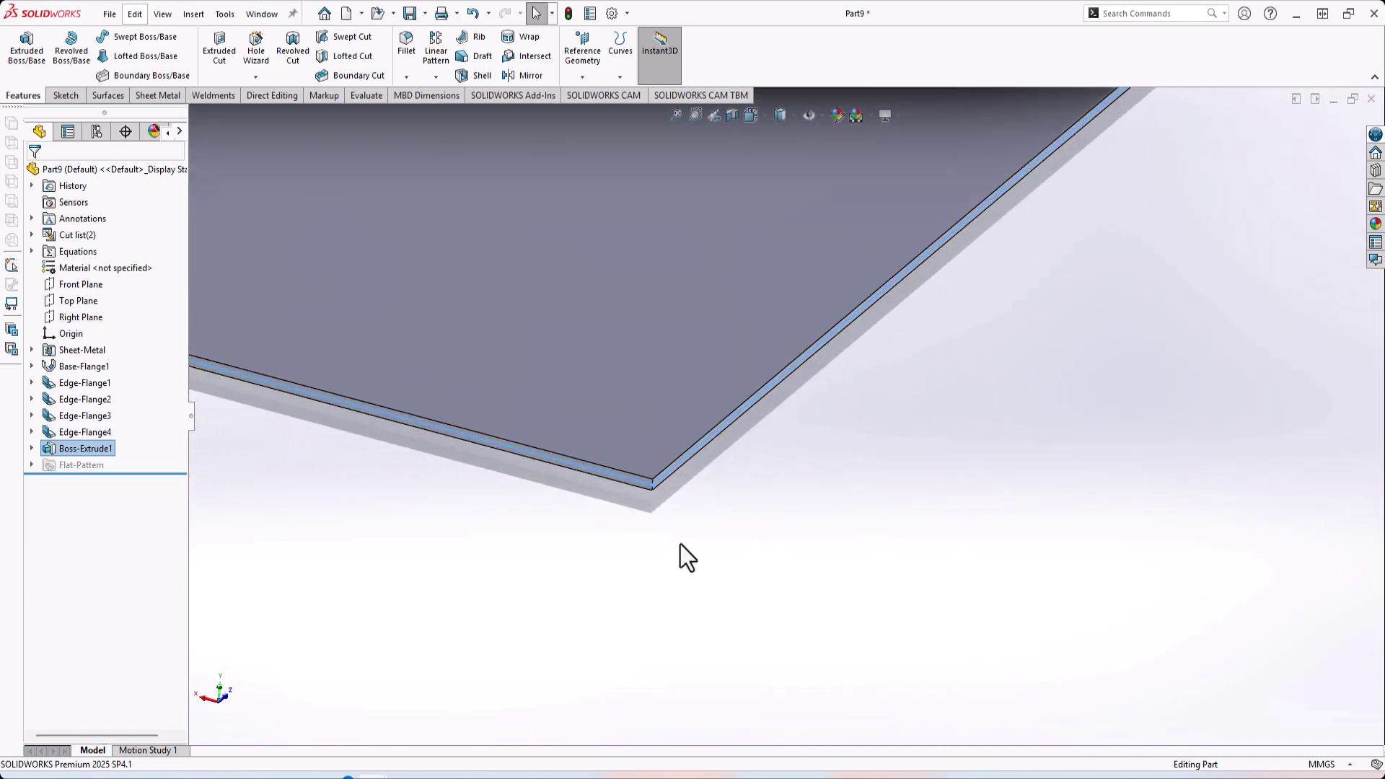
right_click_drag(681, 544, 579, 547)
middle_click_drag(687, 392, 854, 390)
scroll(987, 201, "down", 3)
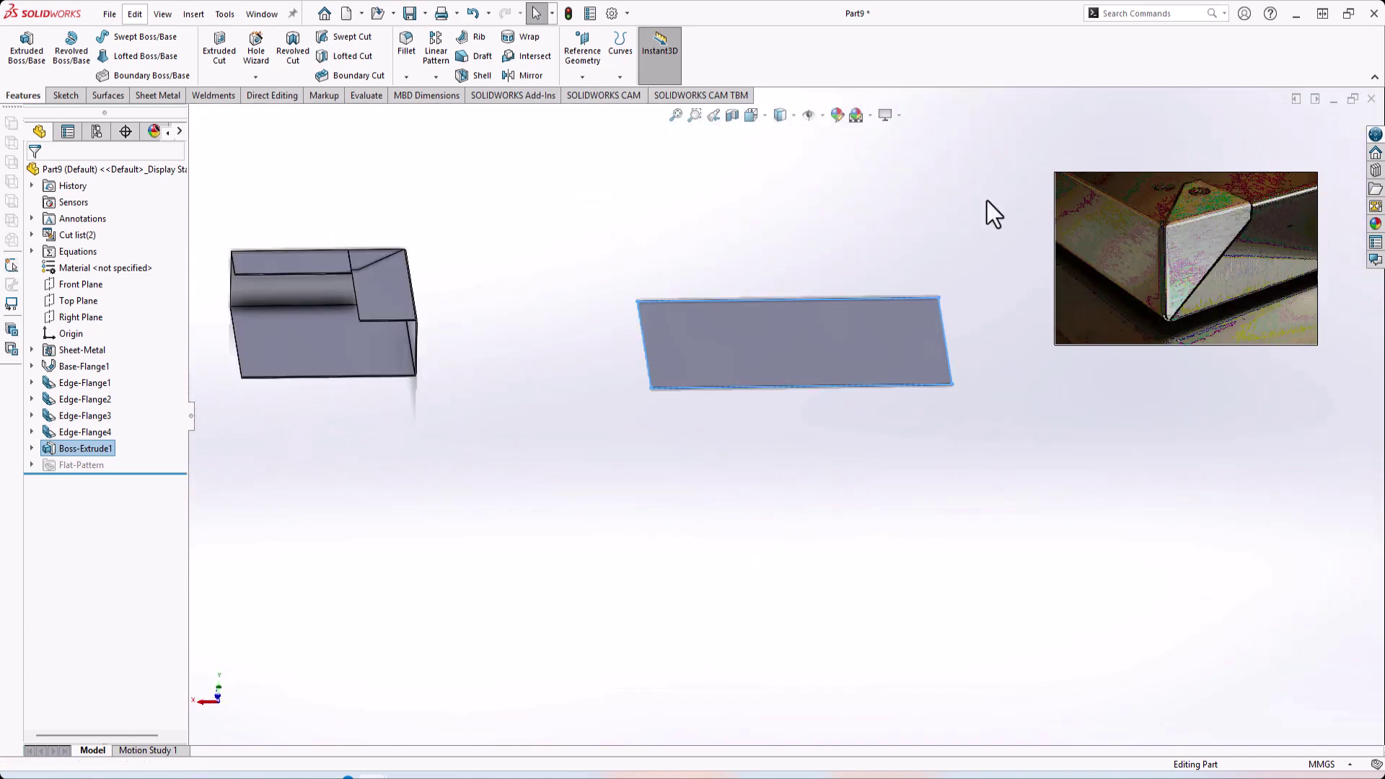
scroll(976, 397, "down", 4)
middle_click_drag(945, 424, 951, 375)
scroll(920, 432, "down", 6)
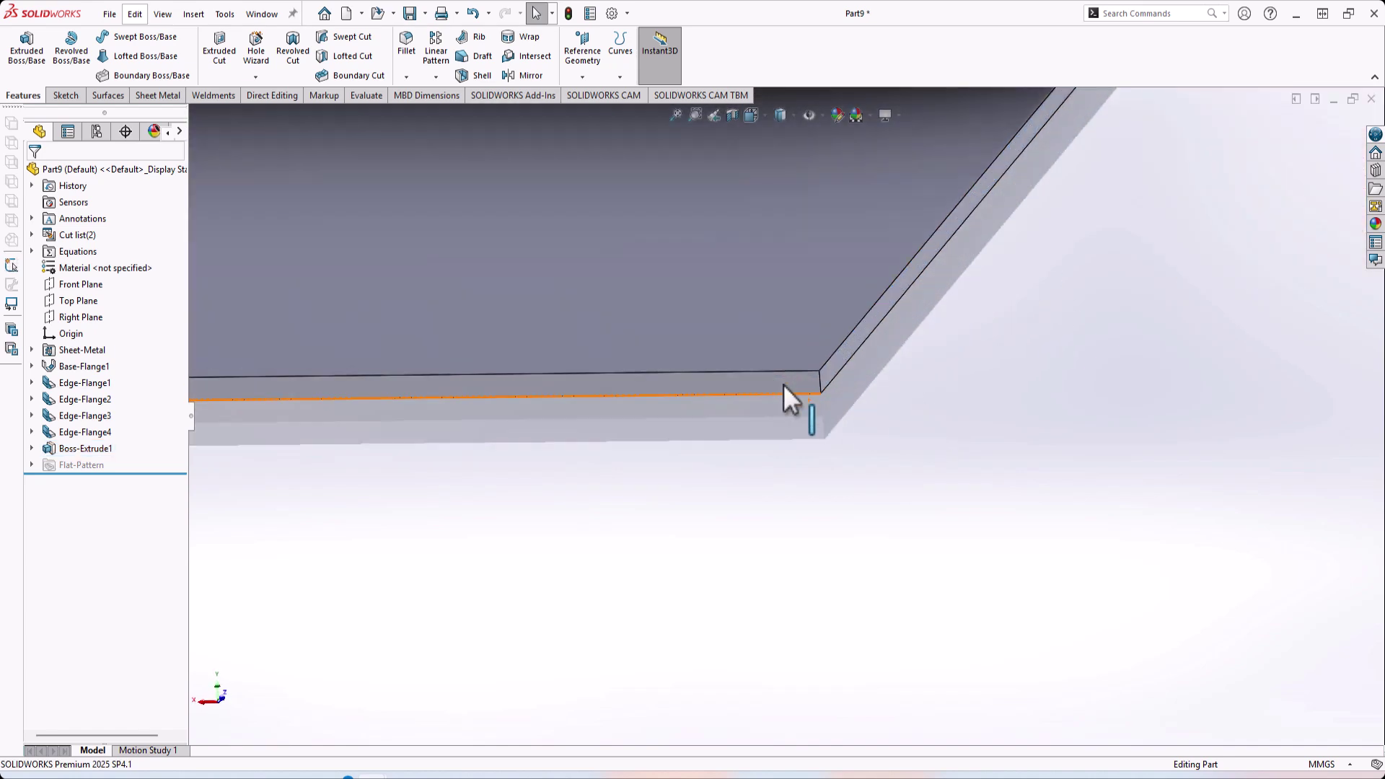
right_click(782, 384)
left_click(819, 362)
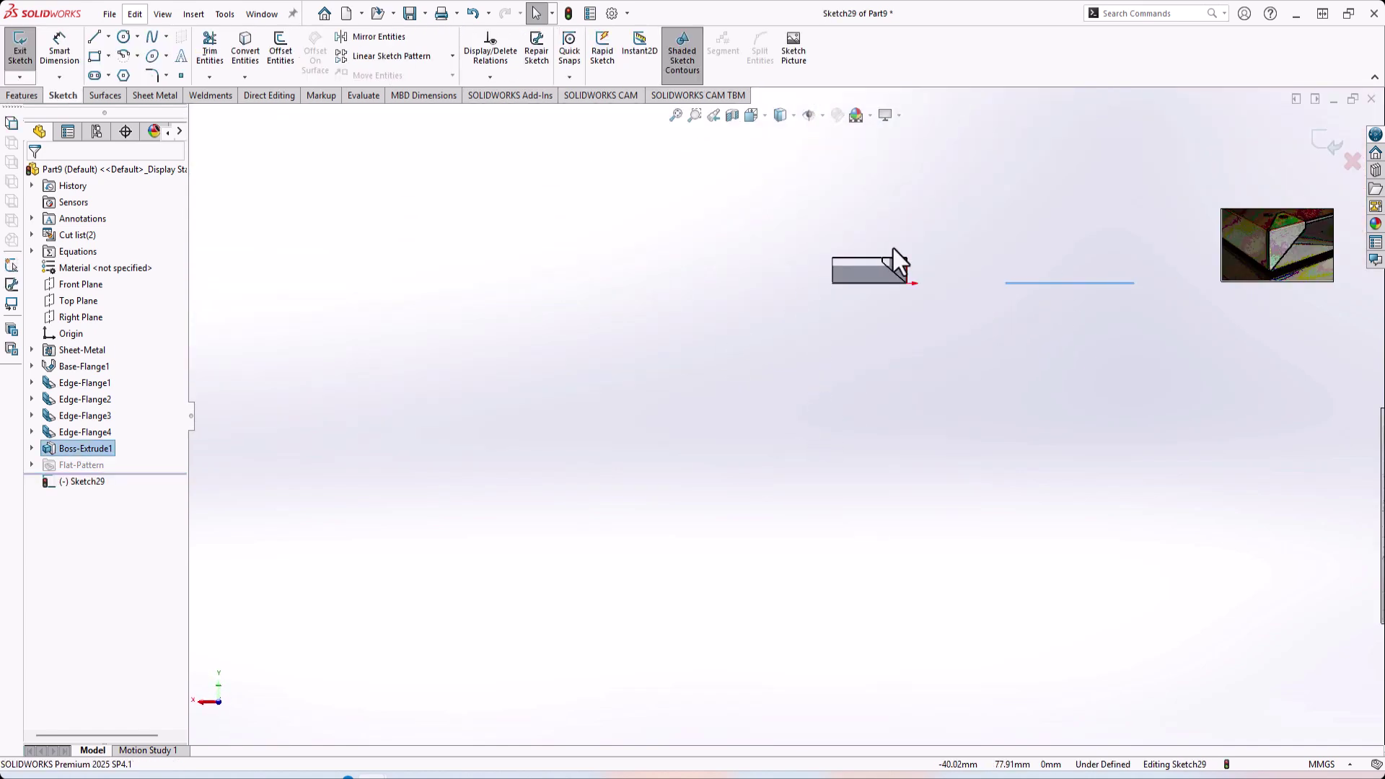
Step: Sketch a vertical line about 38 mm up from the plate's top corner, followed by a horizontal line about 24 mm inward
scroll(782, 444, "down", 3)
right_click_drag(938, 446, 868, 406)
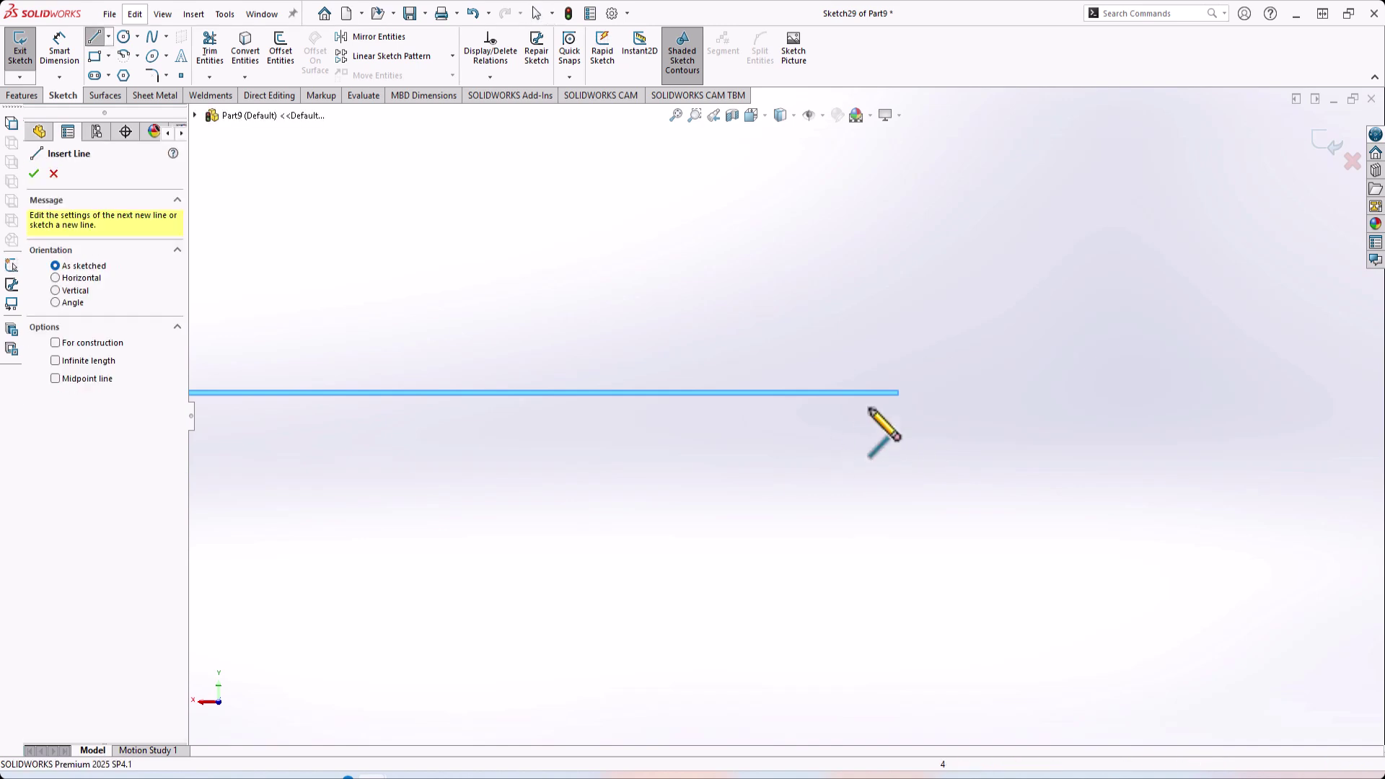
scroll(910, 402, "down", 2)
left_click(856, 402)
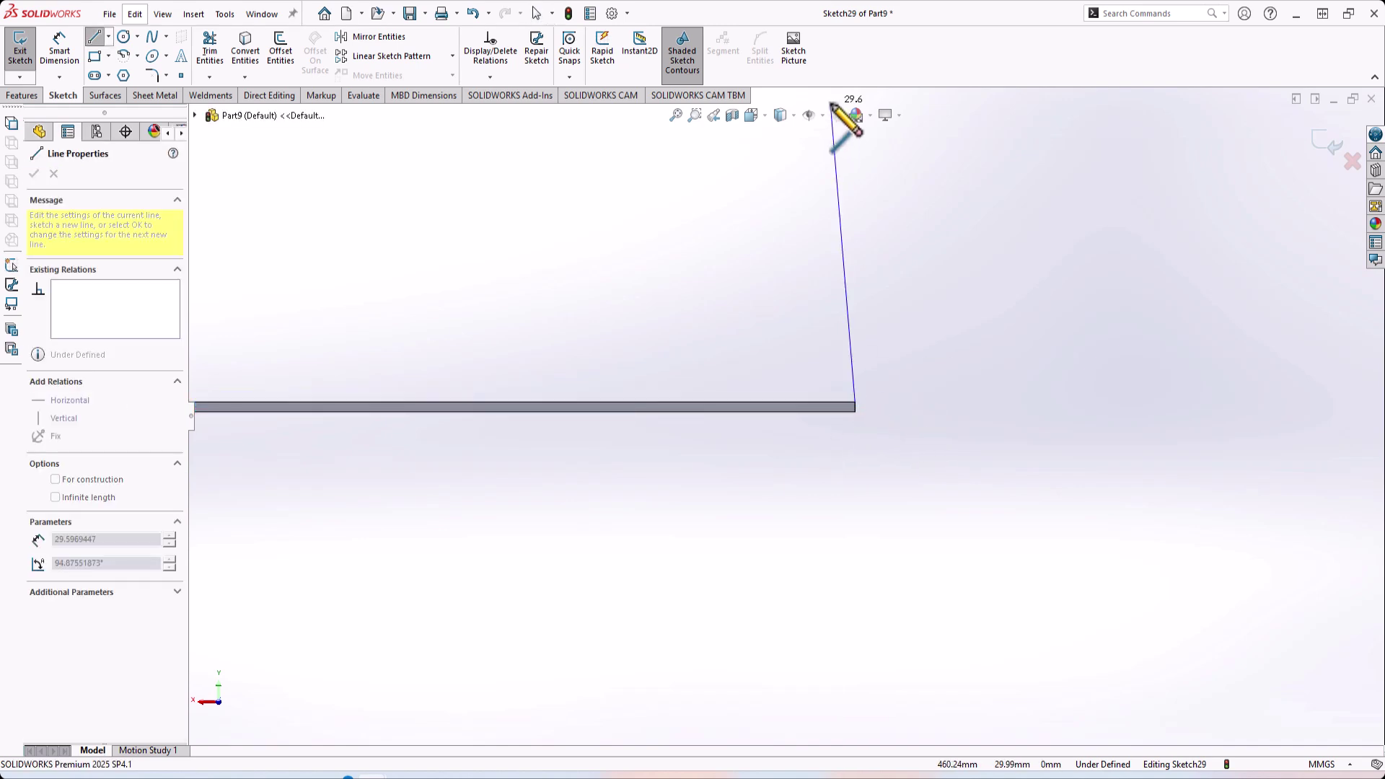
left_click(825, 186)
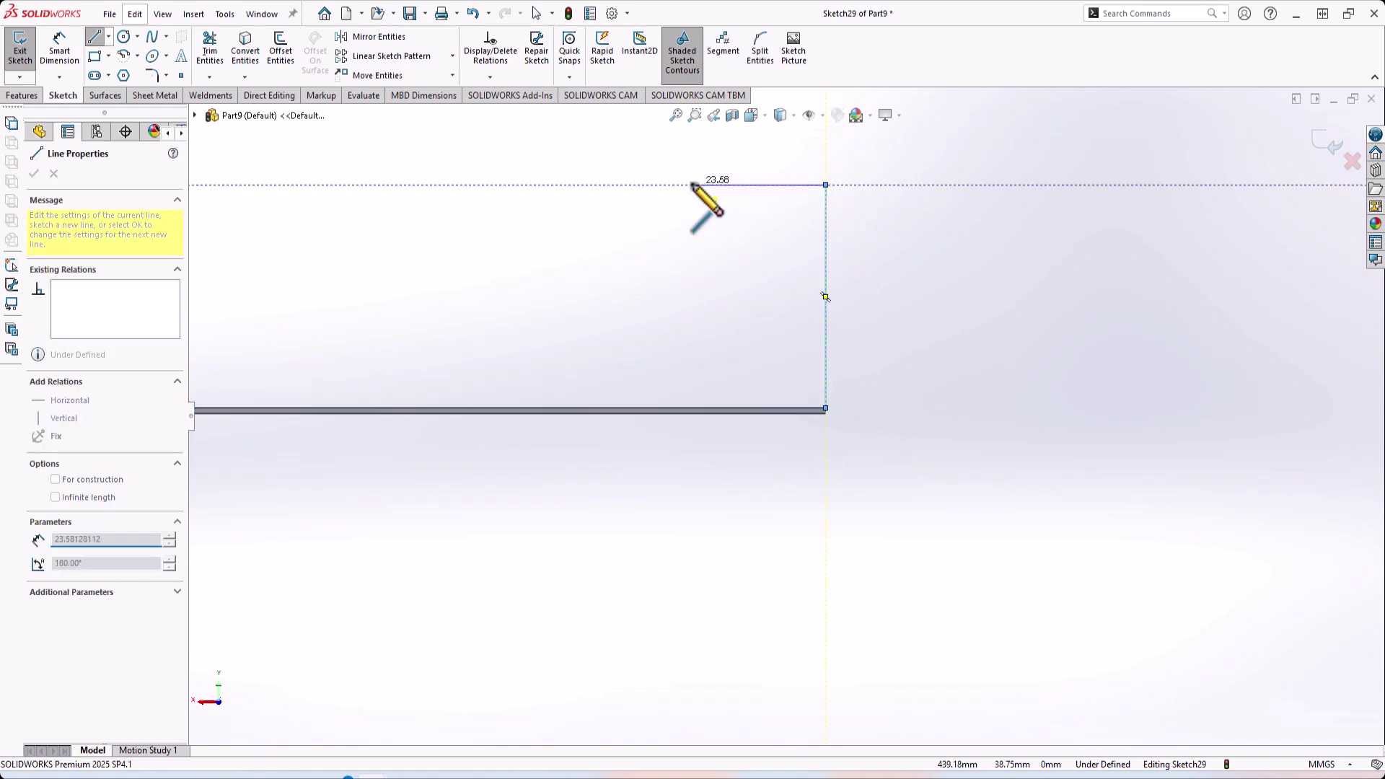
left_click(693, 185)
key("Escape")
key("Escape")
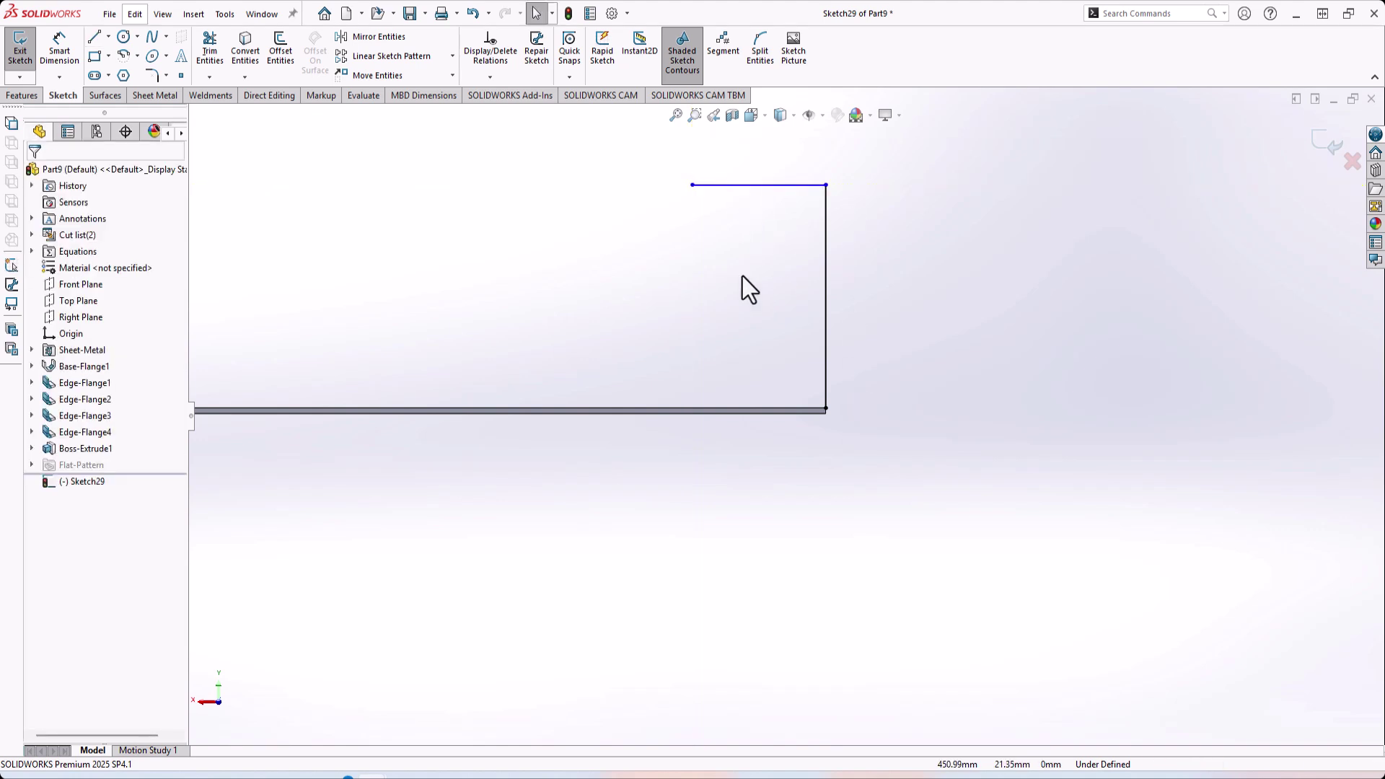
scroll(810, 382, "up", 2)
middle_click_drag(776, 378, 718, 491)
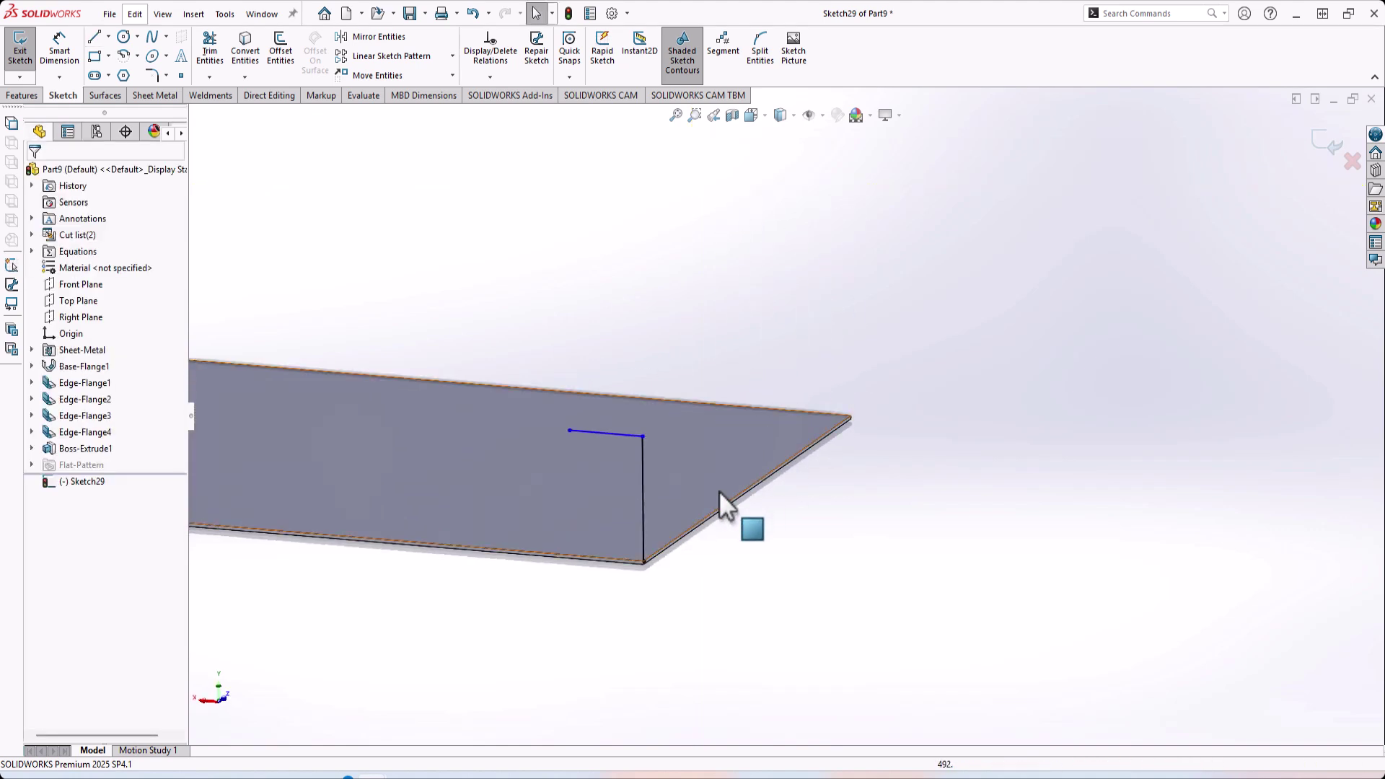
scroll(606, 516, "down", 3)
right_click_drag(647, 498, 663, 416)
left_click(673, 423)
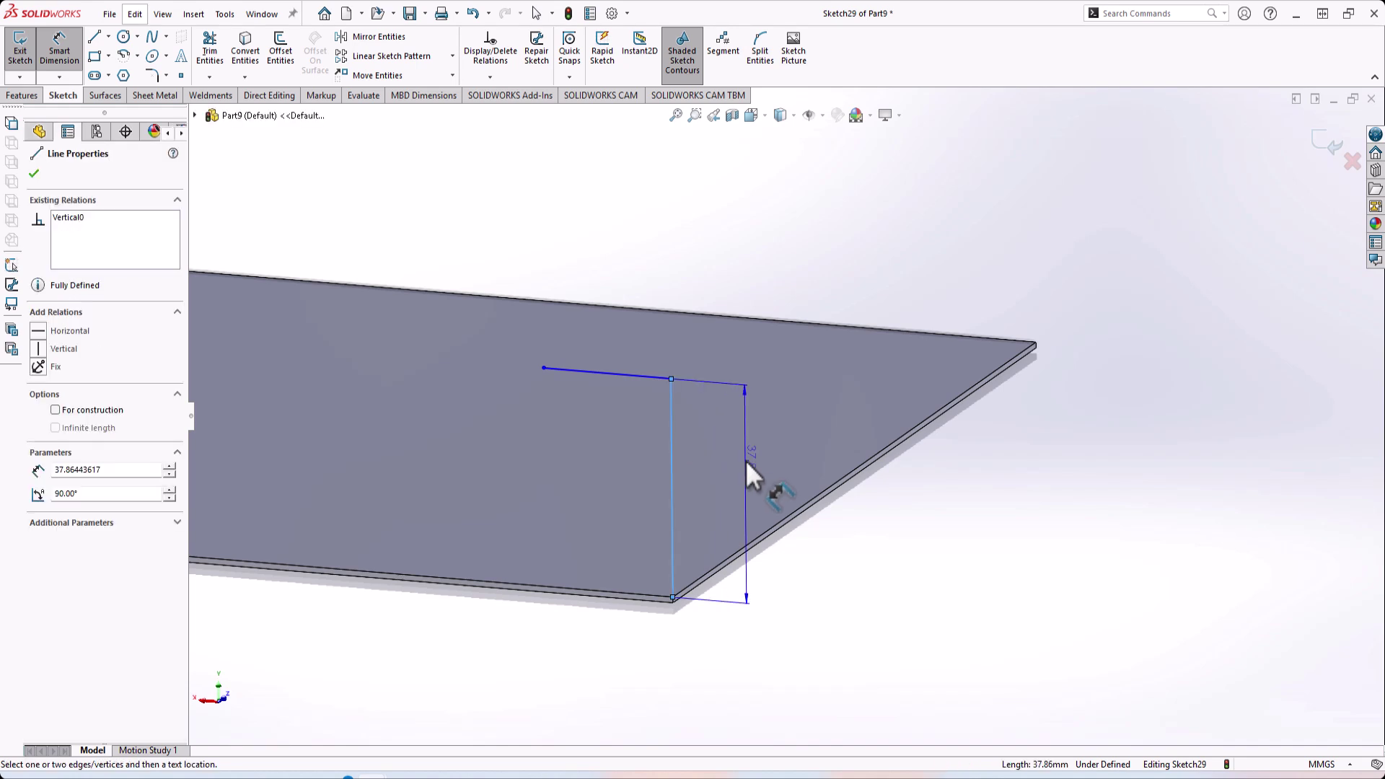
left_click(732, 451)
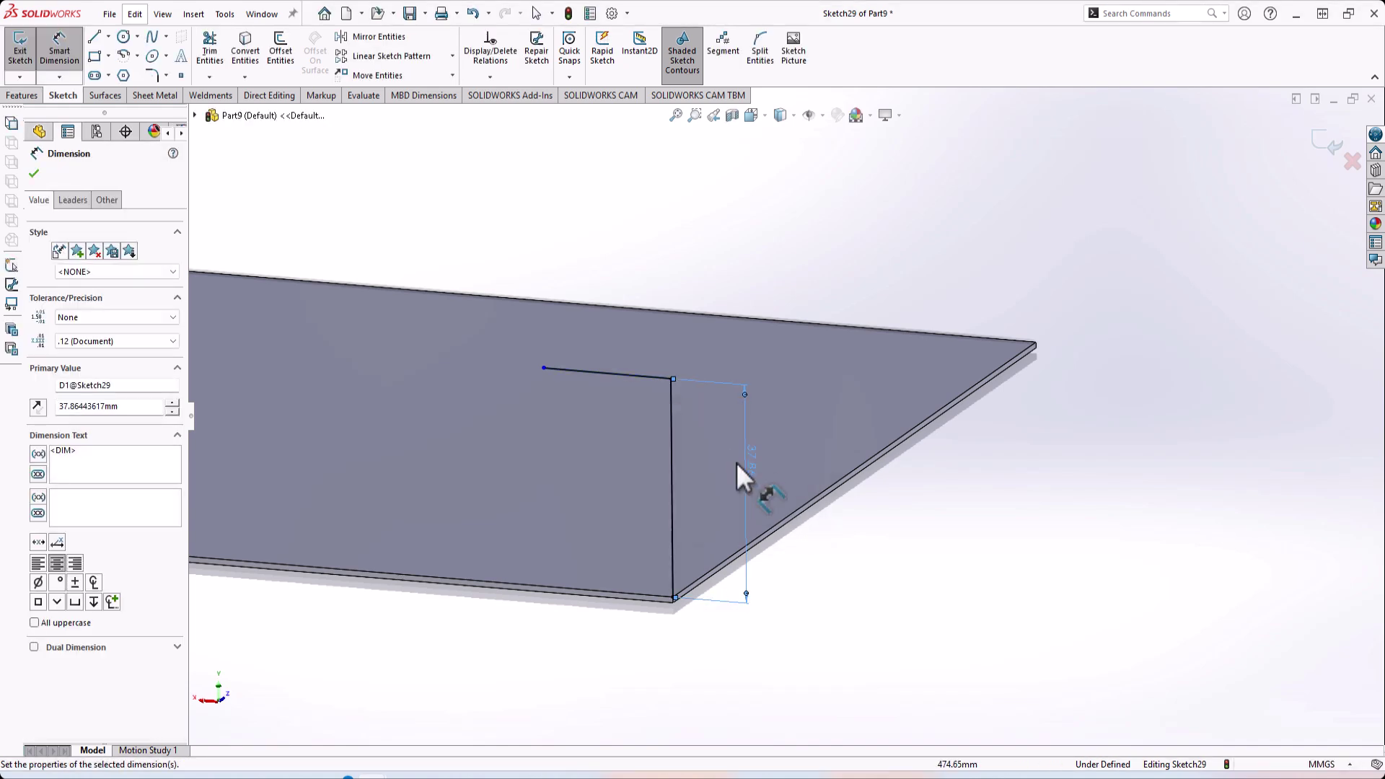
key("Escape")
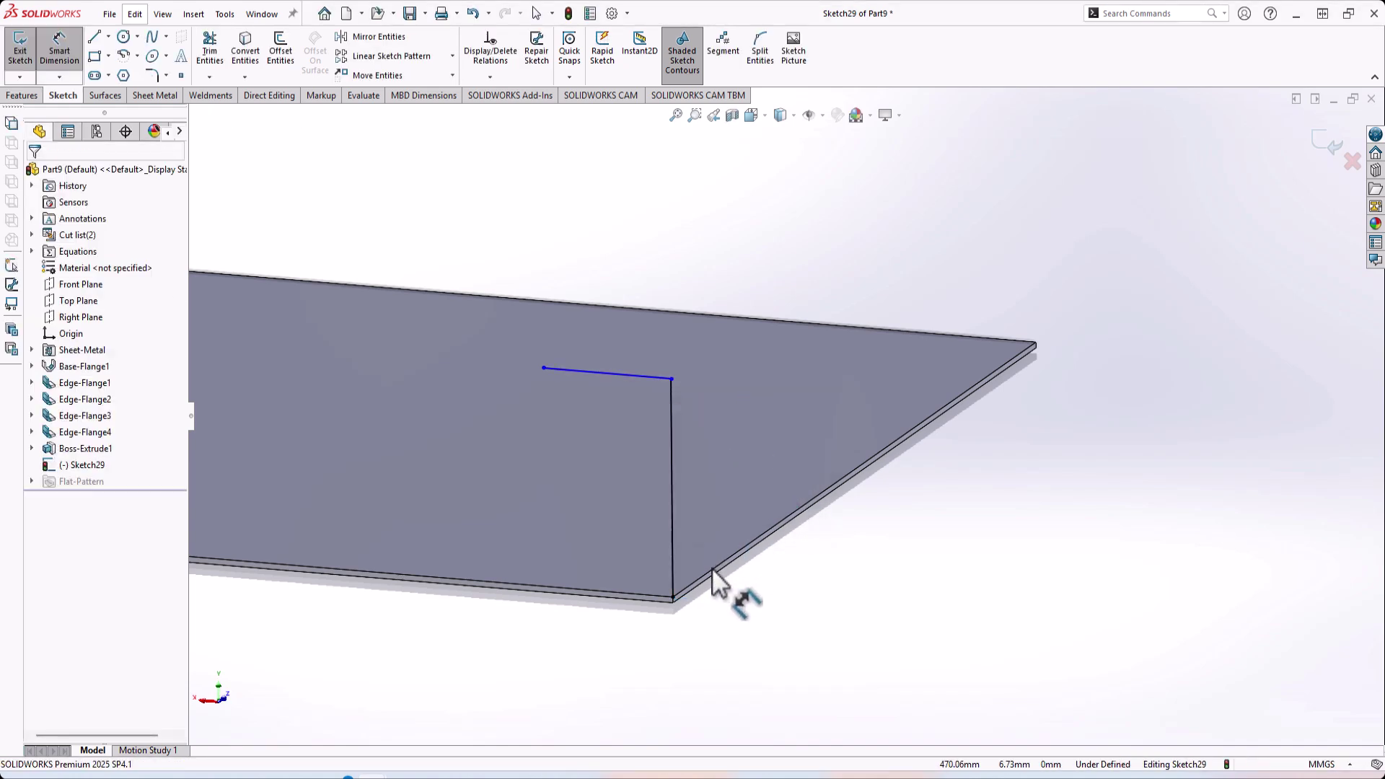
Step: Dimension the profile's vertical line to 50 mm and its horizontal line to 50 mm, and close the sketch
left_click(650, 377)
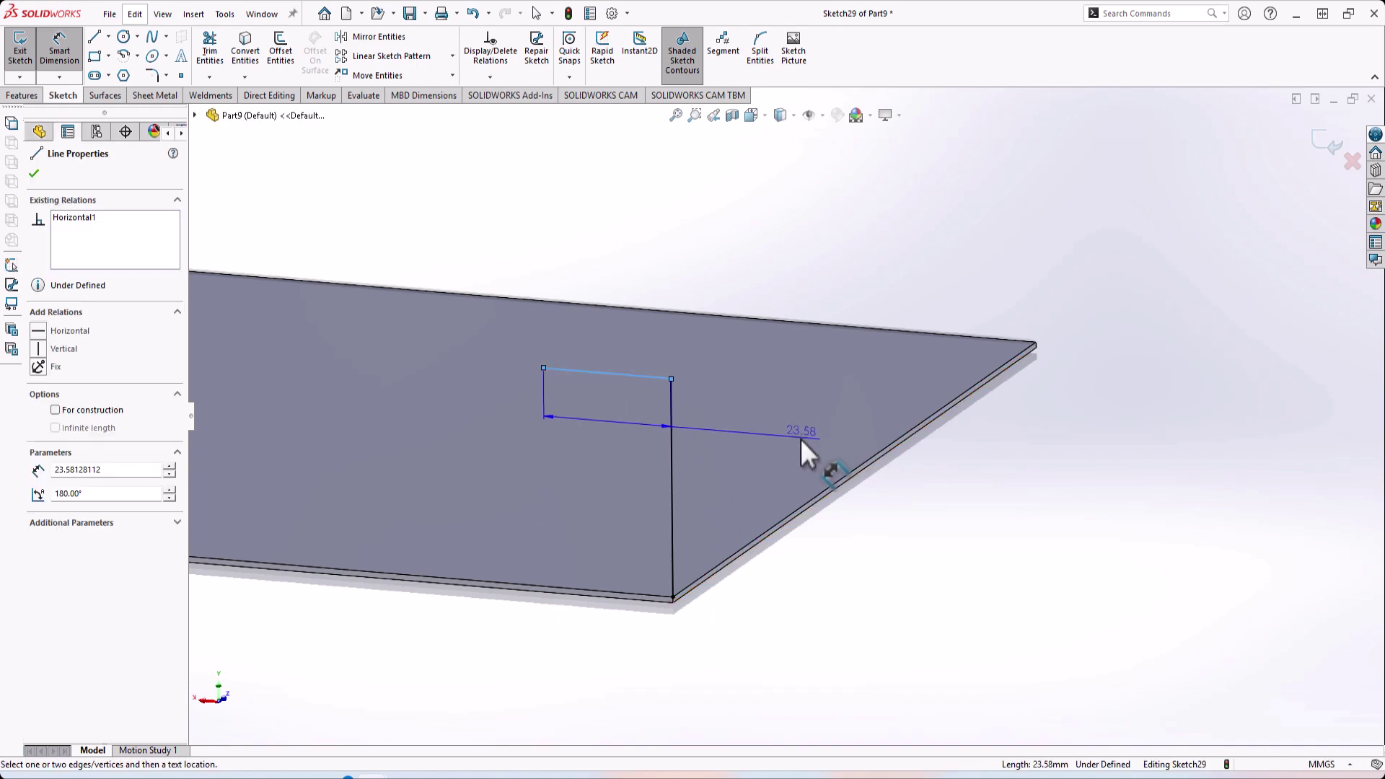
left_click(644, 604)
left_click(710, 649)
type("50")
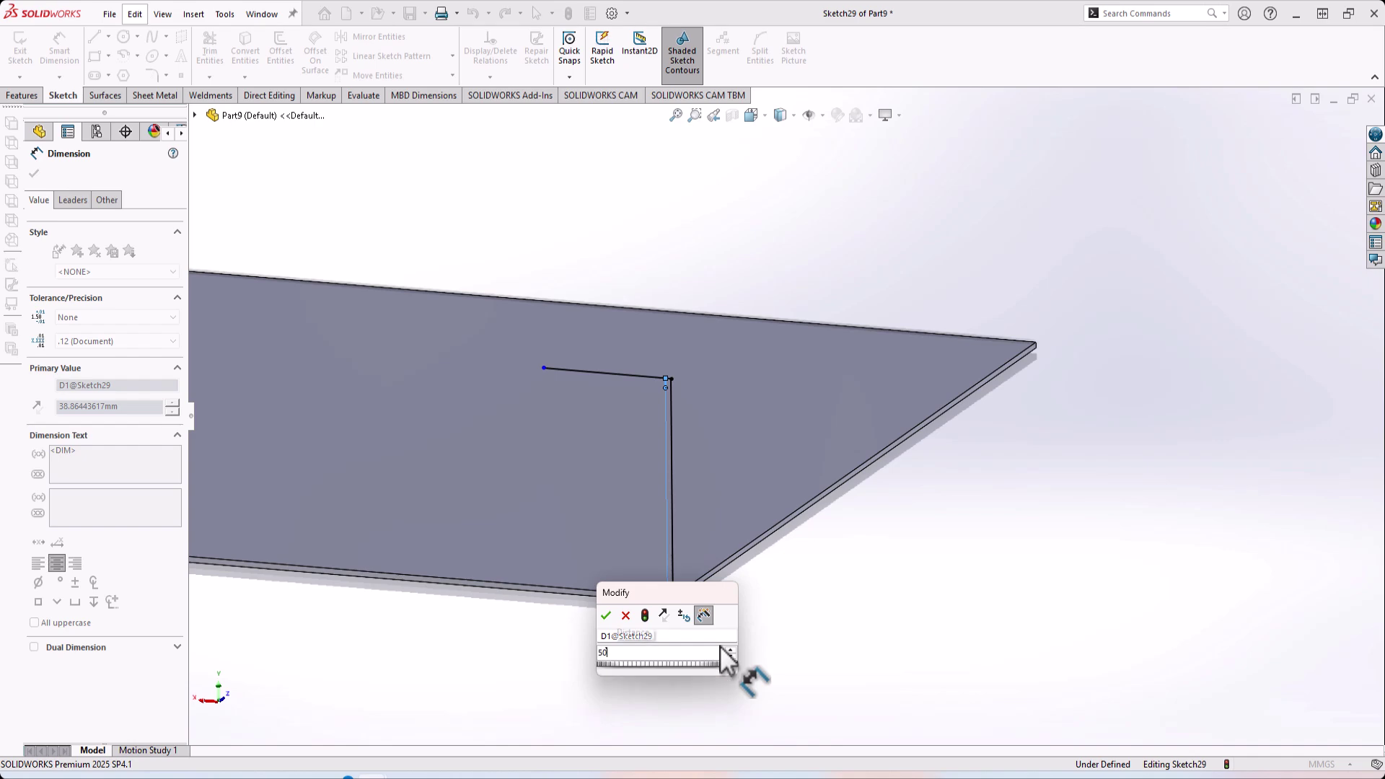
key("Return")
left_click(604, 313)
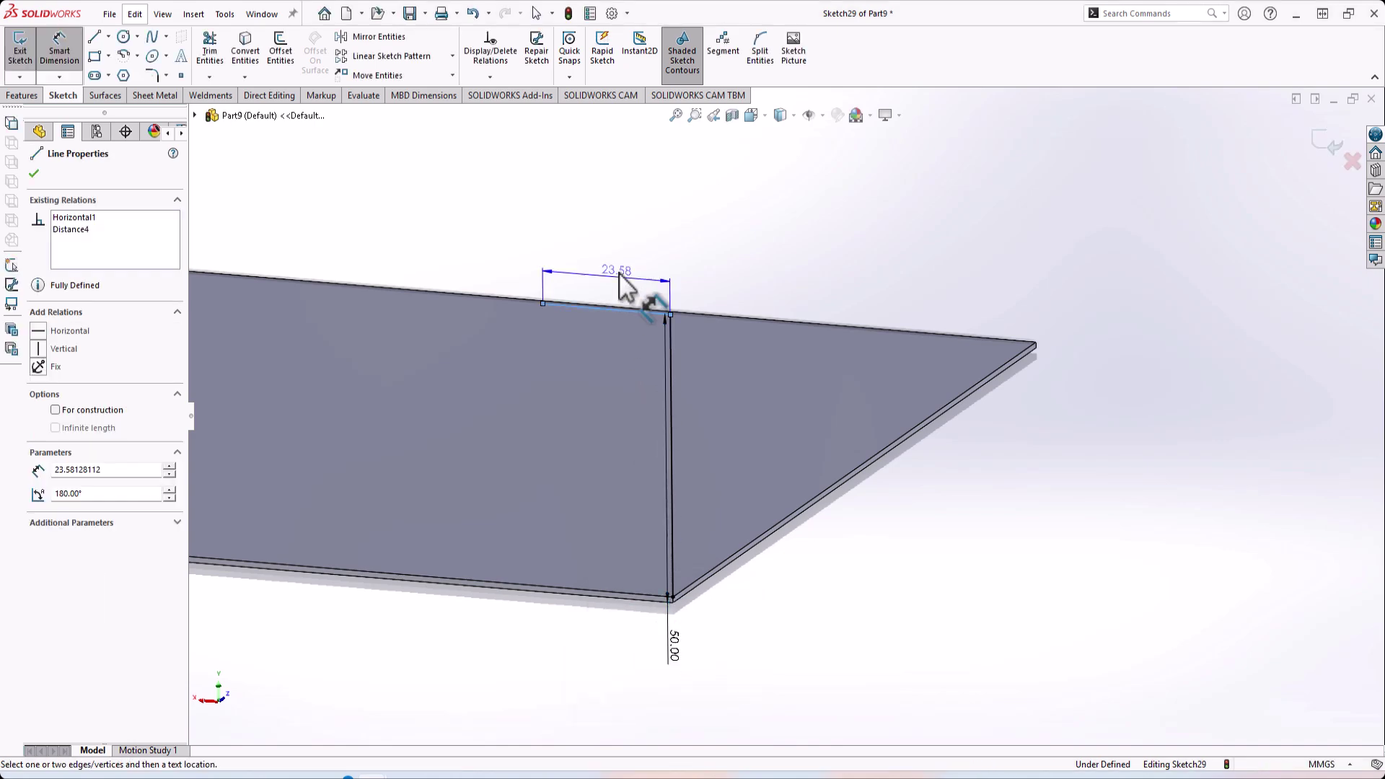
left_click(657, 261)
type("50")
key("Return")
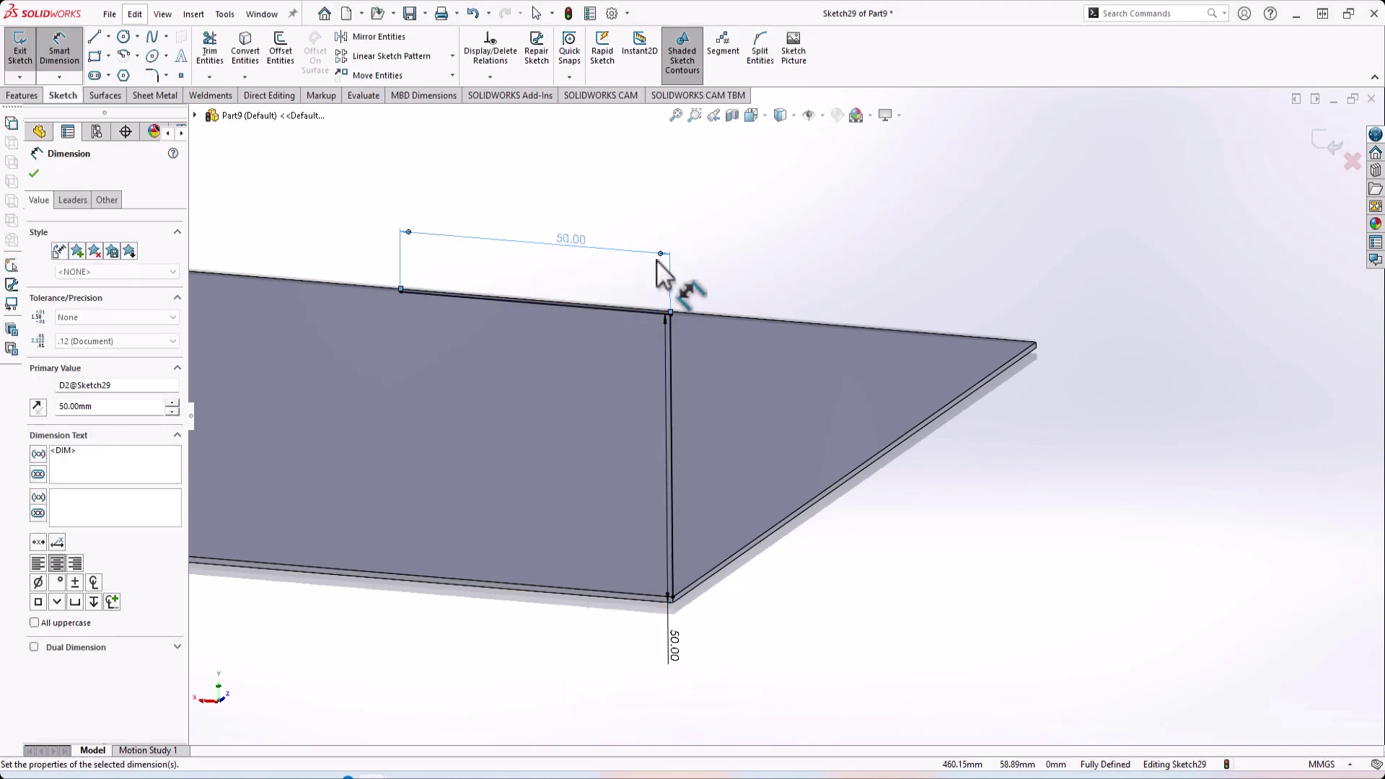
middle_click_drag(687, 352, 514, 517)
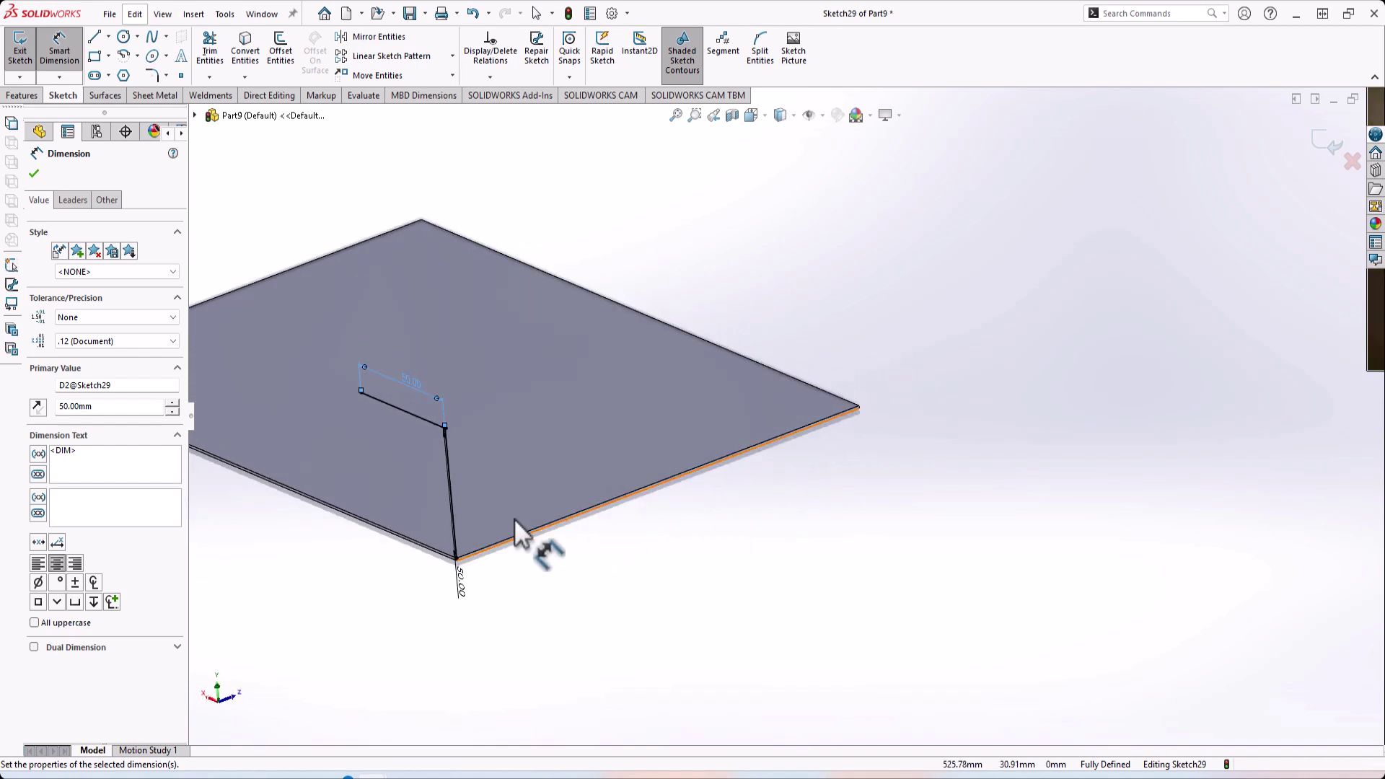
left_click(1315, 142)
Step: Open a new sketch on the top face of the plate
scroll(714, 479, "down", 3)
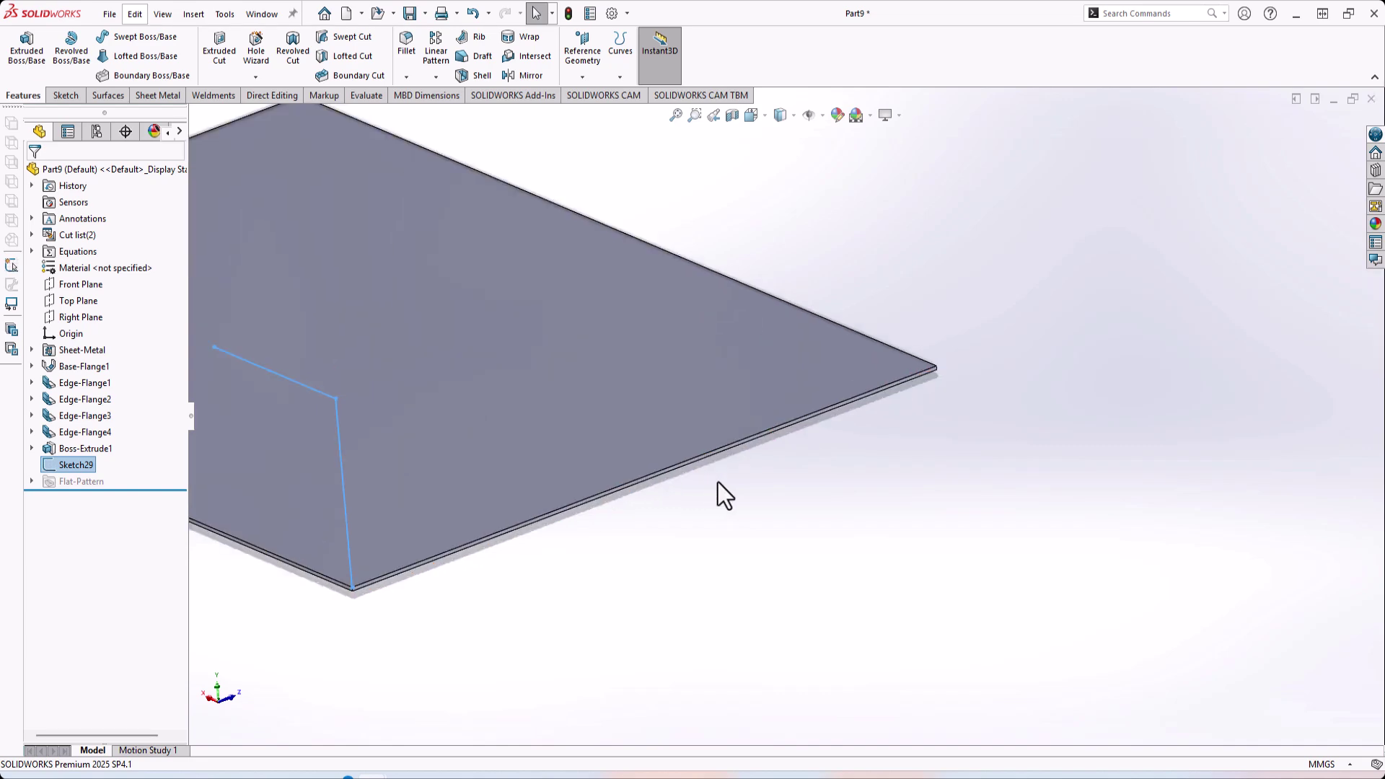
left_click(724, 422)
right_click(711, 316)
left_click(708, 310)
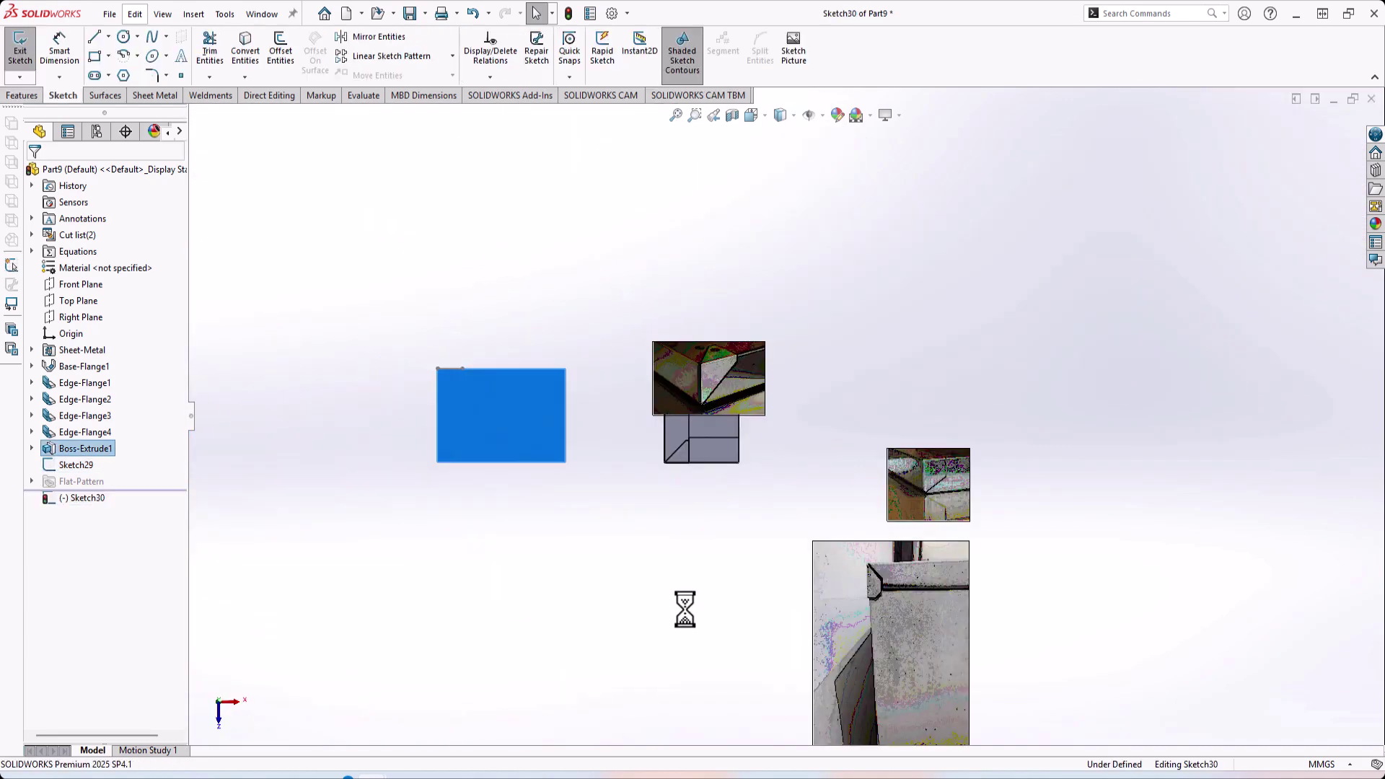
Step: Sketch a line about 184 mm long along the plate's side edge, from the flange profile's corner to the front corner
key("l")
scroll(689, 461, "down", 4)
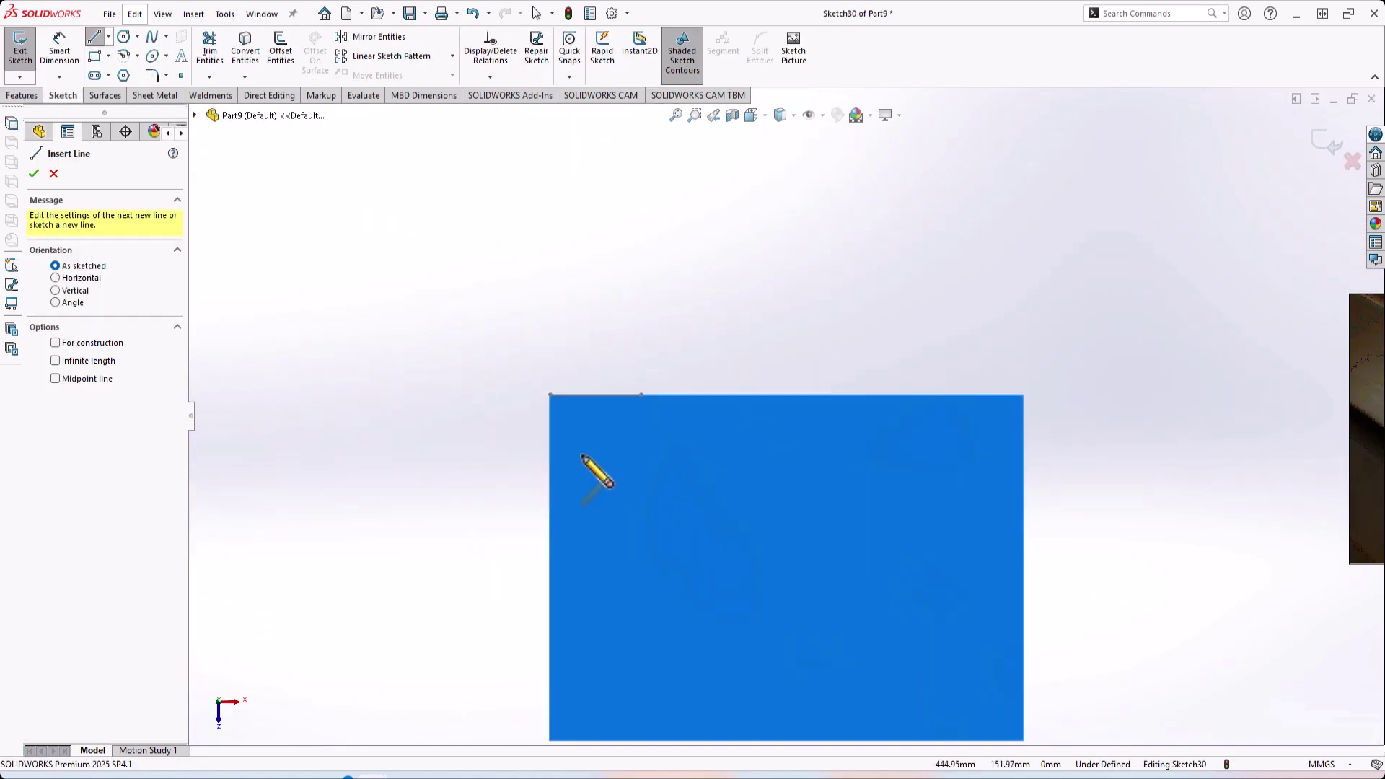
middle_click_drag(585, 460, 580, 310)
scroll(566, 410, "down", 1)
scroll(575, 422, "down", 2)
mouse_move(650, 442)
middle_mouse_down()
mouse_move(557, 377)
mouse_move(606, 336)
middle_mouse_up()
left_click(596, 325)
scroll(620, 667, "up", 4)
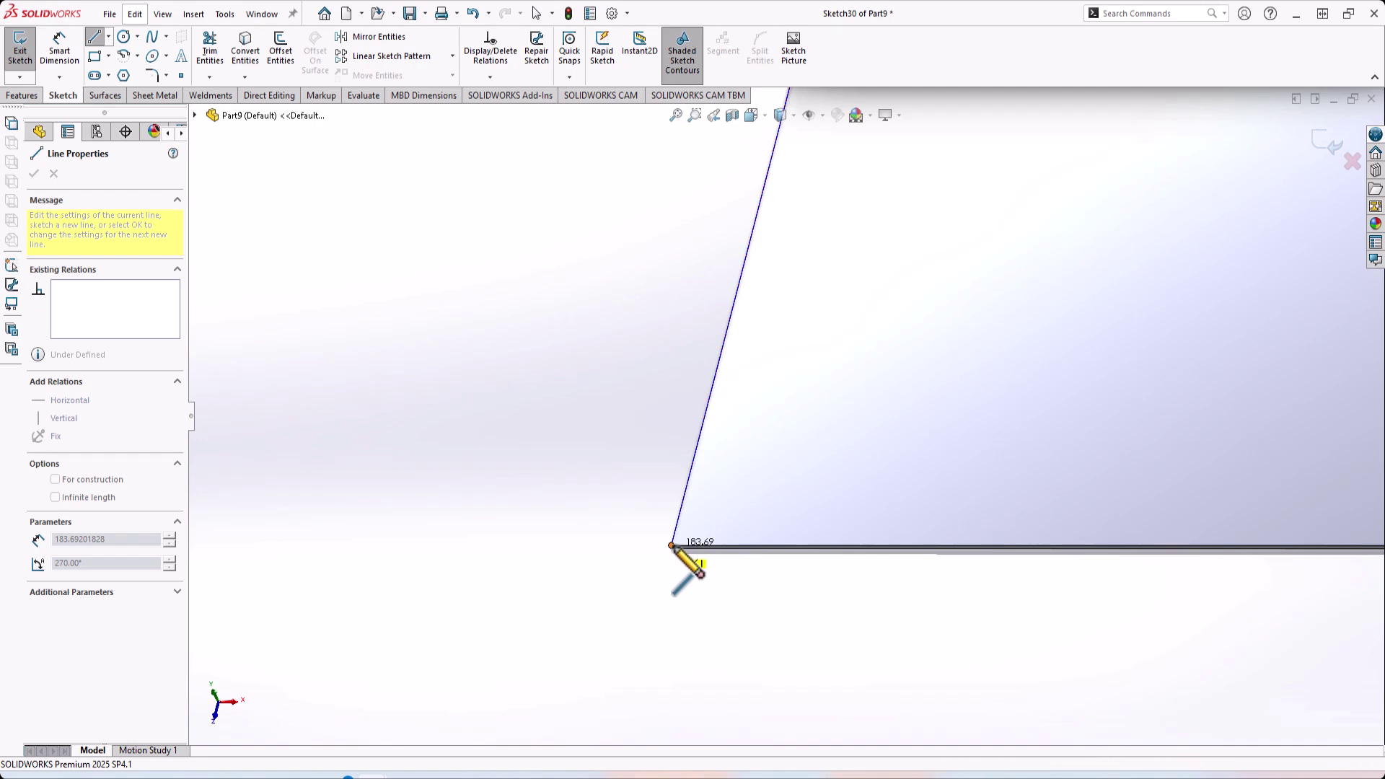
left_click(676, 546)
Step: Continue with a second line about 260 mm long along the plate's front edge to its far corner, and close the sketch
scroll(856, 578, "up", 4)
scroll(872, 399, "down", 3)
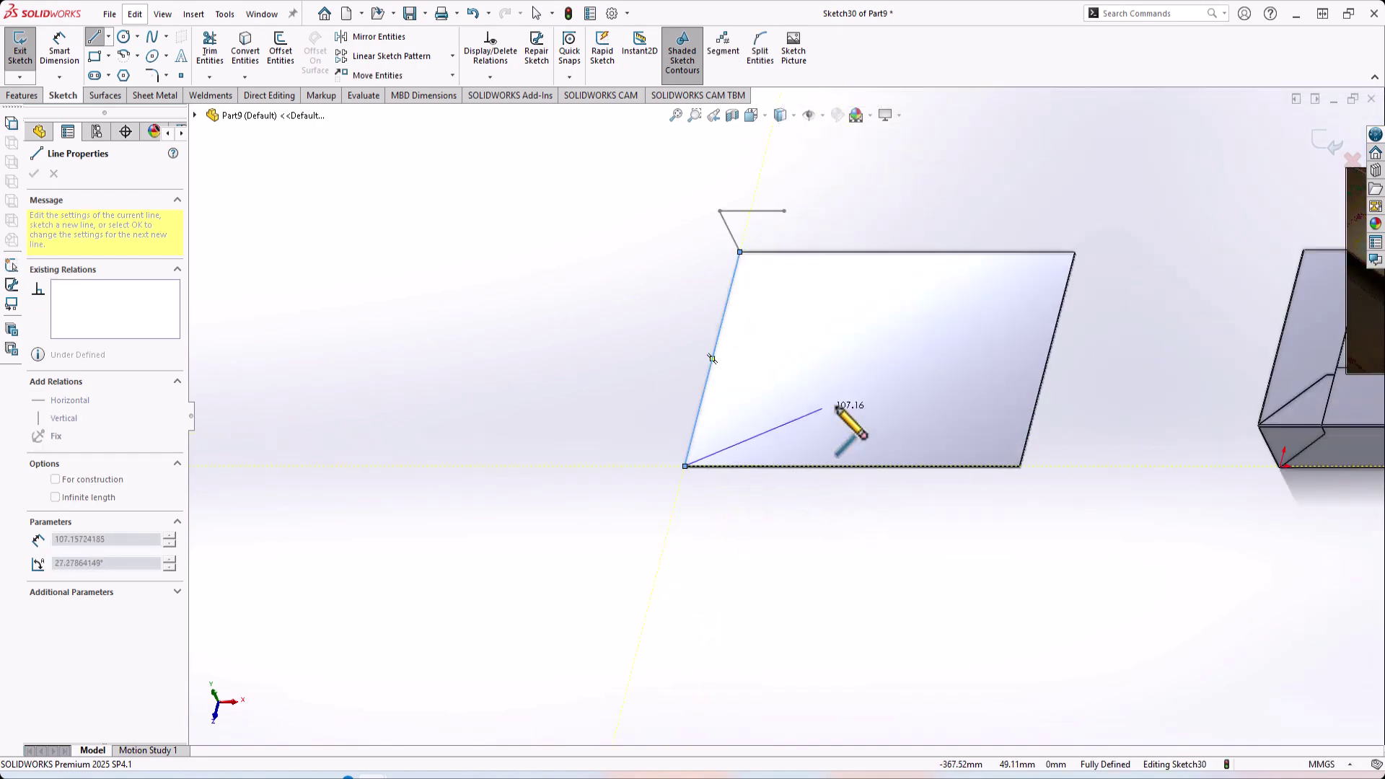
scroll(876, 458, "up", 3)
scroll(828, 421, "down", 3)
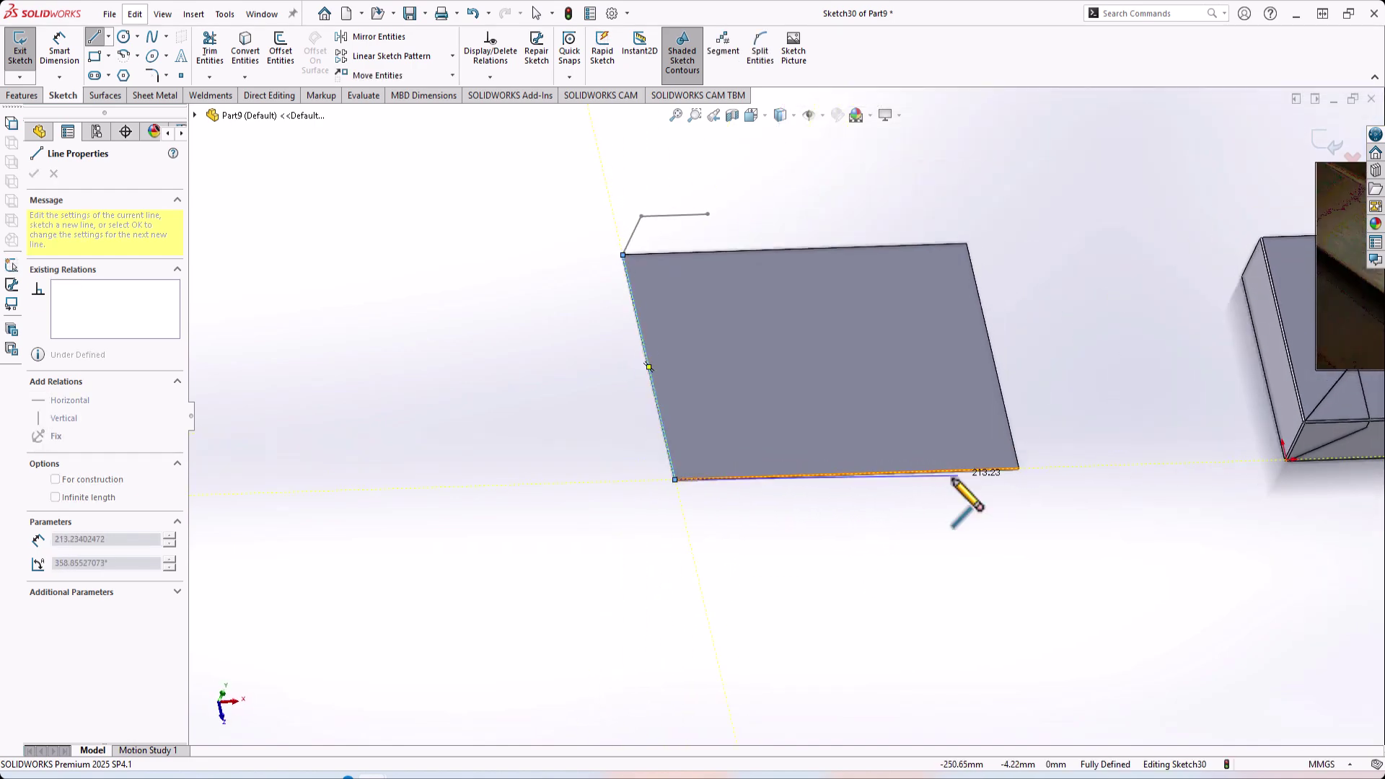
scroll(952, 476, "down", 5)
left_click(944, 452)
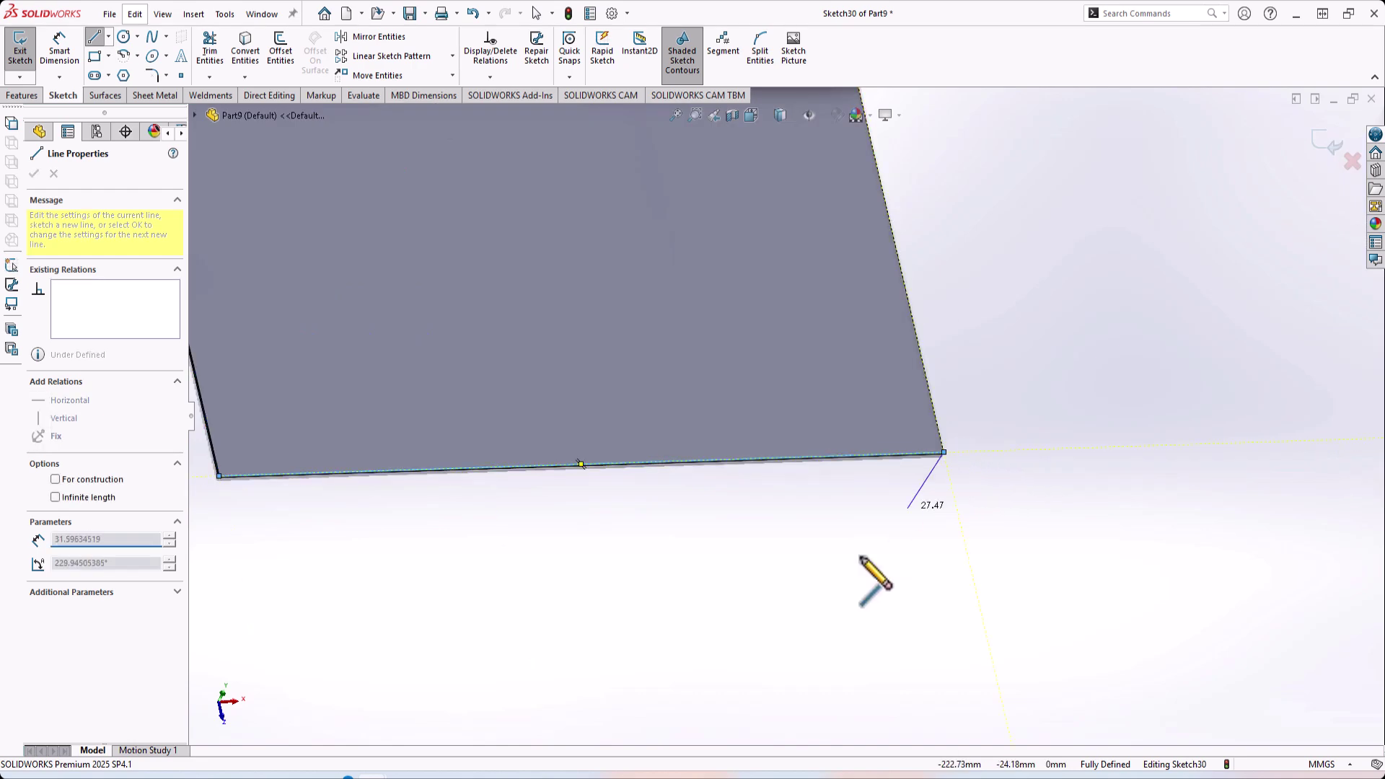
scroll(860, 556, "up", 1)
middle_click_drag(860, 556, 422, 147)
right_click(792, 503)
left_click(829, 514)
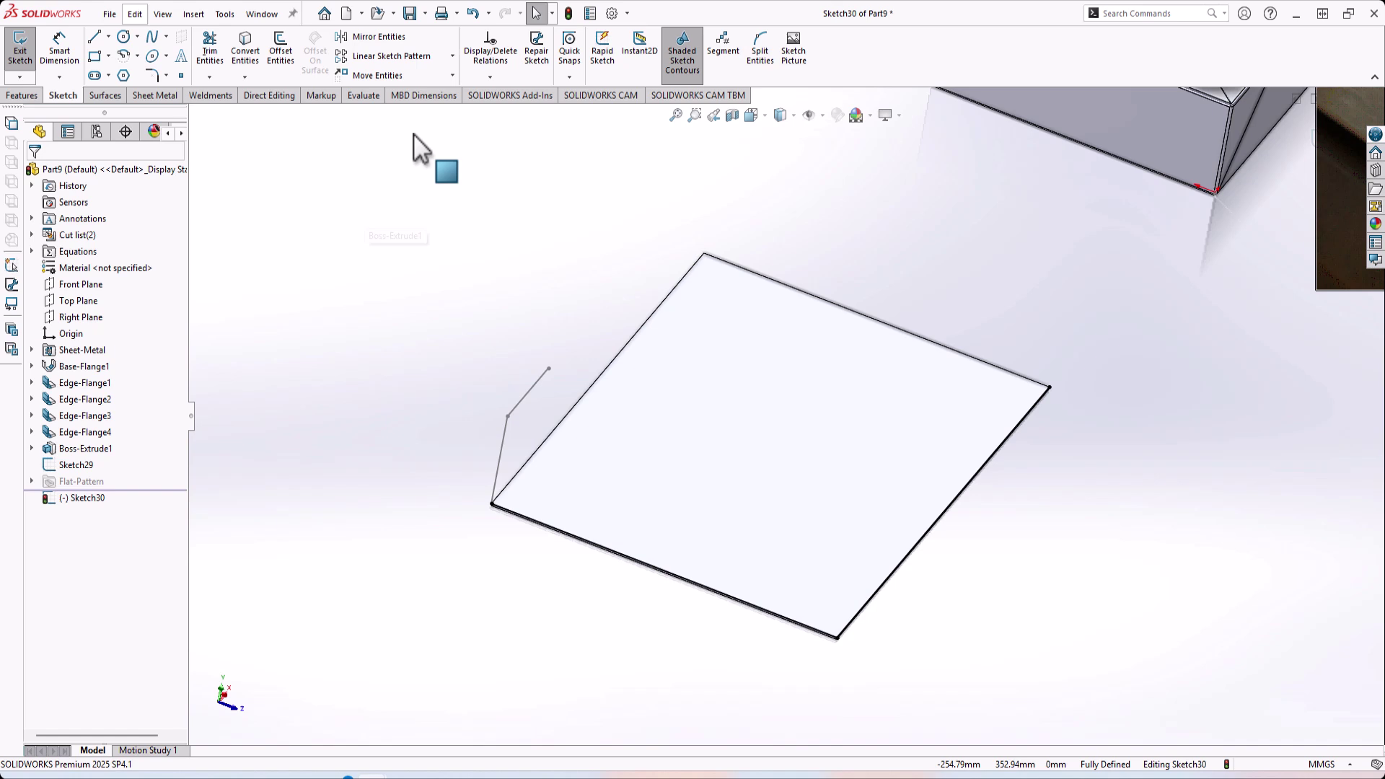
left_click(1318, 132)
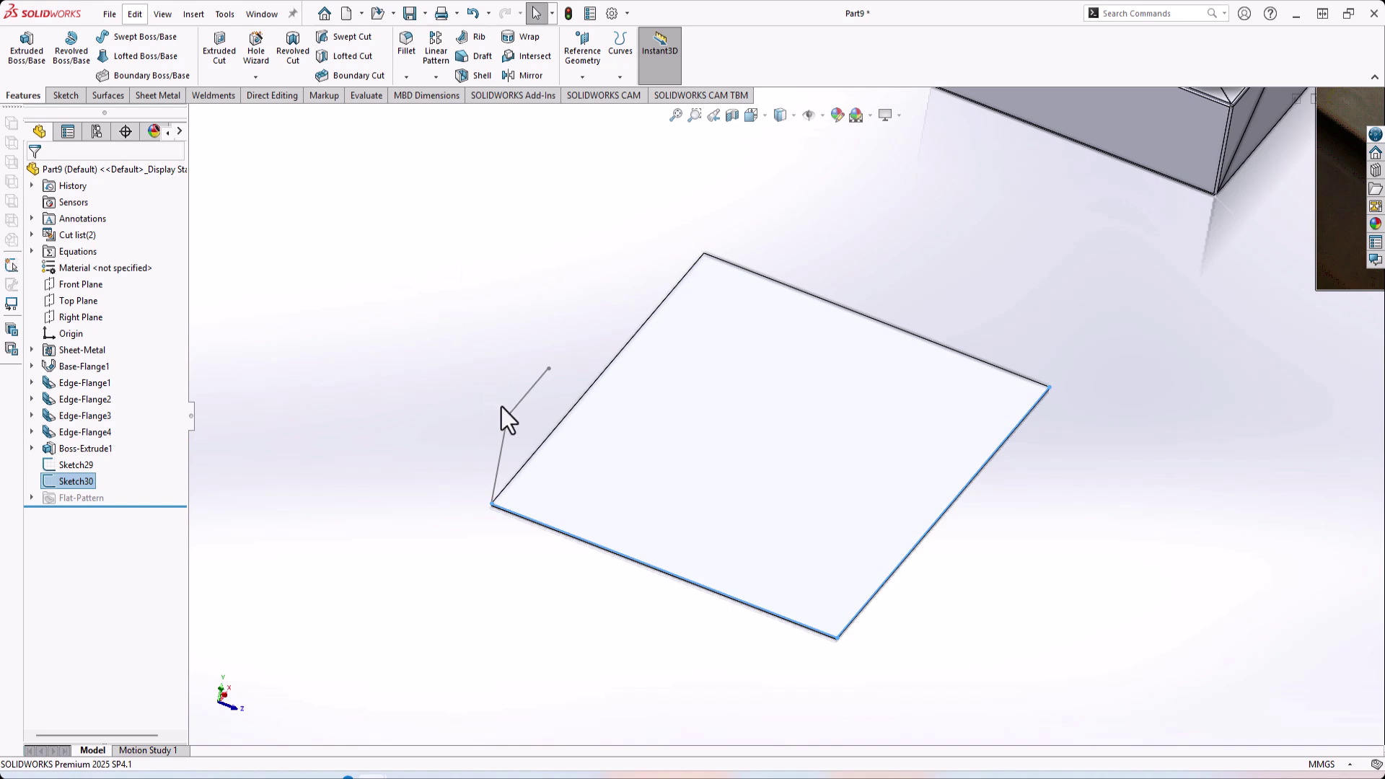
Step: Create a Surface-Sweep using the 50 mm flange profile sketch as profile and the two-edge line sketch as path
middle_click_drag(502, 407, 472, 361)
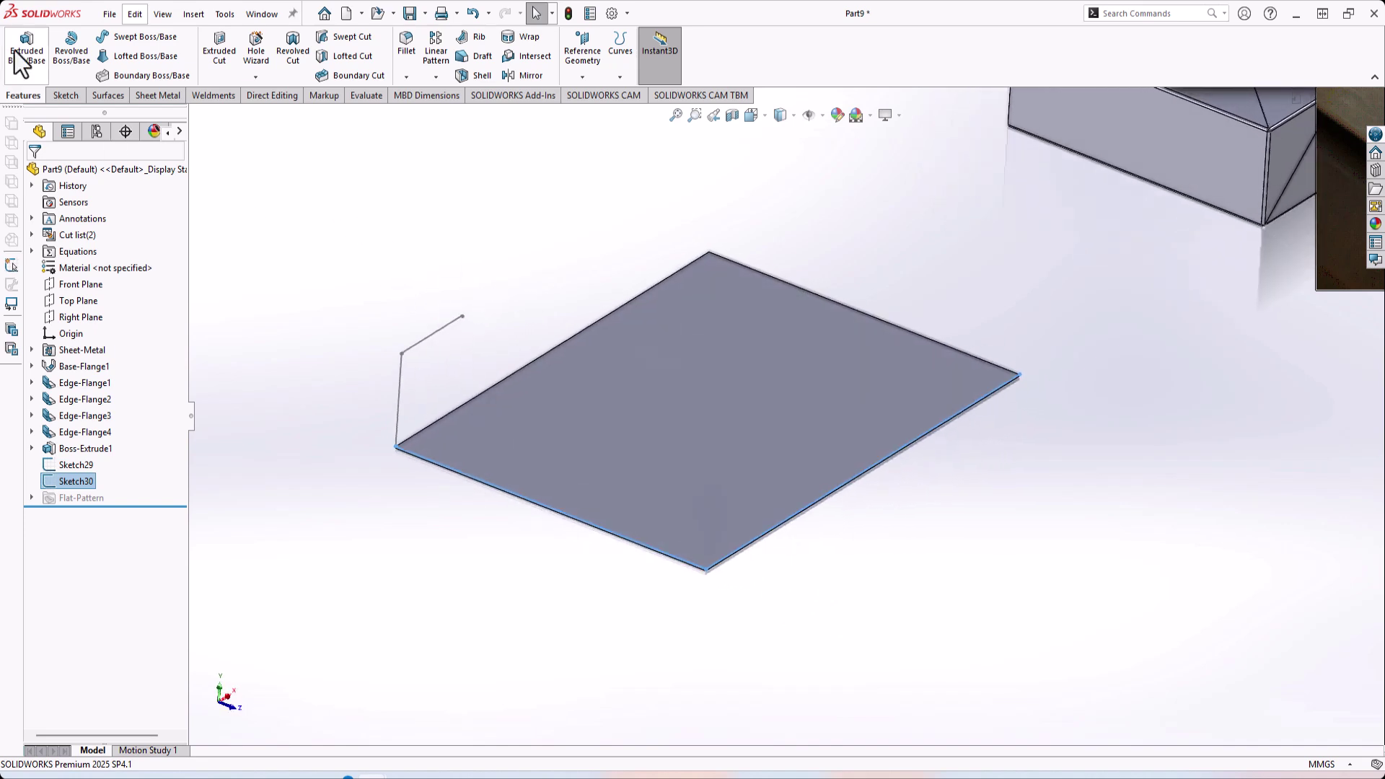
left_click(167, 98)
left_click(63, 96)
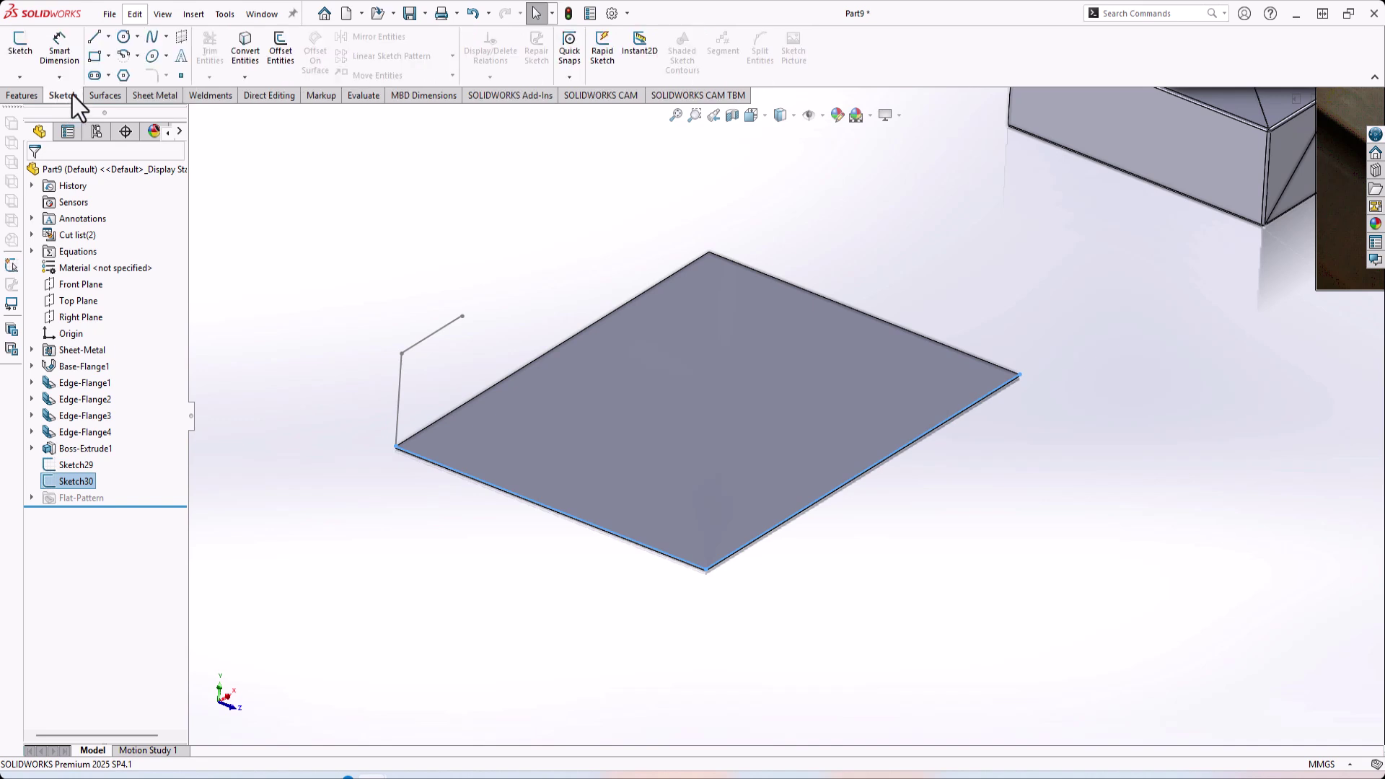
left_click(115, 98)
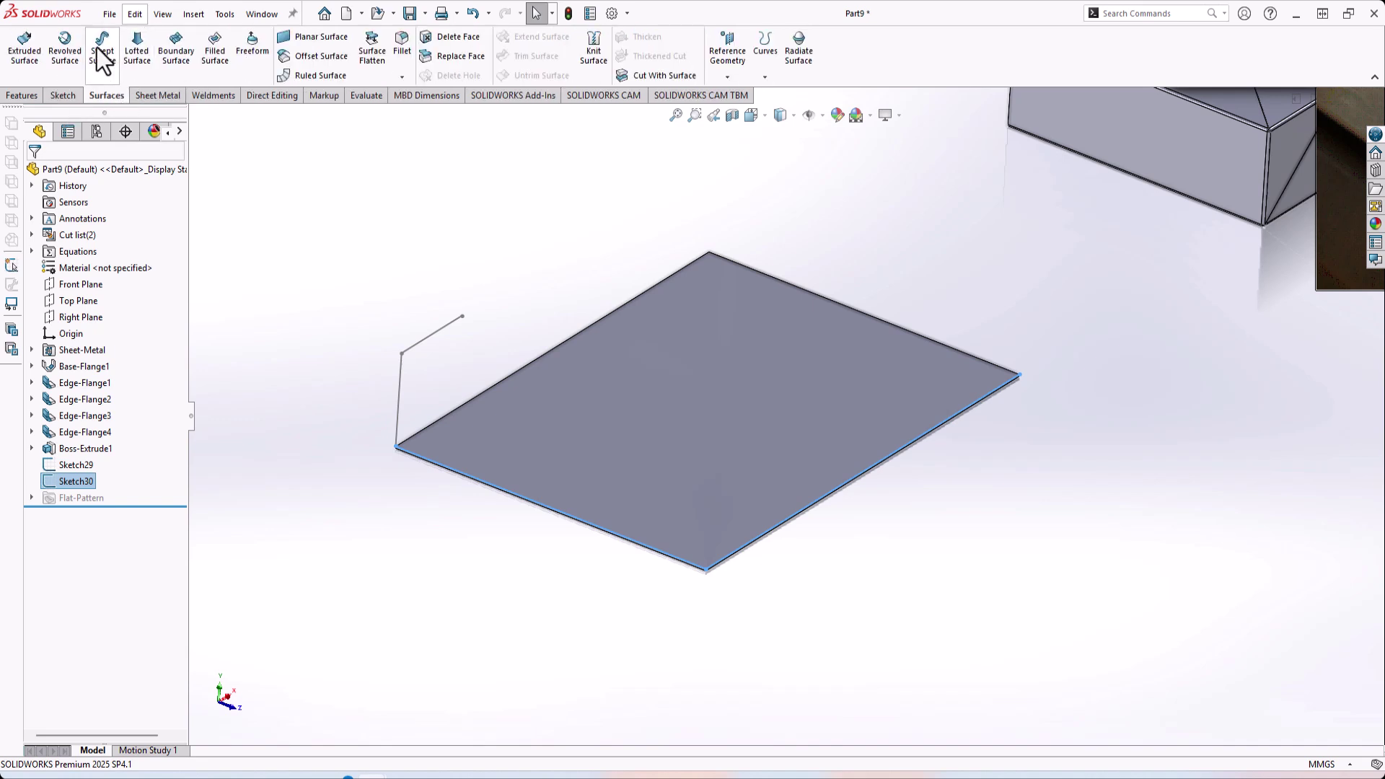
left_click(98, 47)
right_click(111, 248)
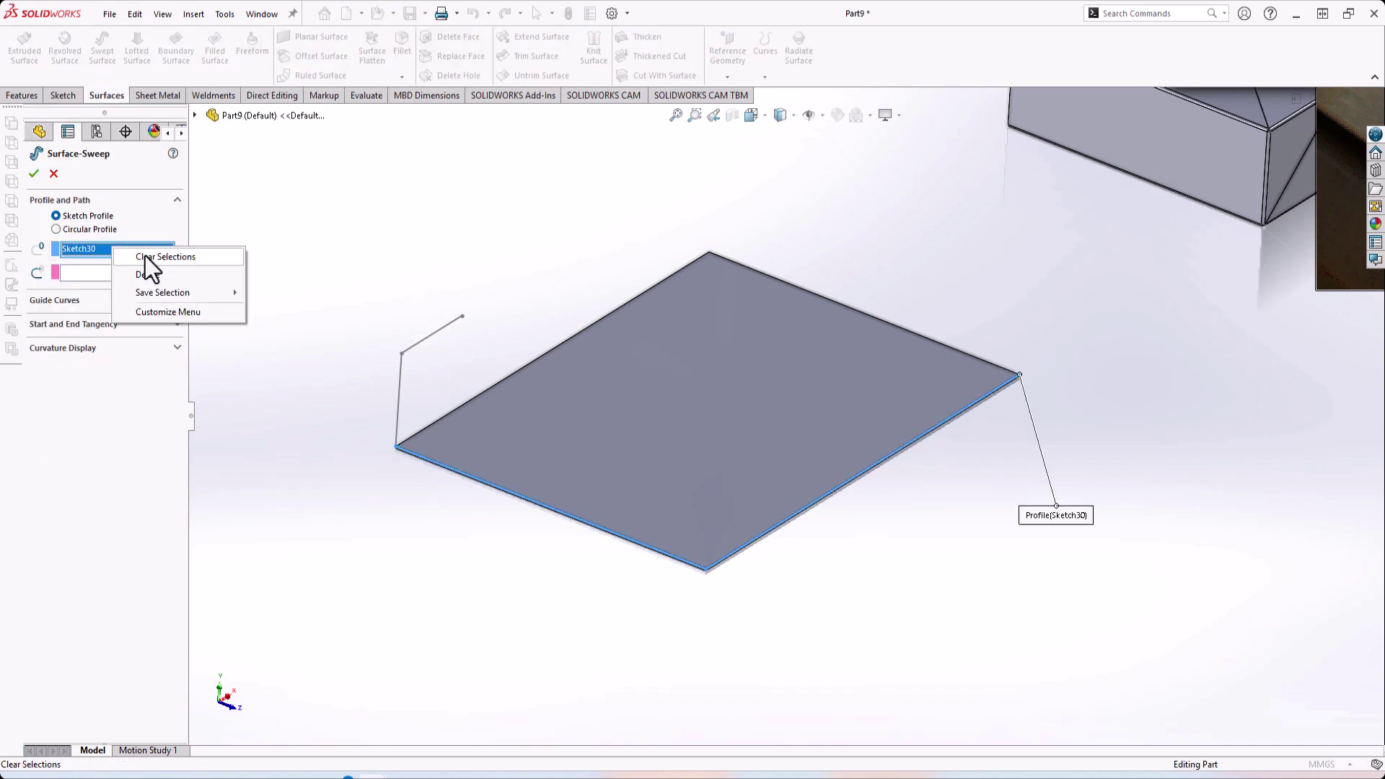
left_click(148, 258)
left_click(422, 339)
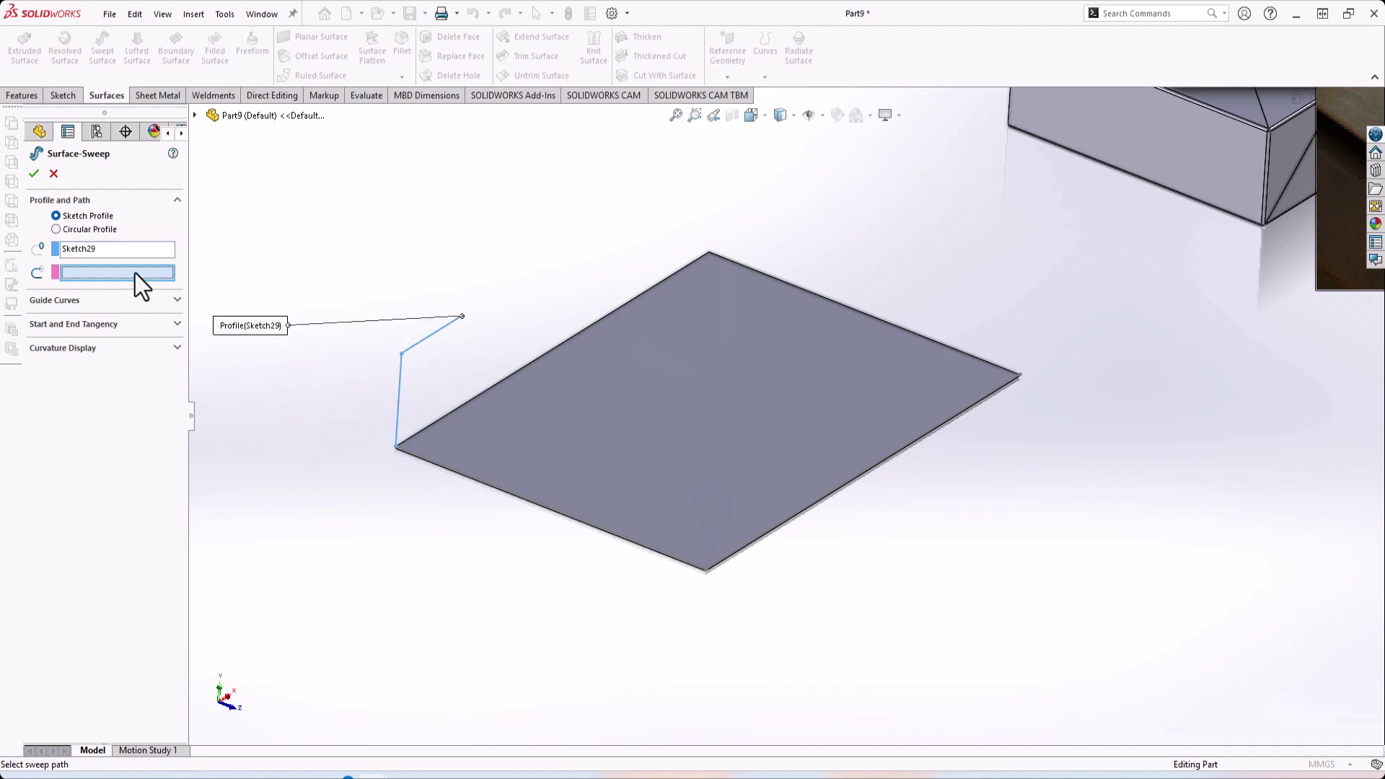
left_click(423, 469)
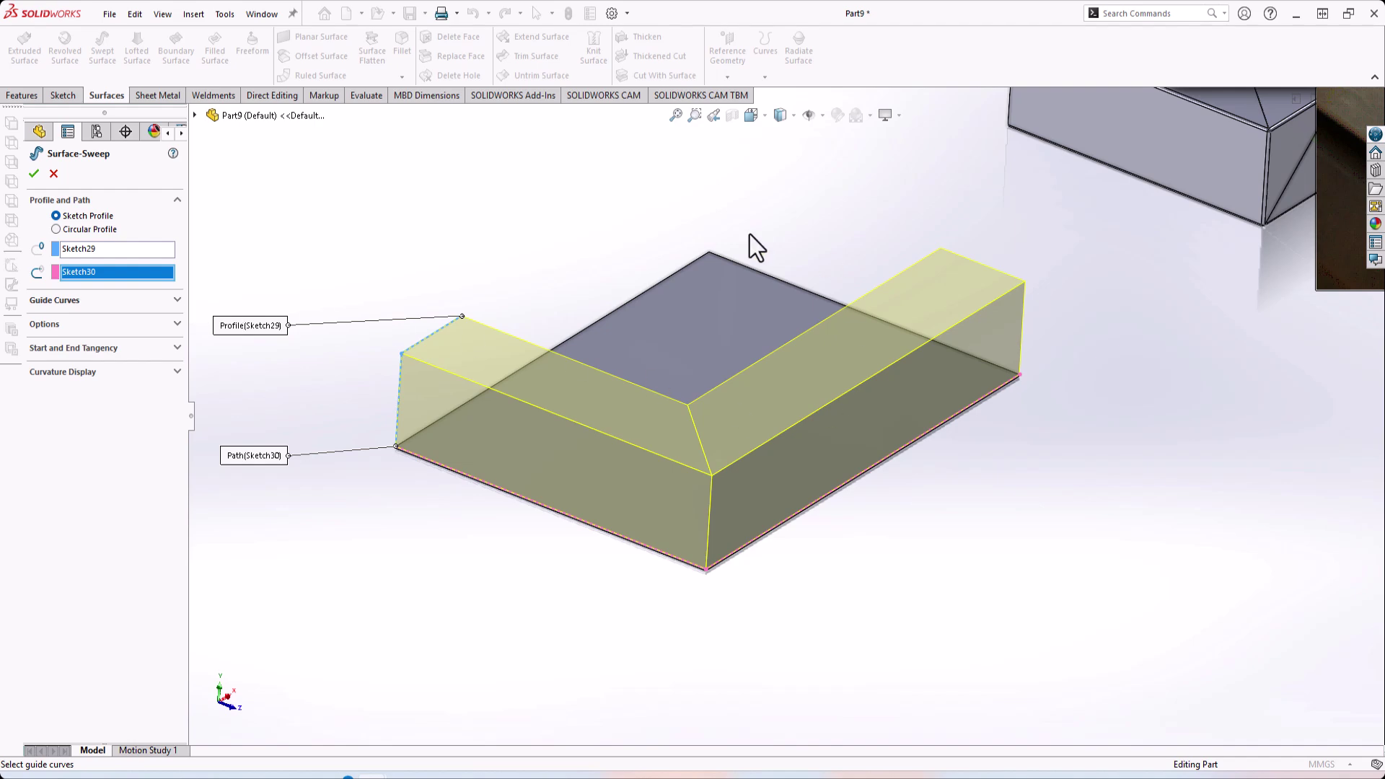
left_click(34, 173)
Step: Examine the swept surface's mitred corner and its lower edges along the plate from several angles
scroll(724, 481, "down", 8)
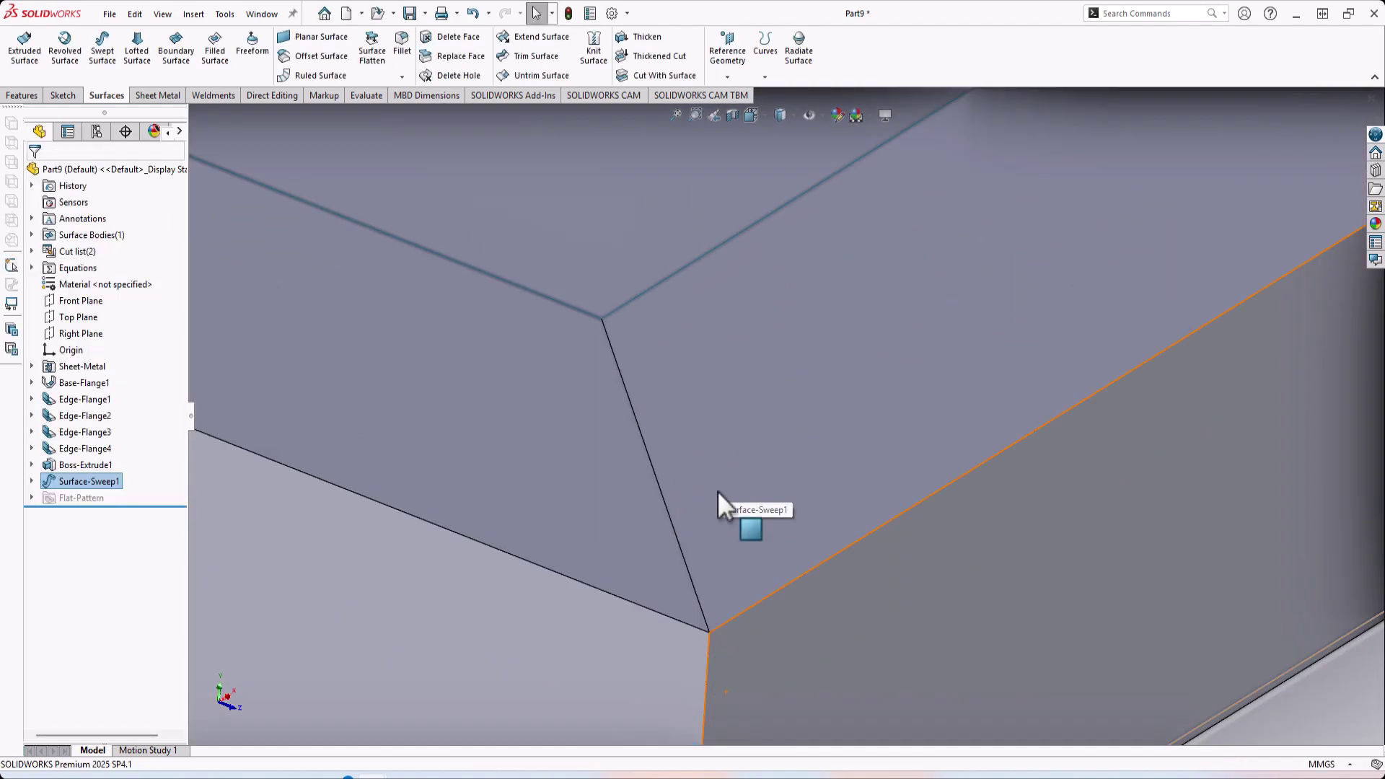
scroll(717, 491, "up", 10)
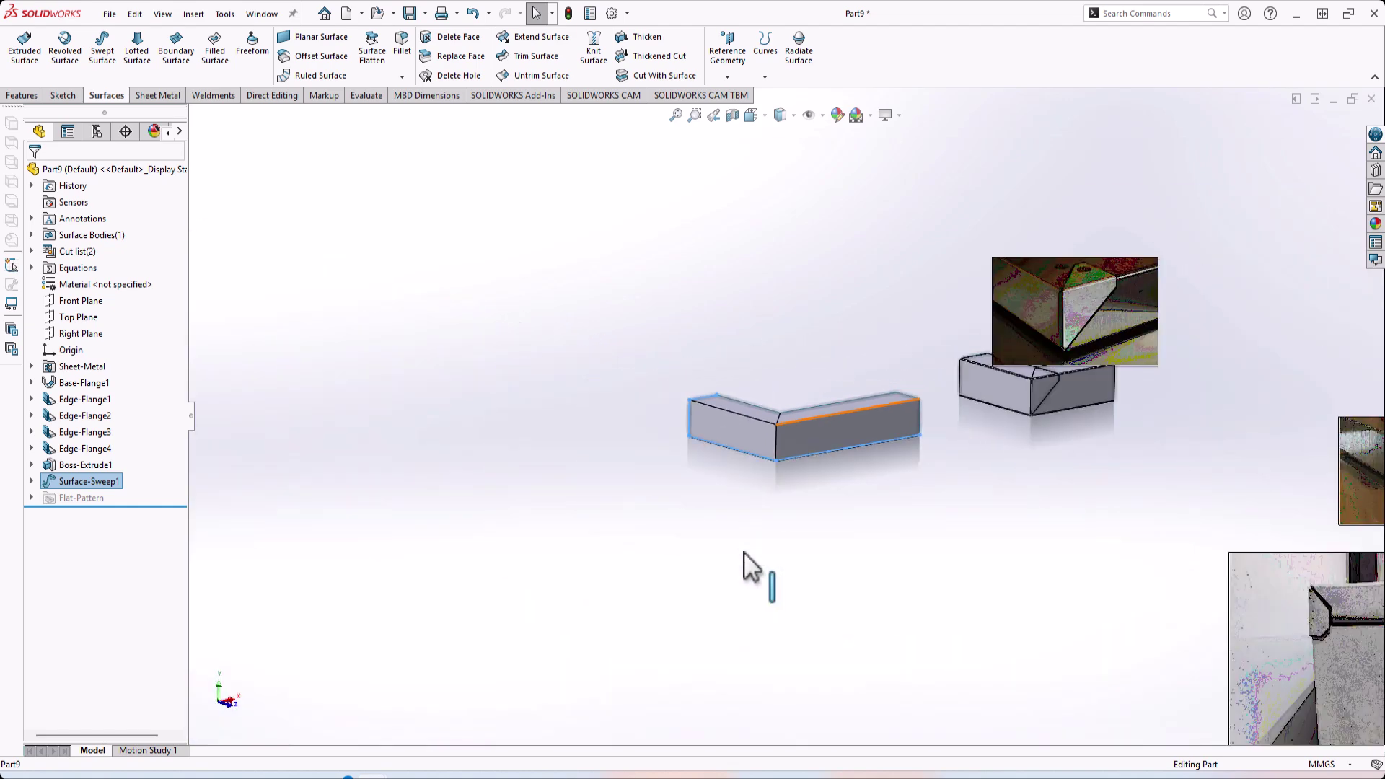
scroll(910, 453, "down", 4)
middle_click_drag(657, 407, 671, 473)
scroll(650, 501, "down", 4)
scroll(656, 572, "down", 5)
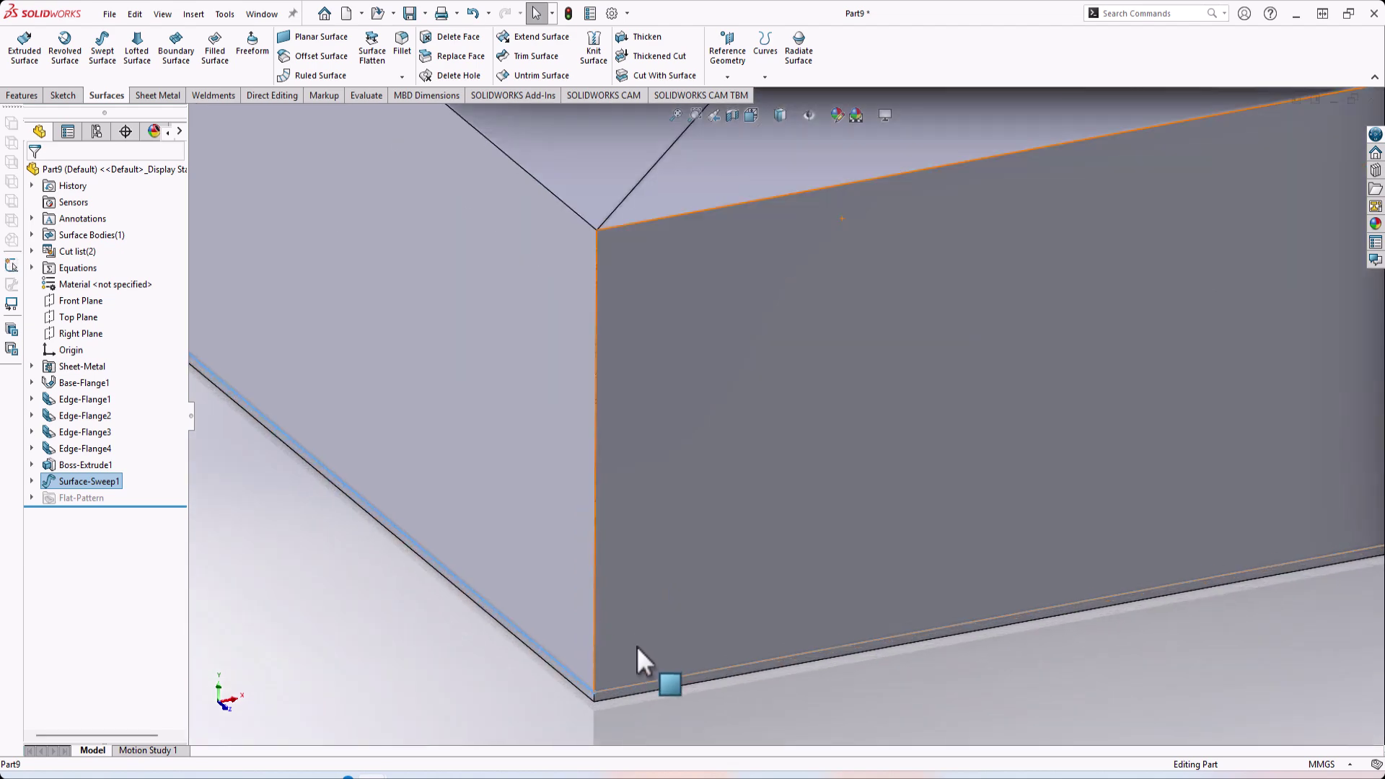
scroll(627, 685, "up", 4)
middle_click_drag(630, 658, 698, 452)
scroll(766, 405, "up", 3)
middle_click_drag(792, 382, 760, 372)
scroll(831, 321, "up", 2)
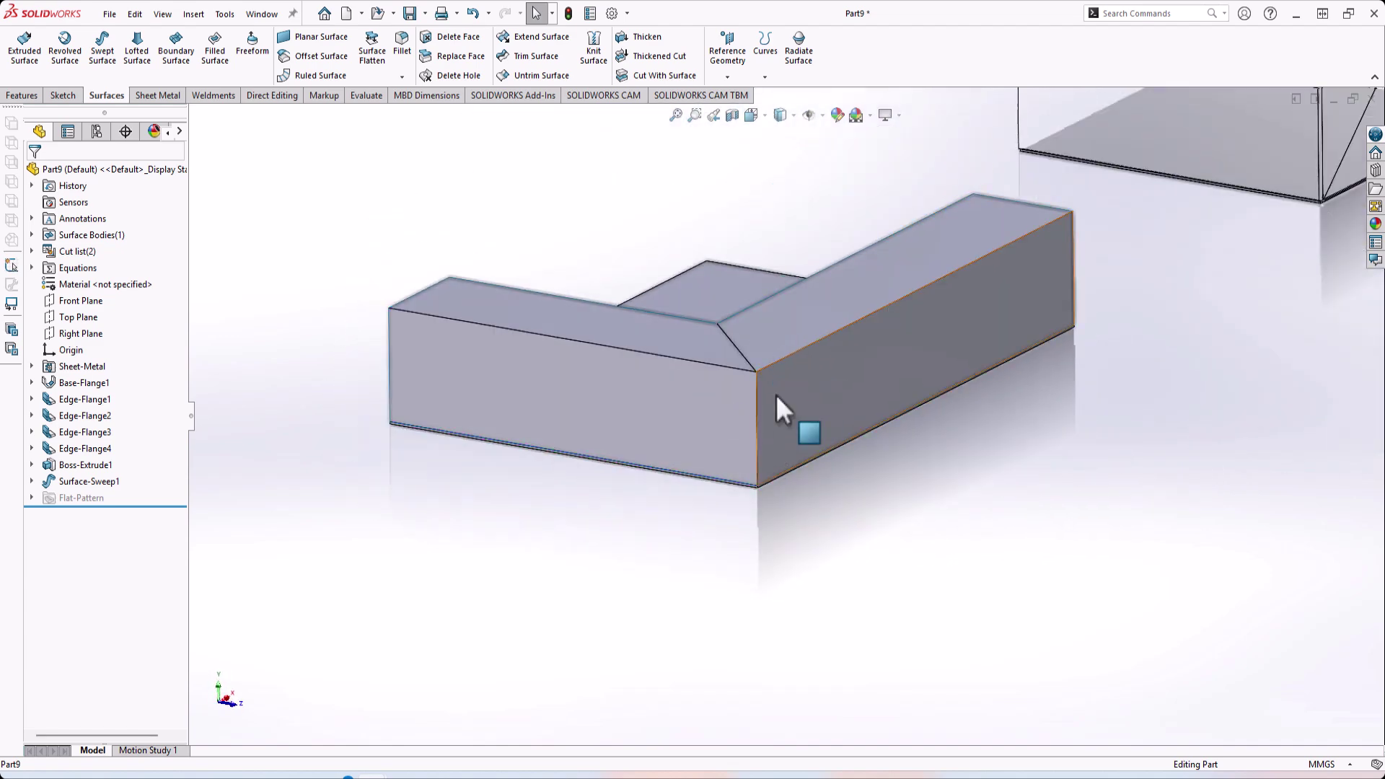
scroll(757, 382, "down", 3)
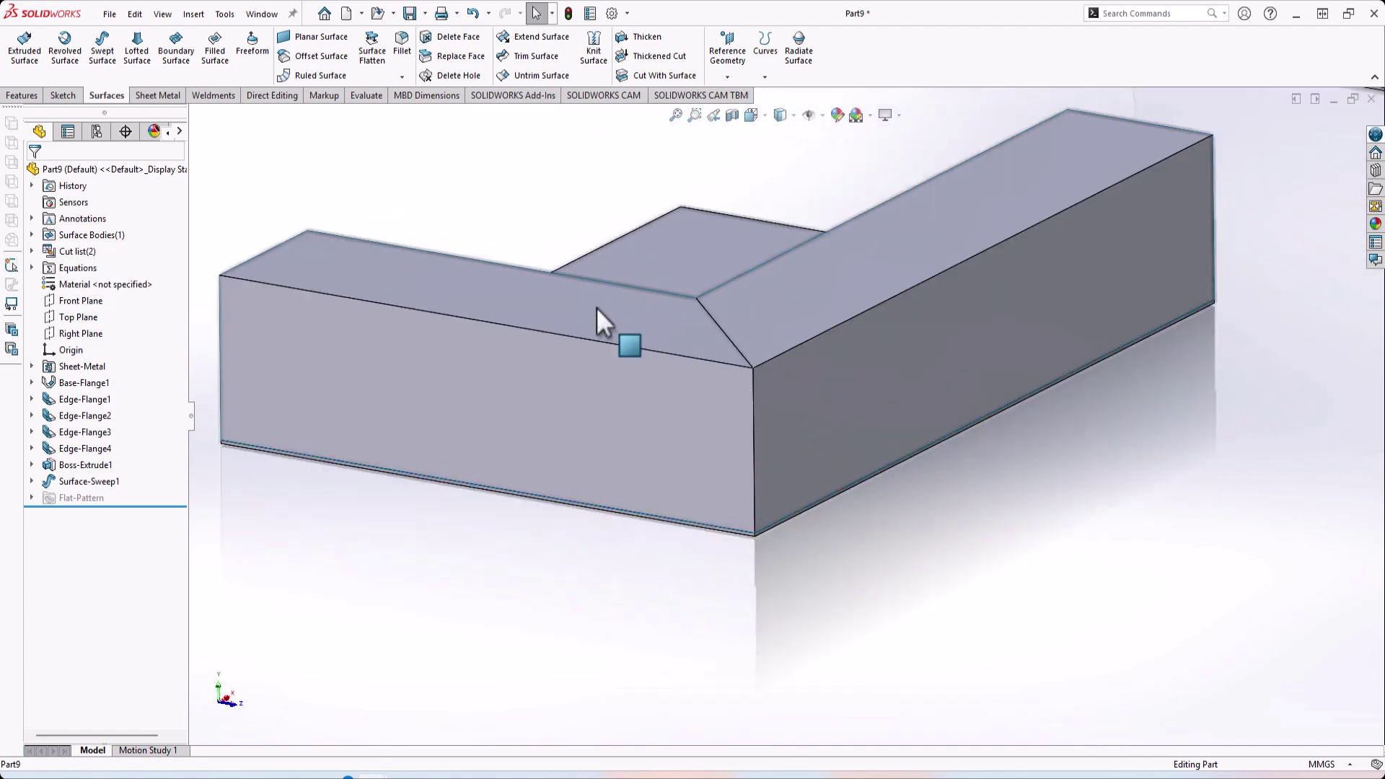
Step: Thicken the swept surface 1 mm inward, merging it only with the plate body by turning off automatic body selection
left_click(26, 97)
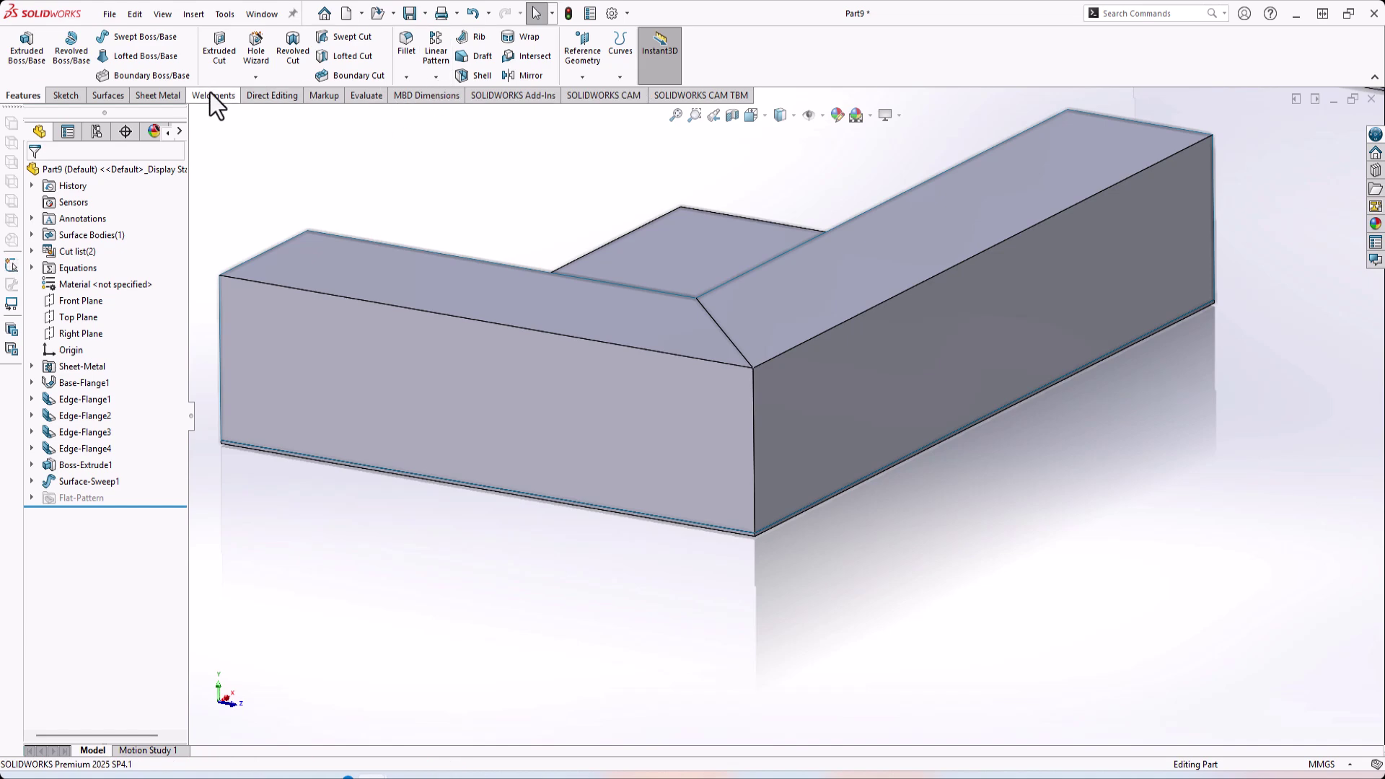
left_click(107, 95)
left_click(645, 38)
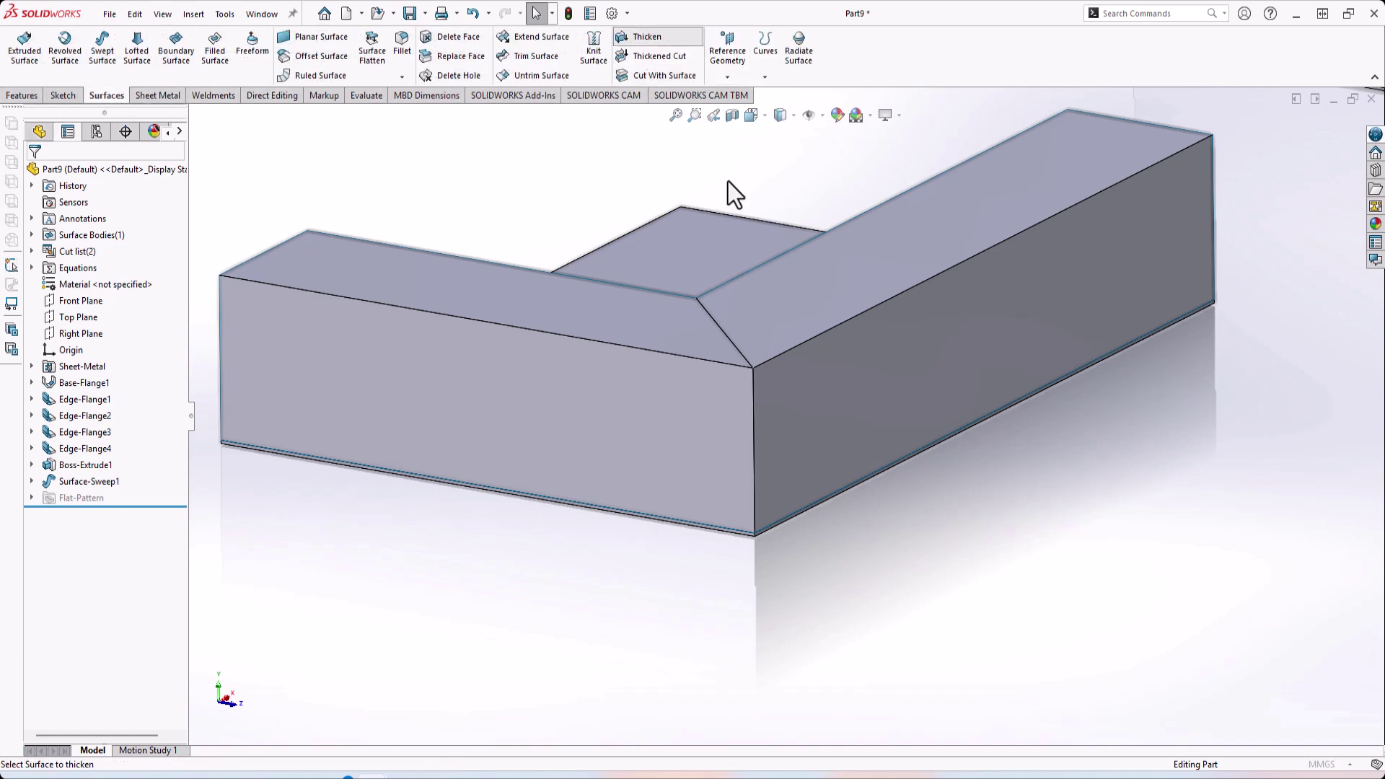
scroll(737, 309, "down", 2)
scroll(635, 415, "up", 2)
middle_click_drag(596, 426, 704, 430)
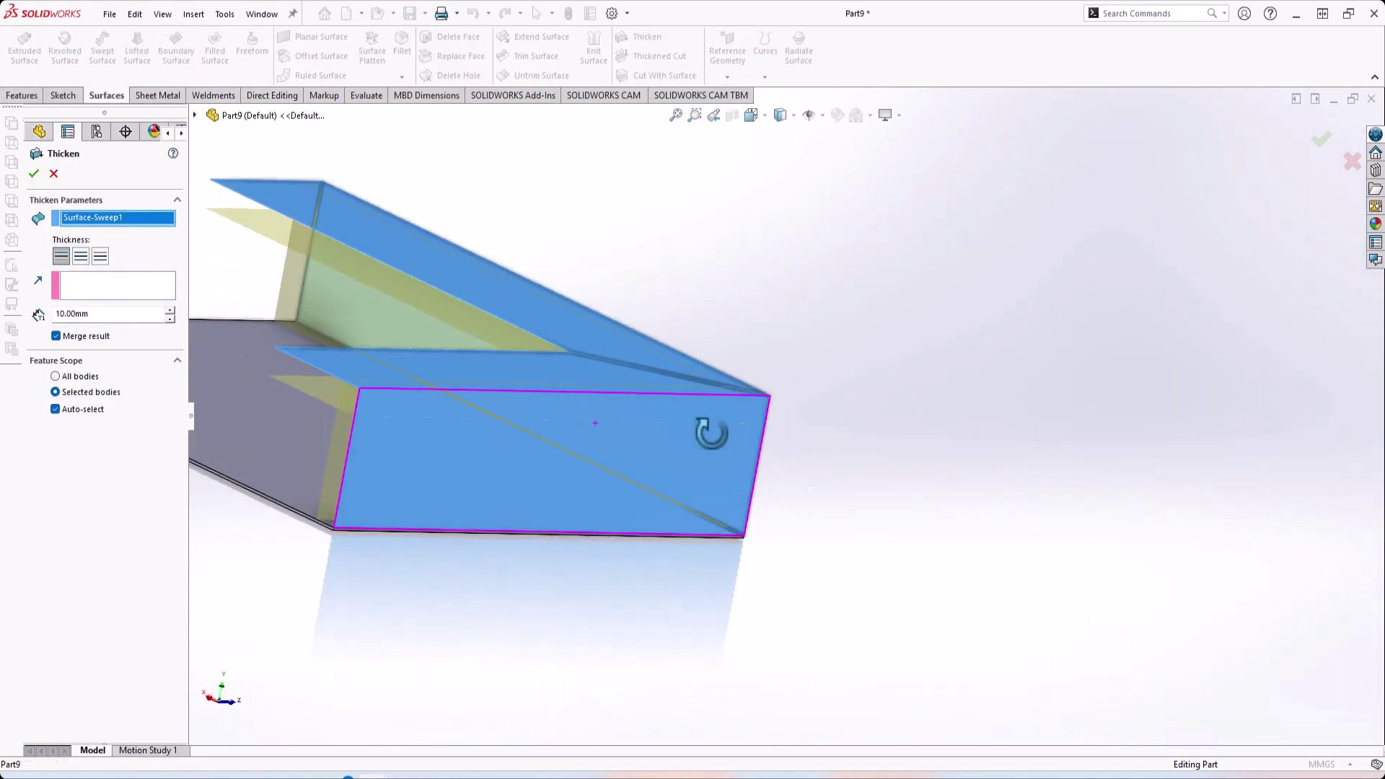
scroll(389, 409, "down", 2)
scroll(380, 422, "down", 1)
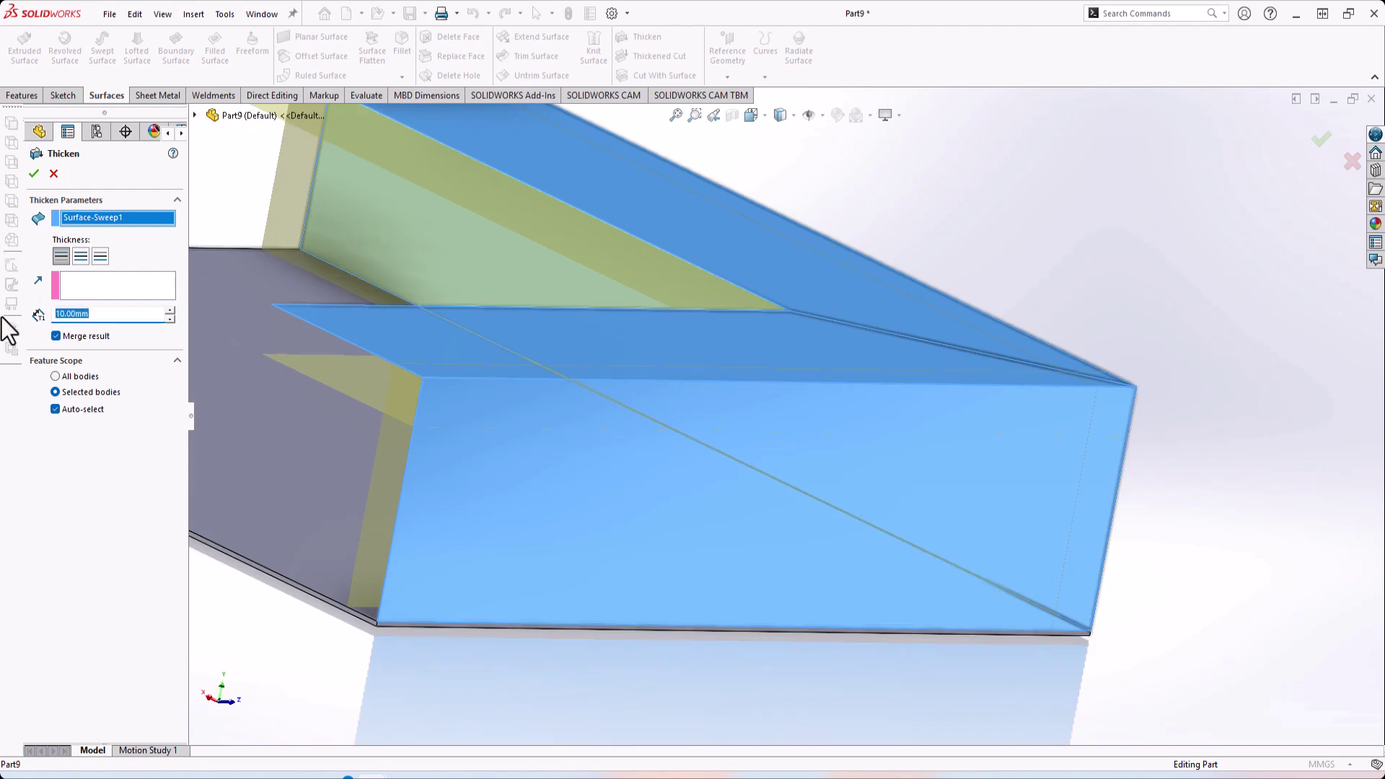
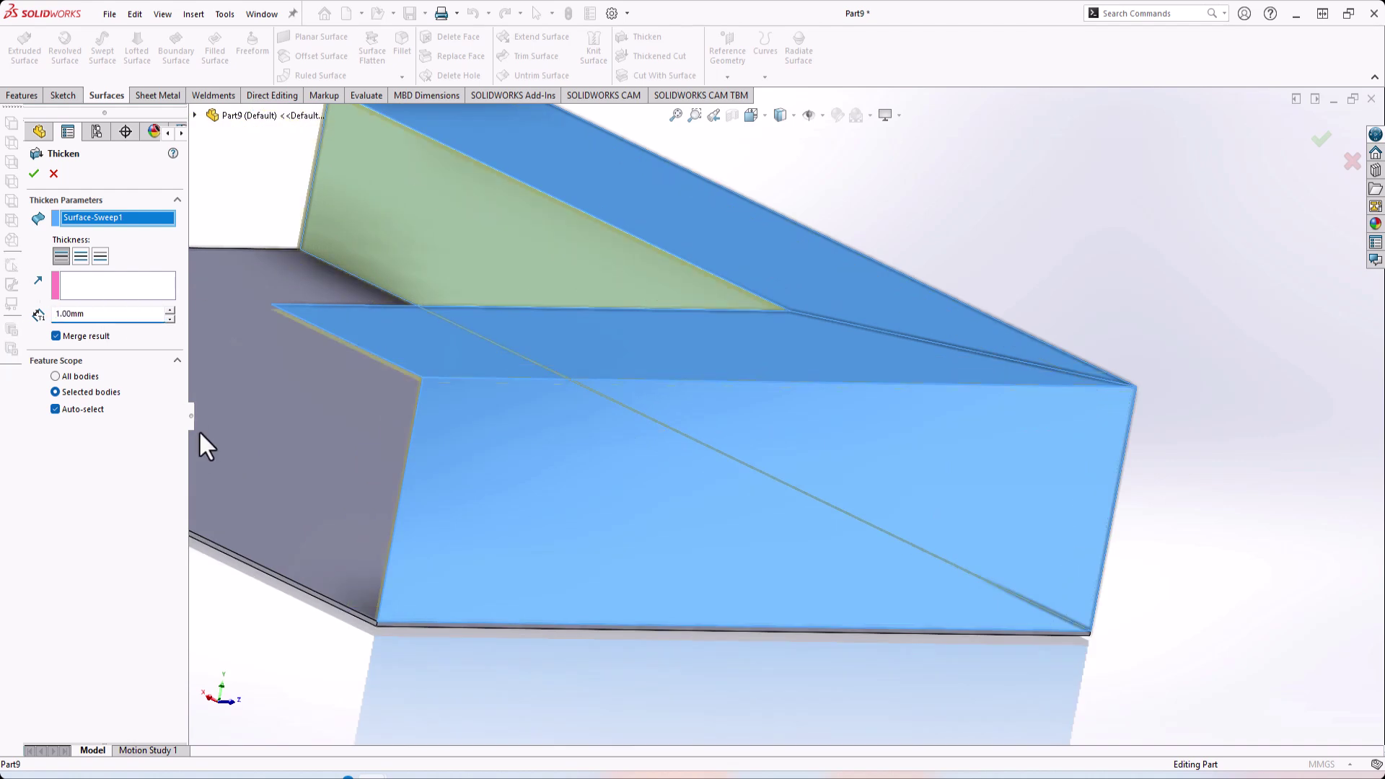
left_click(84, 410)
left_click(314, 427)
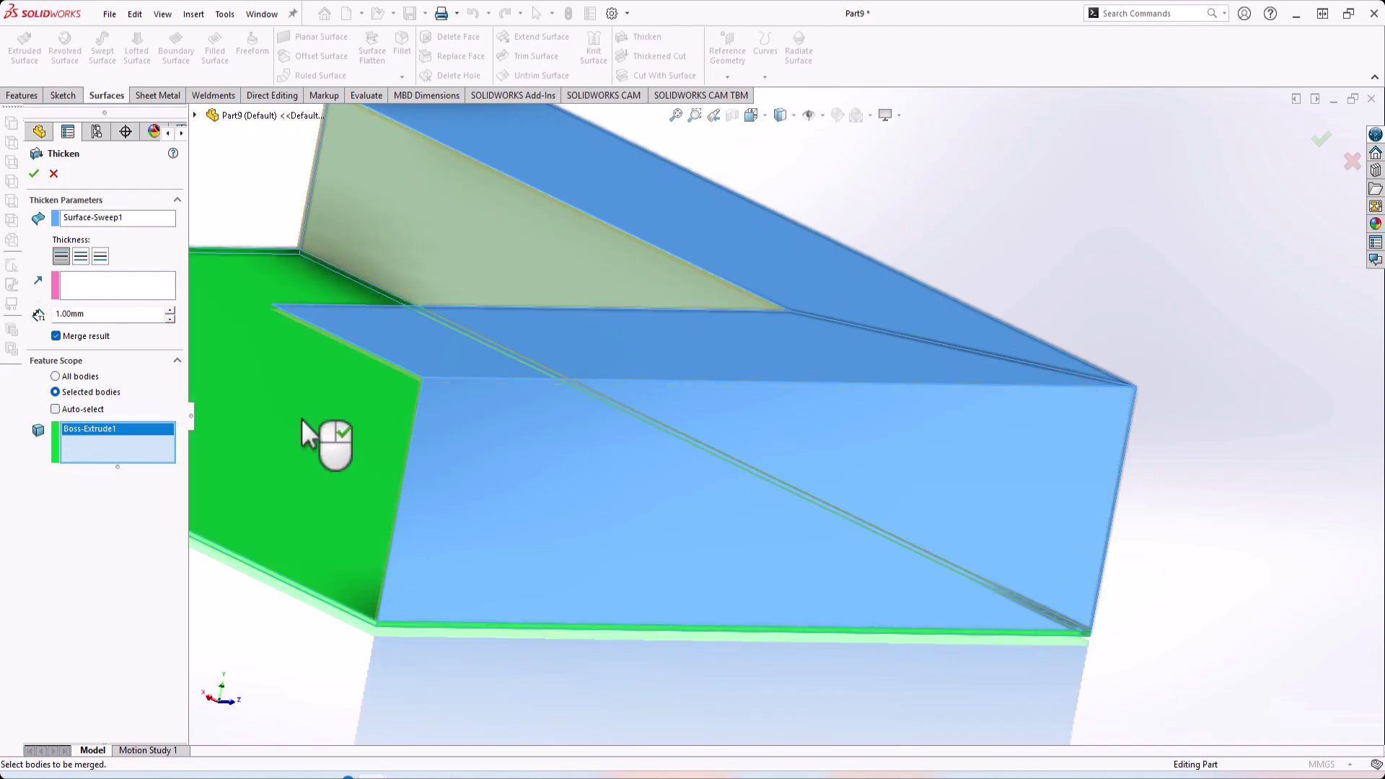
left_click(34, 173)
Step: Inspect the thickened flanges, their corner and their joint with the plate from inside and outside
scroll(433, 433, "up", 3)
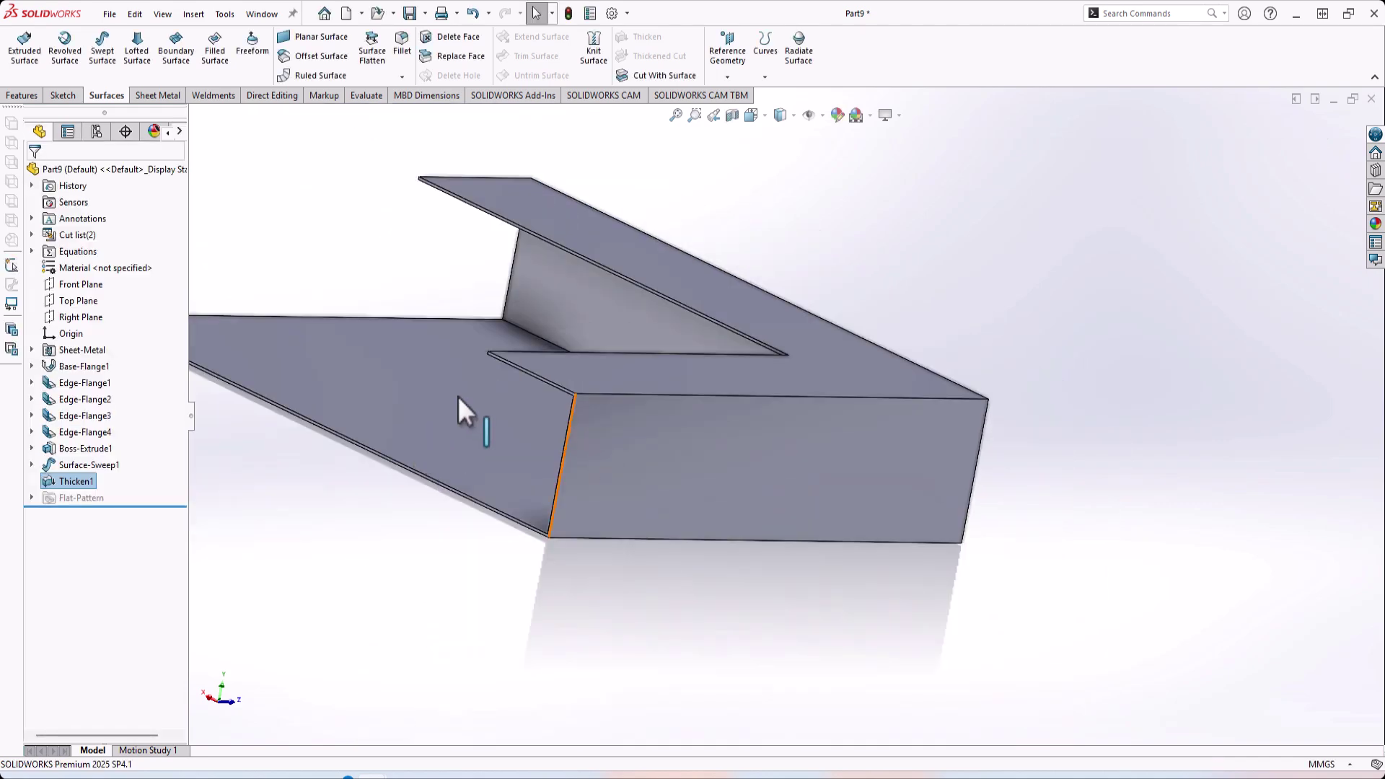
scroll(640, 392, "down", 8)
scroll(798, 470, "up", 6)
middle_click_drag(945, 453, 749, 546)
scroll(722, 462, "up", 3)
scroll(457, 436, "down", 5)
middle_click_drag(525, 508, 575, 569)
scroll(575, 569, "up", 3)
scroll(462, 510, "down", 4)
scroll(565, 505, "up", 3)
middle_click_drag(565, 505, 687, 510)
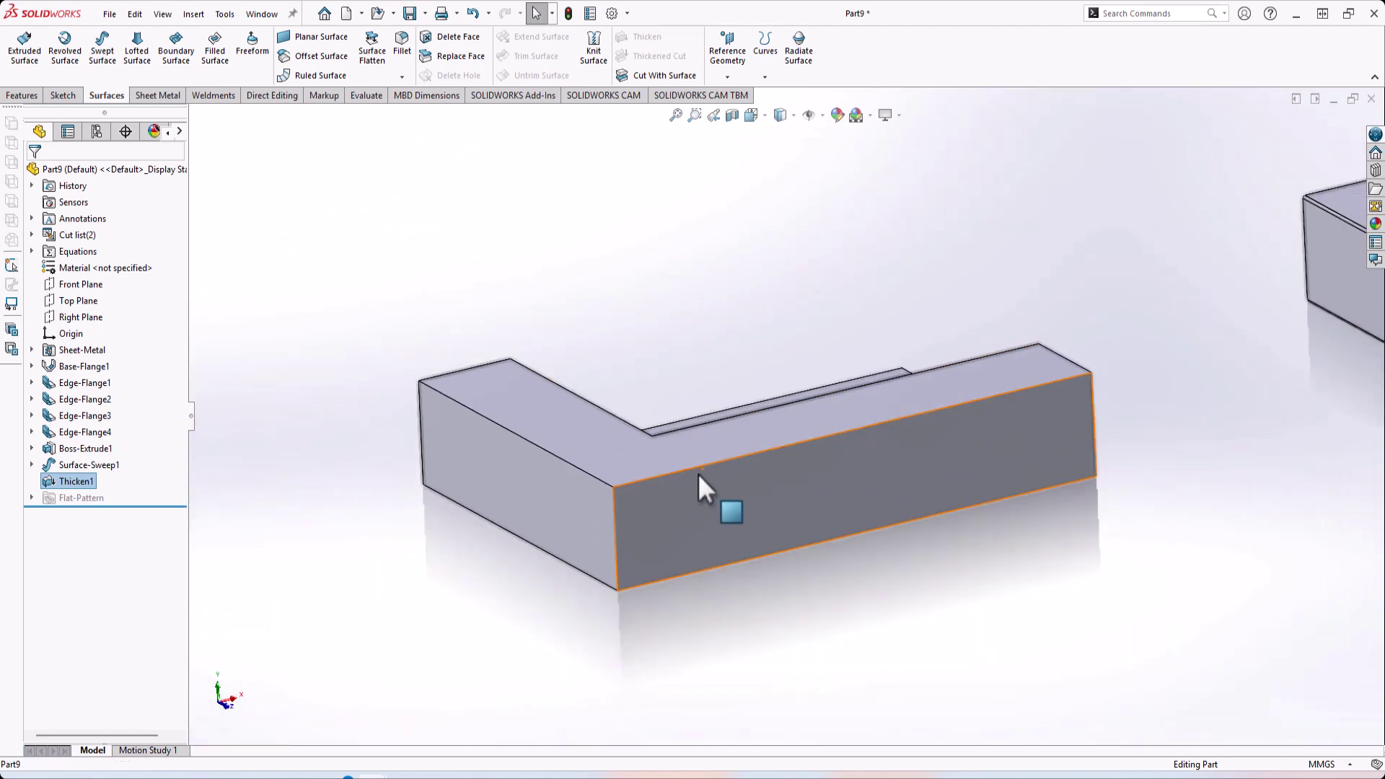
Step: Open a new sketch on the outer front face of the longer flange
scroll(1000, 378, "up", 3)
scroll(754, 473, "down", 3)
scroll(754, 472, "down", 2)
right_click(511, 525)
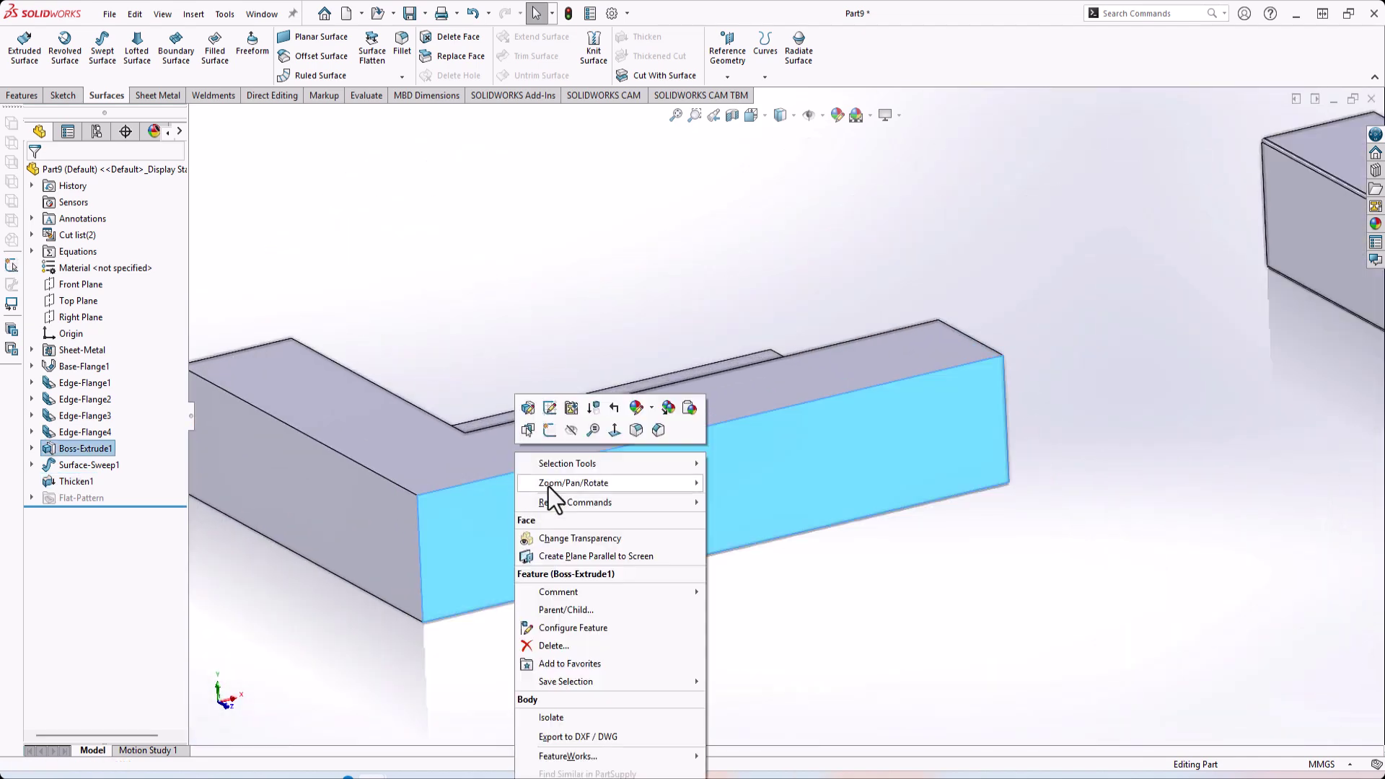
left_click(548, 430)
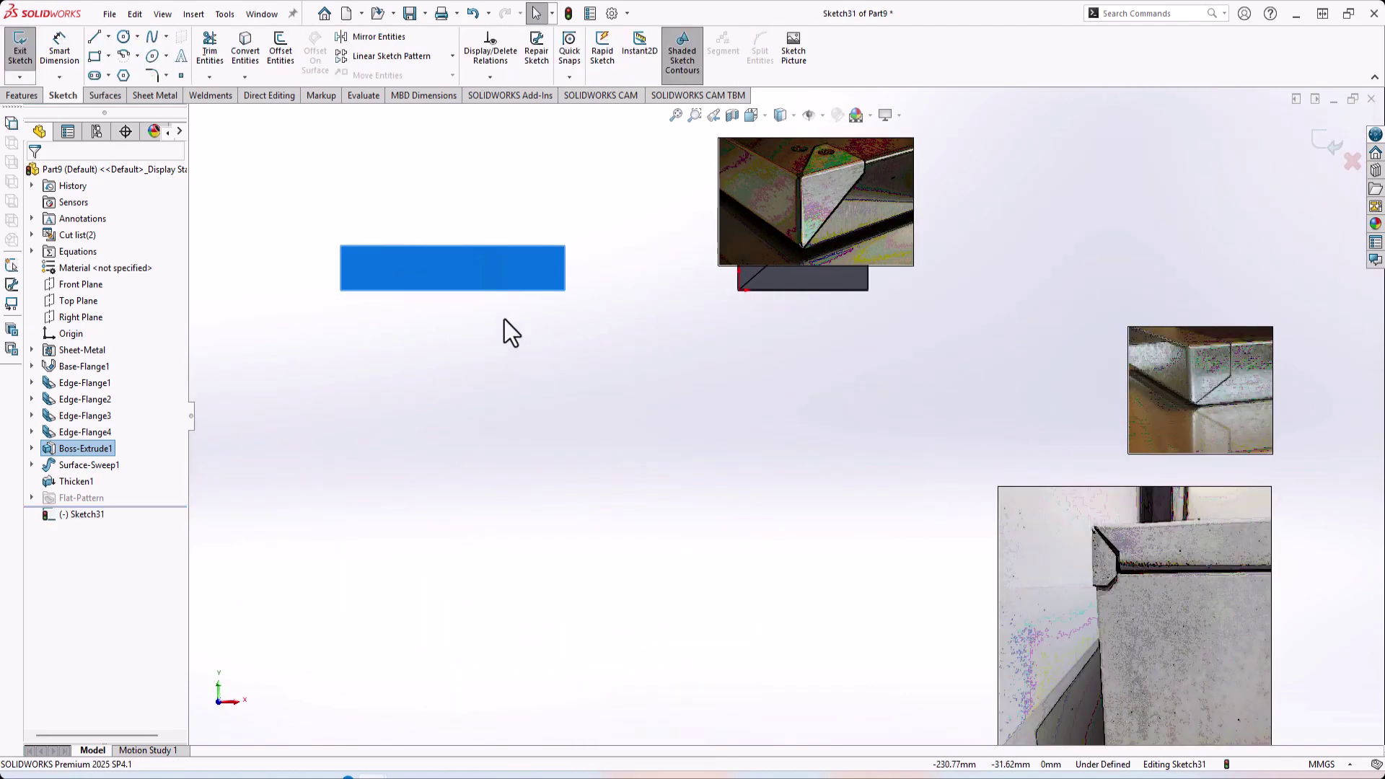
Step: Sketch a diagonal line from the flange face's lower corner, then a vertical line to its top edge about 42 mm from the corner
key("l")
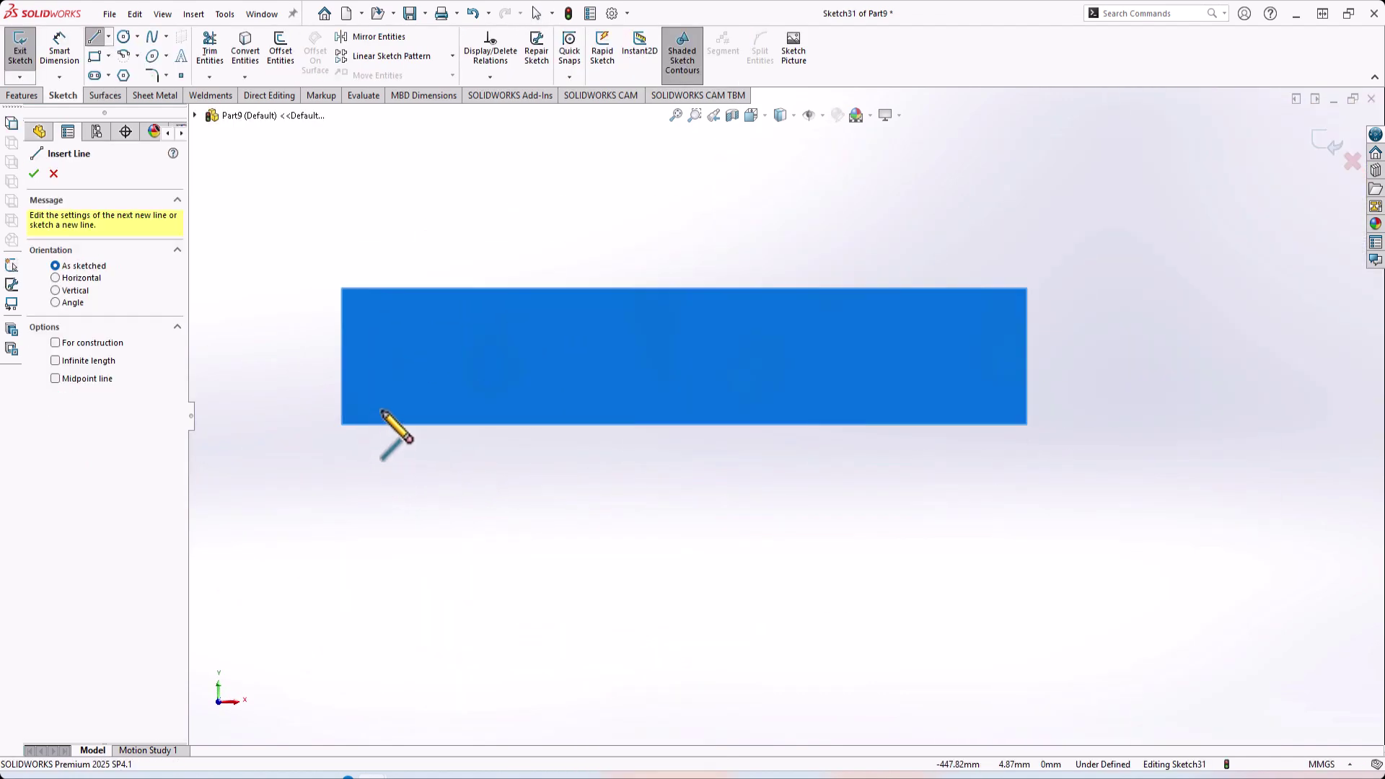
scroll(388, 436, "down", 3)
left_click(386, 436)
left_click(578, 278)
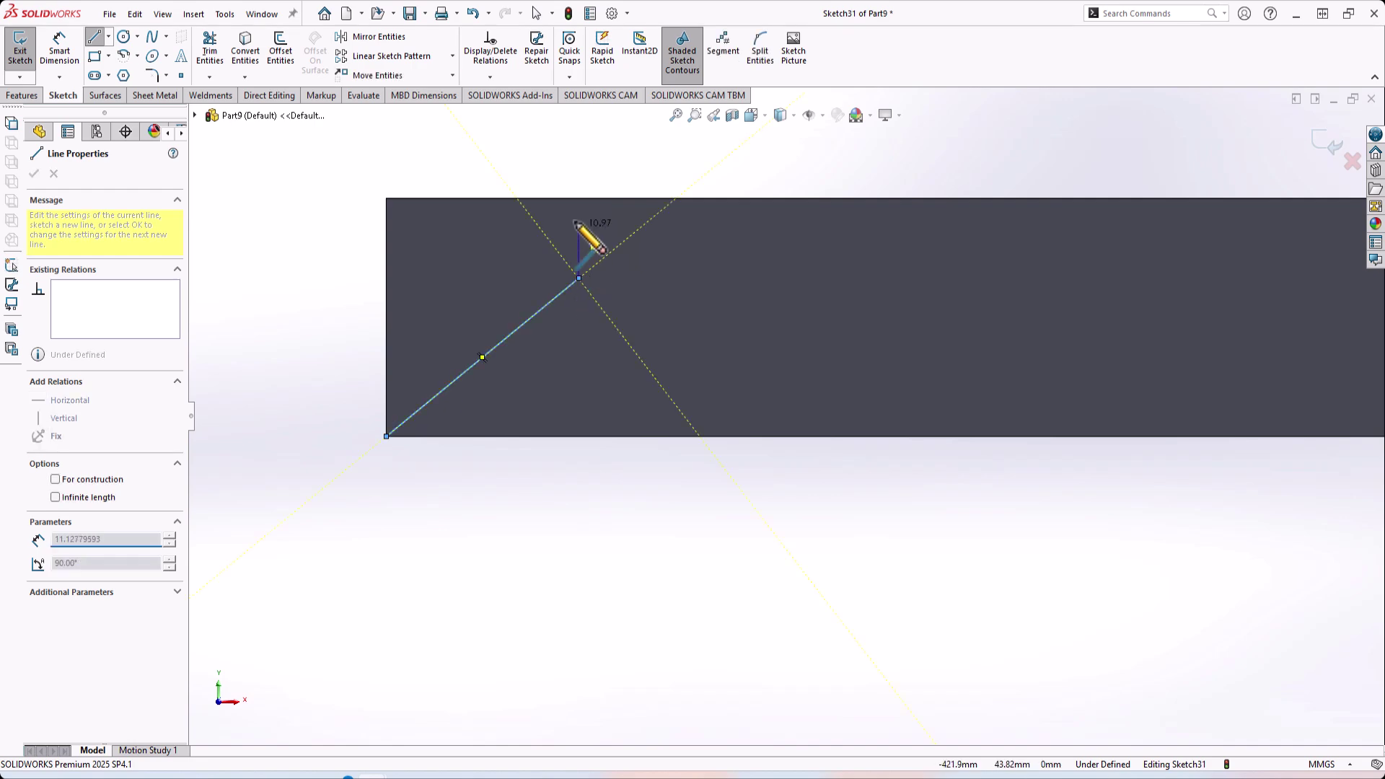
left_click(578, 199)
right_click(593, 196)
left_click(620, 199)
middle_click_drag(603, 204, 871, 284)
key("z")
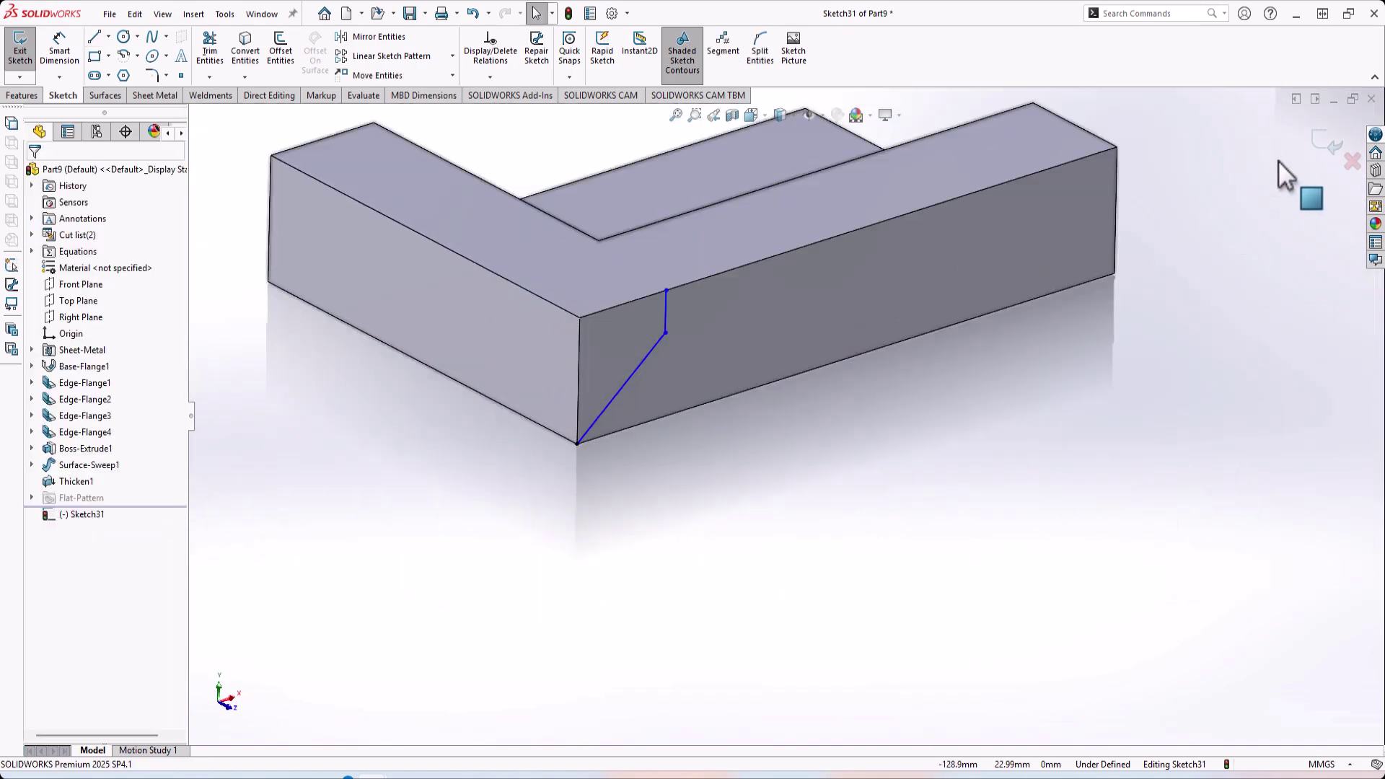
left_click(1328, 141)
scroll(740, 173, "down", 2)
scroll(686, 318, "up", 1)
mouse_move(687, 318)
middle_mouse_down()
mouse_move(640, 465)
mouse_move(651, 479)
middle_mouse_up()
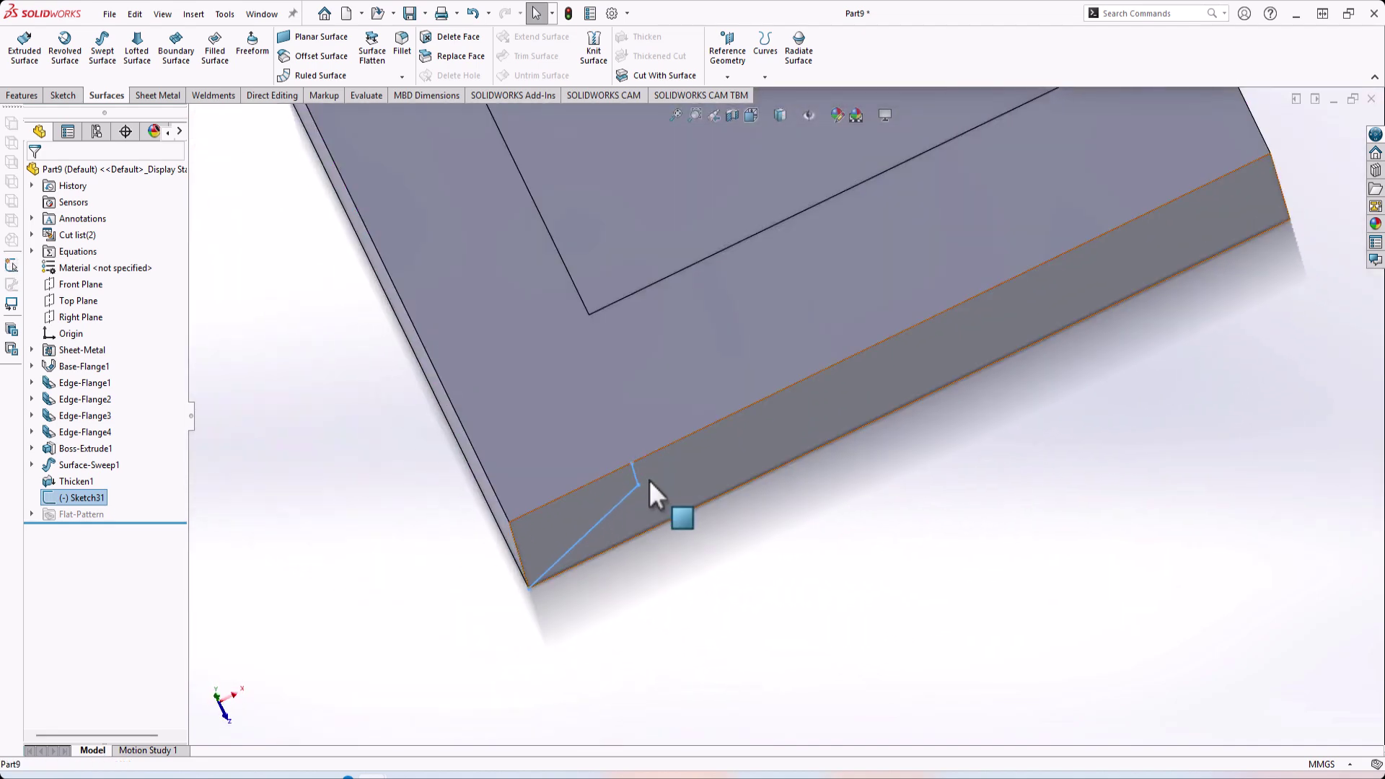
Step: Reopen the corner line sketch for editing and compare its shape with the reference photos
right_click(91, 503)
left_click(121, 451)
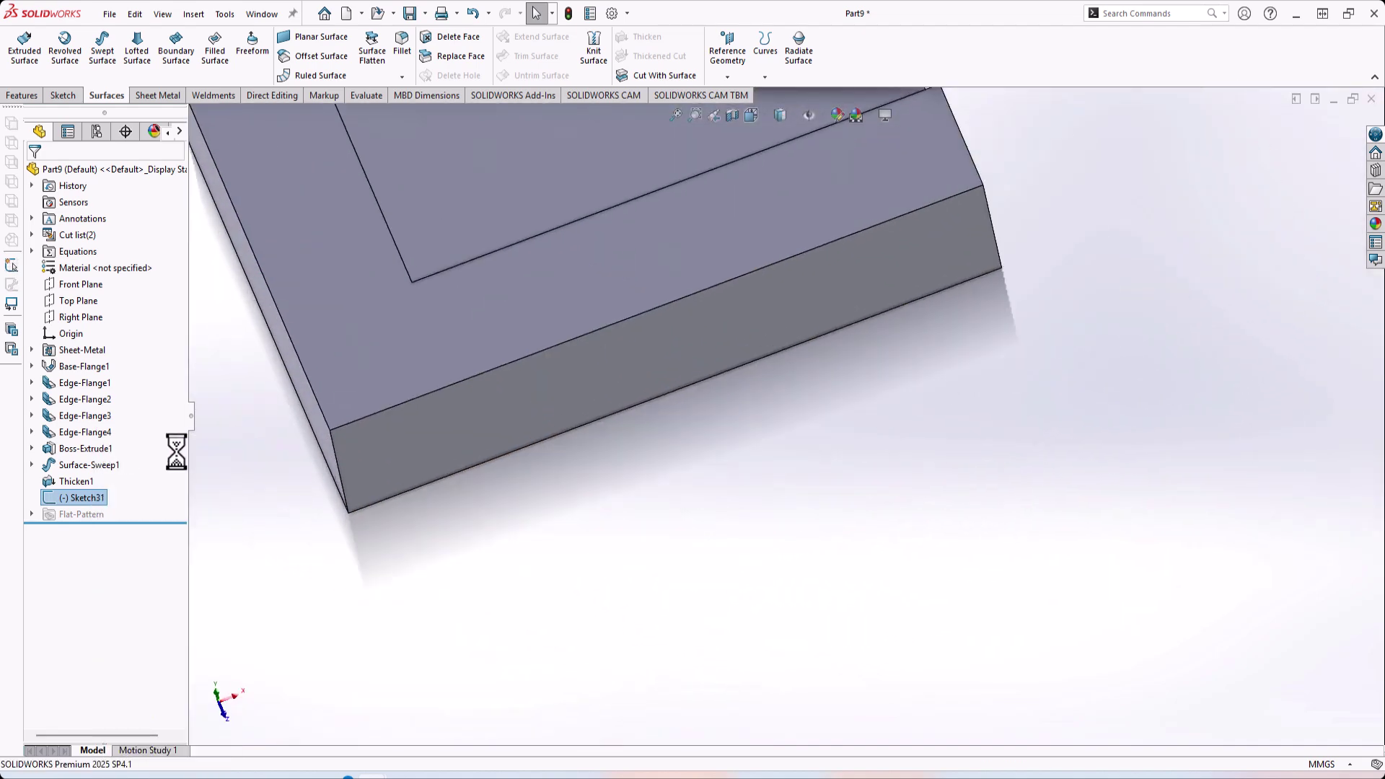
scroll(1063, 370, "down", 6)
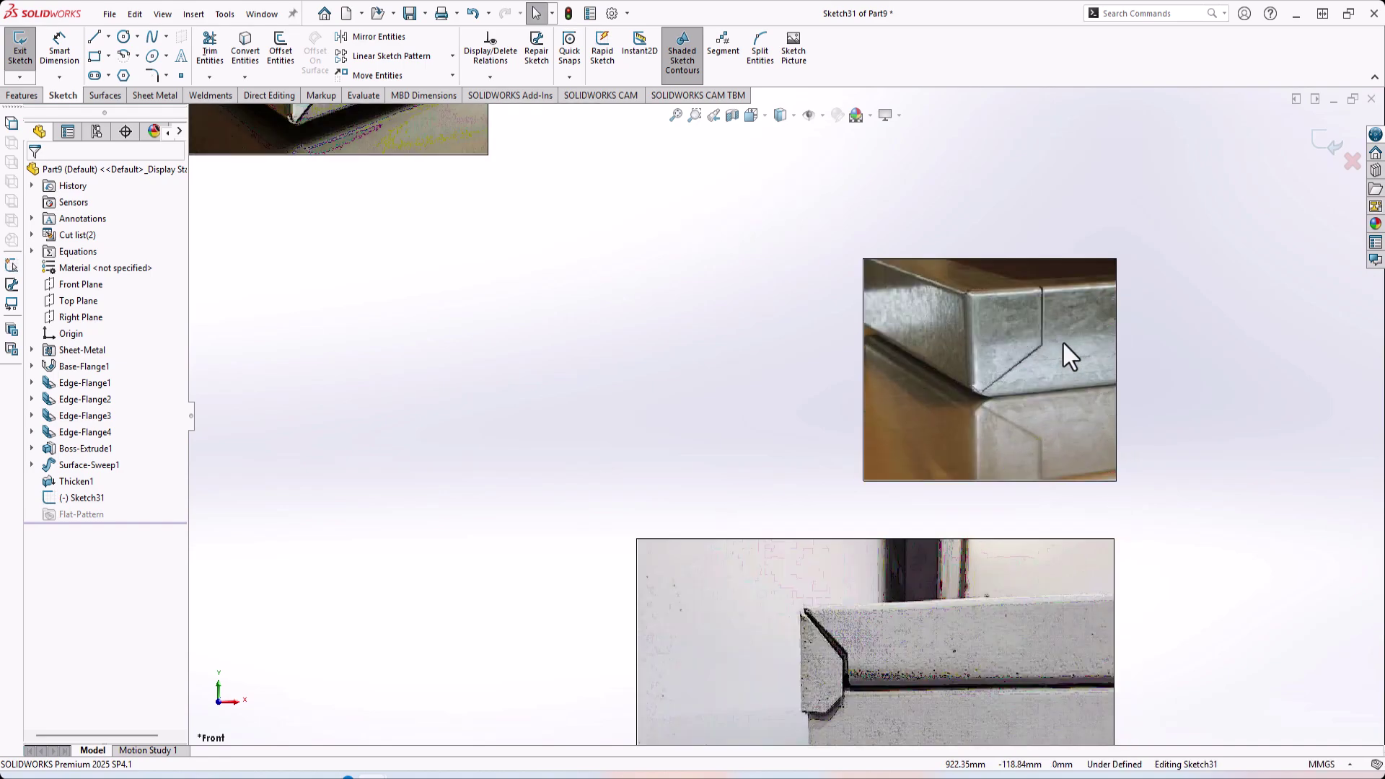
scroll(543, 447, "up", 6)
scroll(649, 365, "up", 2)
scroll(651, 323, "down", 5)
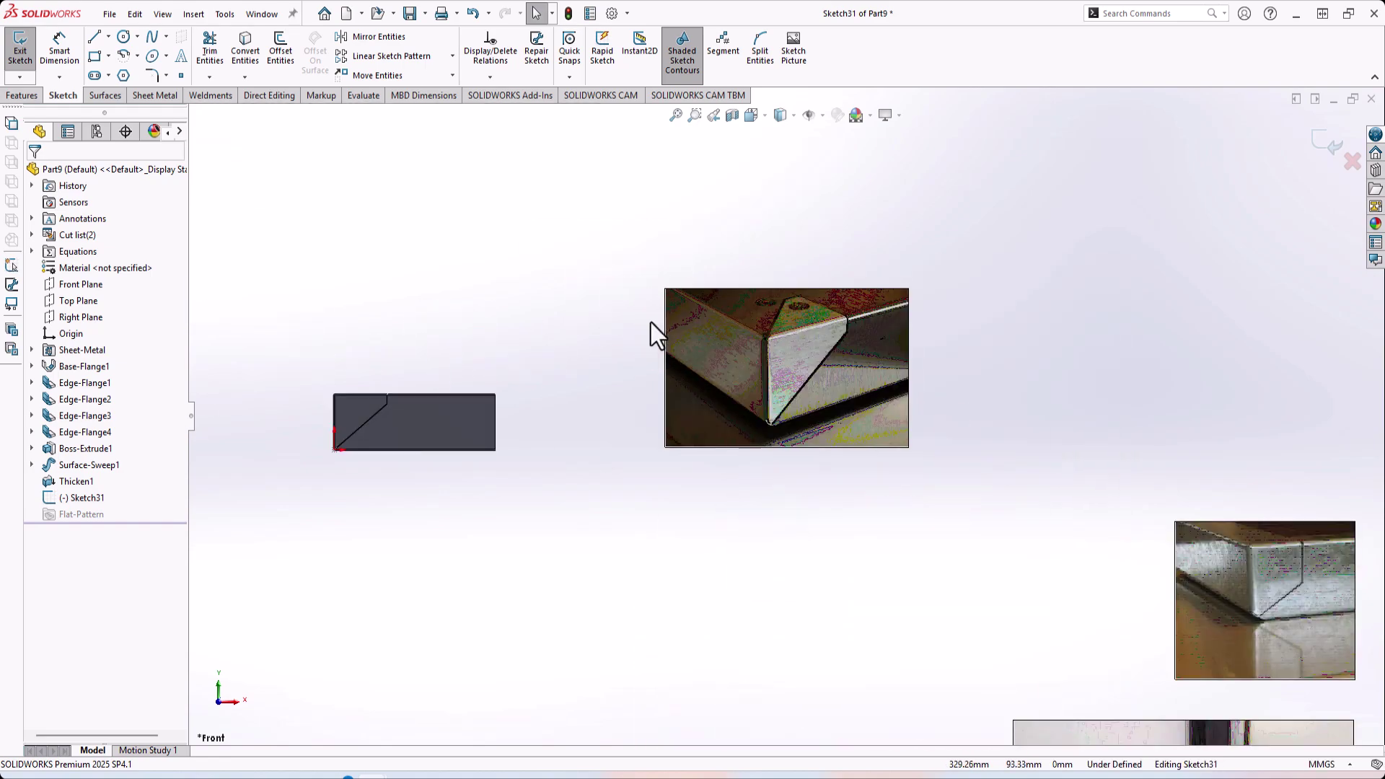
scroll(485, 411, "up", 3)
middle_click_drag(484, 412, 519, 485)
scroll(571, 429, "down", 6)
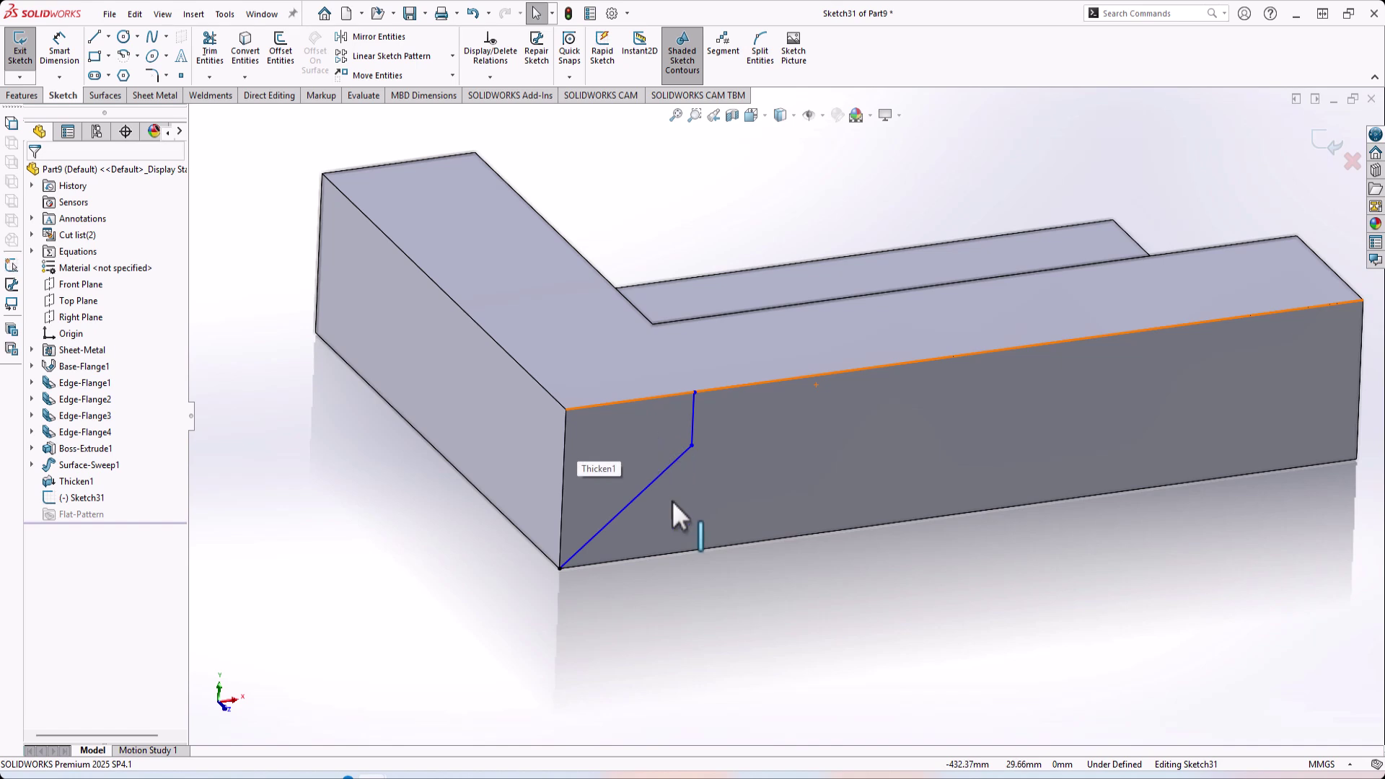
left_click(694, 393)
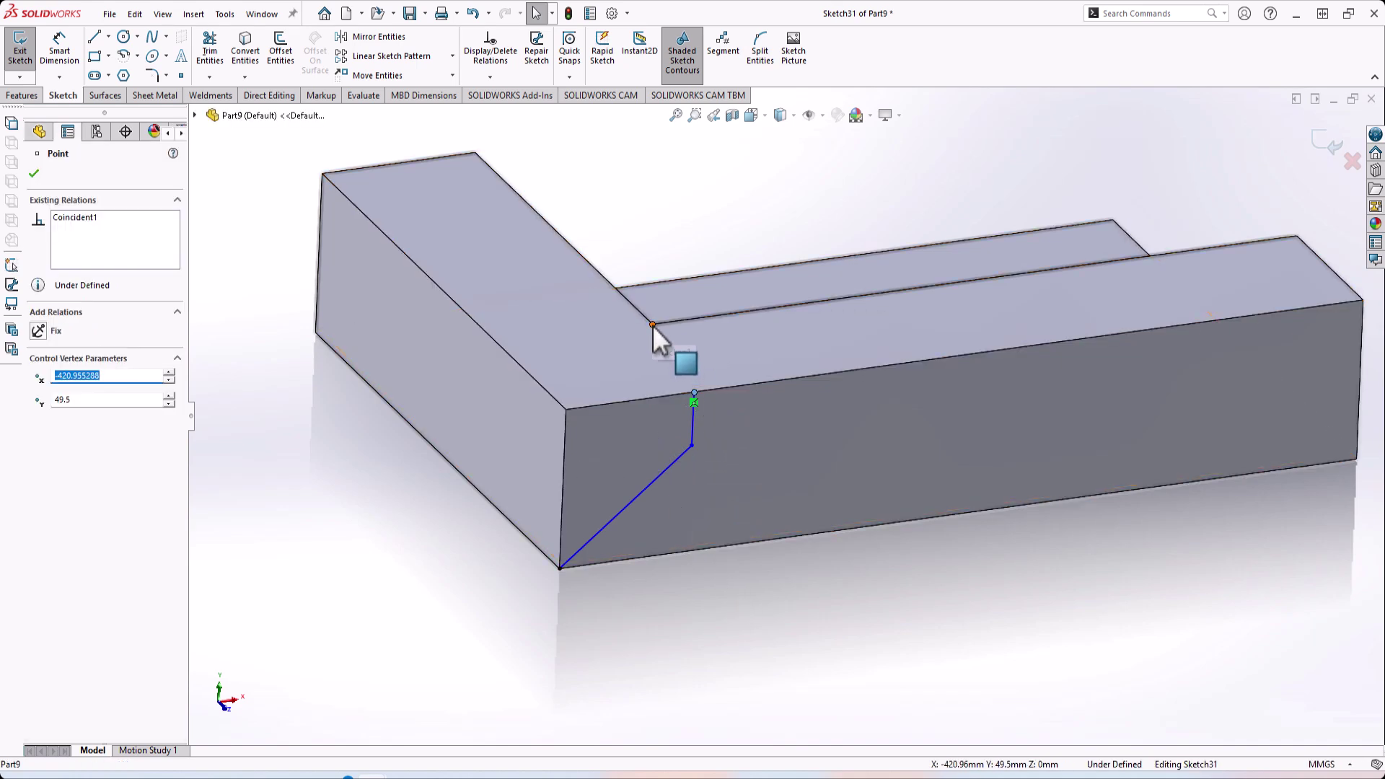
key("Escape")
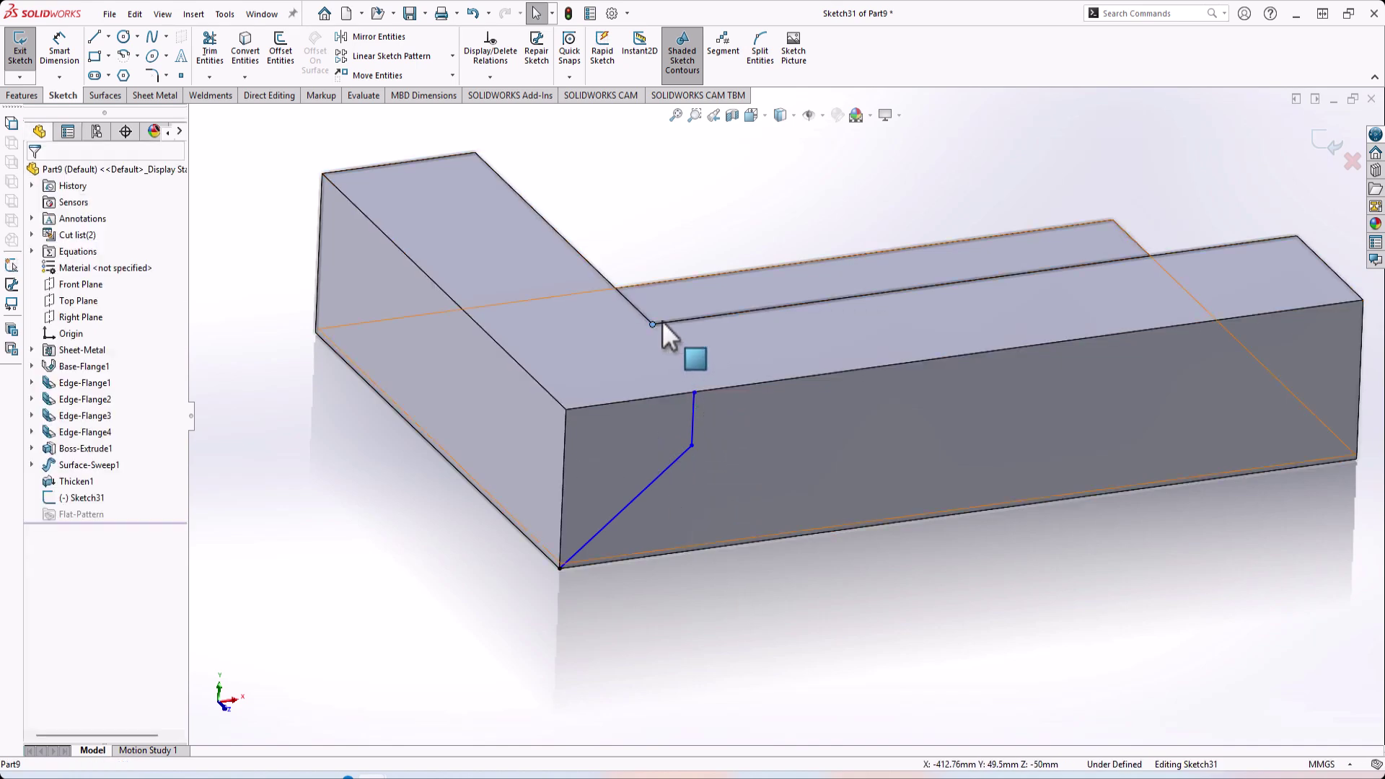
left_click(694, 393)
left_click(695, 394, "ctrl")
mouse_move(757, 540)
middle_mouse_down()
mouse_move(723, 495)
mouse_move(736, 587)
mouse_move(740, 548)
middle_mouse_up()
left_click(740, 548)
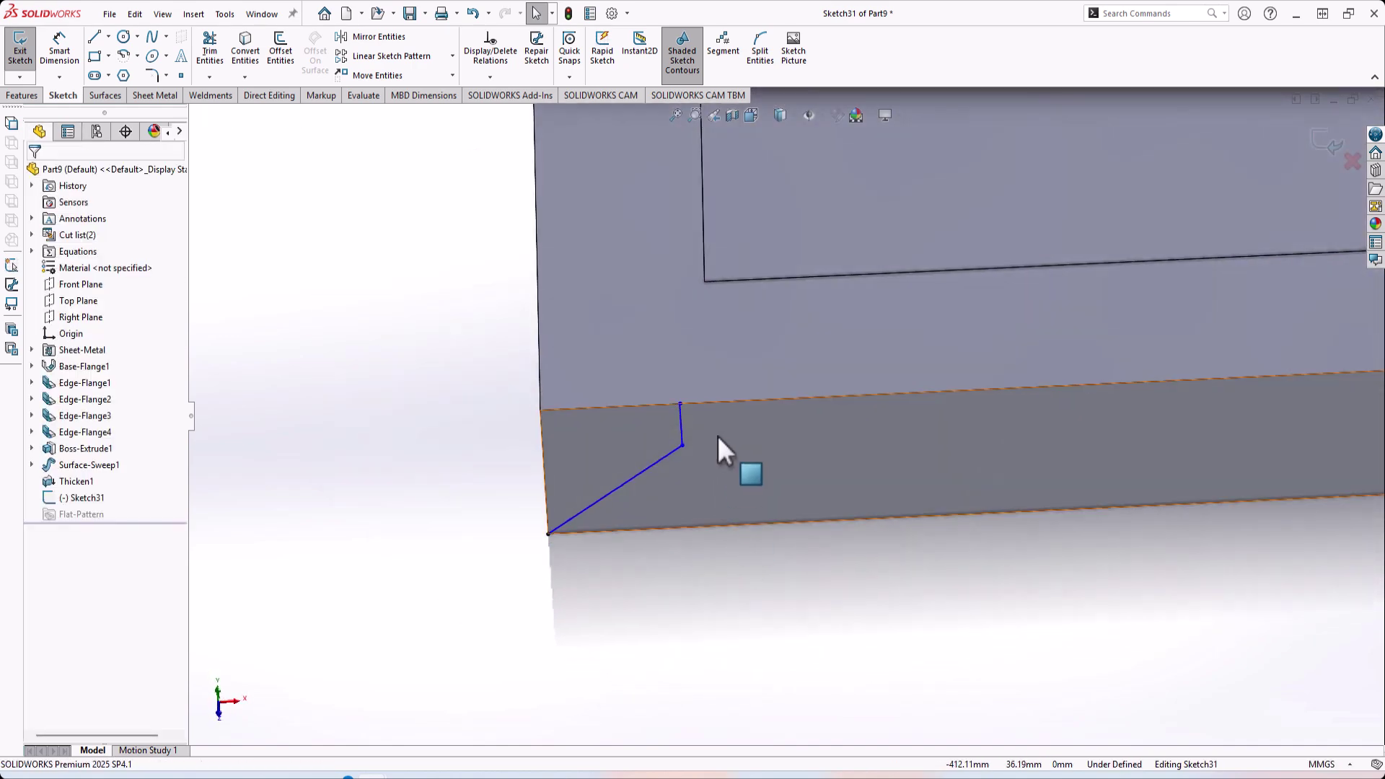
middle_click_drag(714, 380, 728, 270)
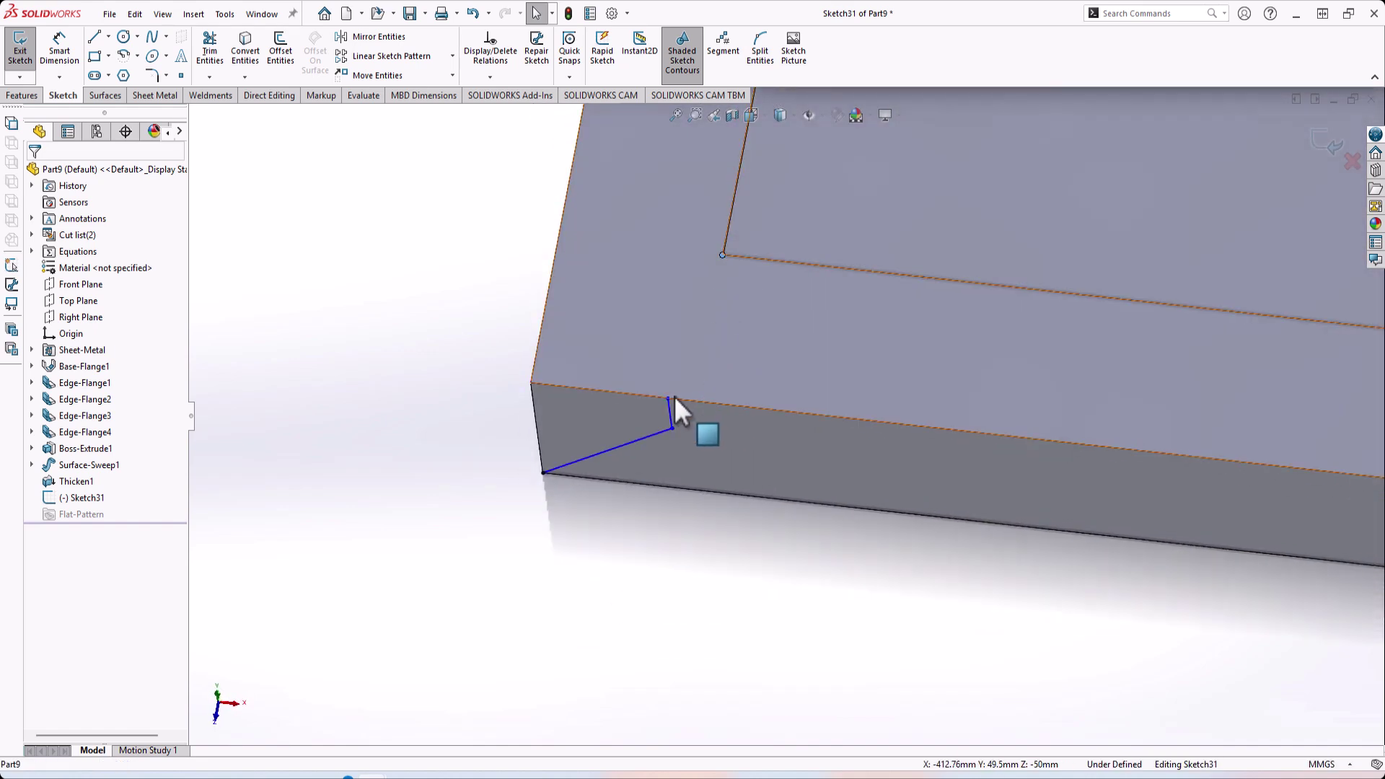
Step: Dimension the vertical line's upper endpoint 50 mm from the flange's vertical corner edge and close the sketch
right_click_drag(690, 473, 685, 426)
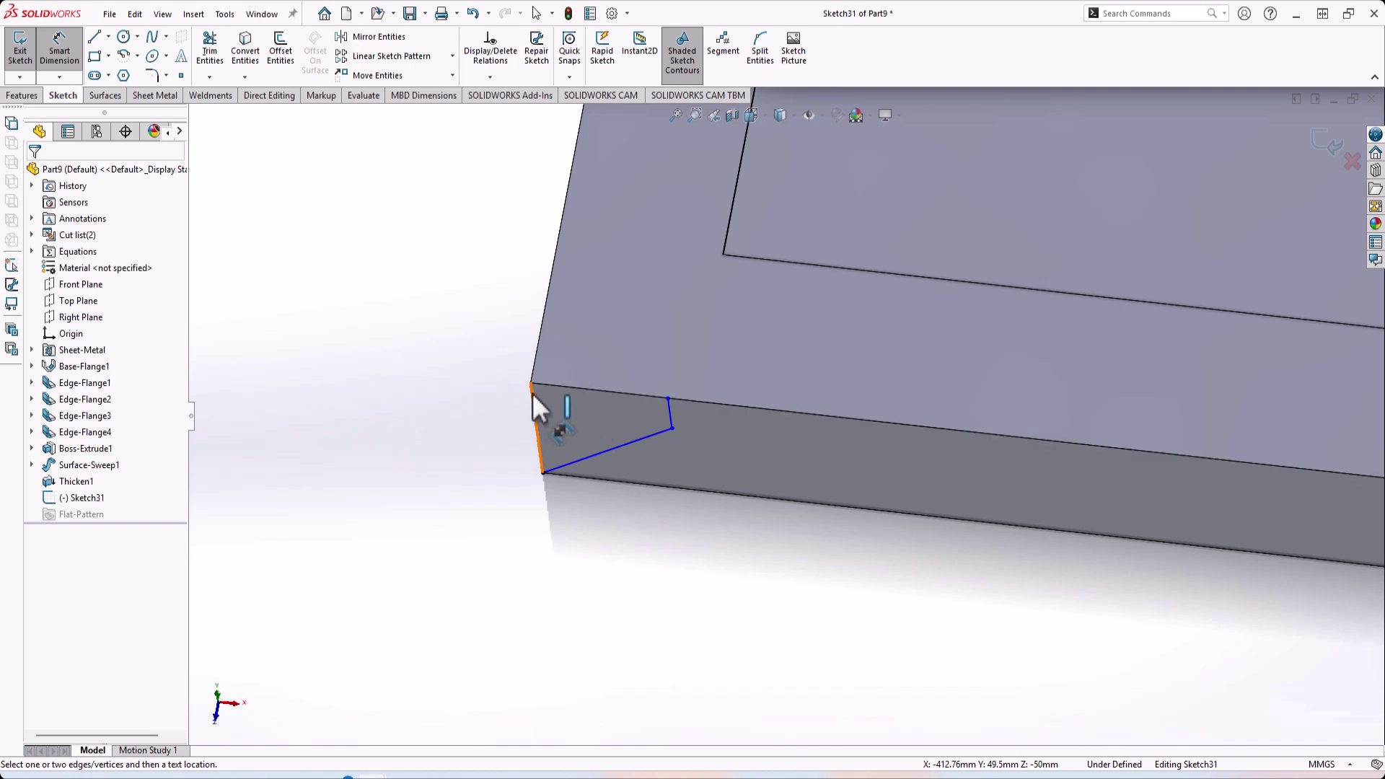
left_click(668, 396)
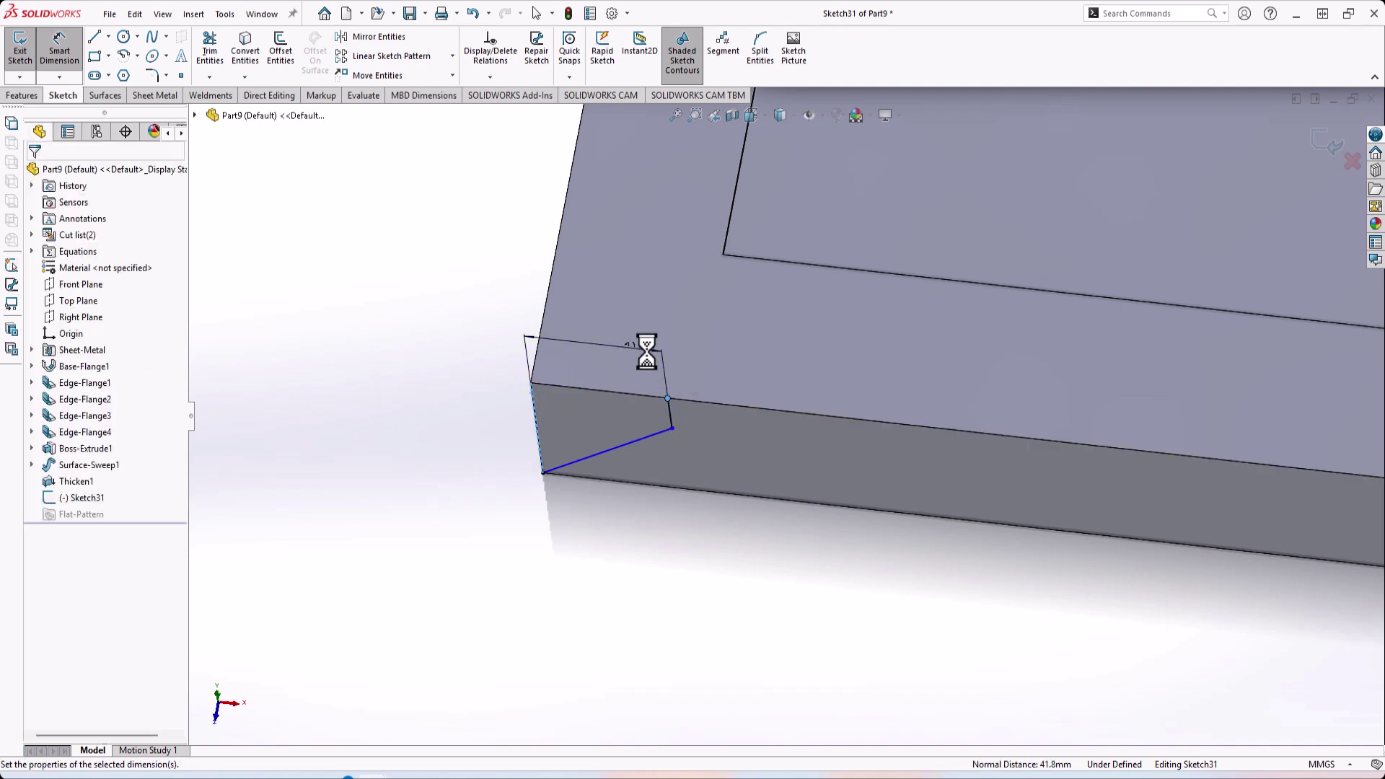
left_click(646, 351)
type("50")
key("Return")
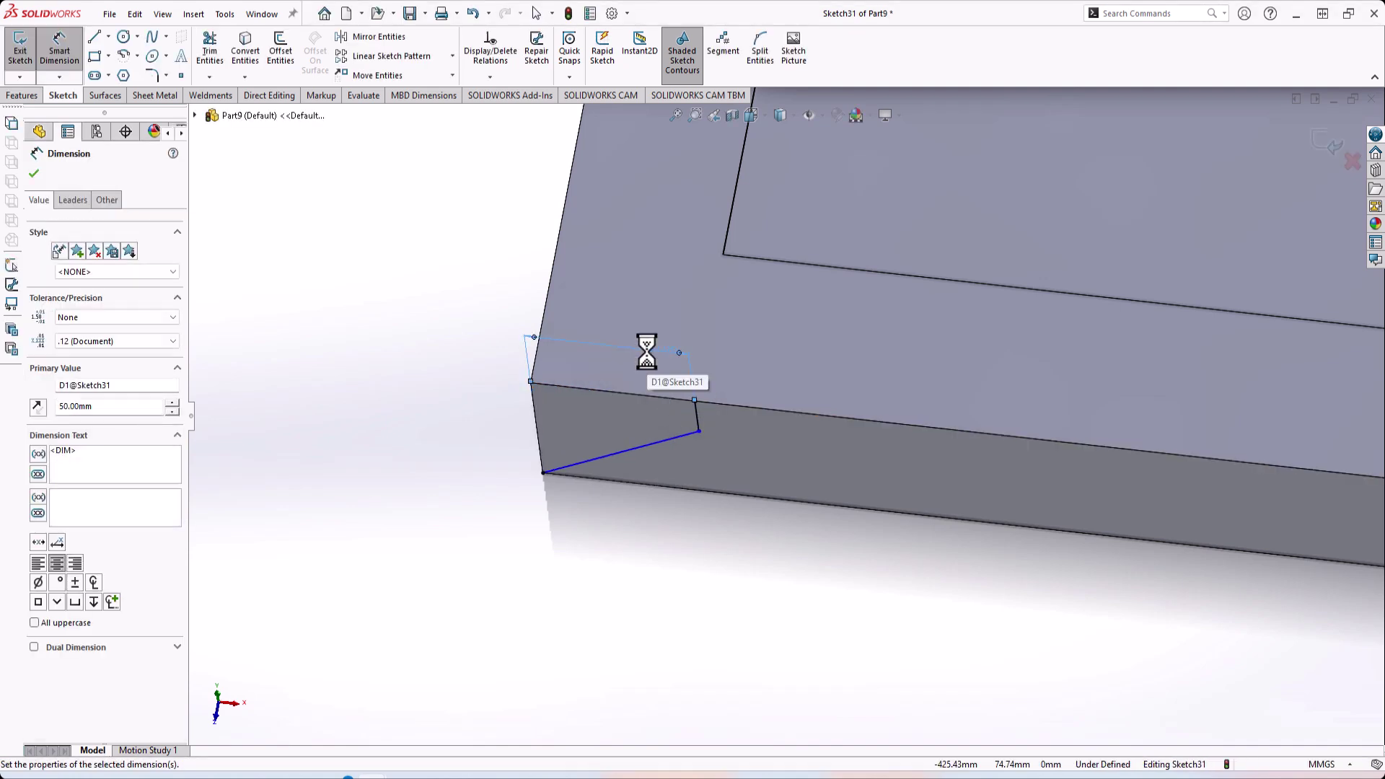
scroll(797, 519, "up", 2)
middle_click_drag(874, 565, 998, 408)
left_click(1314, 136)
scroll(786, 422, "up", 2)
scroll(798, 405, "down", 2)
mouse_move(798, 405)
middle_mouse_down()
mouse_move(819, 411)
mouse_move(786, 425)
middle_mouse_up()
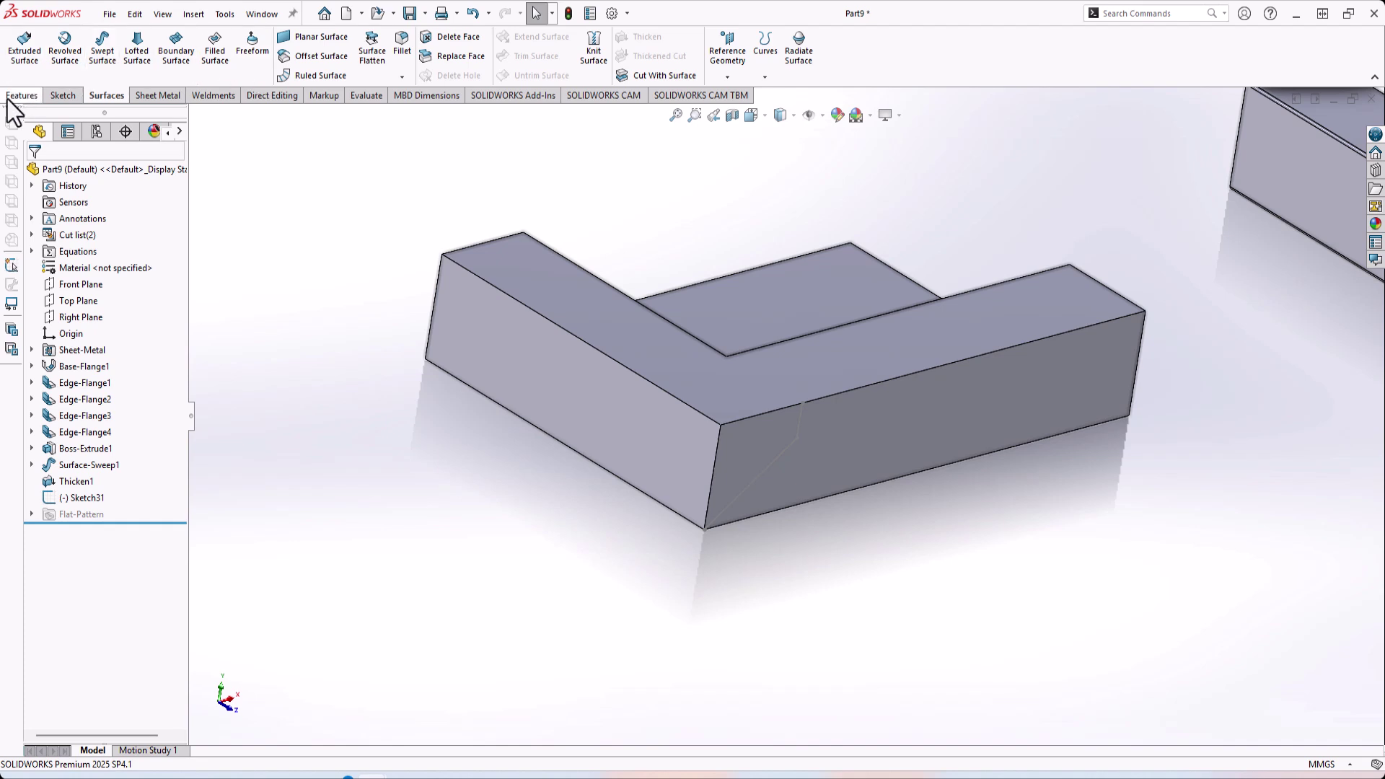
Step: Split the longer flange's outer front face with a projection split line from the corner sketch
left_click(764, 76)
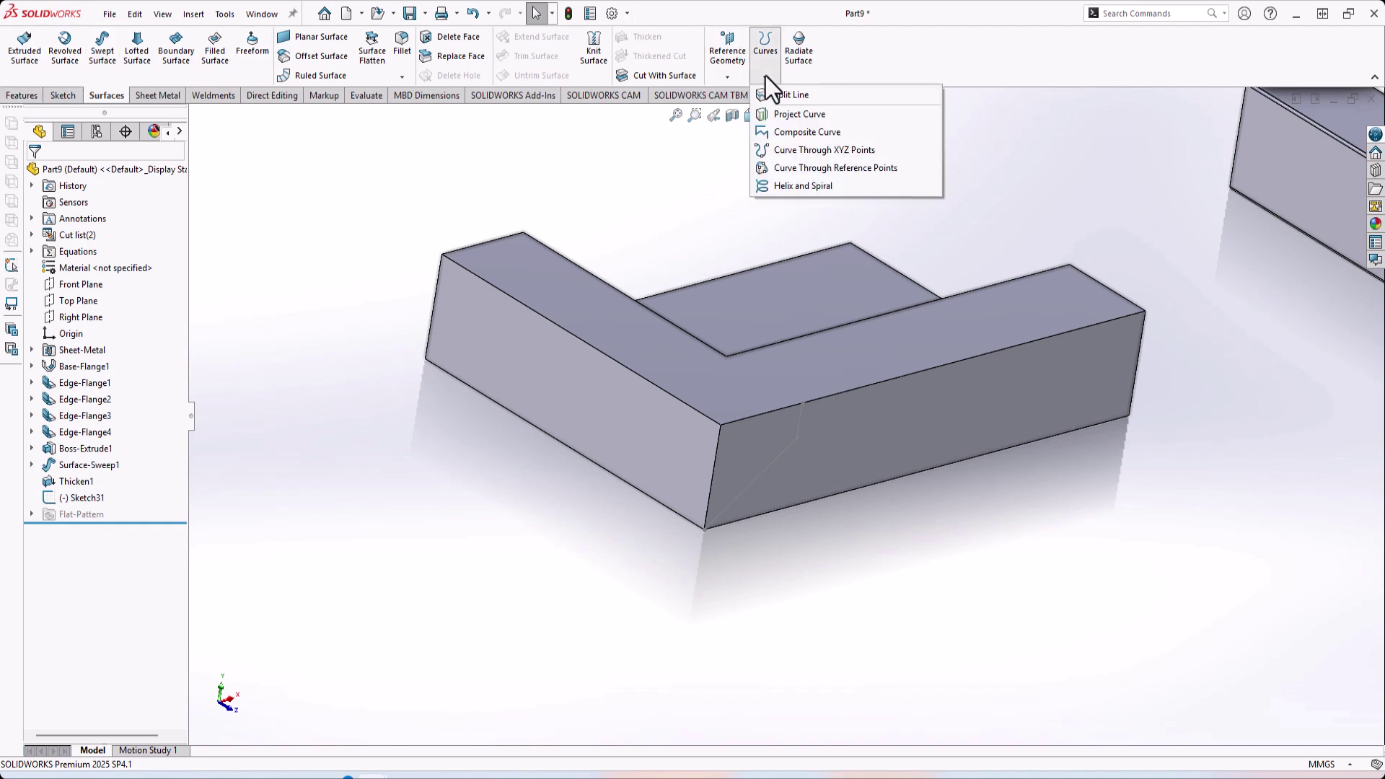
scroll(792, 440, "down", 5)
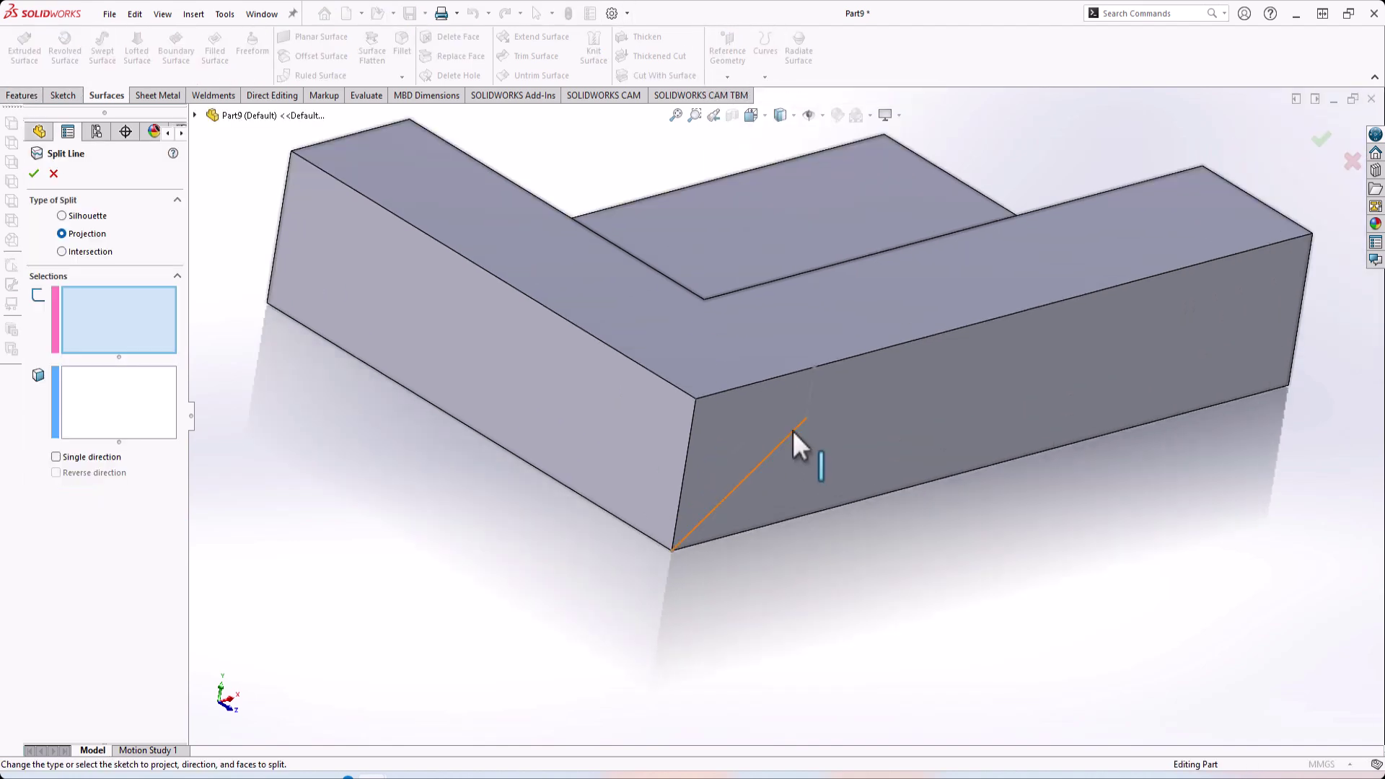
left_click(792, 430)
left_click(846, 433)
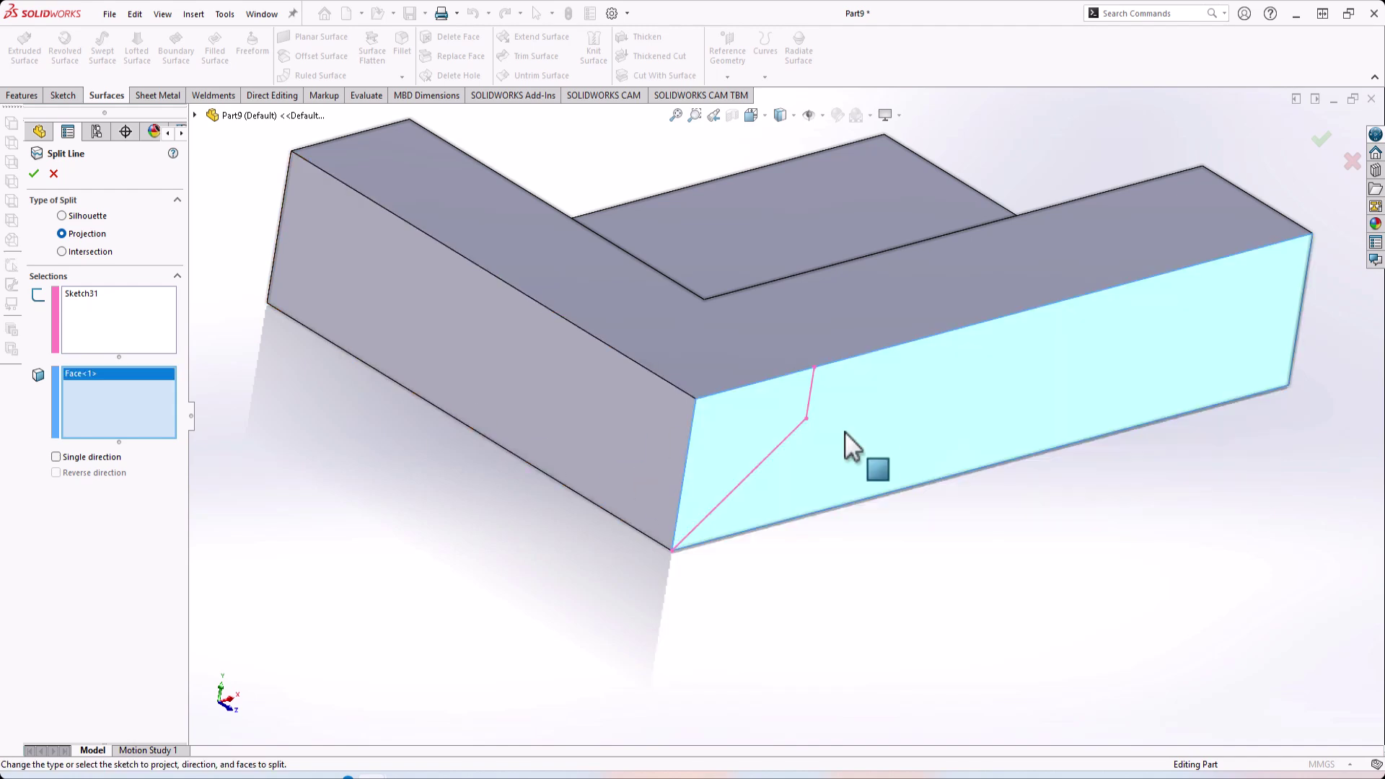
left_click(33, 173)
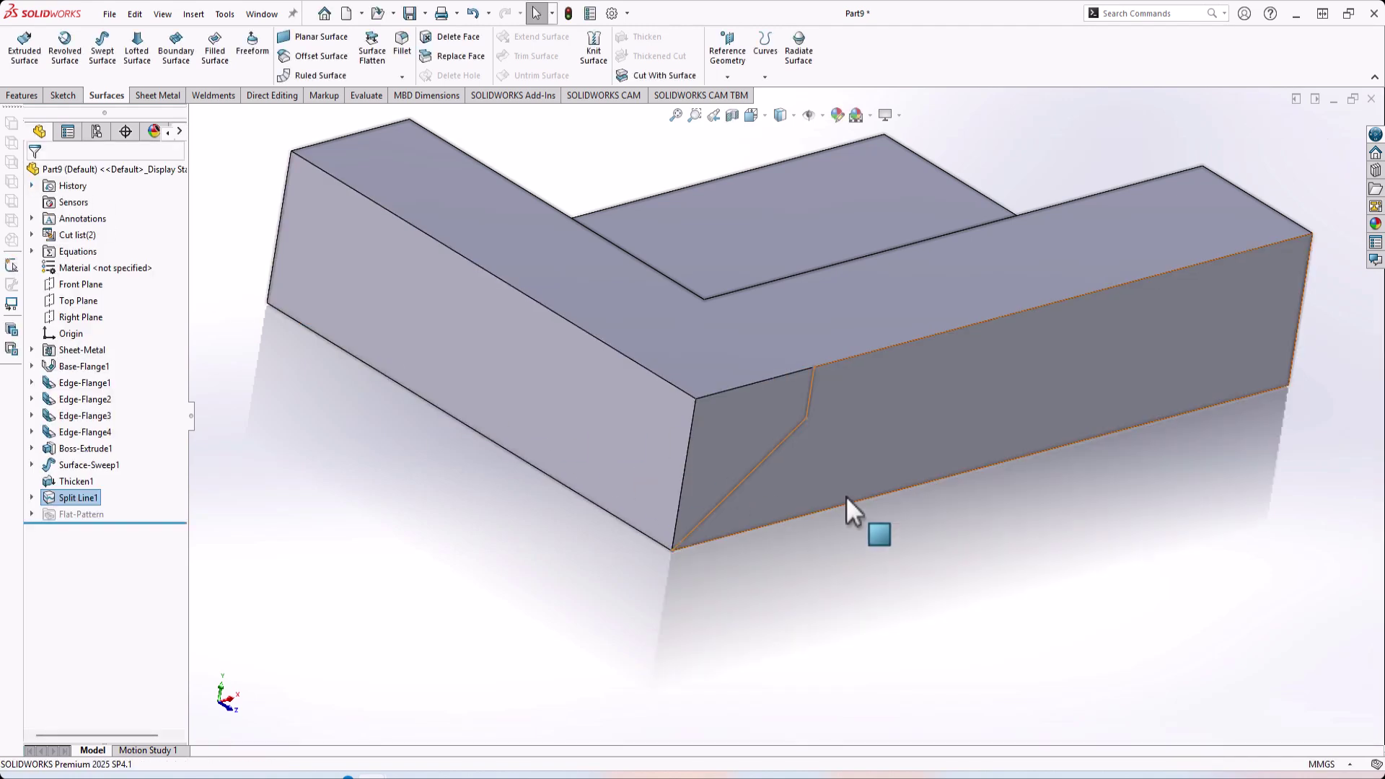
left_click(844, 501)
scroll(830, 505, "down", 5)
key("Escape")
Step: Open a new sketch on the upper L-shaped face of the flanges
mouse_move(832, 564)
middle_mouse_down()
mouse_move(754, 365)
mouse_move(751, 300)
middle_mouse_up()
scroll(751, 301, "down", 5)
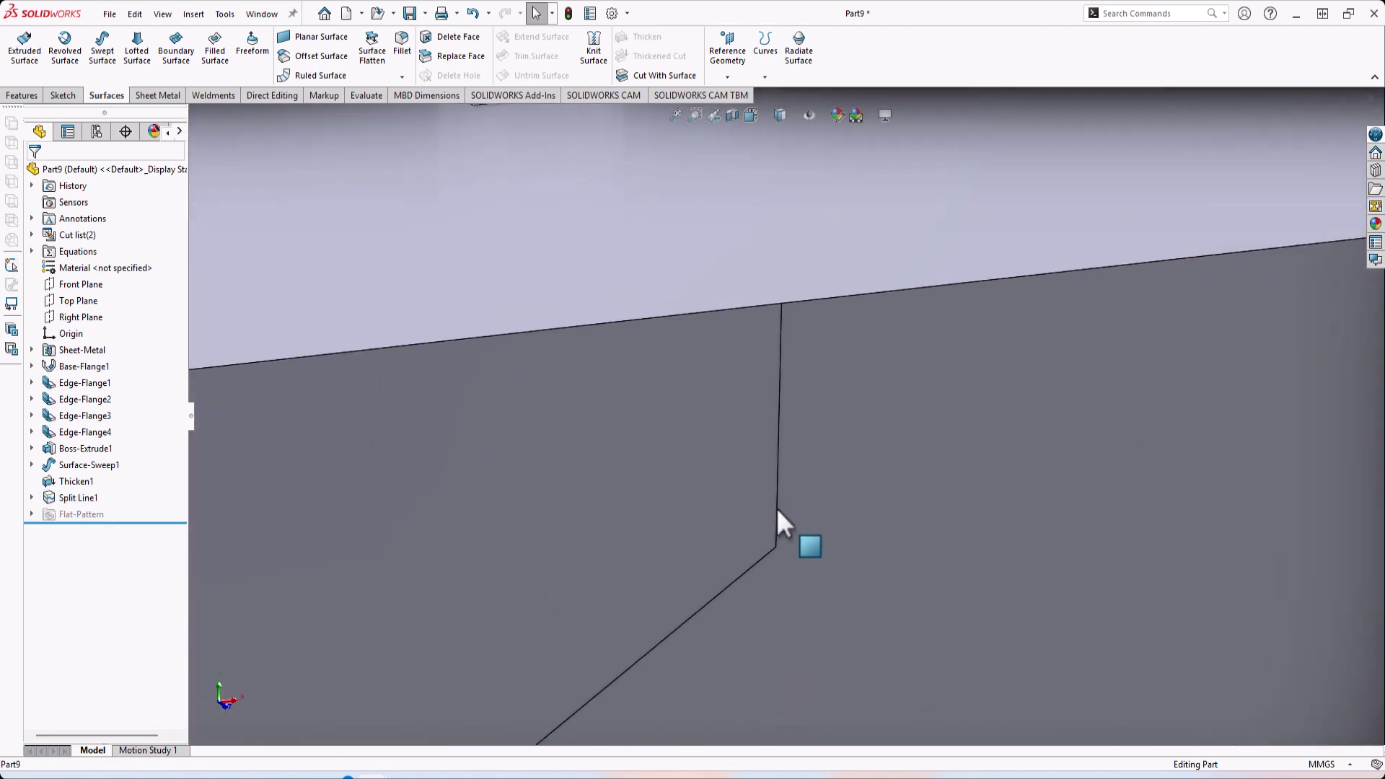
scroll(779, 506, "up", 7)
mouse_move(769, 389)
middle_mouse_down()
mouse_move(745, 377)
mouse_move(748, 405)
middle_mouse_up()
right_click(771, 326)
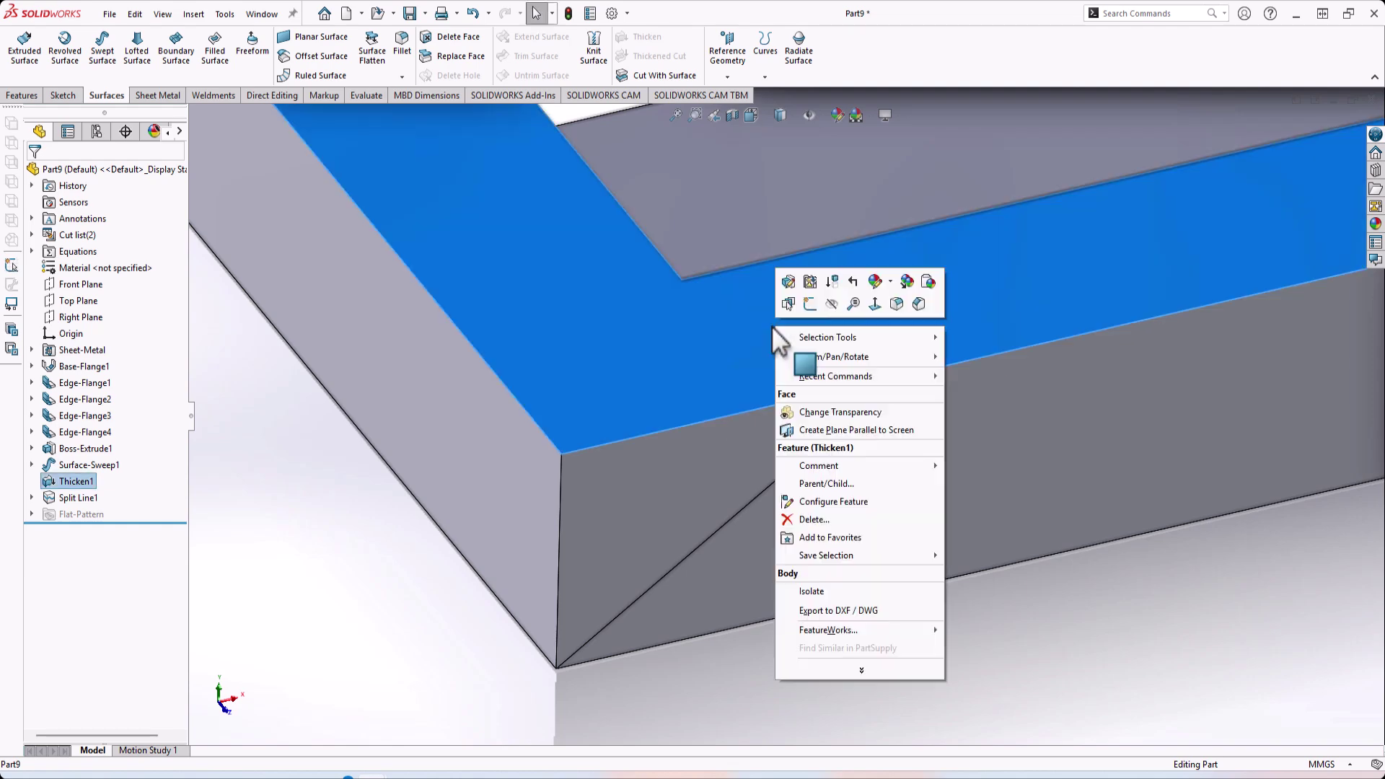
left_click(807, 303)
scroll(672, 398, "down", 3)
scroll(649, 397, "up", 5)
scroll(505, 382, "down", 4)
Step: Sketch a line from the split's upper end to the inner corner, continue diagonally to the outer corner, and close the sketch
right_click_drag(641, 577, 570, 584)
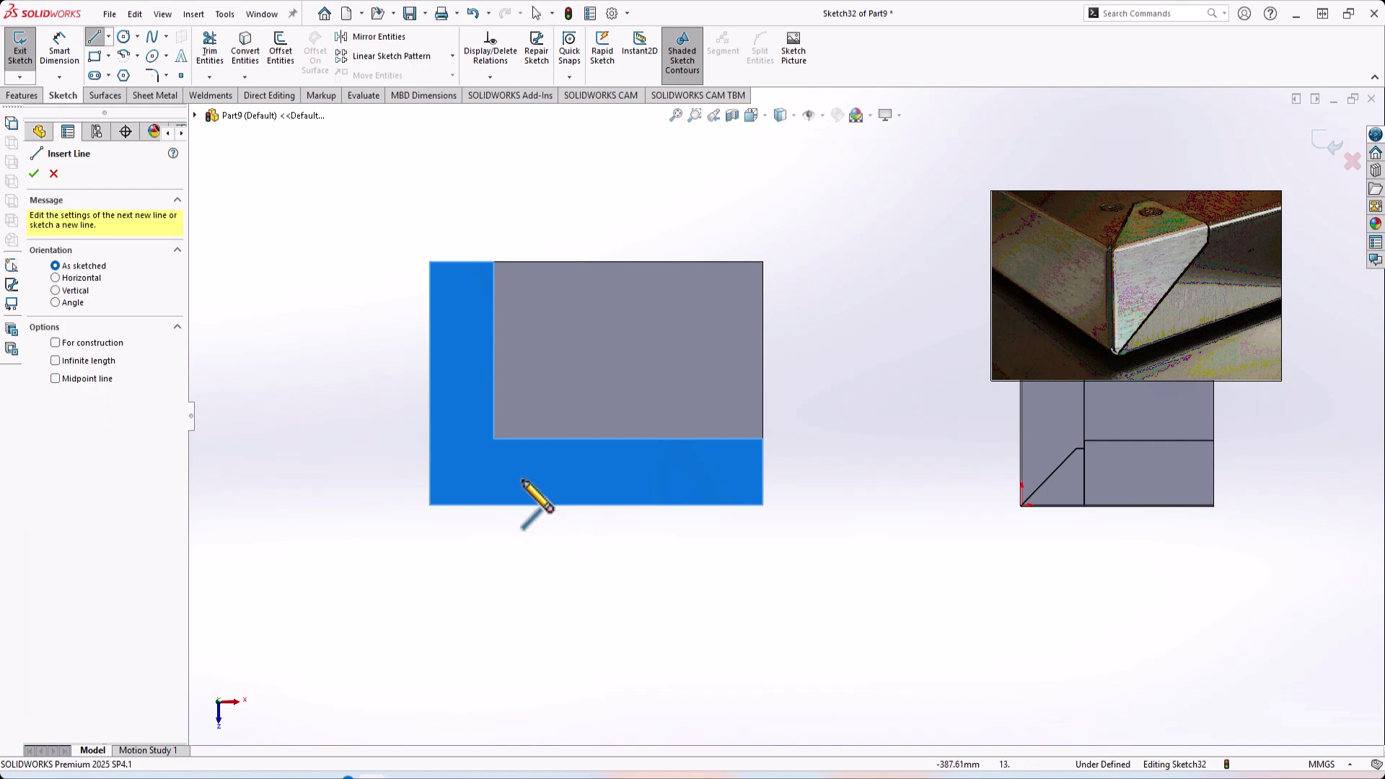
scroll(541, 510, "down", 3)
middle_click_drag(540, 515, 546, 510)
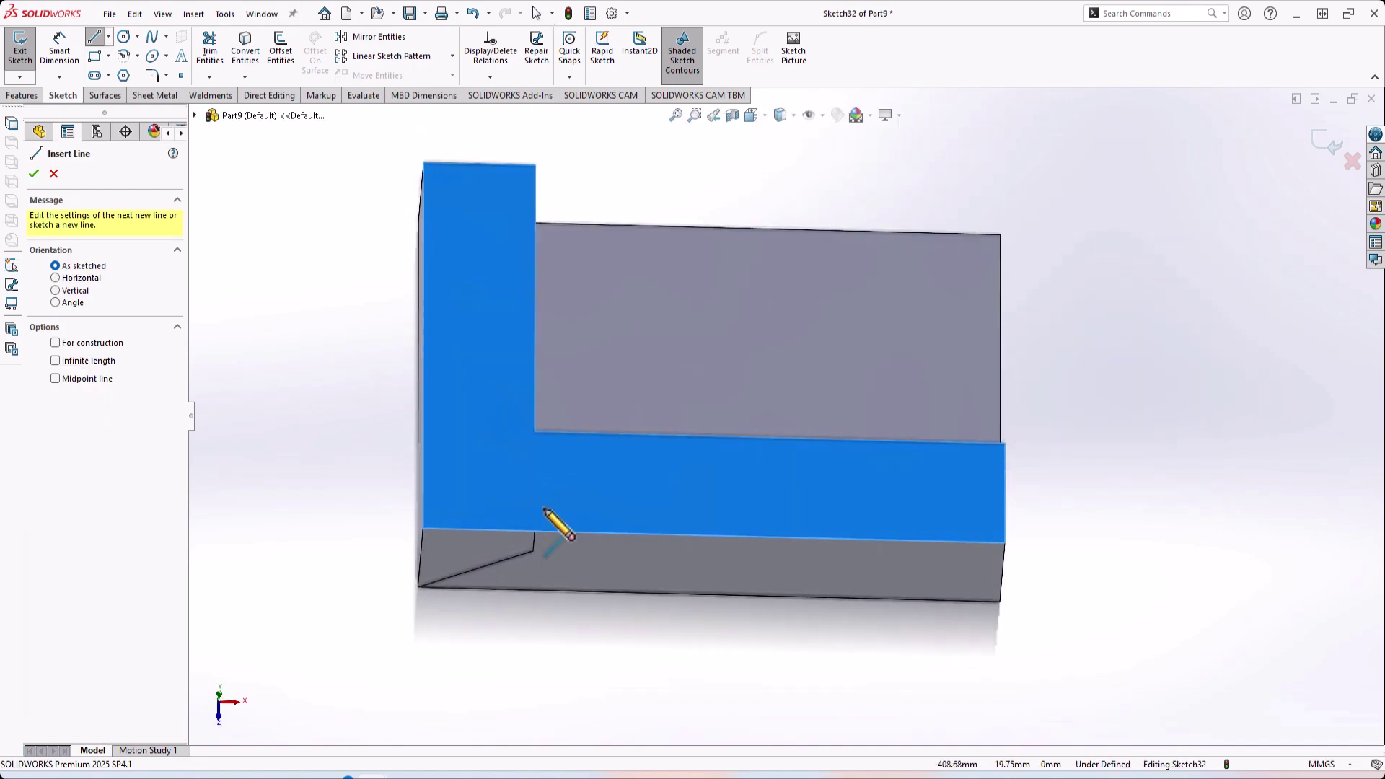
left_click(534, 550)
left_click(535, 431)
left_click(423, 528)
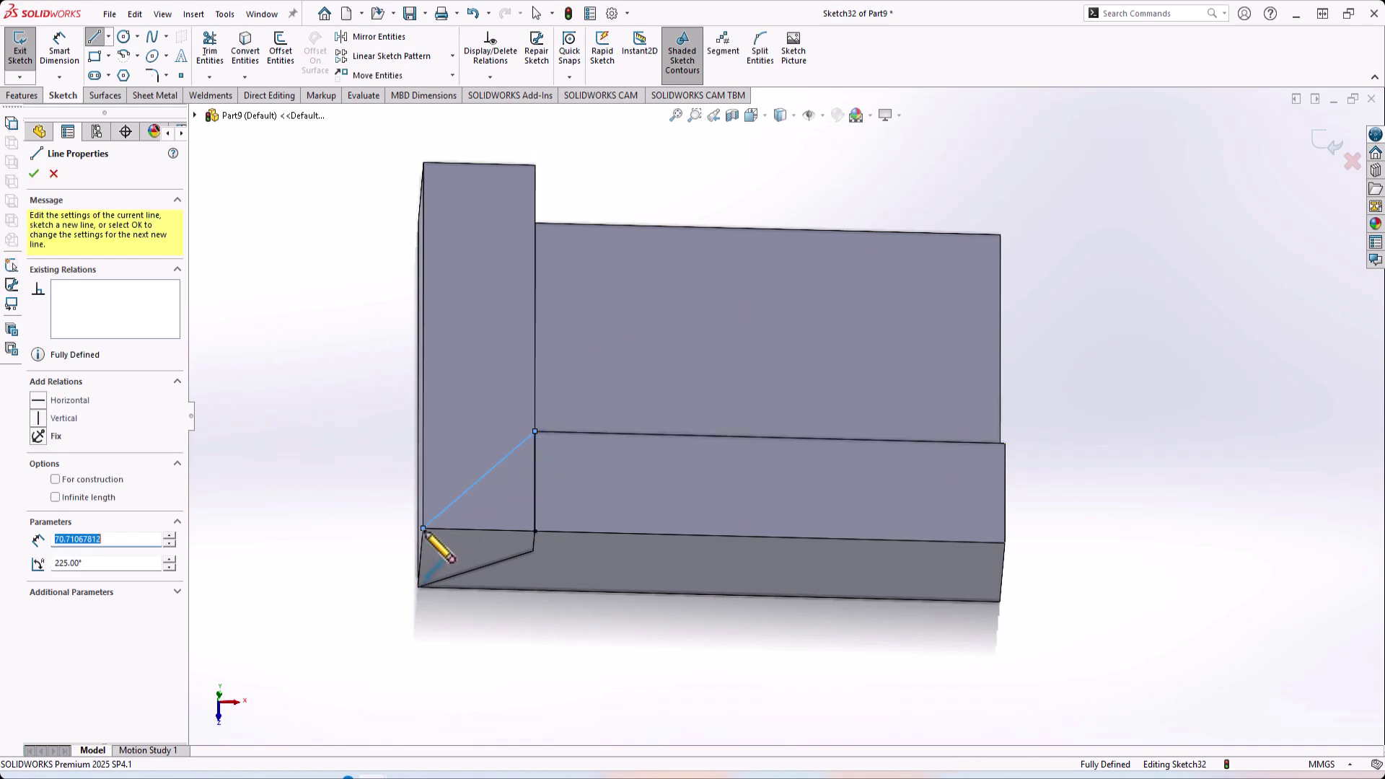
right_click(465, 529)
left_click(512, 537)
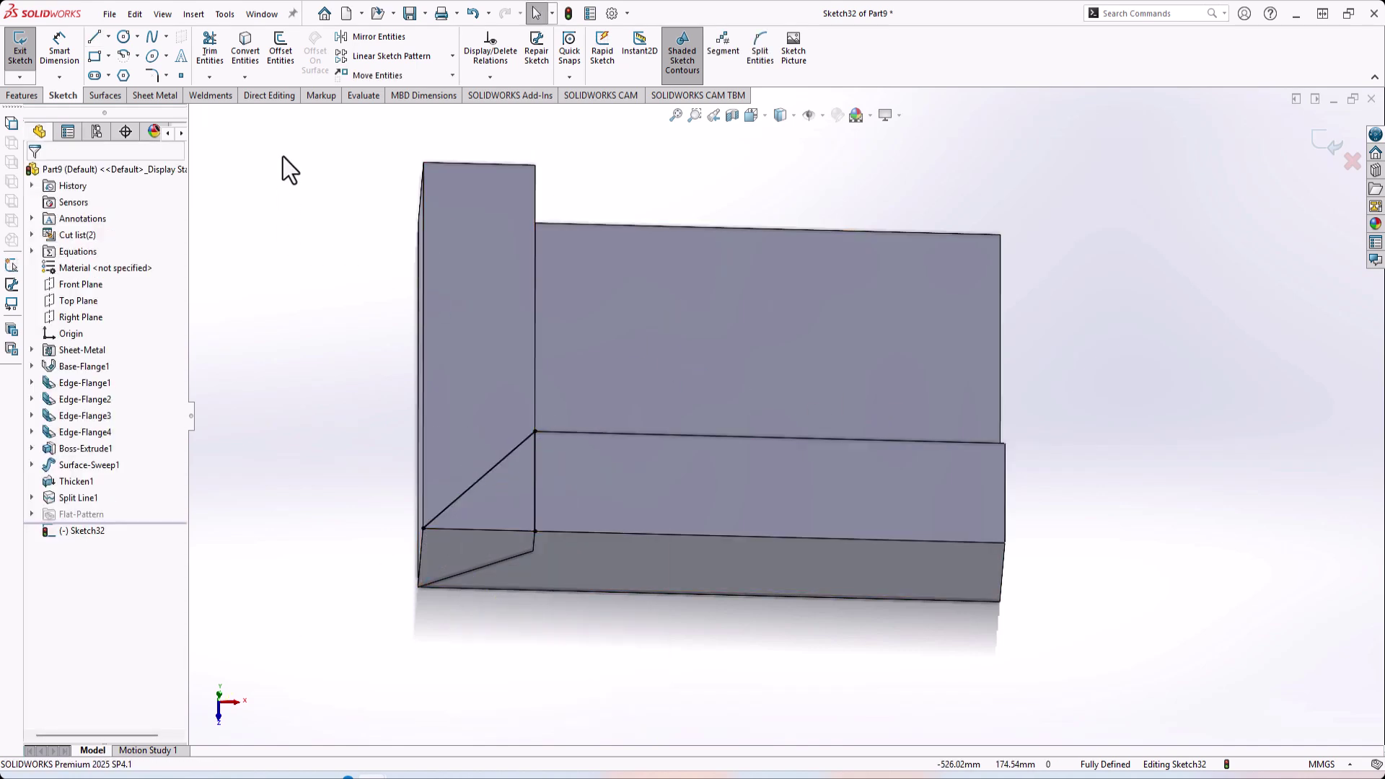
left_click(20, 41)
Step: Split the upper L-shaped face with a projection split line from the mitre sketch and check the resulting faces
left_click(763, 78)
left_click(781, 92)
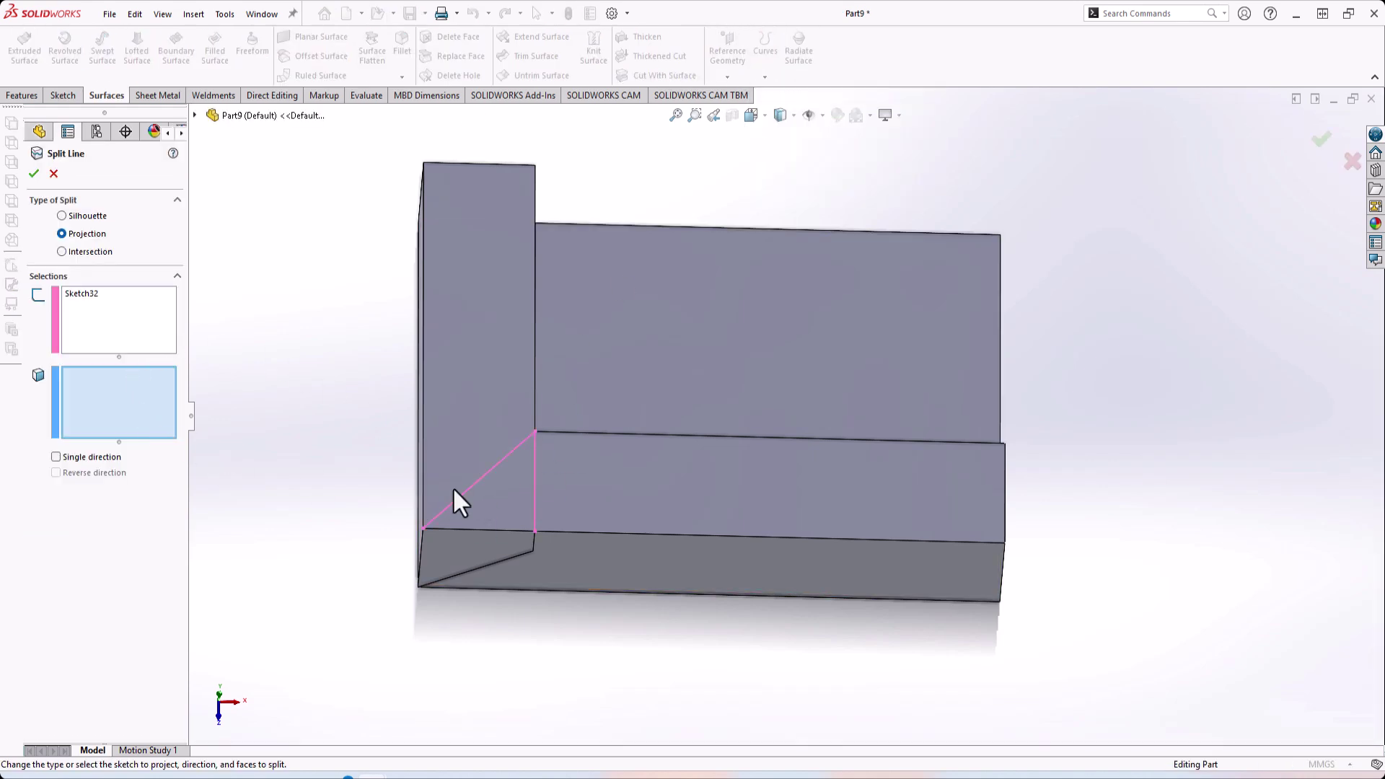
left_click(689, 502)
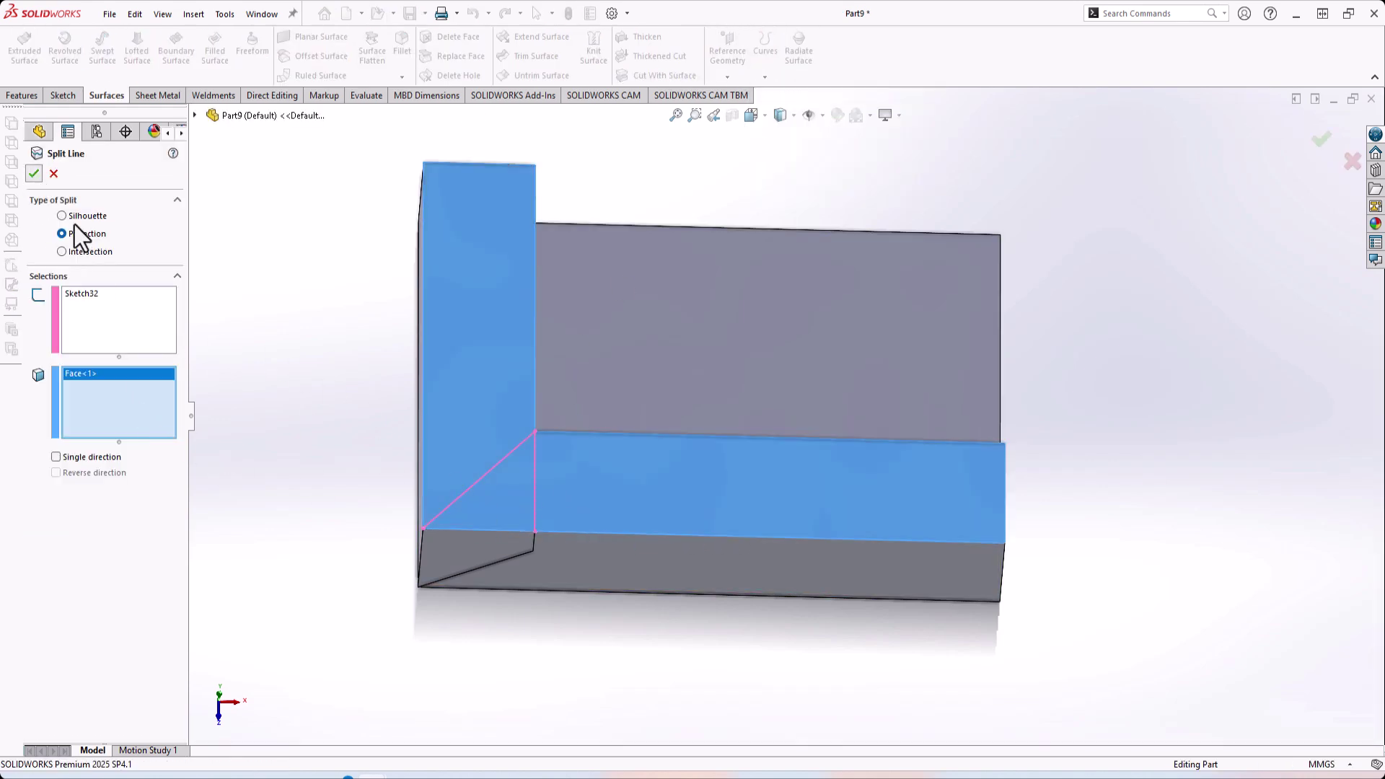
left_click(34, 173)
left_click(582, 477)
left_click(496, 473)
left_click(482, 448)
left_click(482, 548)
middle_click_drag(602, 586, 505, 326)
Step: Start Convert to Sheet Metal with the base plate's large flat face as the fixed face
left_click(152, 95)
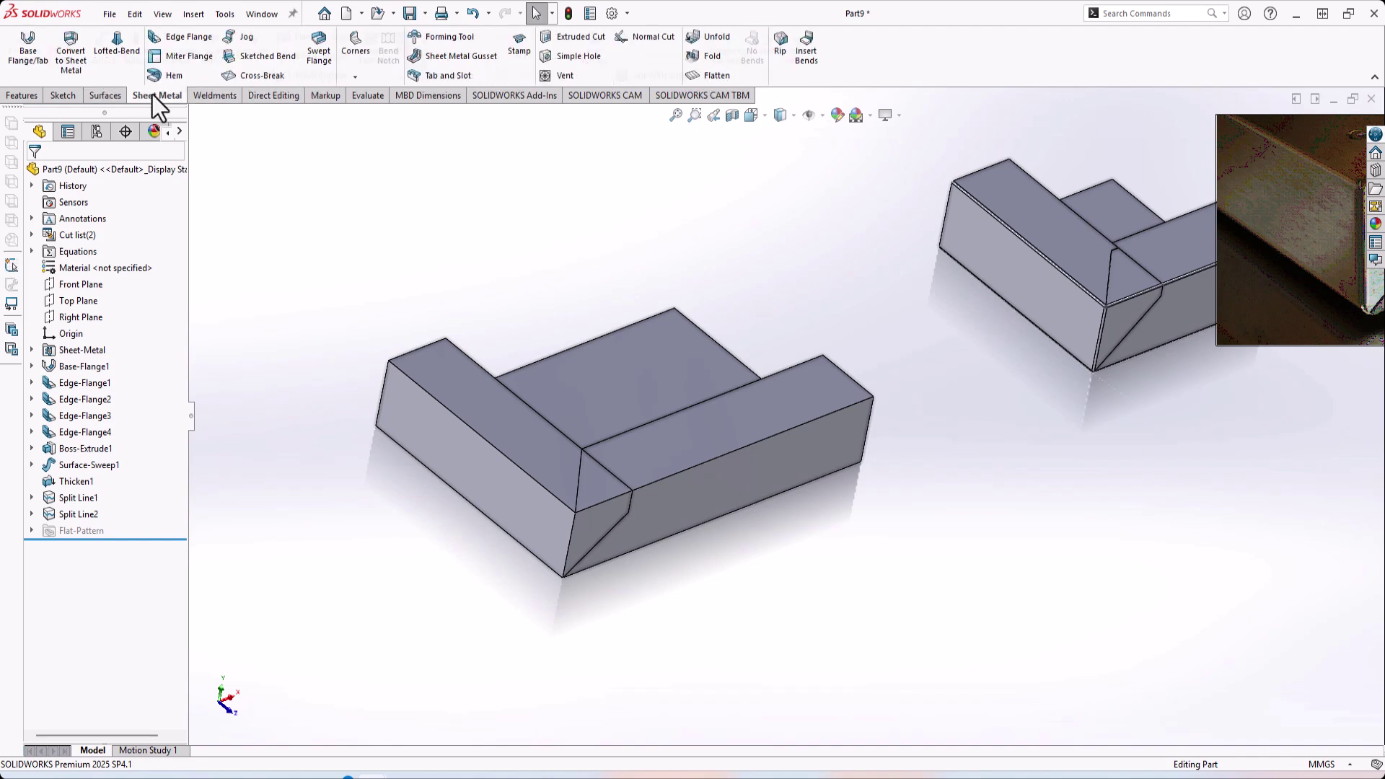
left_click(75, 52)
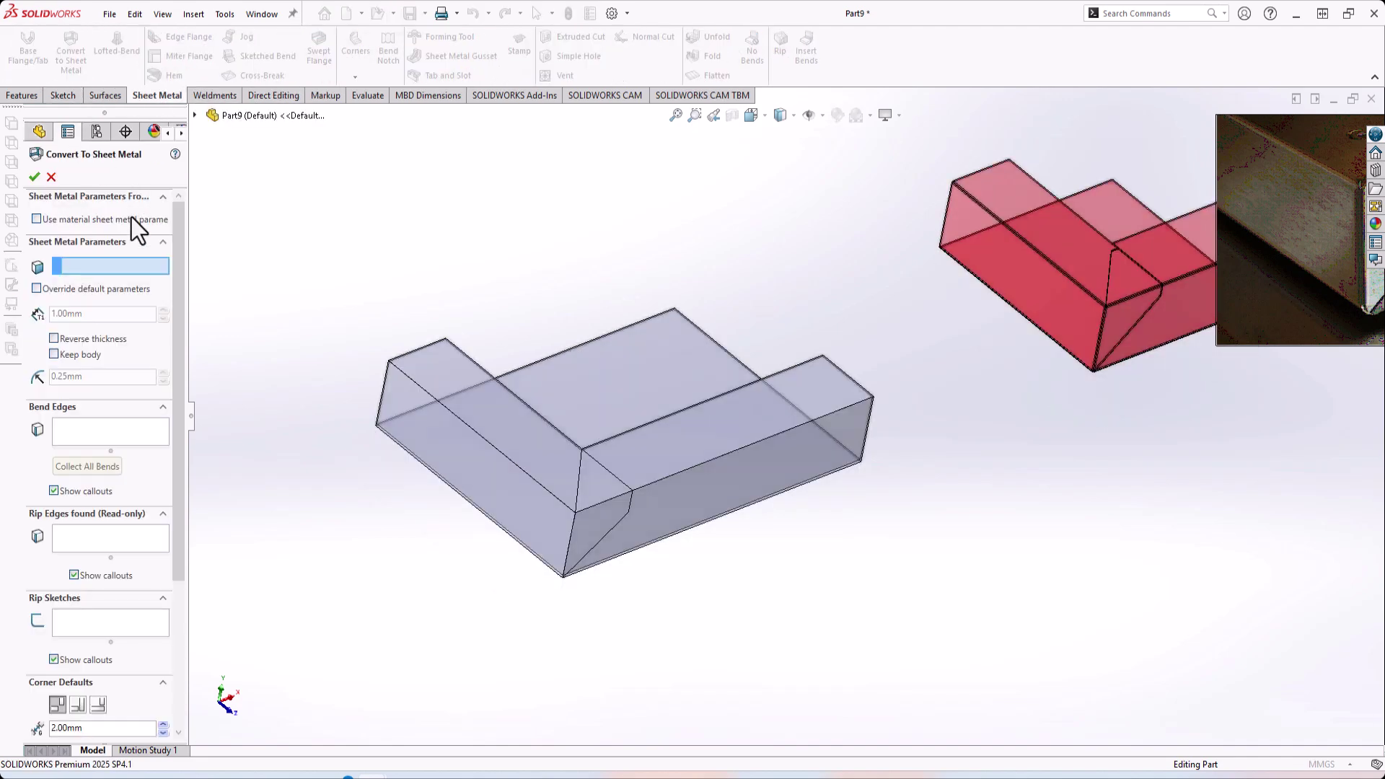
middle_click_drag(485, 356, 683, 483)
left_click(560, 245)
scroll(693, 476, "down", 6)
middle_click_drag(594, 450, 626, 505)
scroll(626, 505, "up", 5)
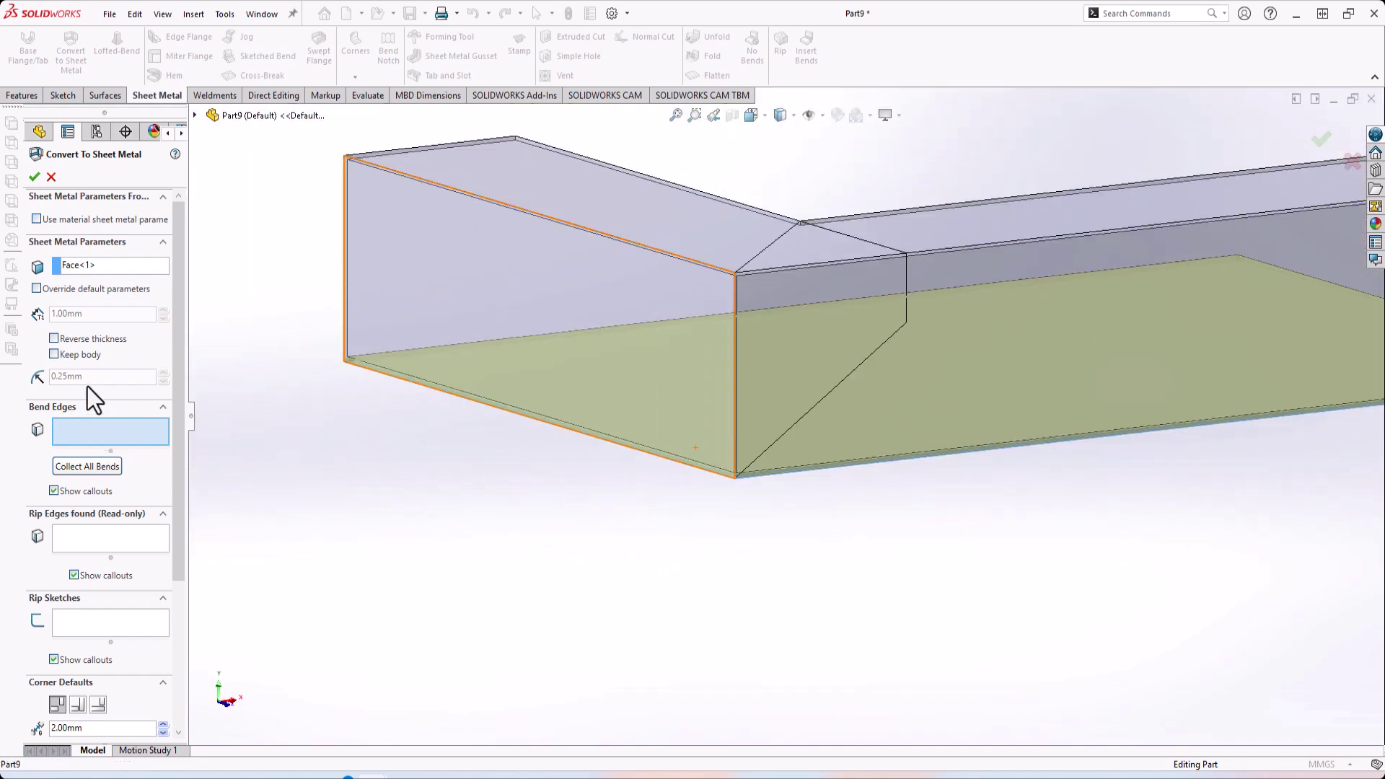
scroll(793, 476, "down", 5)
left_click(729, 440)
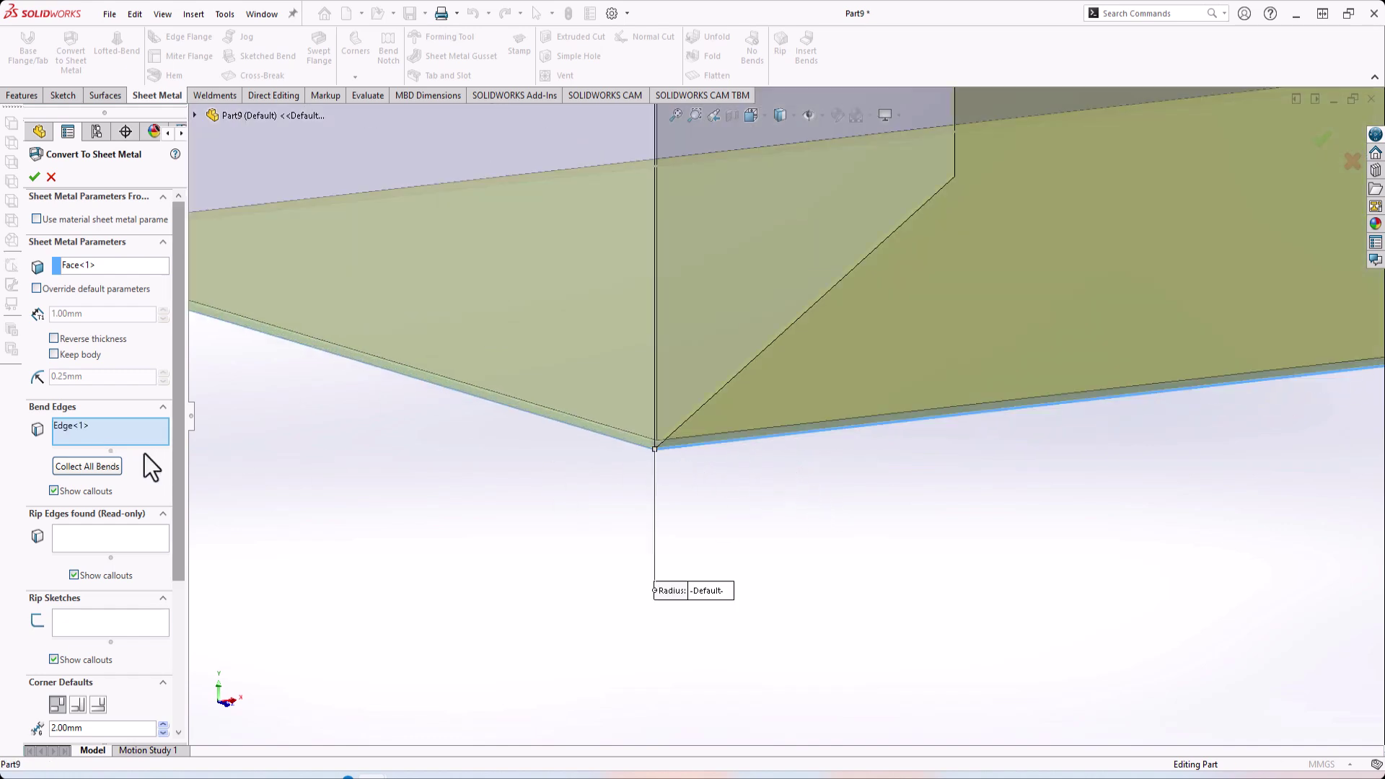
left_click(207, 454)
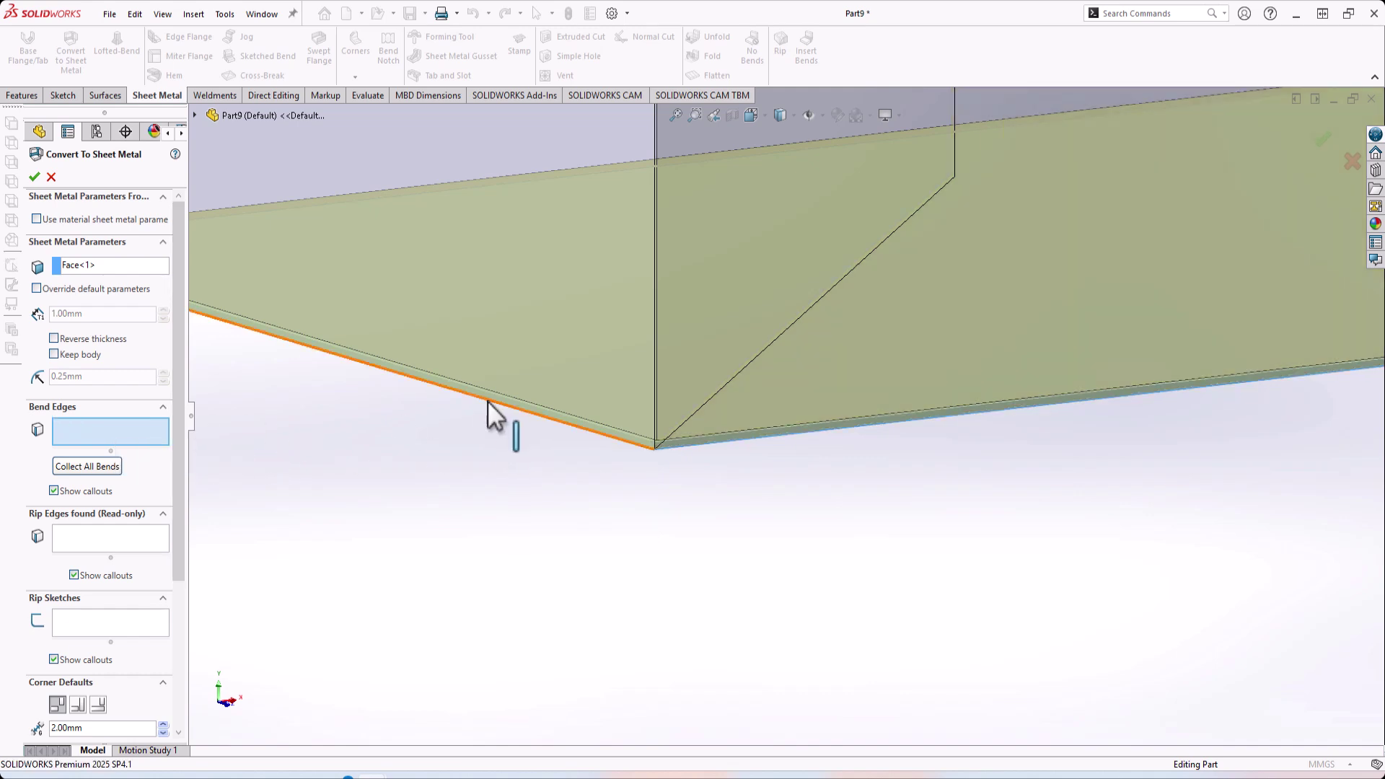
Step: Select the shorter flange's lower outer edge and the vertical corner edge as bend edges, on the fixed face's side
left_click(491, 400)
scroll(561, 461, "up", 4)
scroll(896, 275, "down", 3)
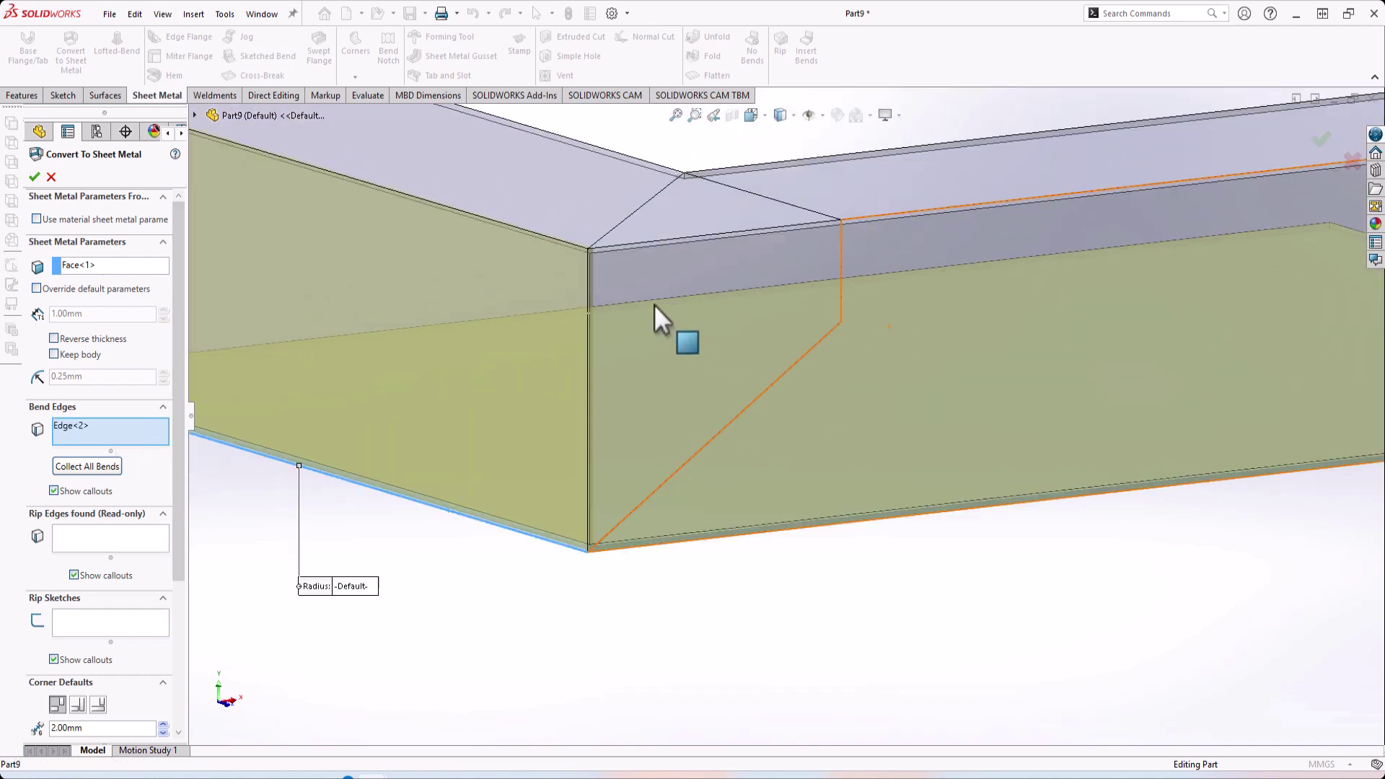
left_click(590, 290)
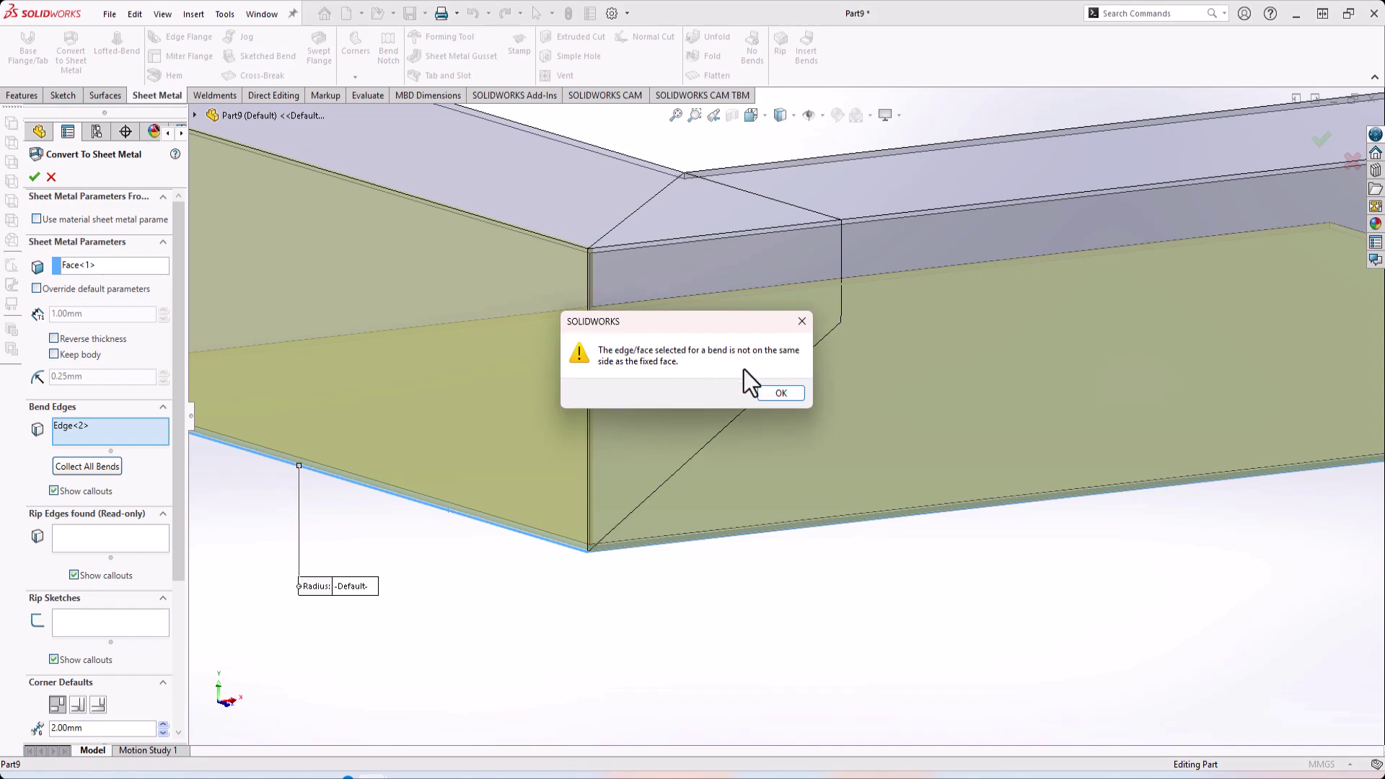
left_click(782, 394)
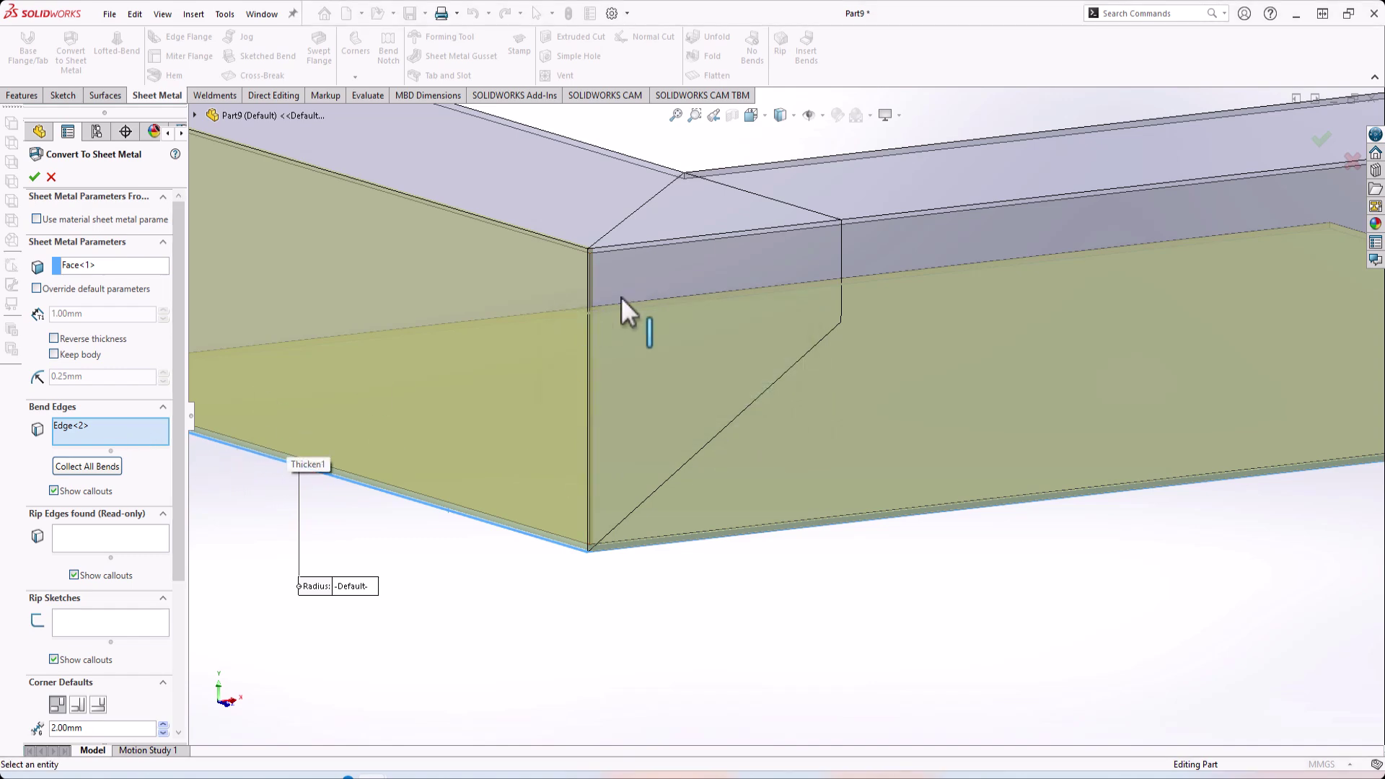
scroll(595, 262, "down", 6)
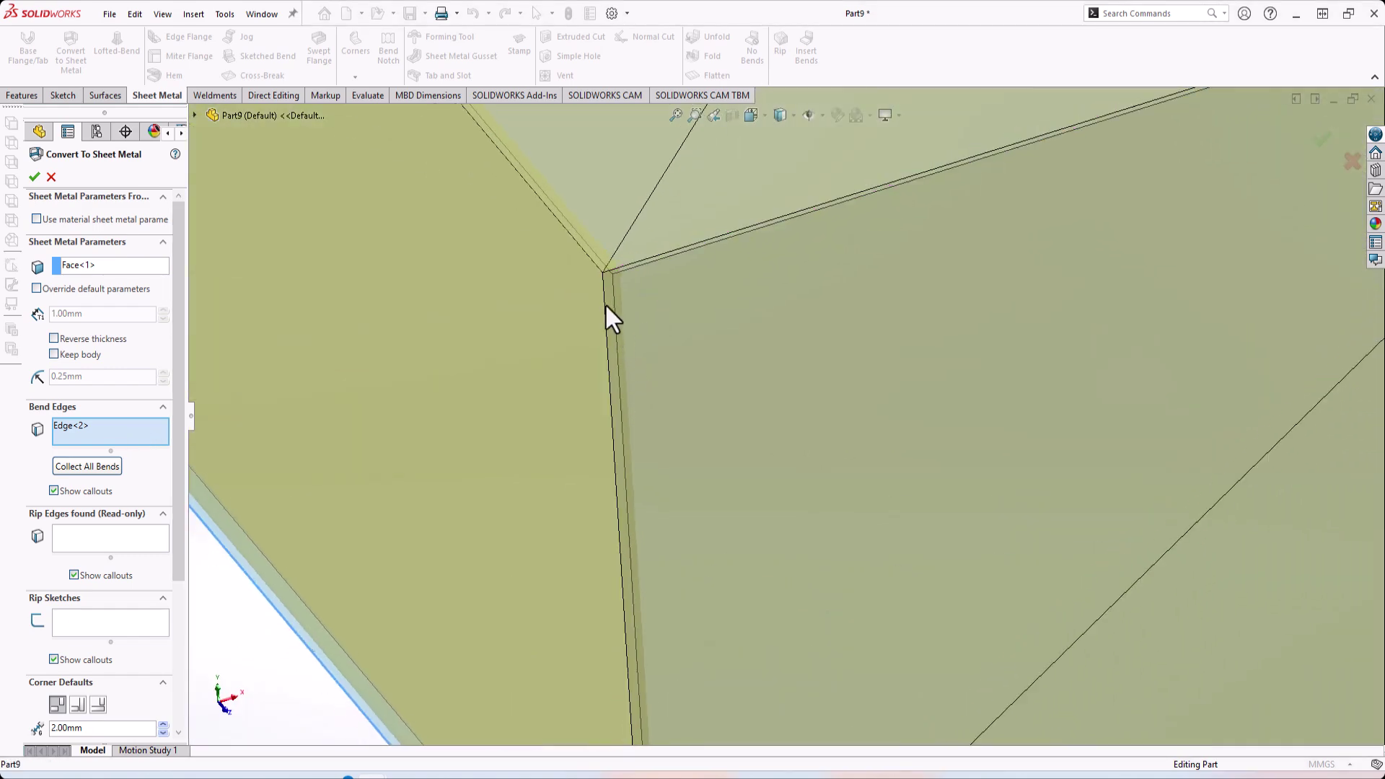
left_click(602, 287)
scroll(609, 303, "up", 5)
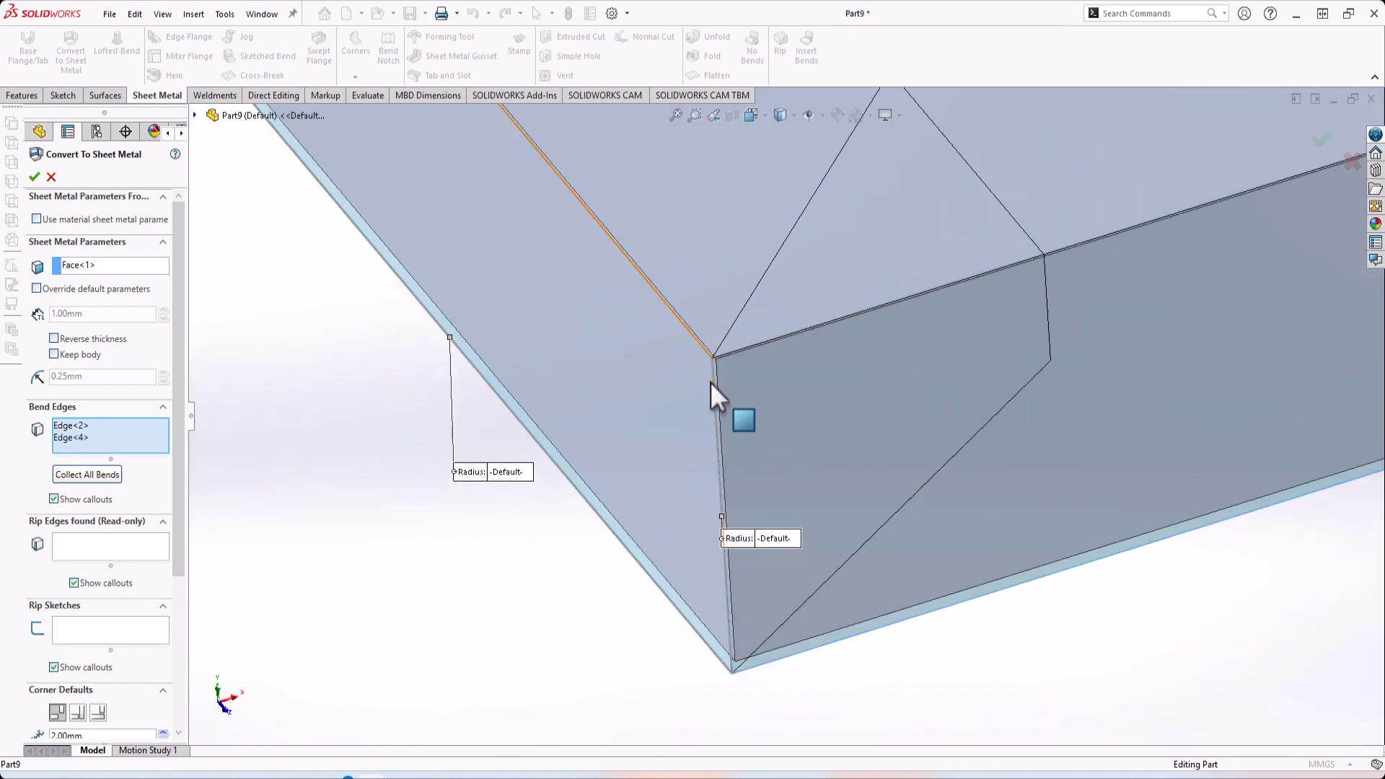
Step: Override the default sheet metal parameters and set the bend radius to 1 mm, leaving the thickness direction unreversed
left_click(76, 339)
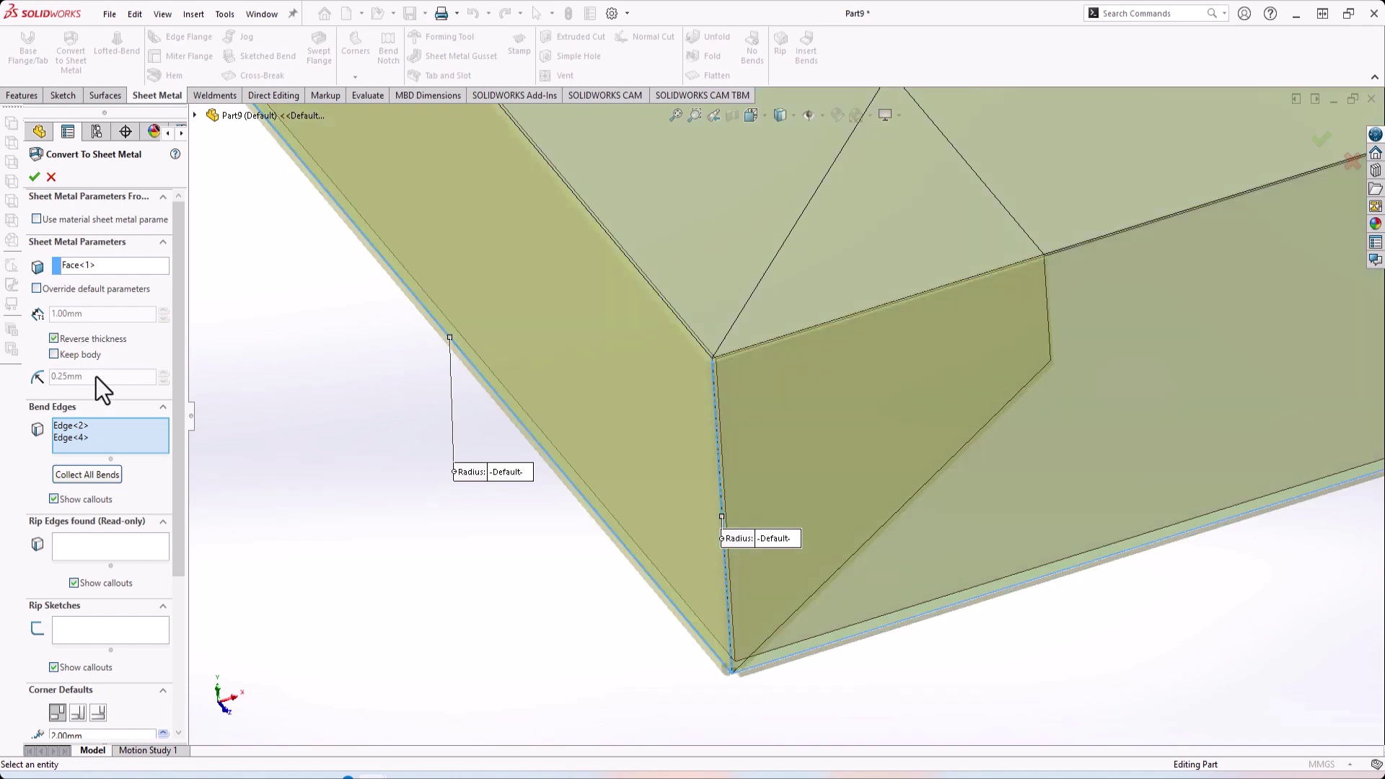
left_click(71, 340)
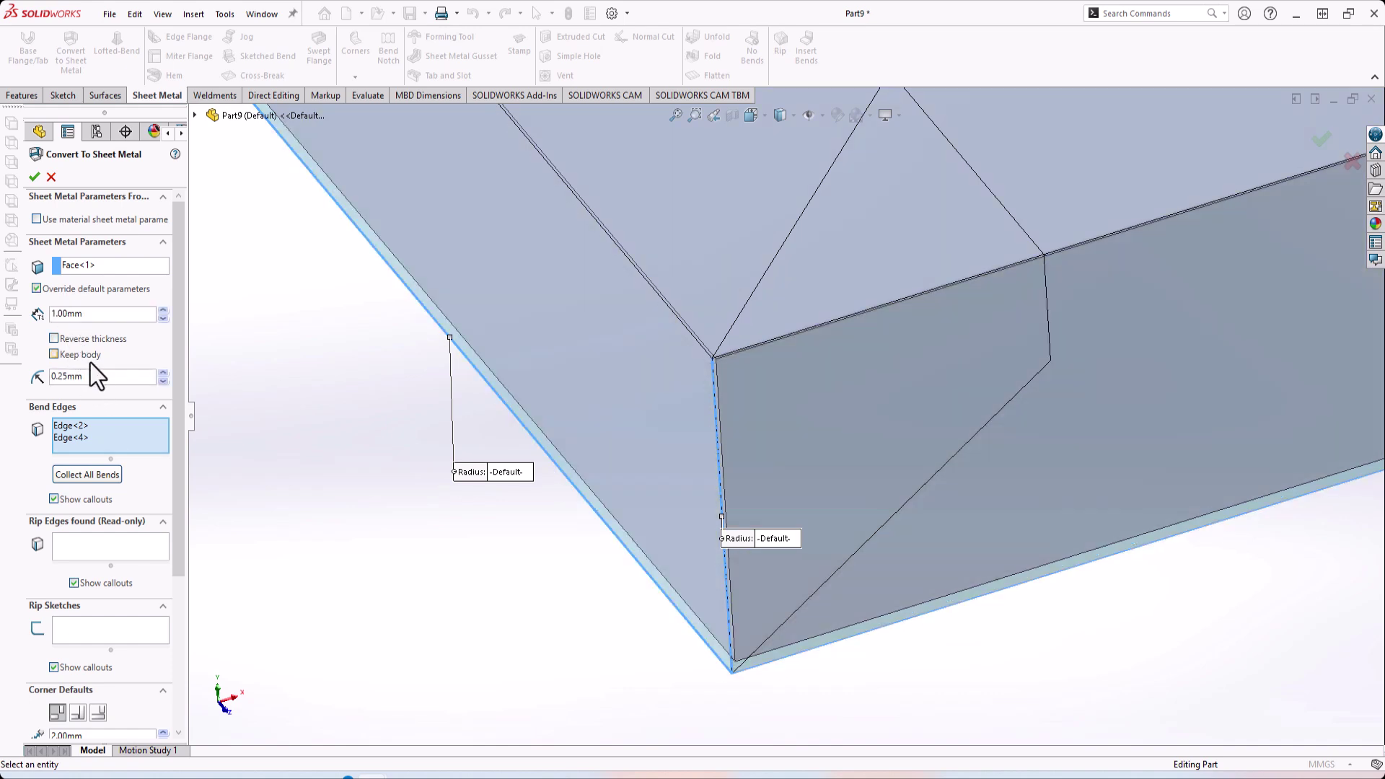
triple_click(52, 375)
type("1")
key("Return")
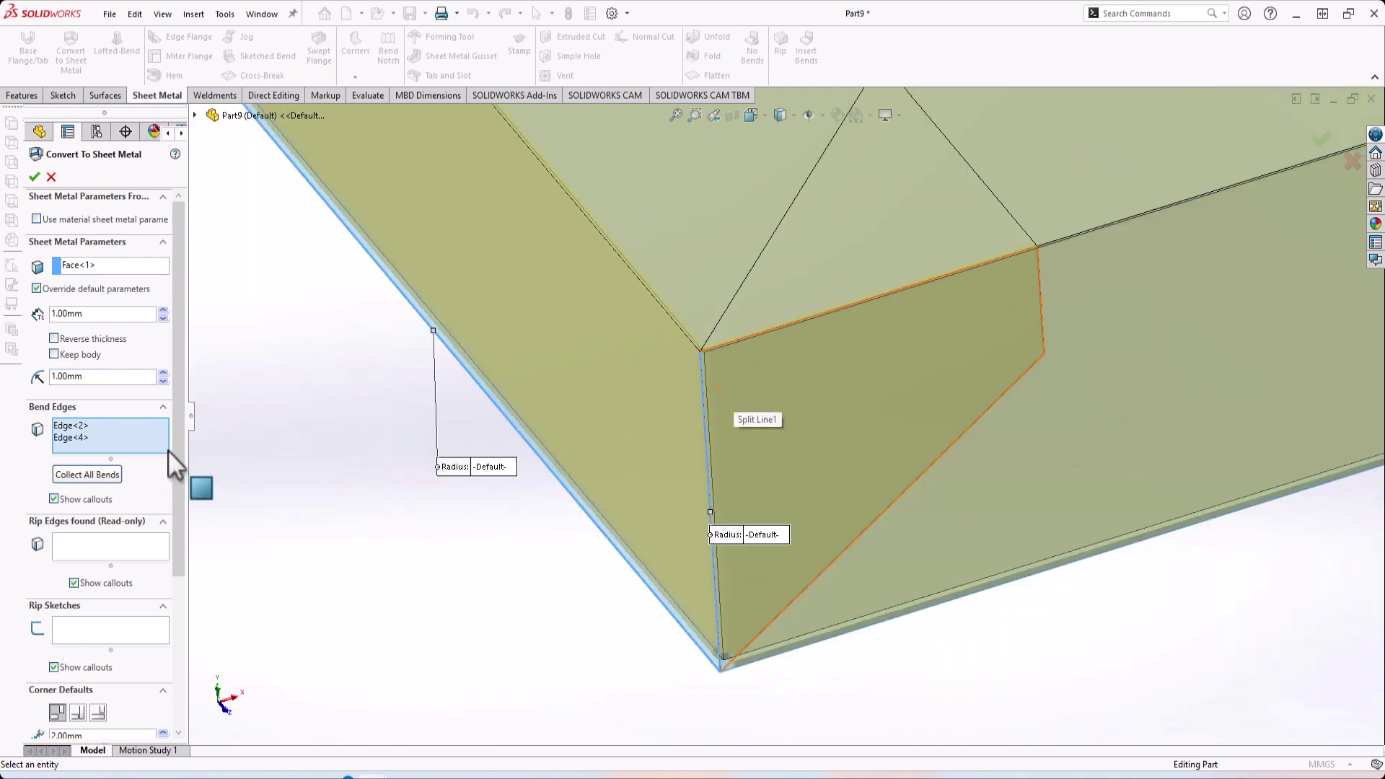
Step: Add the corner tab's short upper edge as a bend edge and try to add the long flange's lower edge
middle_click_drag(898, 358, 859, 318)
scroll(861, 325, "up", 3)
scroll(886, 309, "down", 2)
left_click(883, 352)
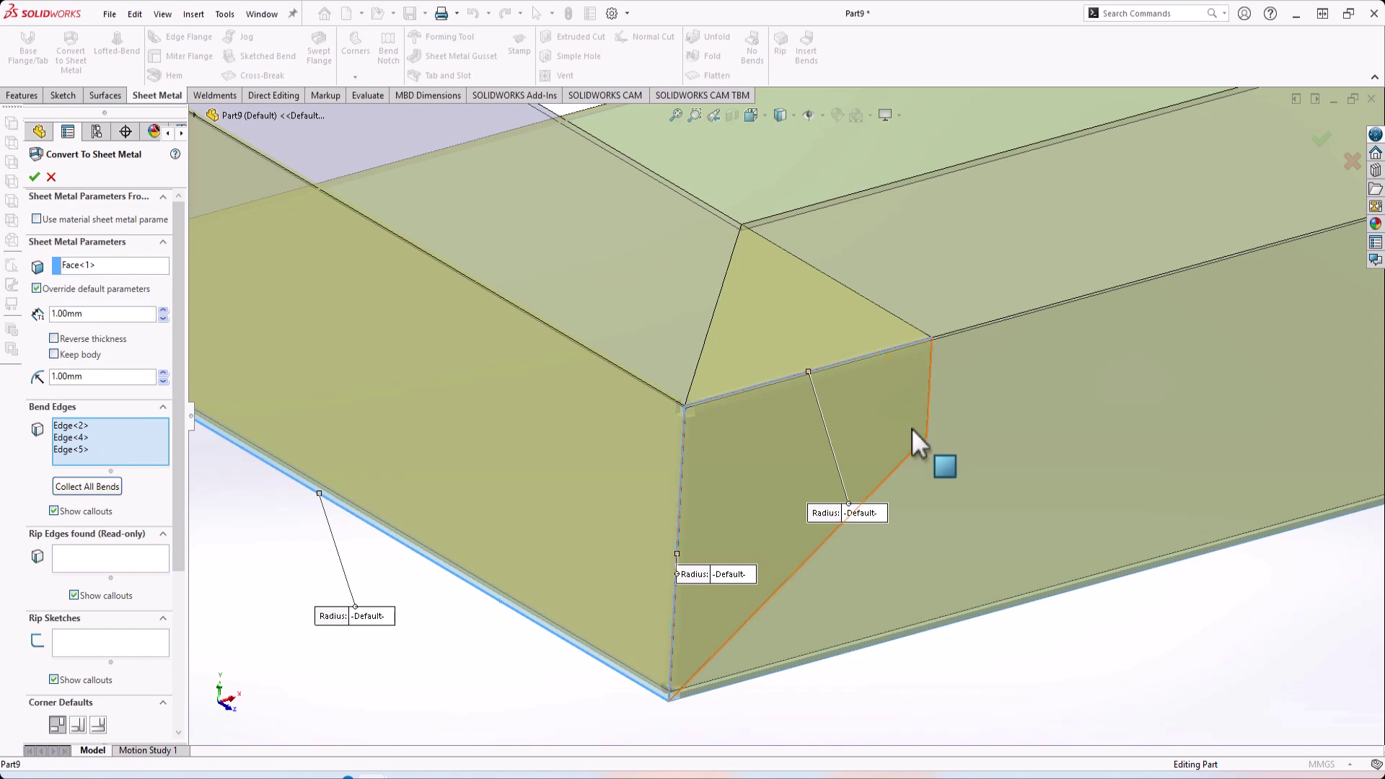
scroll(894, 455, "up", 2)
scroll(841, 582, "down", 2)
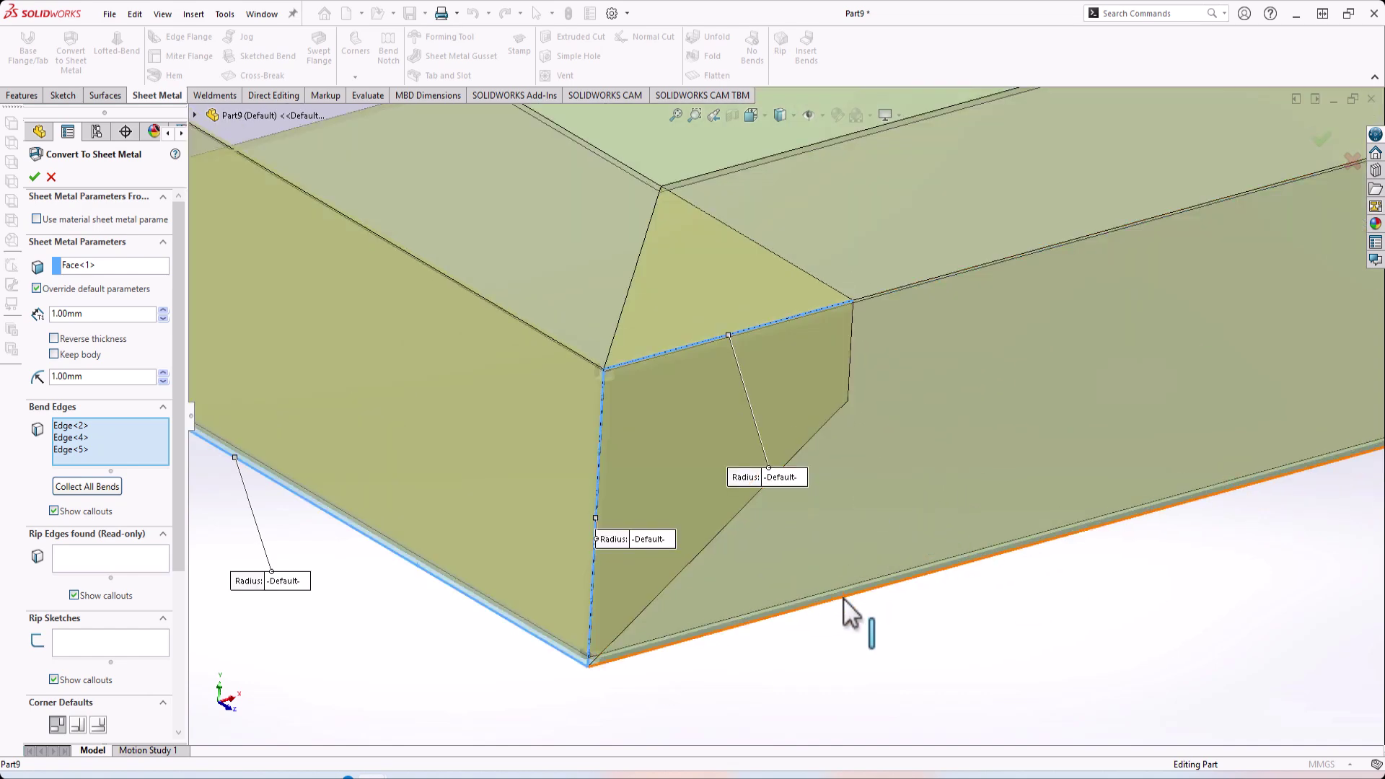
left_click(842, 586)
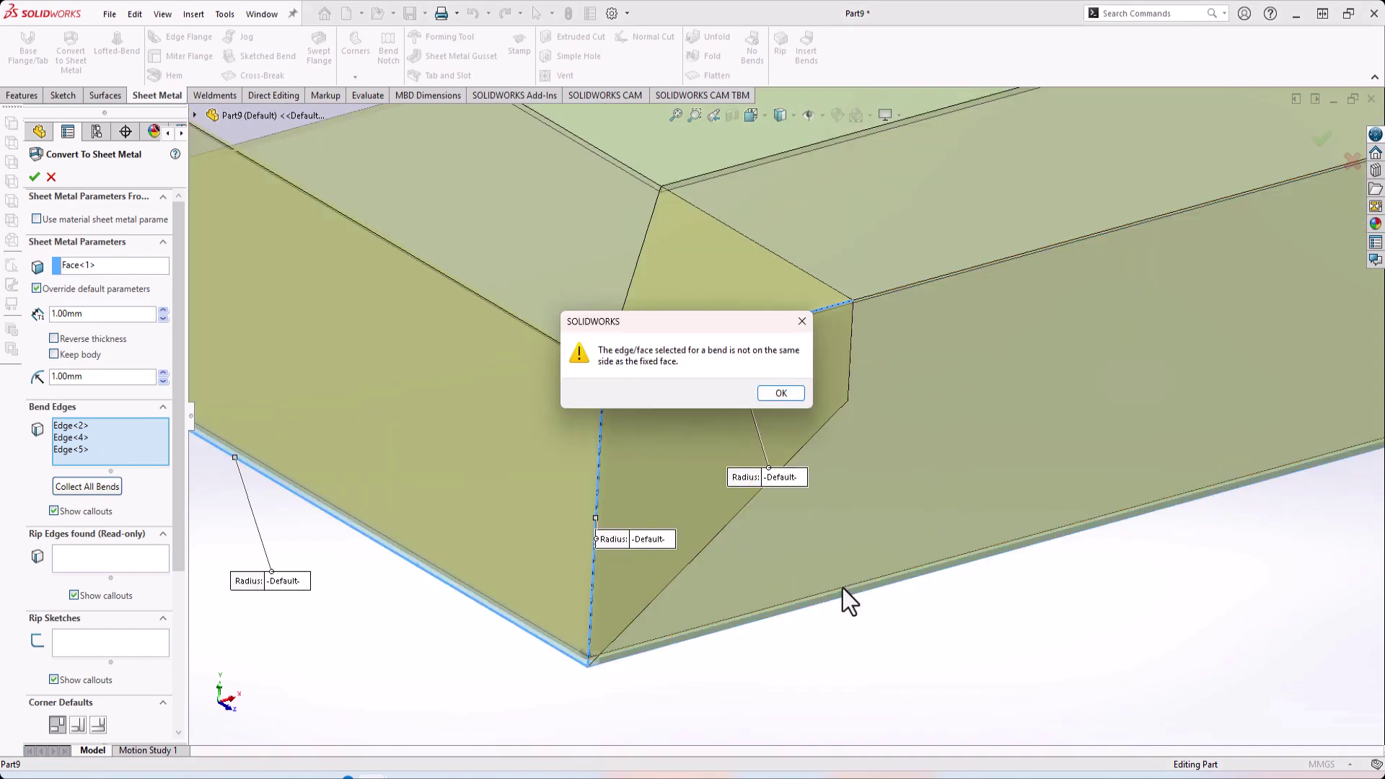
left_click(780, 393)
middle_click_drag(772, 677, 741, 685)
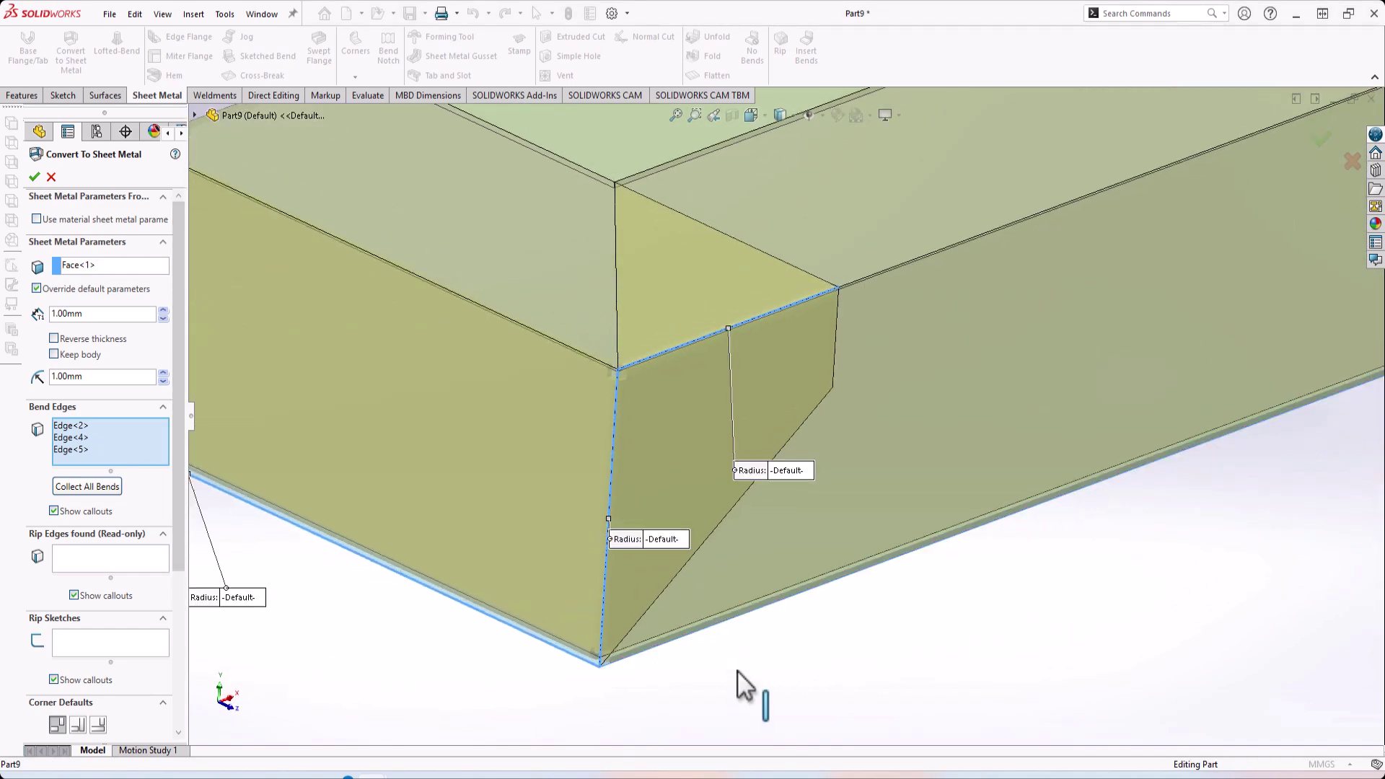
Step: Add the long flange's lower and upper edges and the shorter flange's upper edge as bends, and complete the conversion
left_click(724, 624)
middle_click_drag(858, 469, 404, 310)
left_click(864, 281)
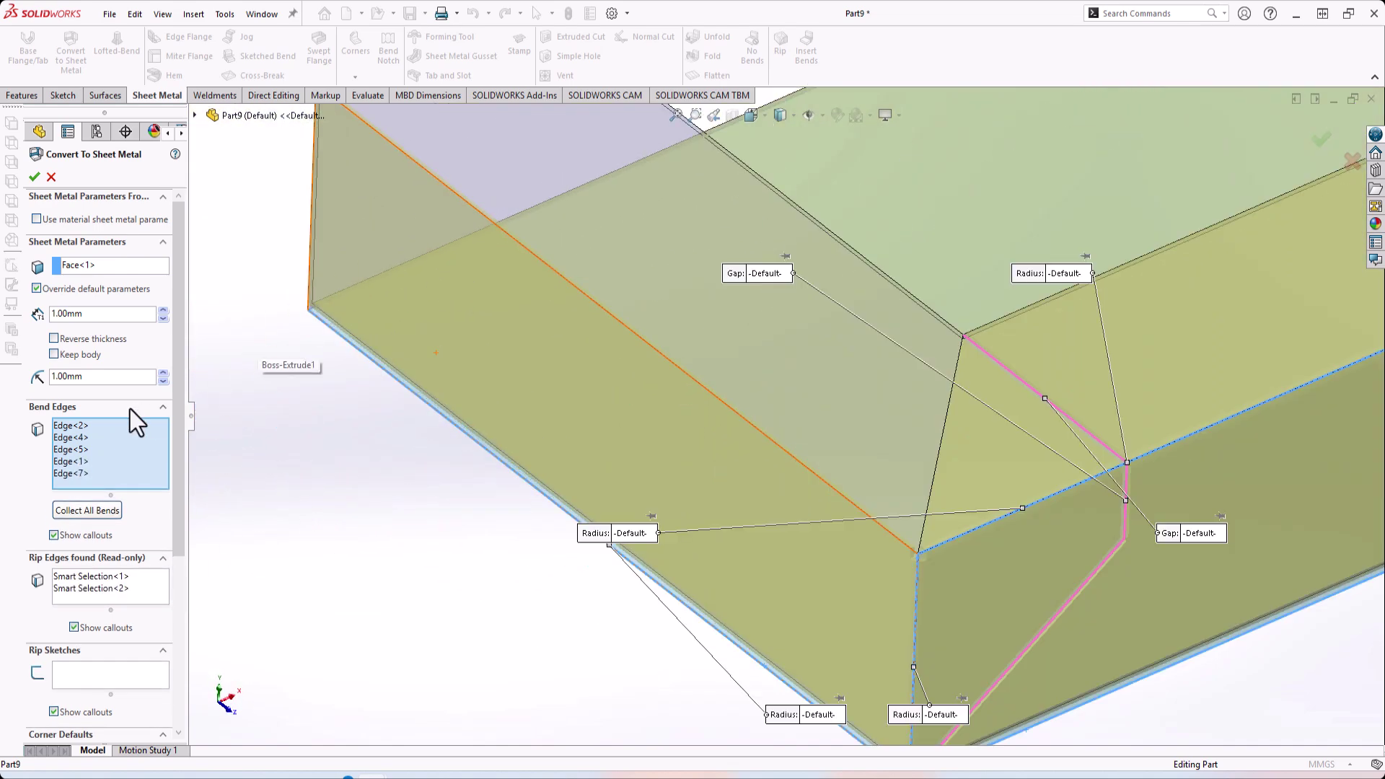
left_click(613, 314)
middle_click_drag(613, 314, 288, 285)
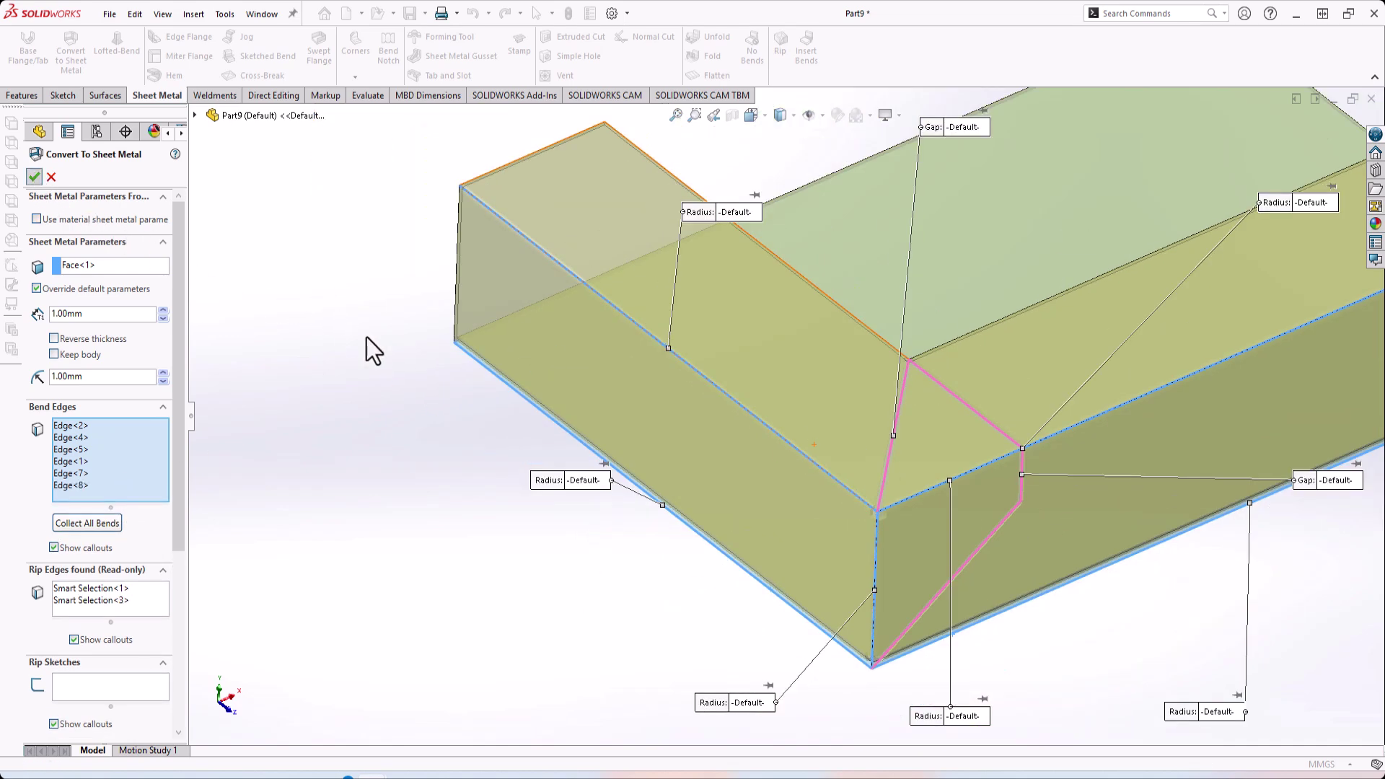
key("Return")
scroll(1064, 474, "down", 5)
middle_click_drag(1065, 473, 980, 398)
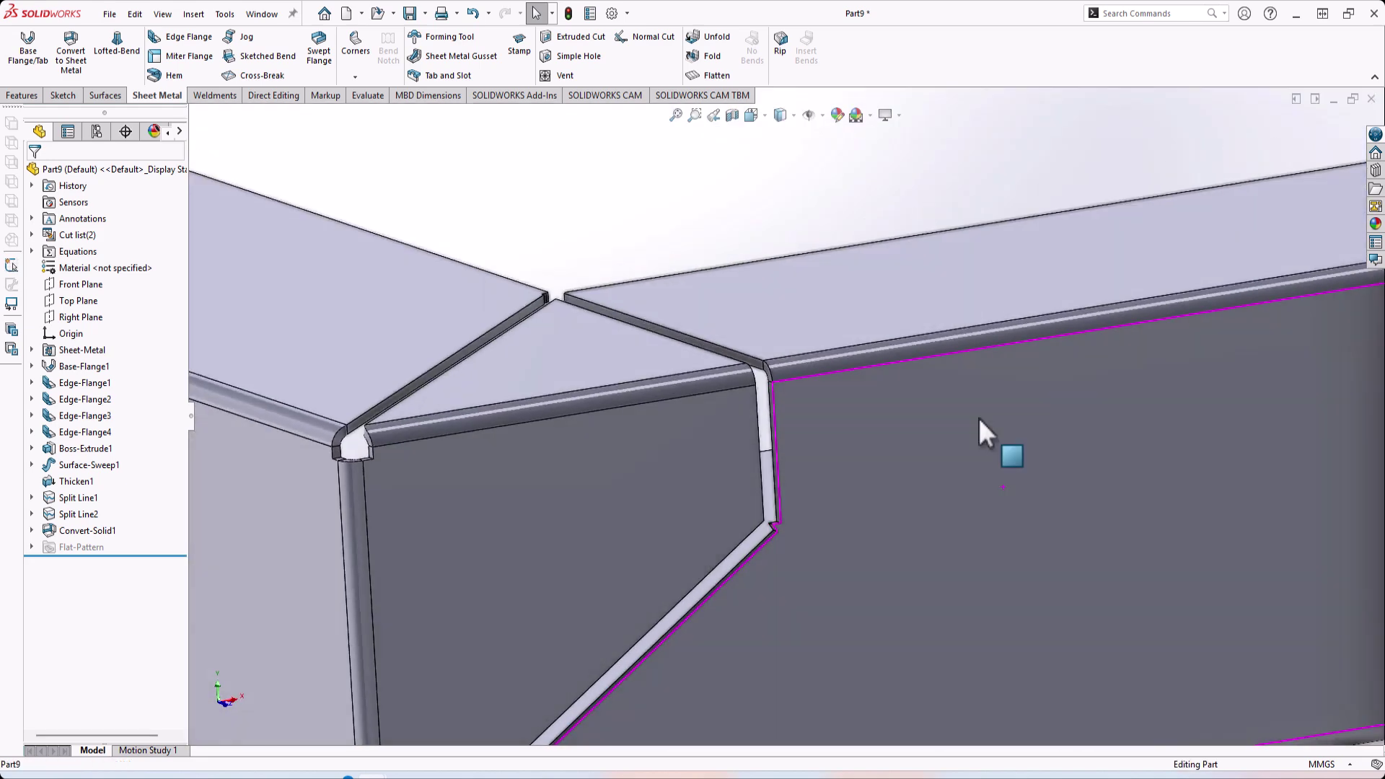
Step: Move the reference pictures aside so they are clear of the two sheet metal models
scroll(830, 497, "up", 10)
scroll(832, 426, "down", 5)
scroll(780, 421, "up", 5)
scroll(1038, 573, "down", 3)
left_click_drag(999, 541, 1102, 554)
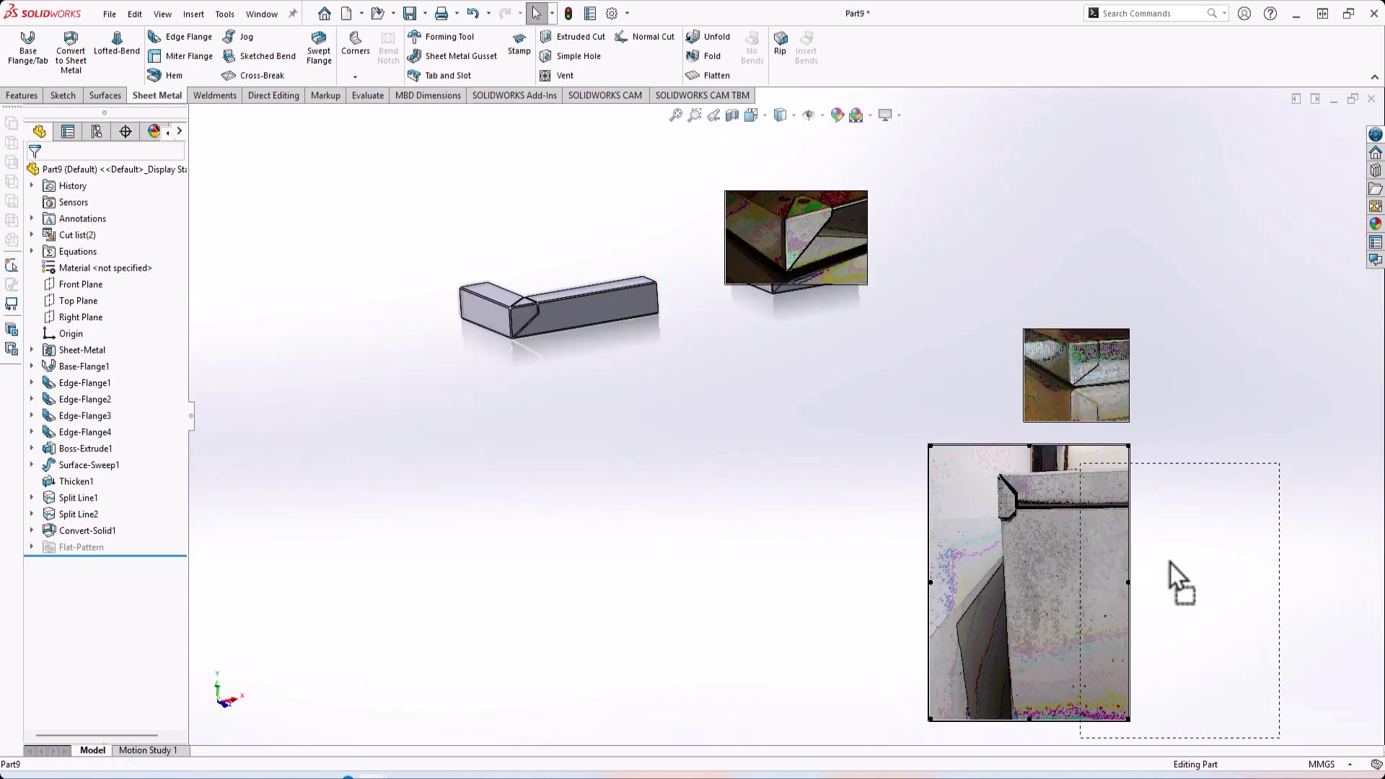
scroll(729, 281, "down", 5)
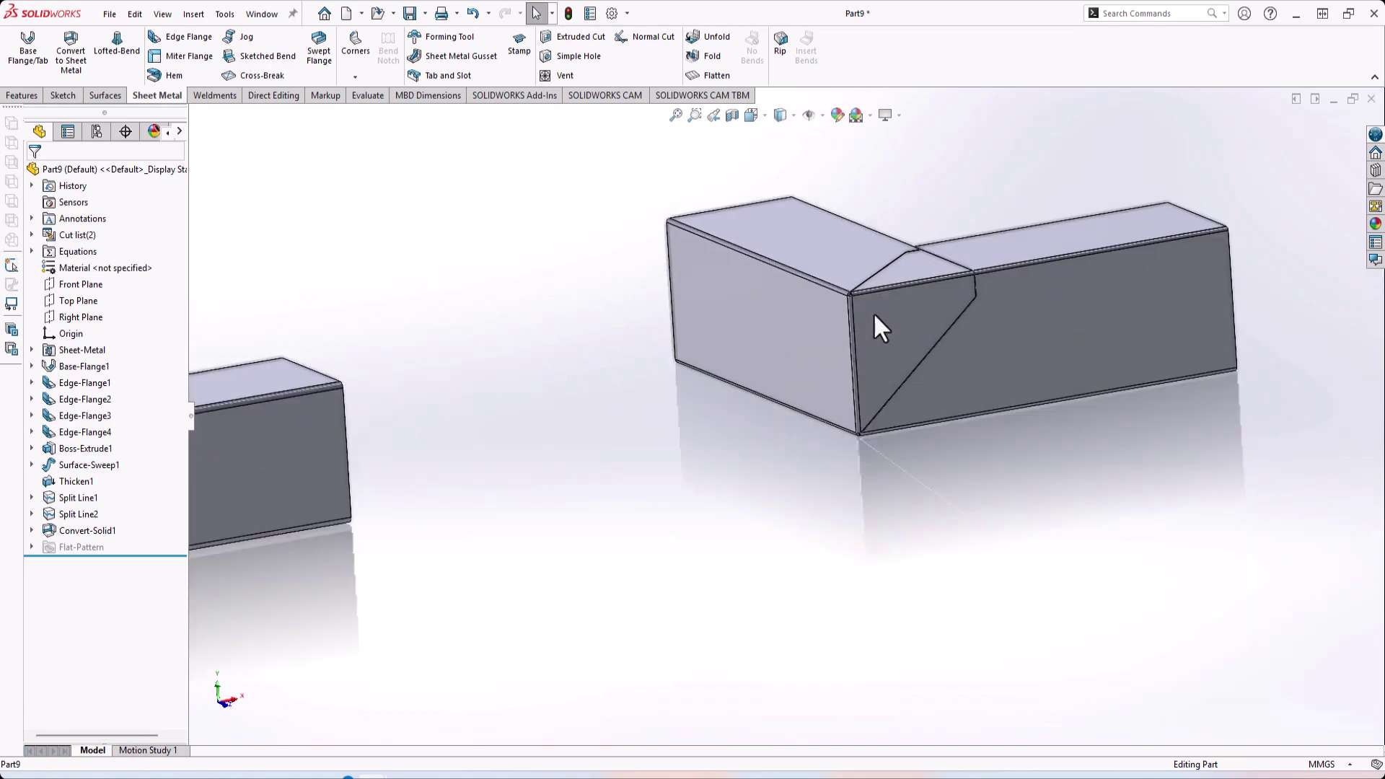
scroll(874, 307, "down", 3)
middle_click_drag(896, 340, 828, 328)
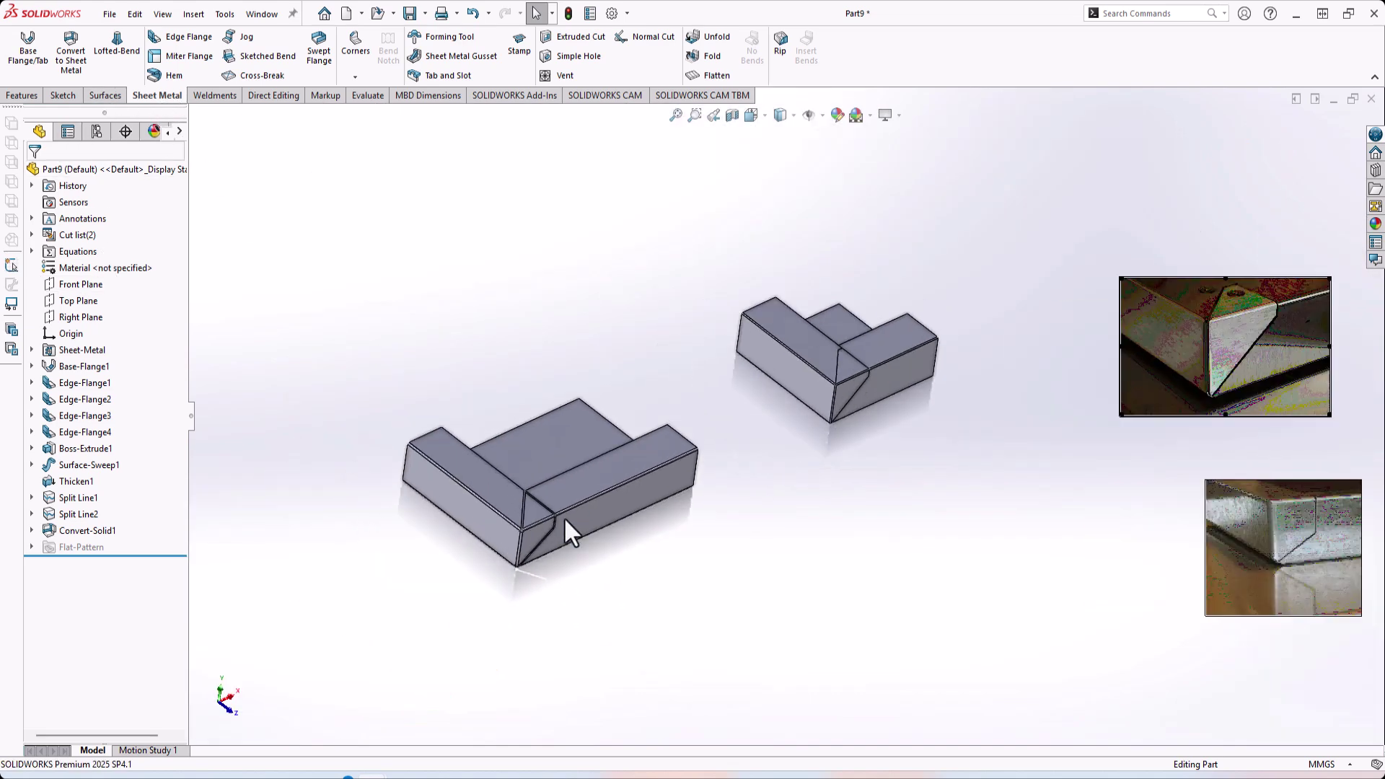
Step: Examine the rip gaps and bends around the converted body's closed corner
scroll(564, 516, "down", 8)
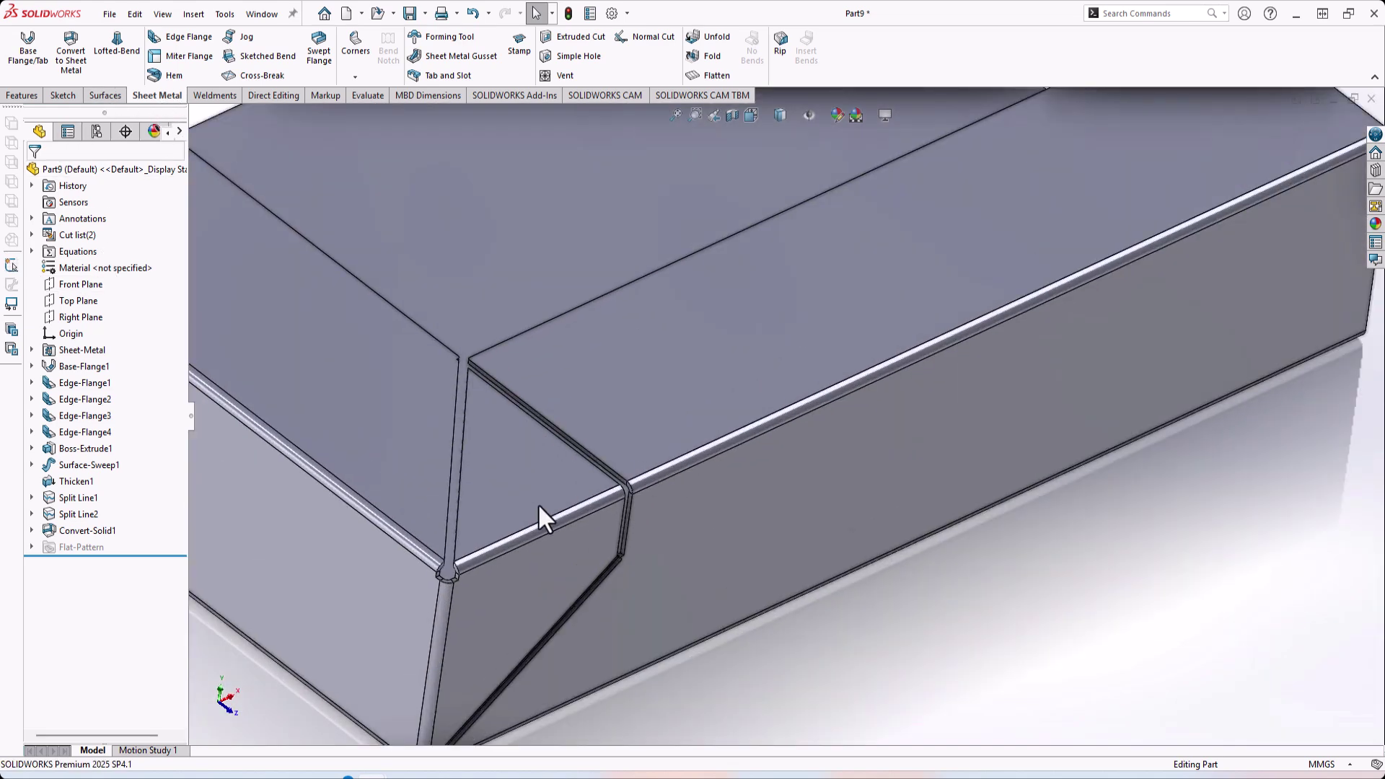
scroll(549, 499, "up", 6)
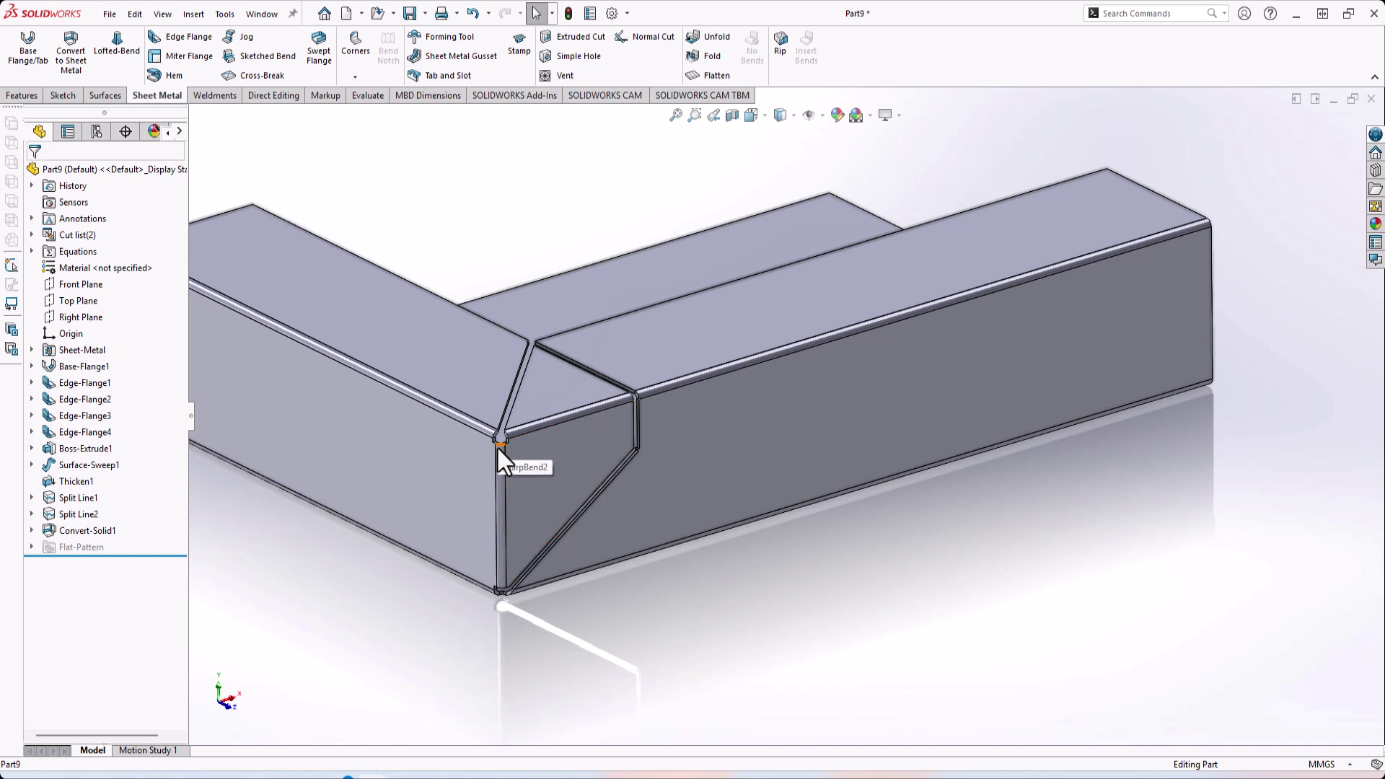
scroll(525, 396, "down", 3)
middle_click_drag(774, 420, 826, 467)
scroll(826, 467, "up", 2)
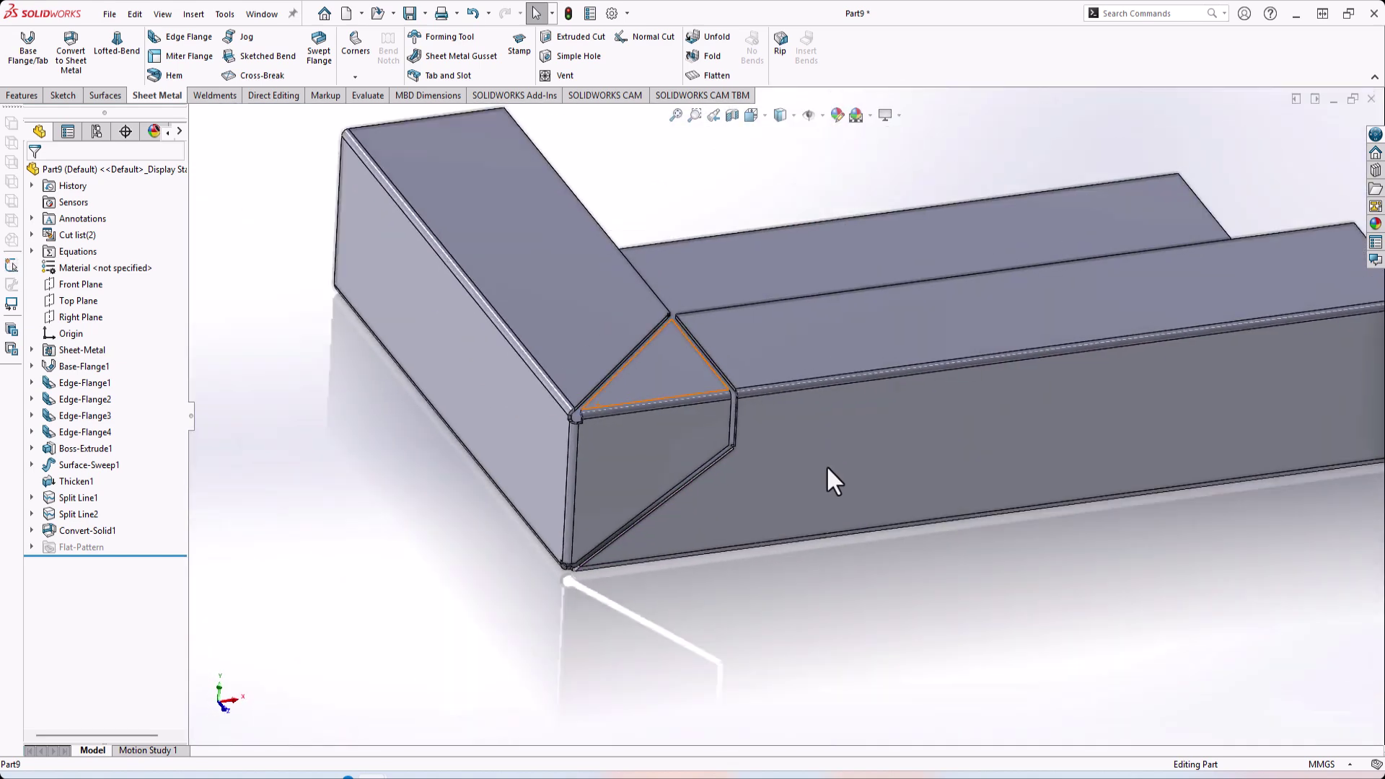
Step: Flatten the converted body to view its flat pattern, and return it to the folded state
scroll(826, 465, "up", 5)
left_click(765, 332)
right_click(766, 332)
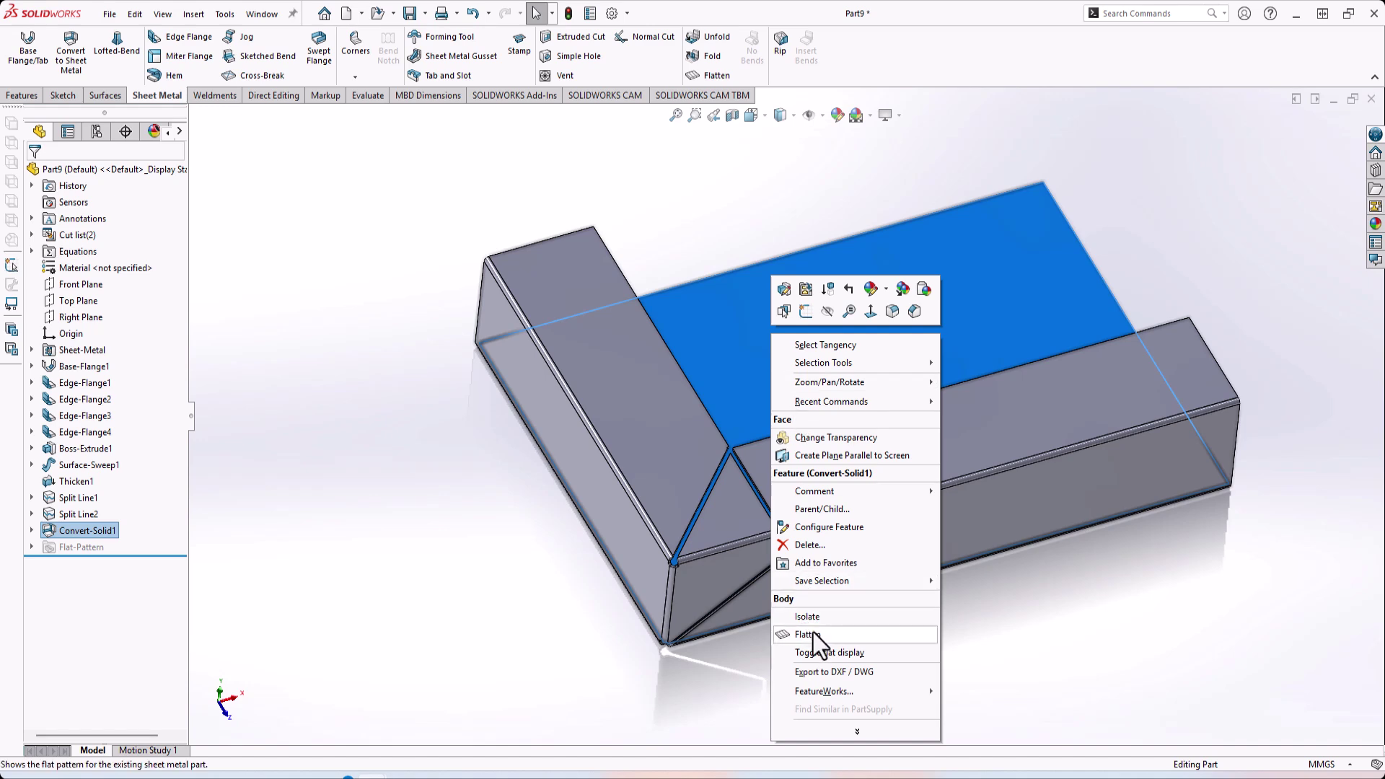
left_click(806, 634)
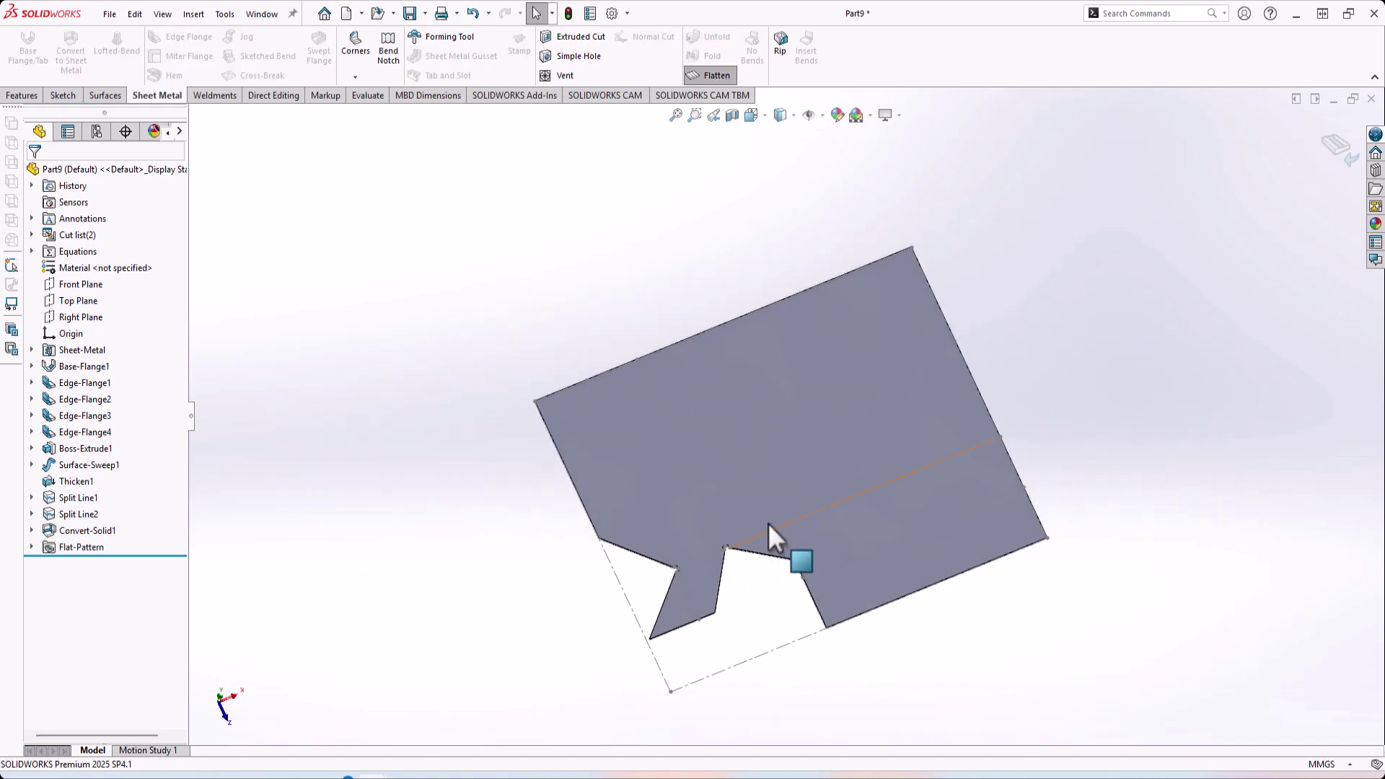
scroll(737, 528, "up", 3)
left_click(1338, 147)
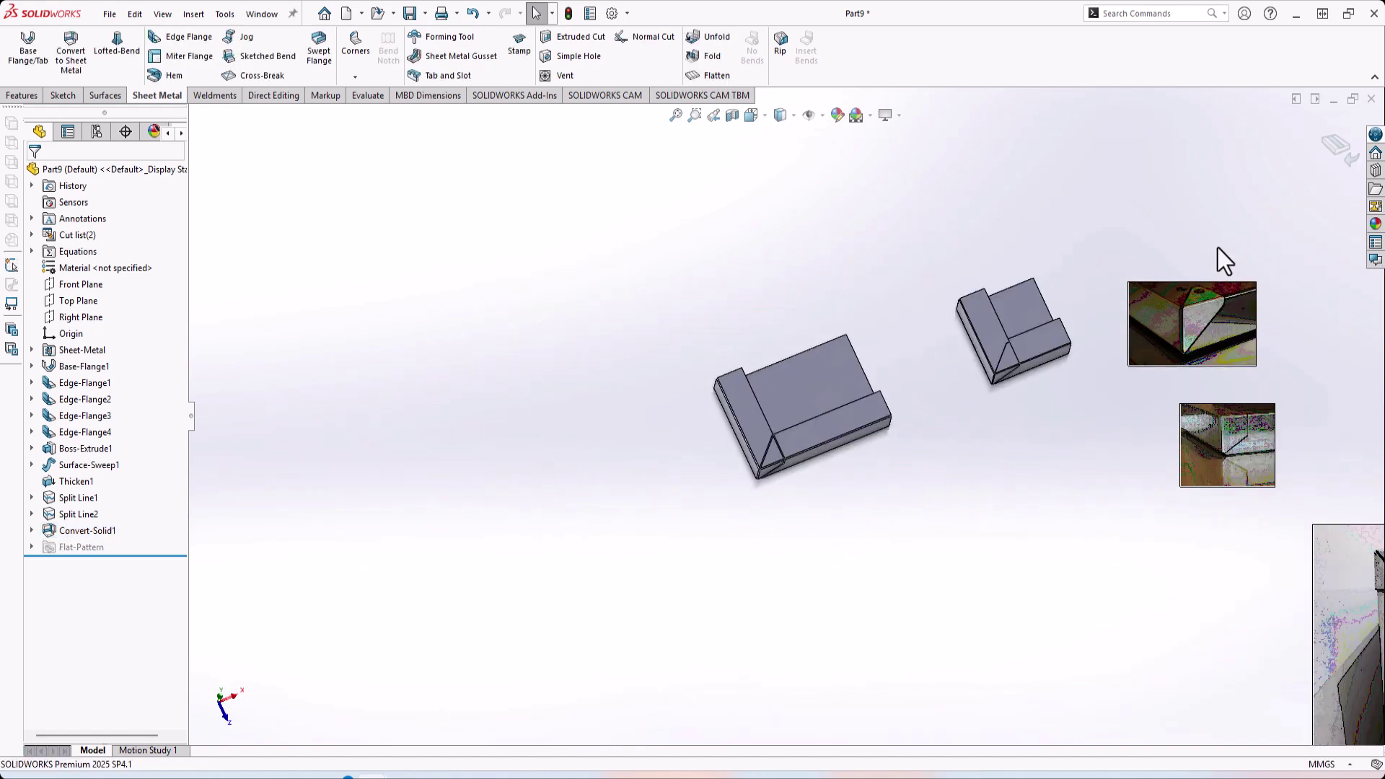
Step: Flatten the smaller base-flange body to view its flat pattern, refold it, and compare both closed corners
scroll(1032, 386, "down", 3)
right_click(920, 275)
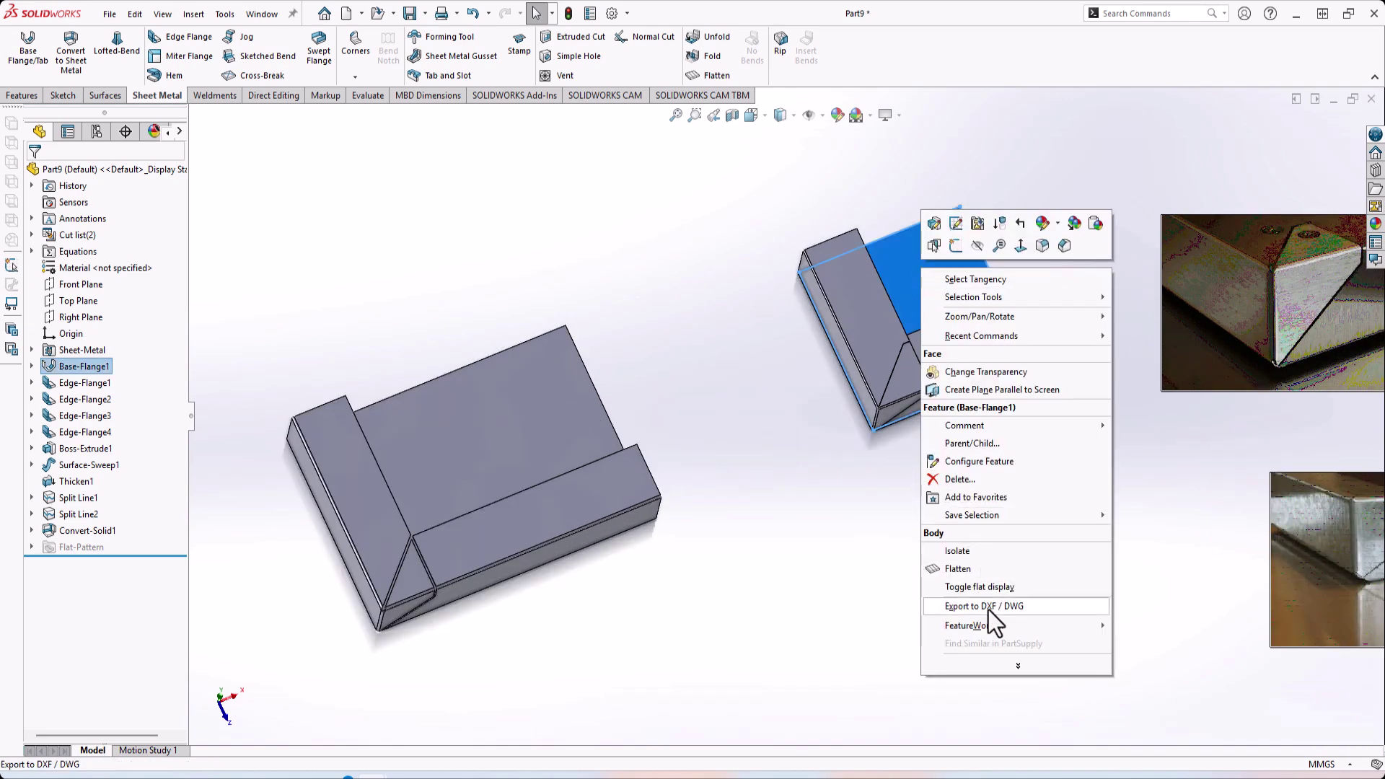
left_click(971, 574)
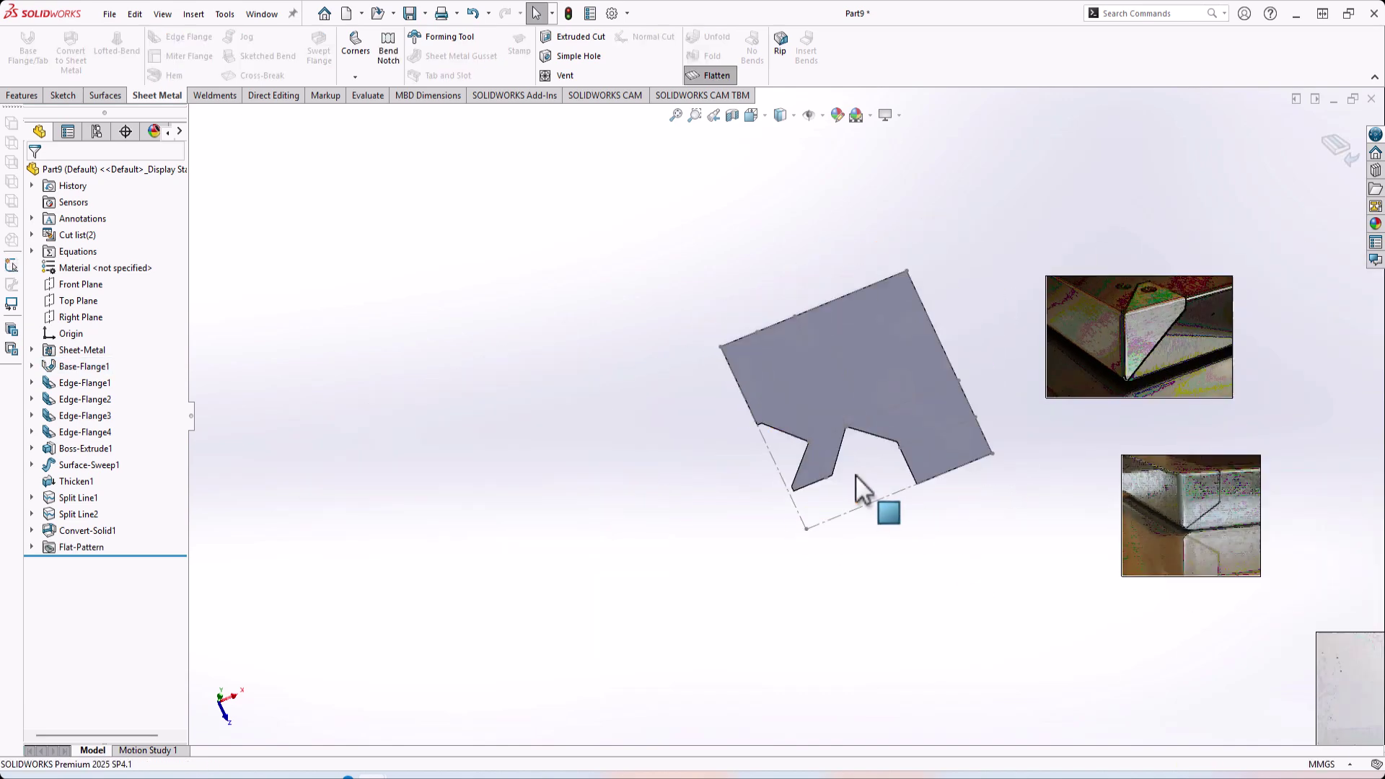
scroll(802, 457, "down", 6)
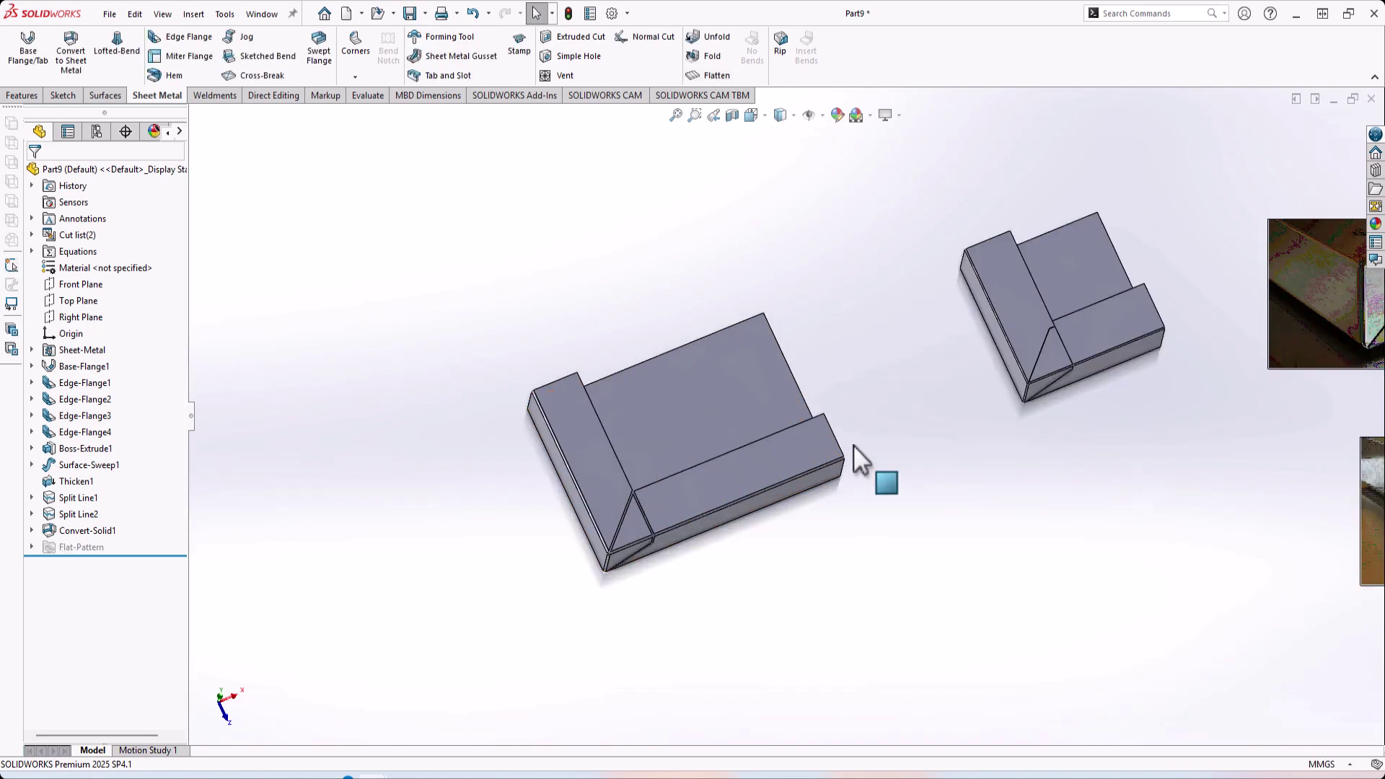
middle_click_drag(999, 522, 973, 386)
scroll(793, 426, "up", 4)
scroll(830, 447, "down", 3)
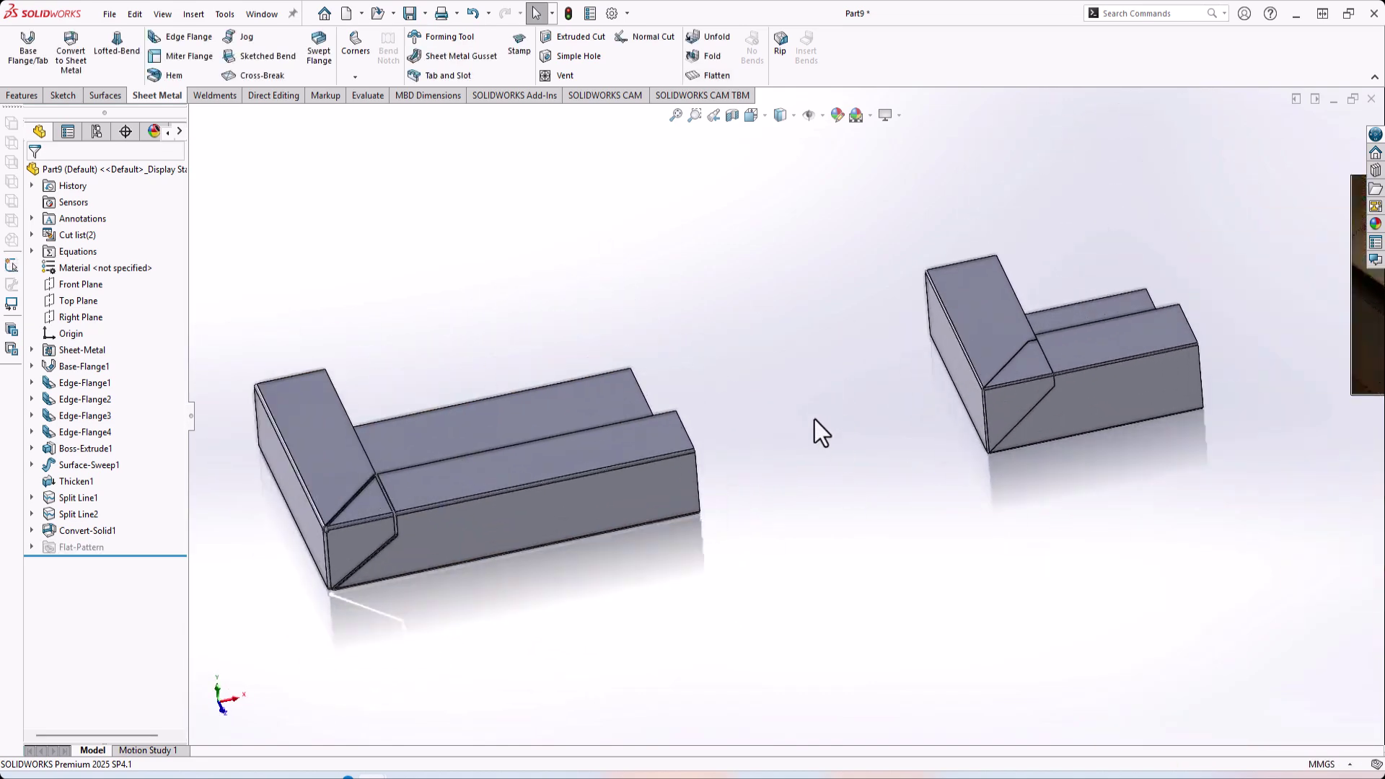